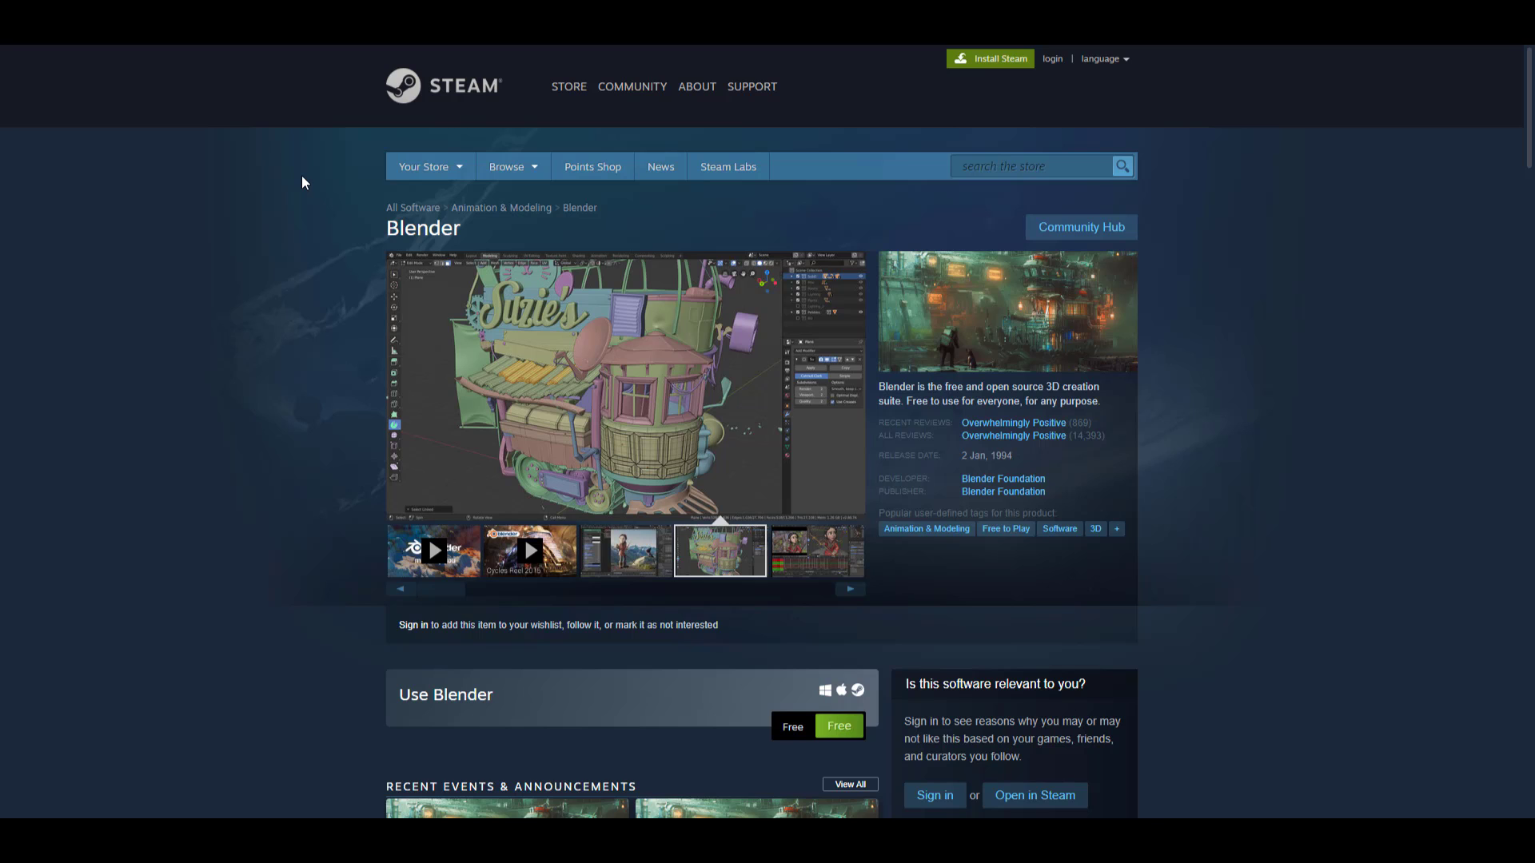
- Scroll the Blender Long-term Support page down to the LTS Release 2.83.4 changelog
scroll(312, 240, down, 8)
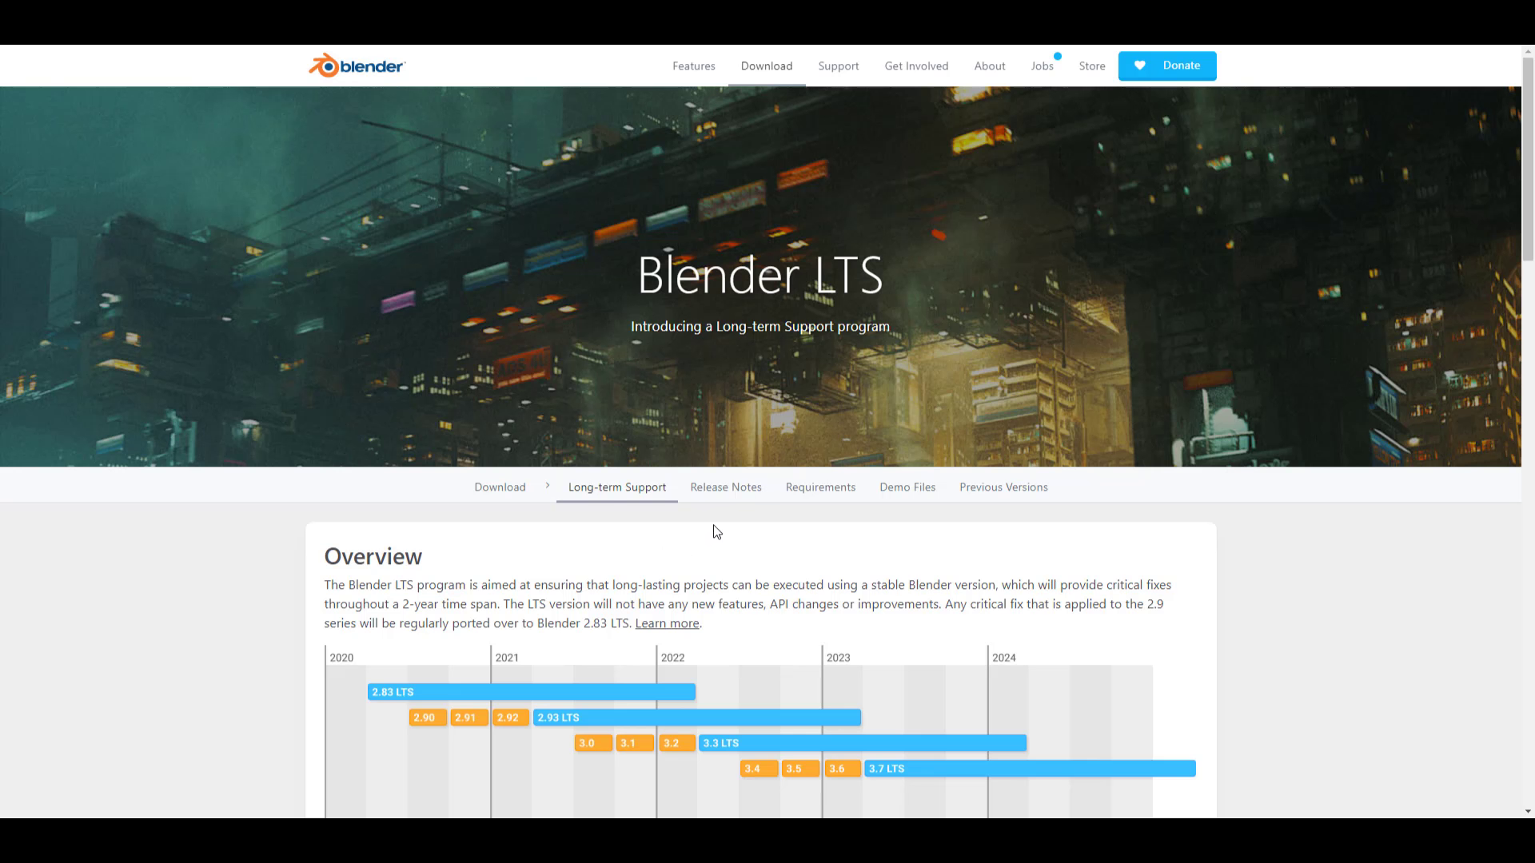
scroll(720, 559, down, 9)
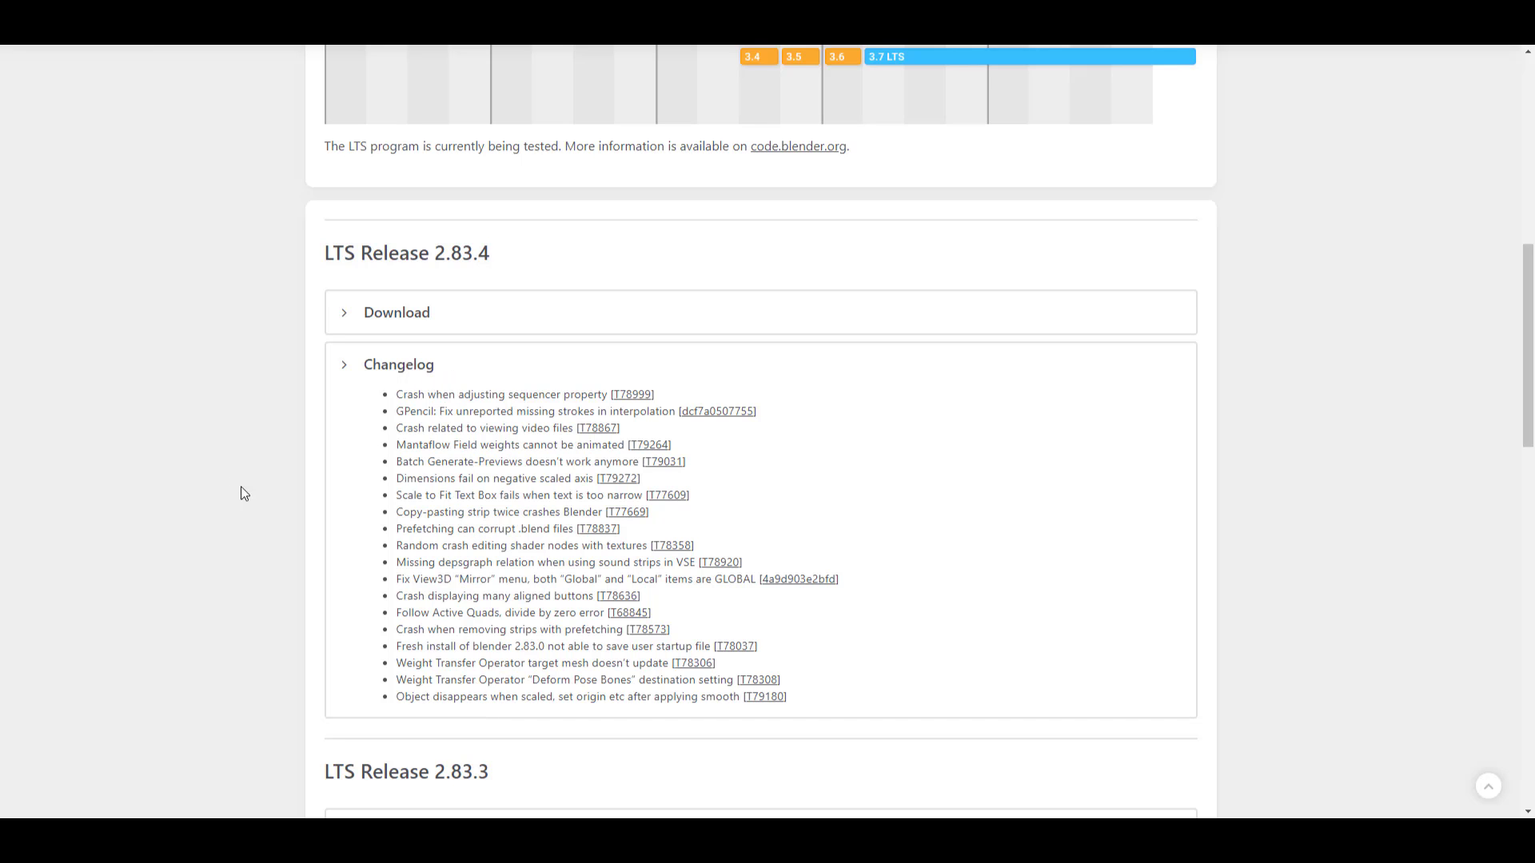
scroll(247, 498, up, 2)
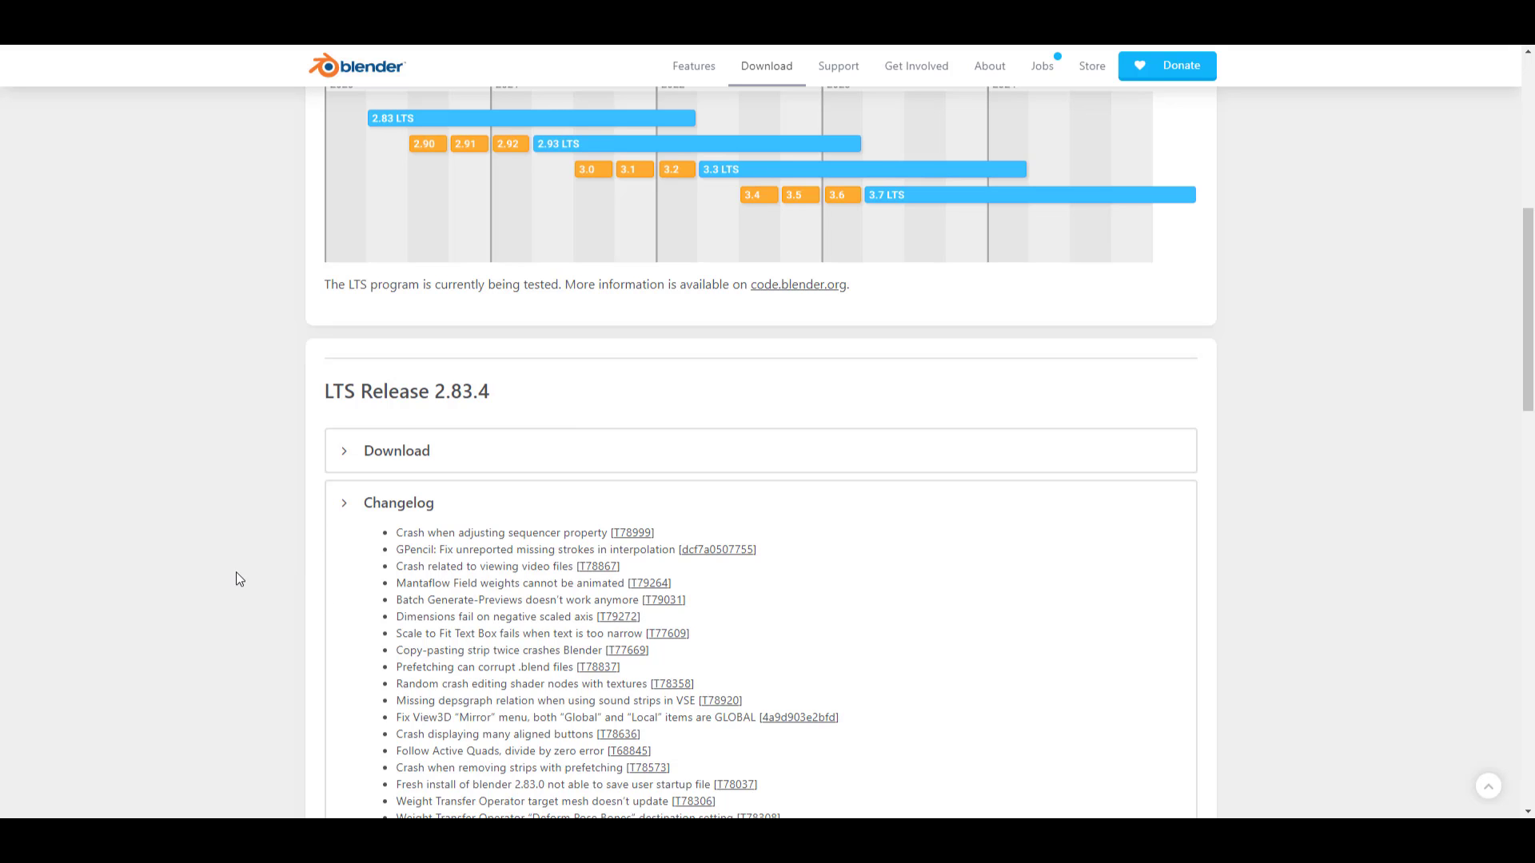
scroll(236, 572, down, 2)
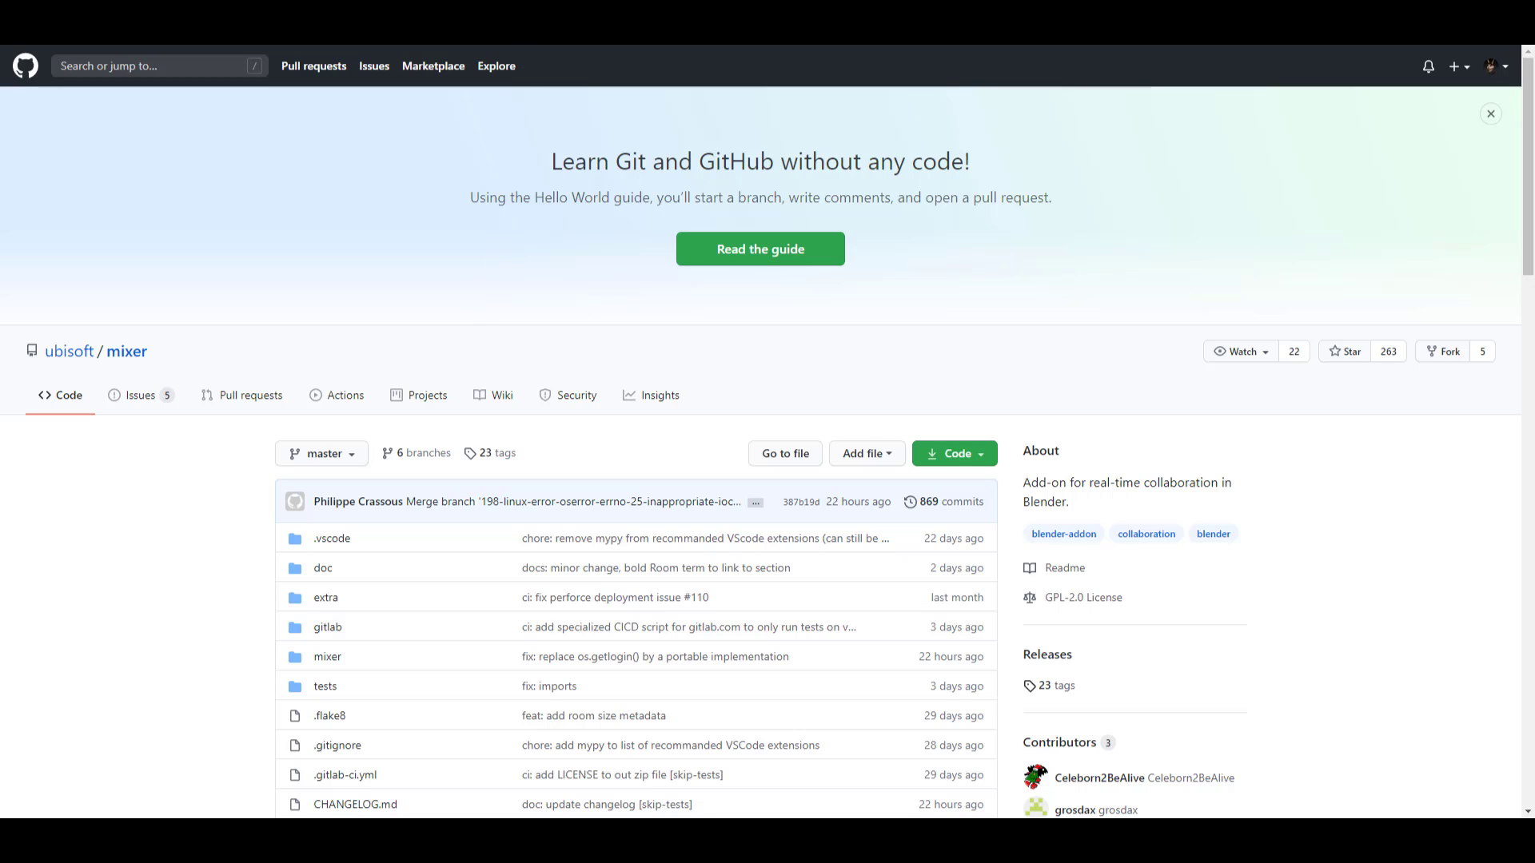
- Scroll through the ubisoft/mixer repository page on GitHub
scroll(525, 339, down, 6)
scroll(572, 320, up, 6)
scroll(513, 245, down, 3)
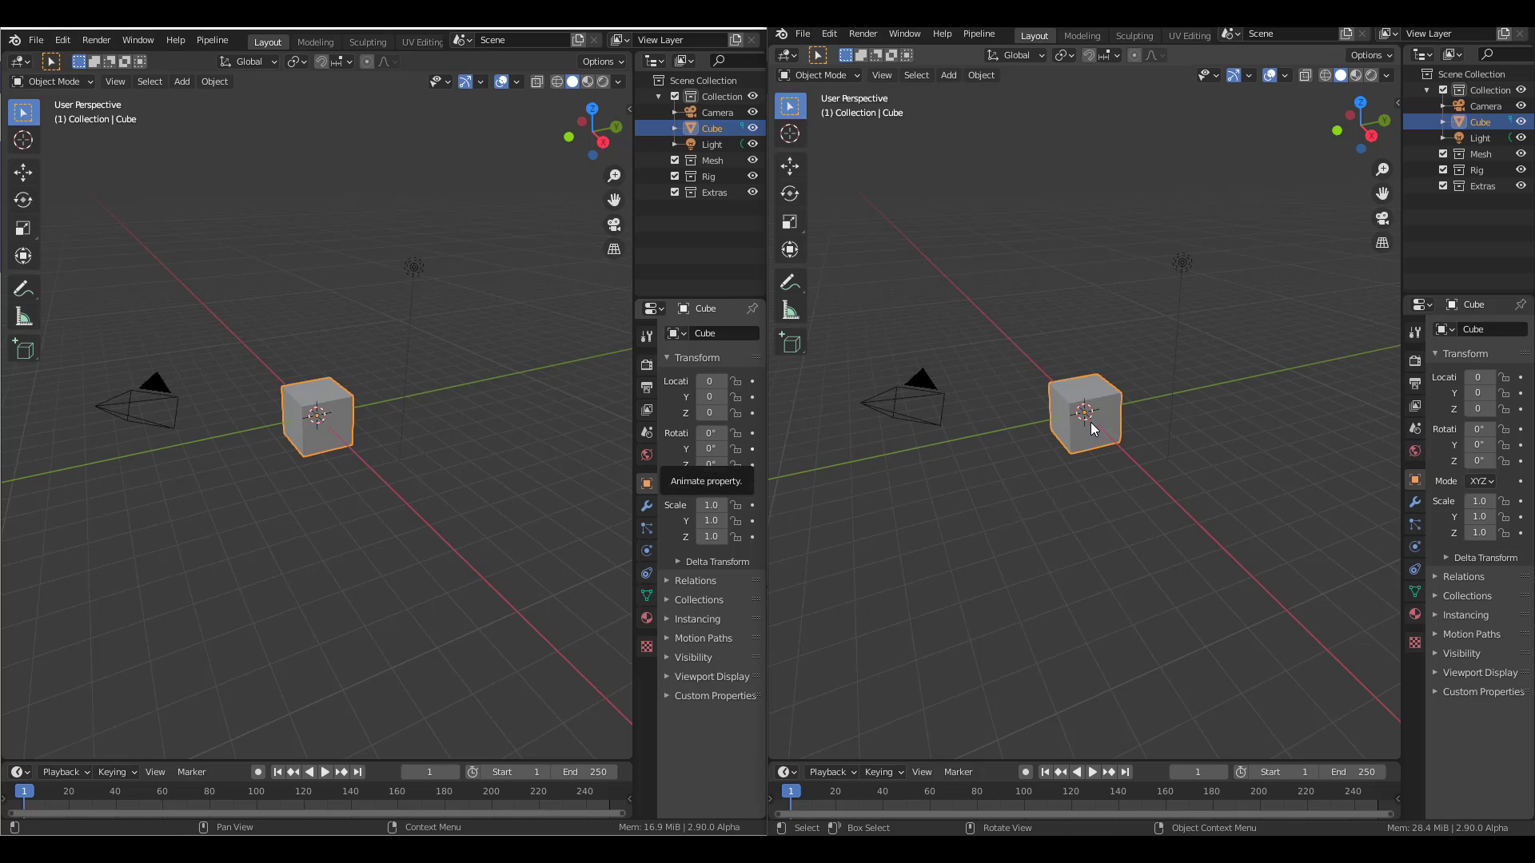
- Delete the default cube from both the right and left Blender scenes
click(849, 114)
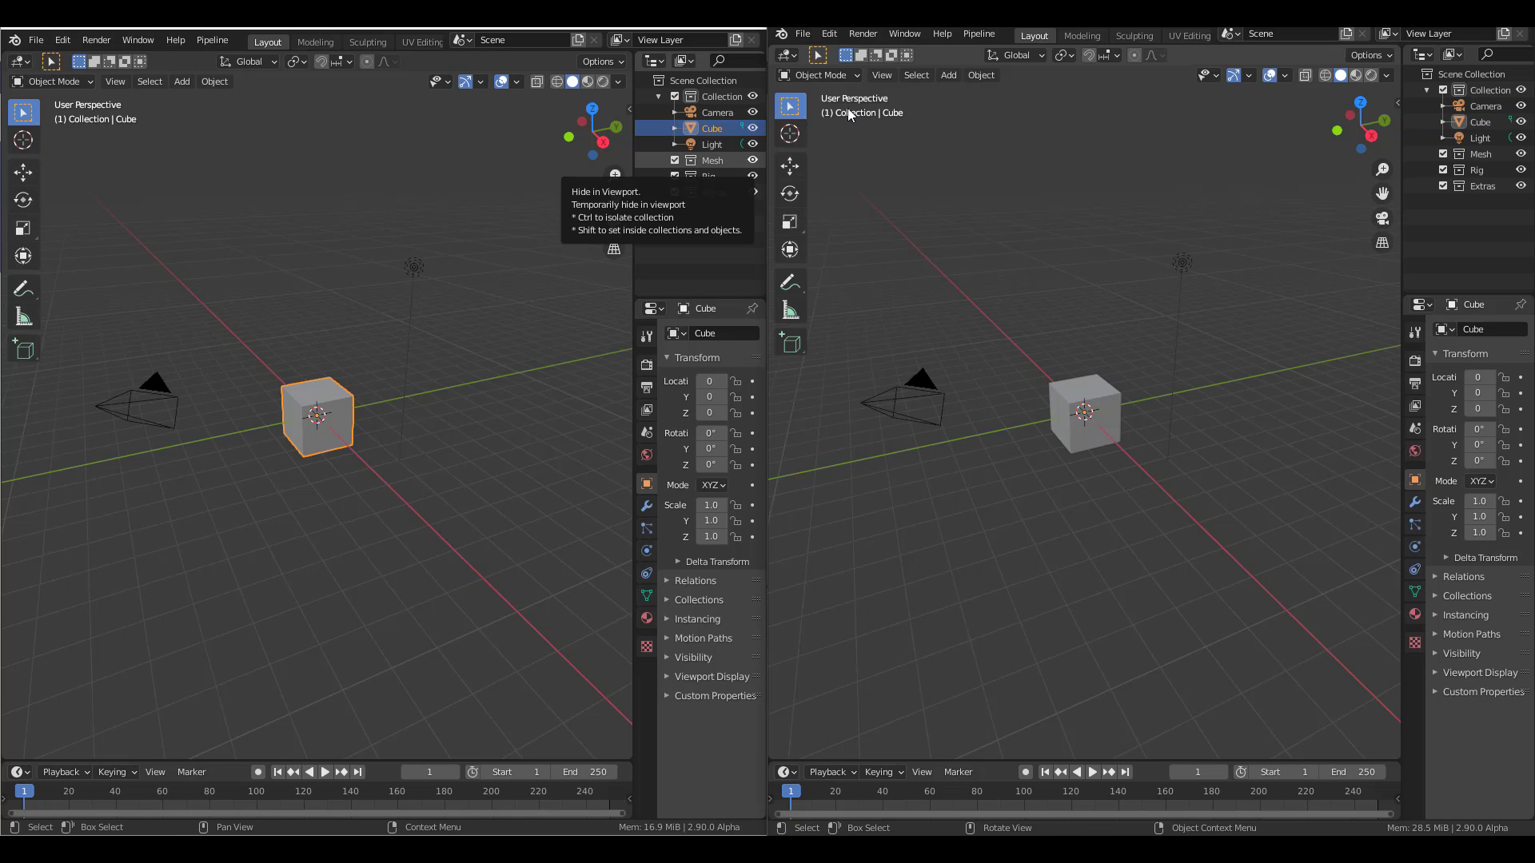
click(829, 36)
click(1182, 264)
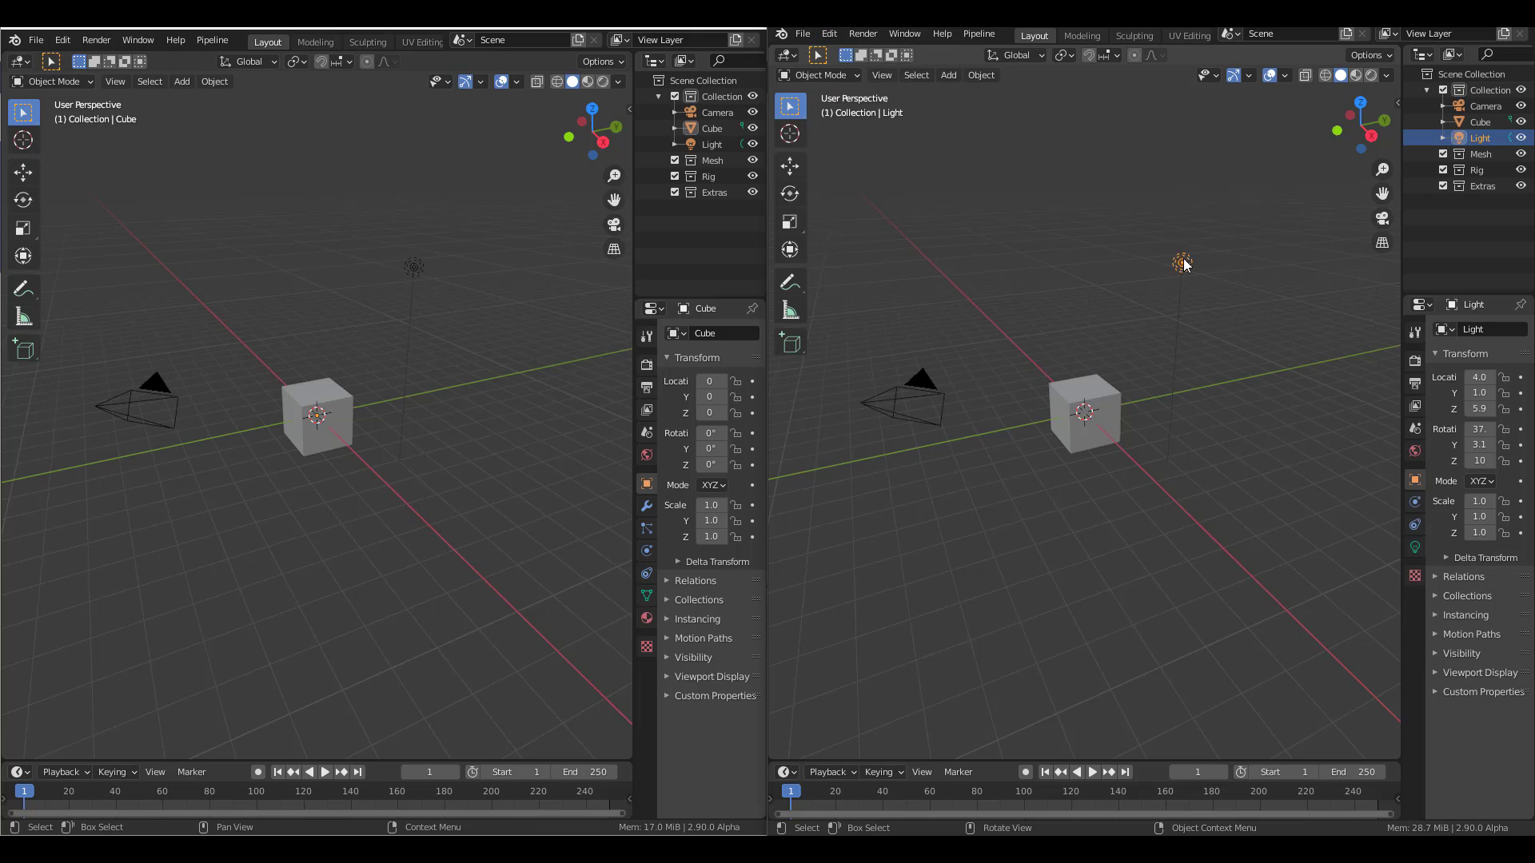
click(1105, 396)
click(1116, 494)
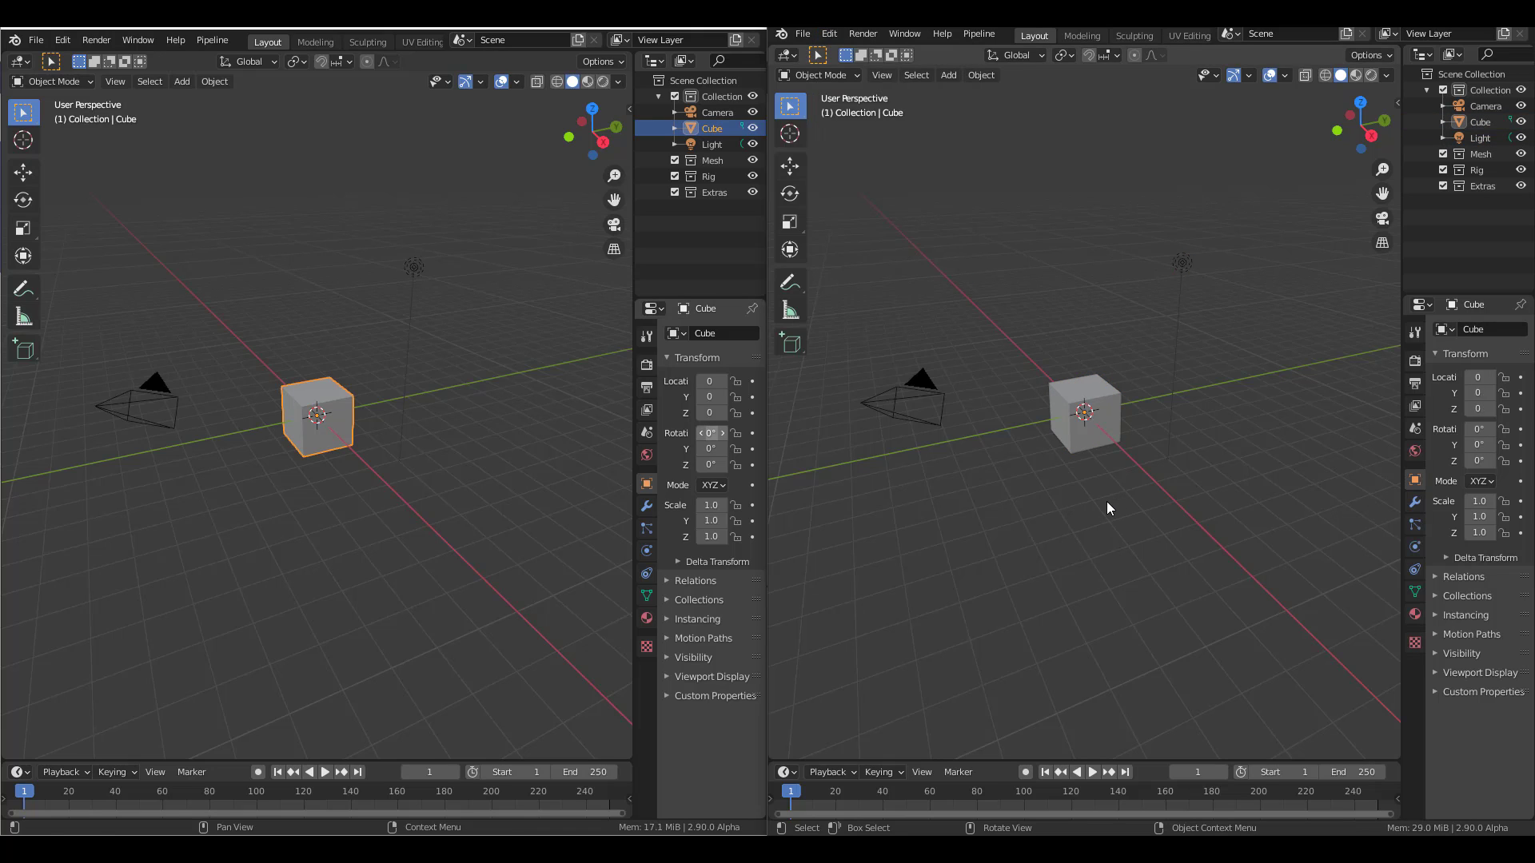
click(1090, 419)
key(Delete)
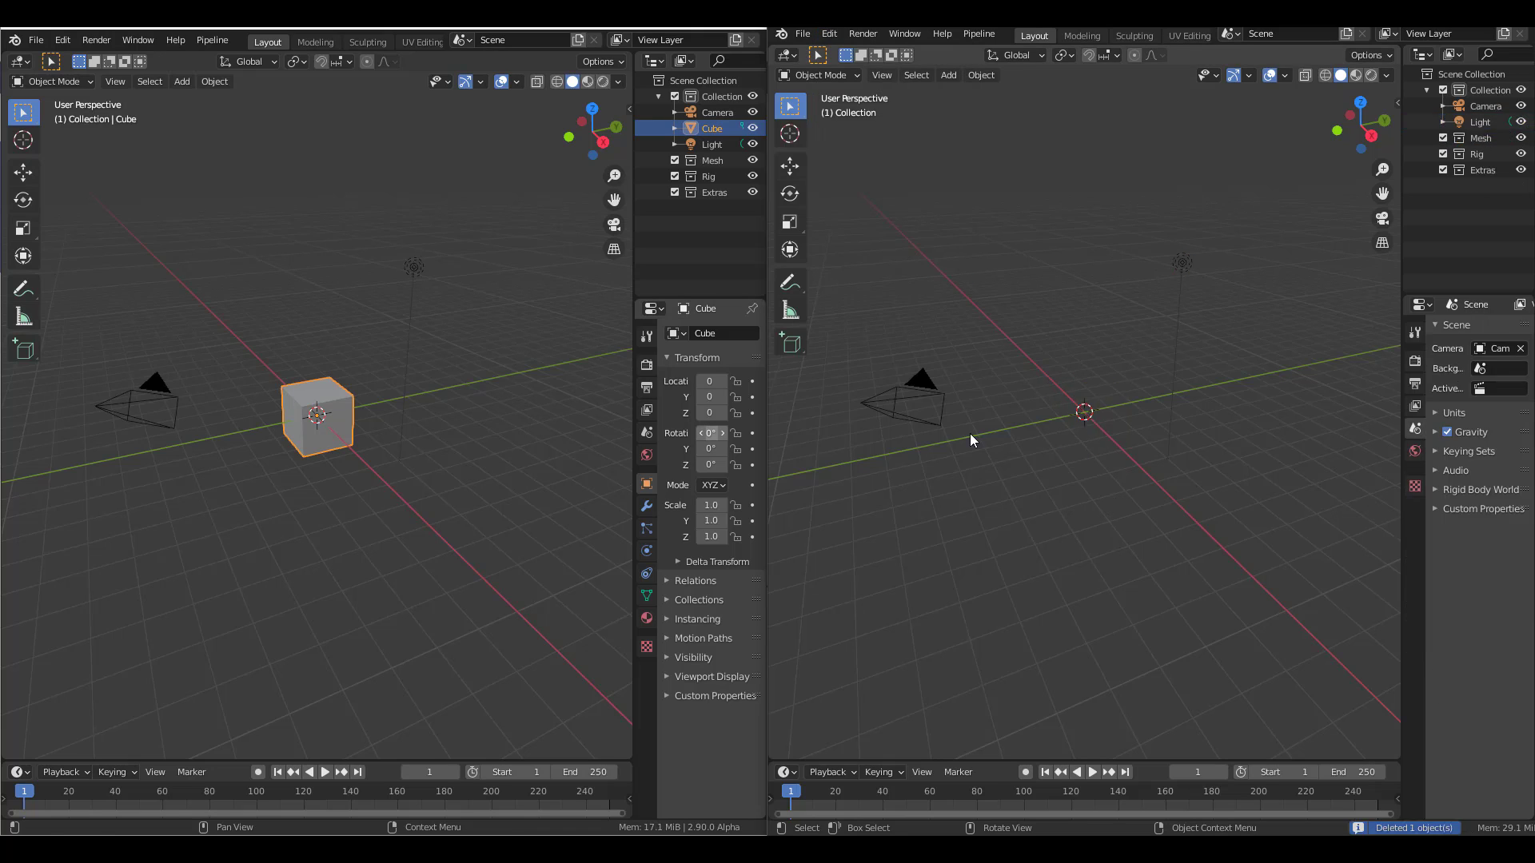
key(Delete)
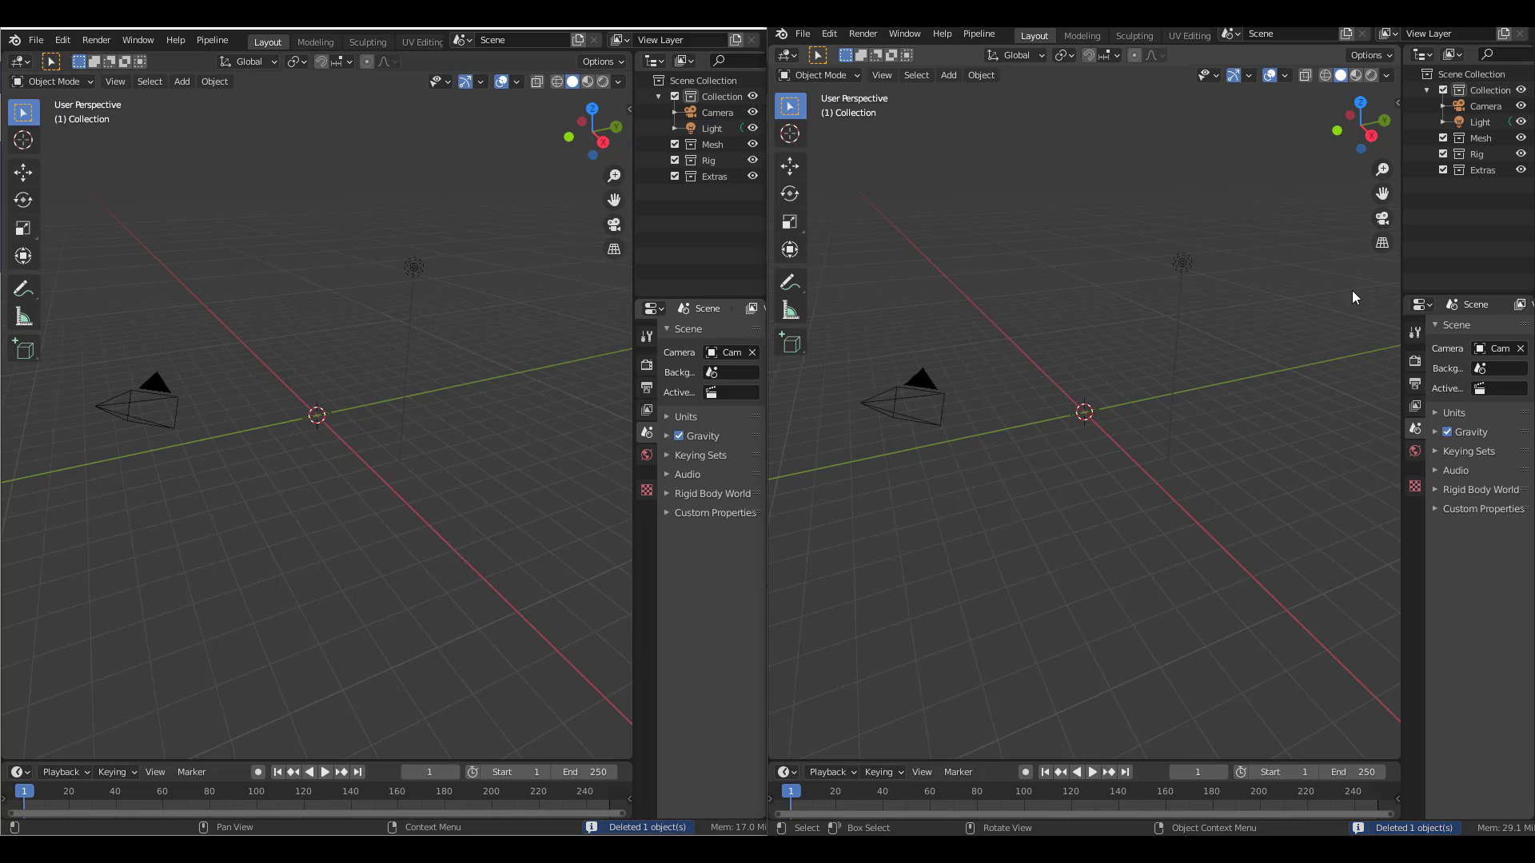
- Show the Mixer add-on panel in the sidebar of both viewports
key(n)
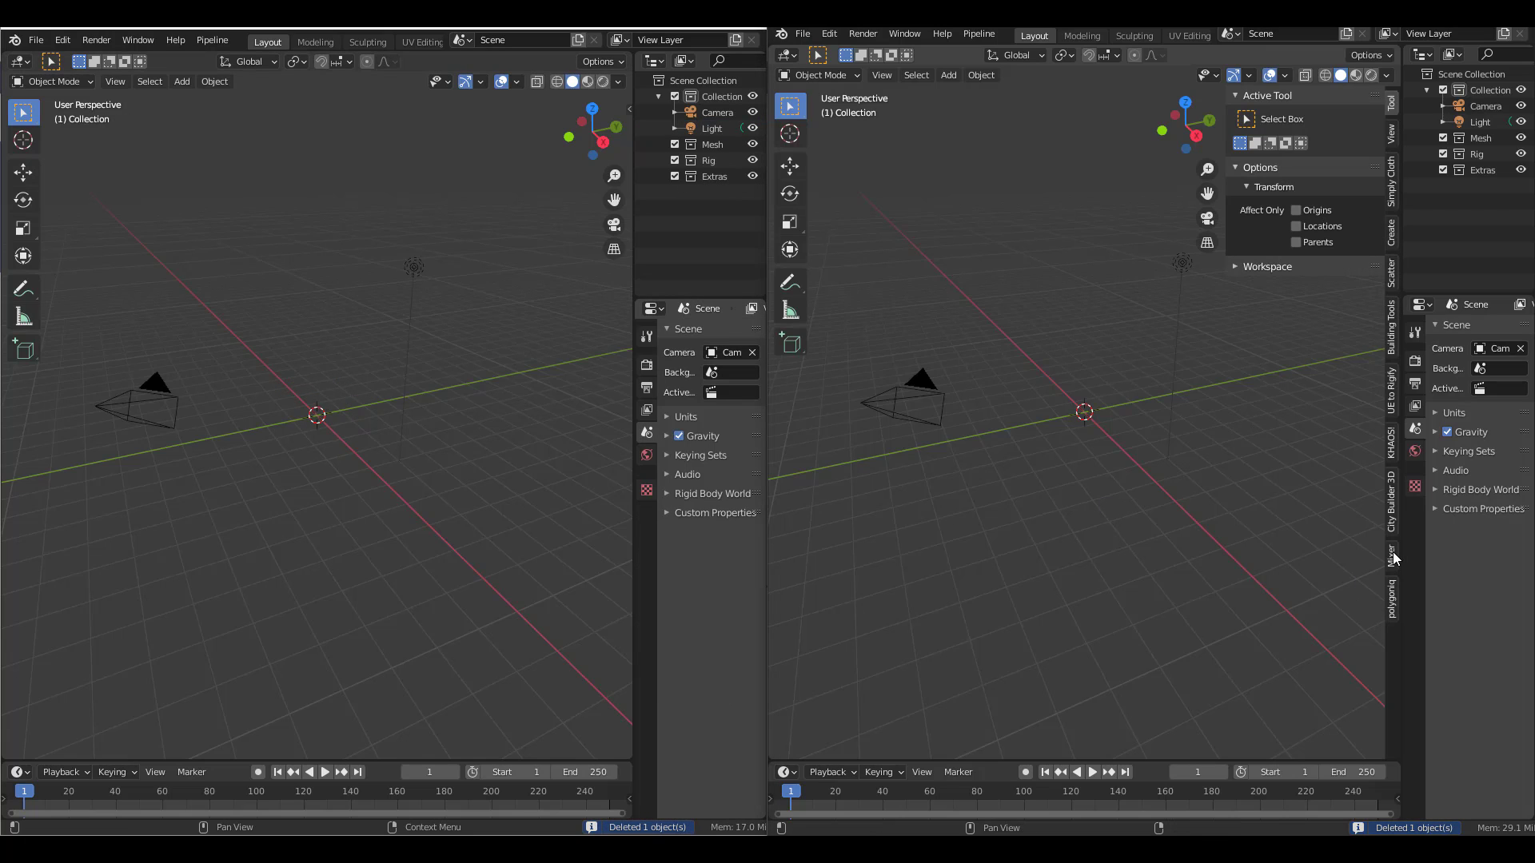
click(1393, 556)
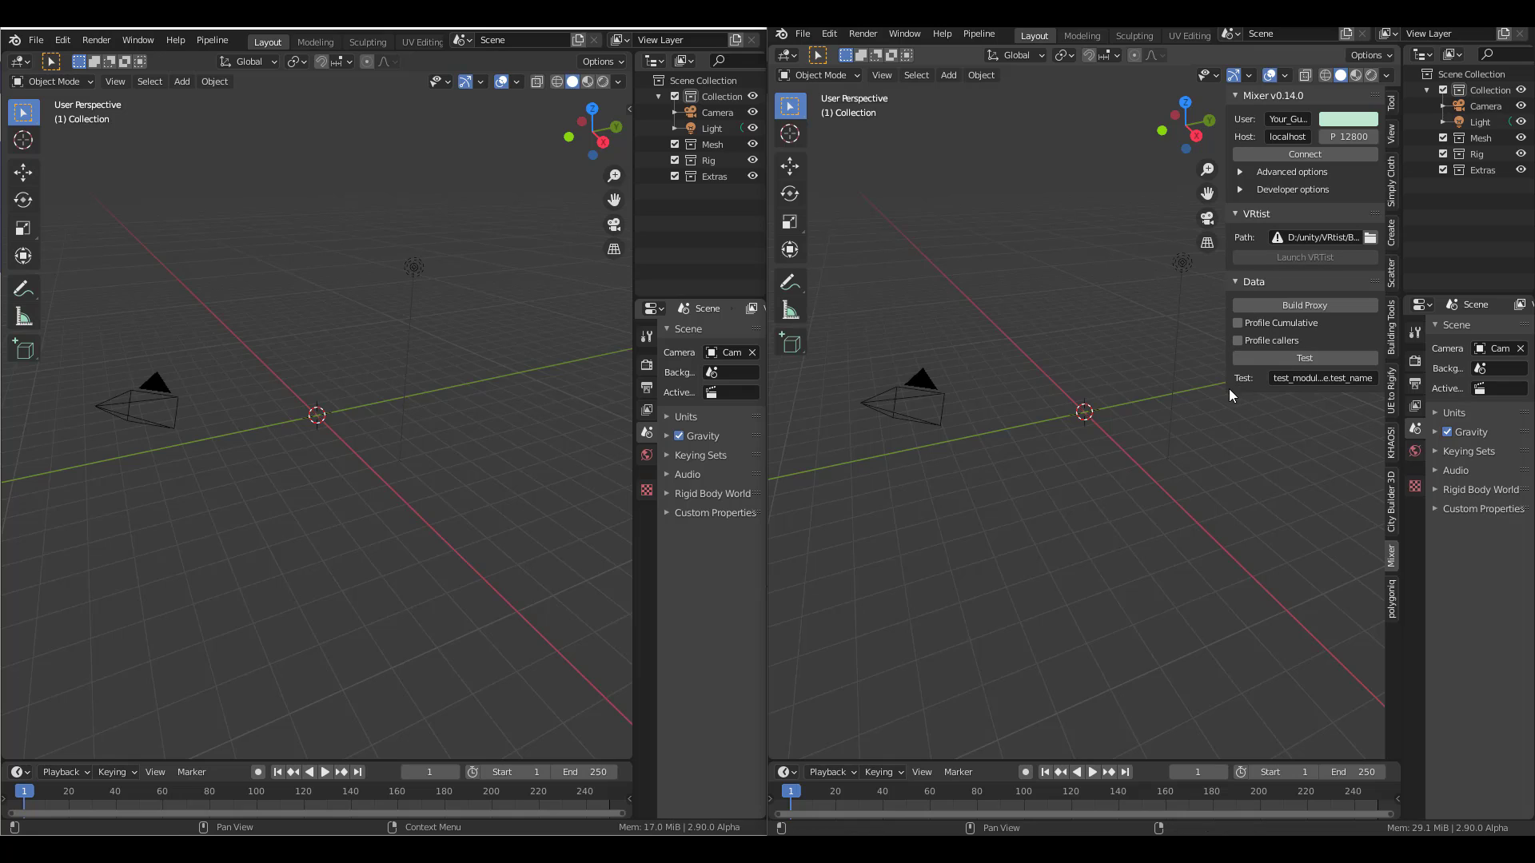
key(n)
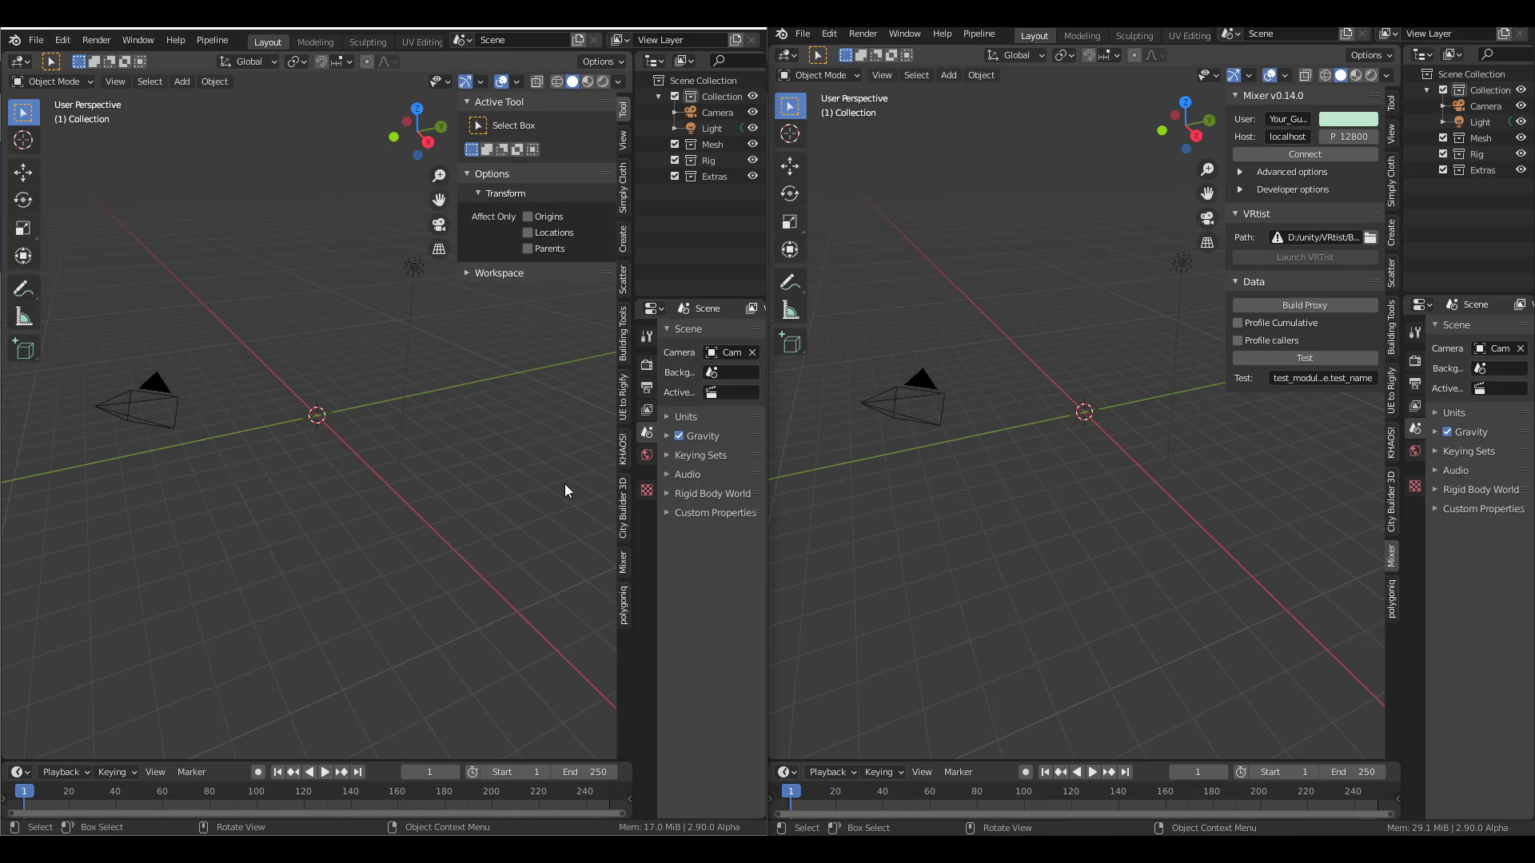
click(623, 561)
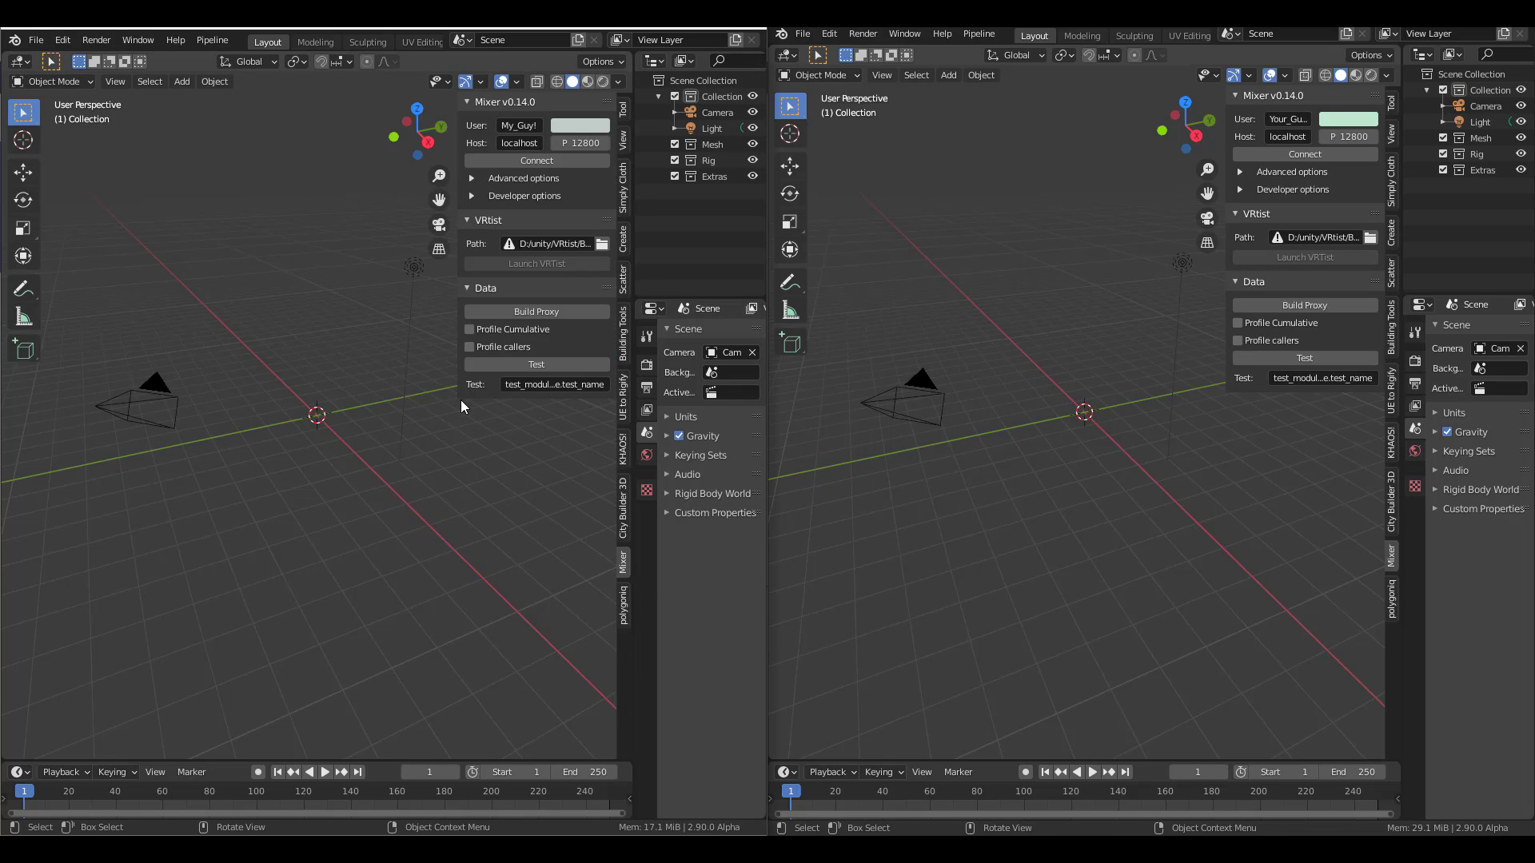
- Connect the left instance to the Mixer server and create the room Playroom
drag(457, 397, 357, 395)
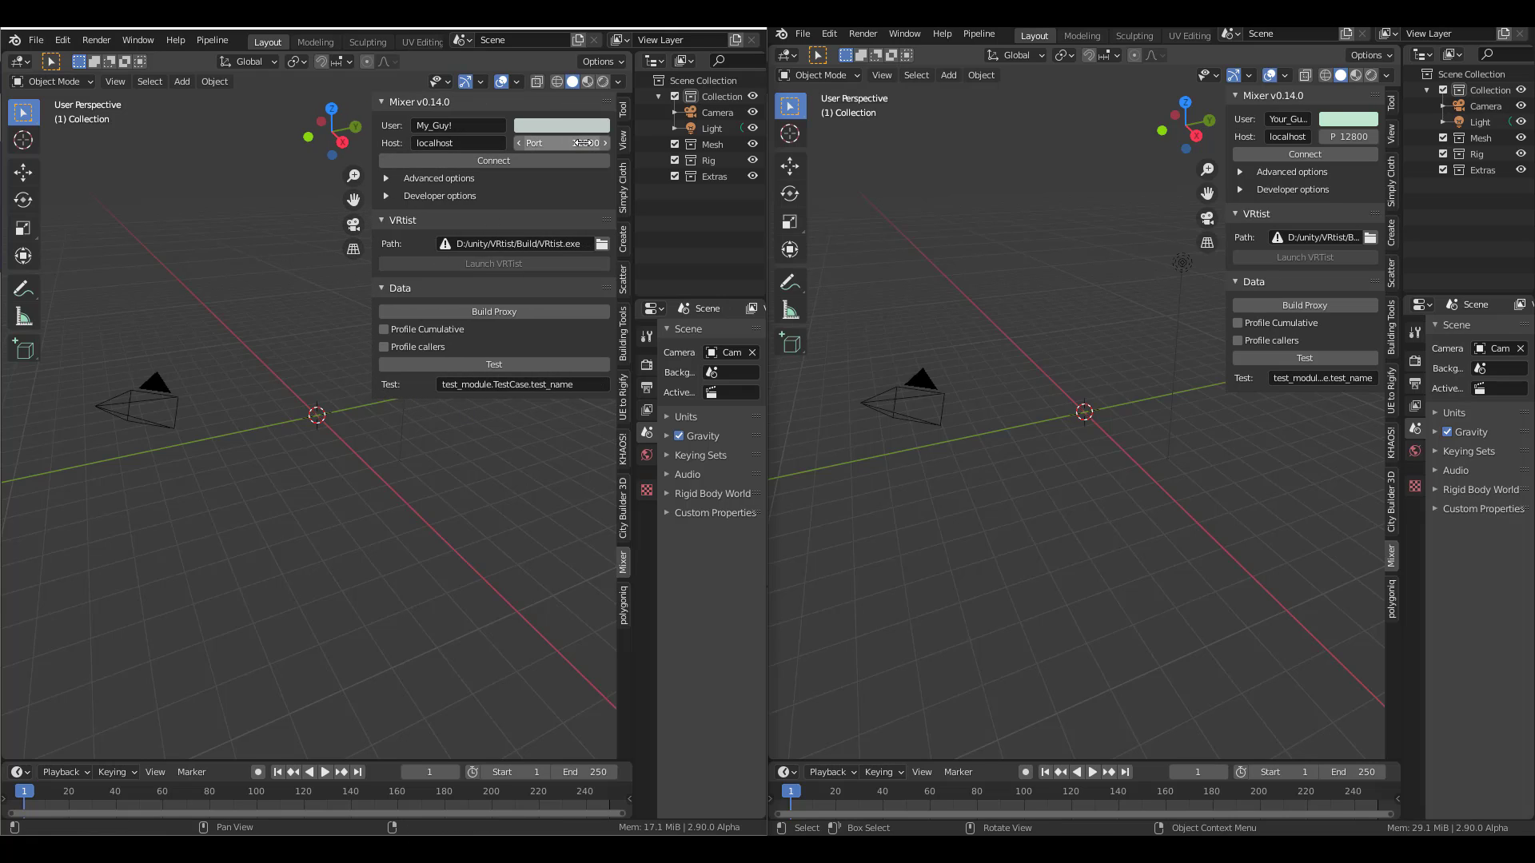
click(540, 160)
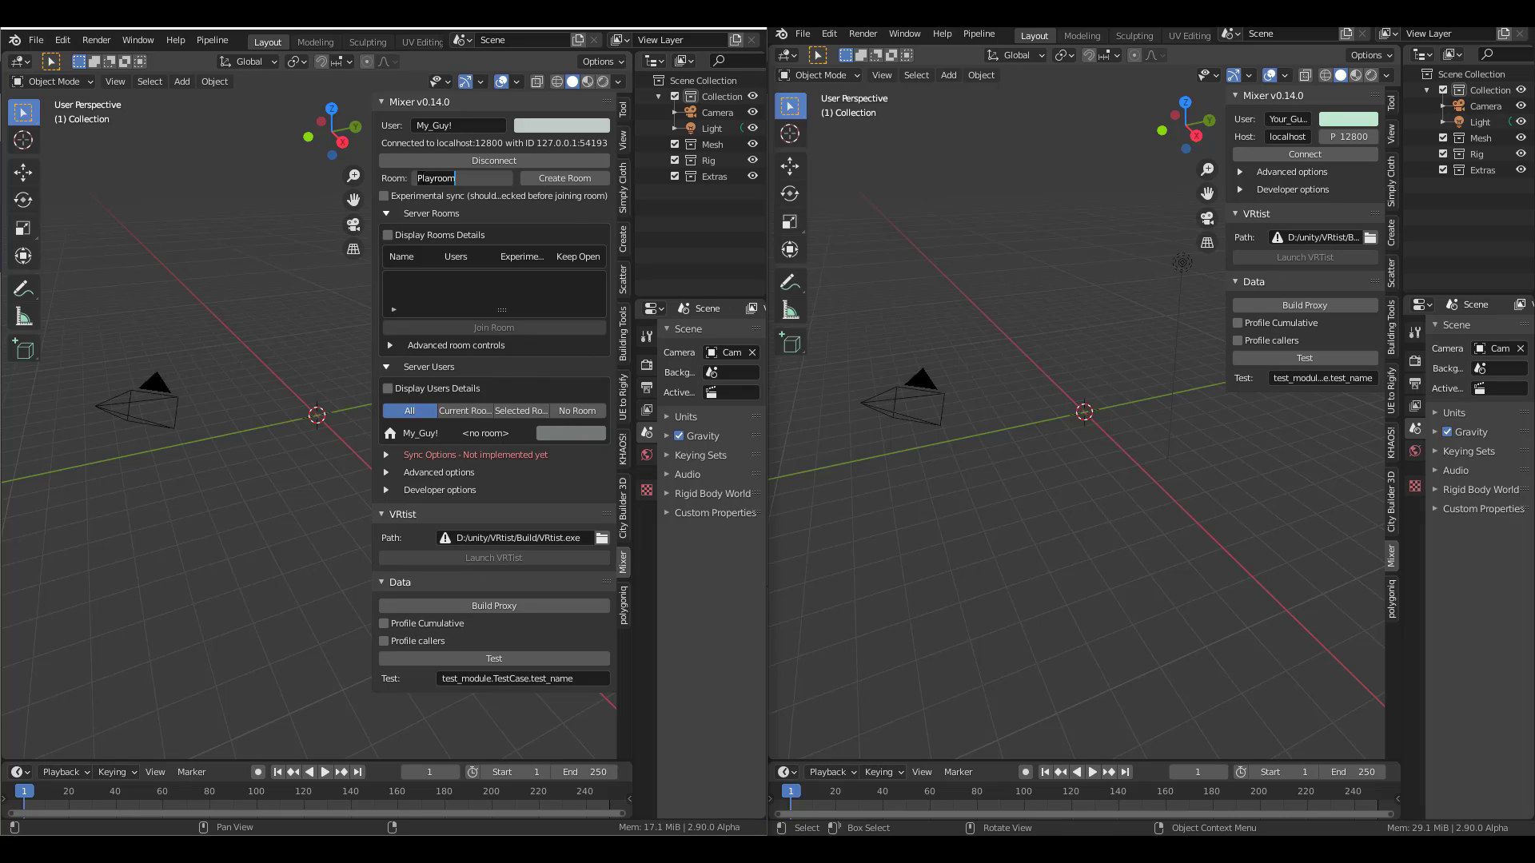
click(568, 178)
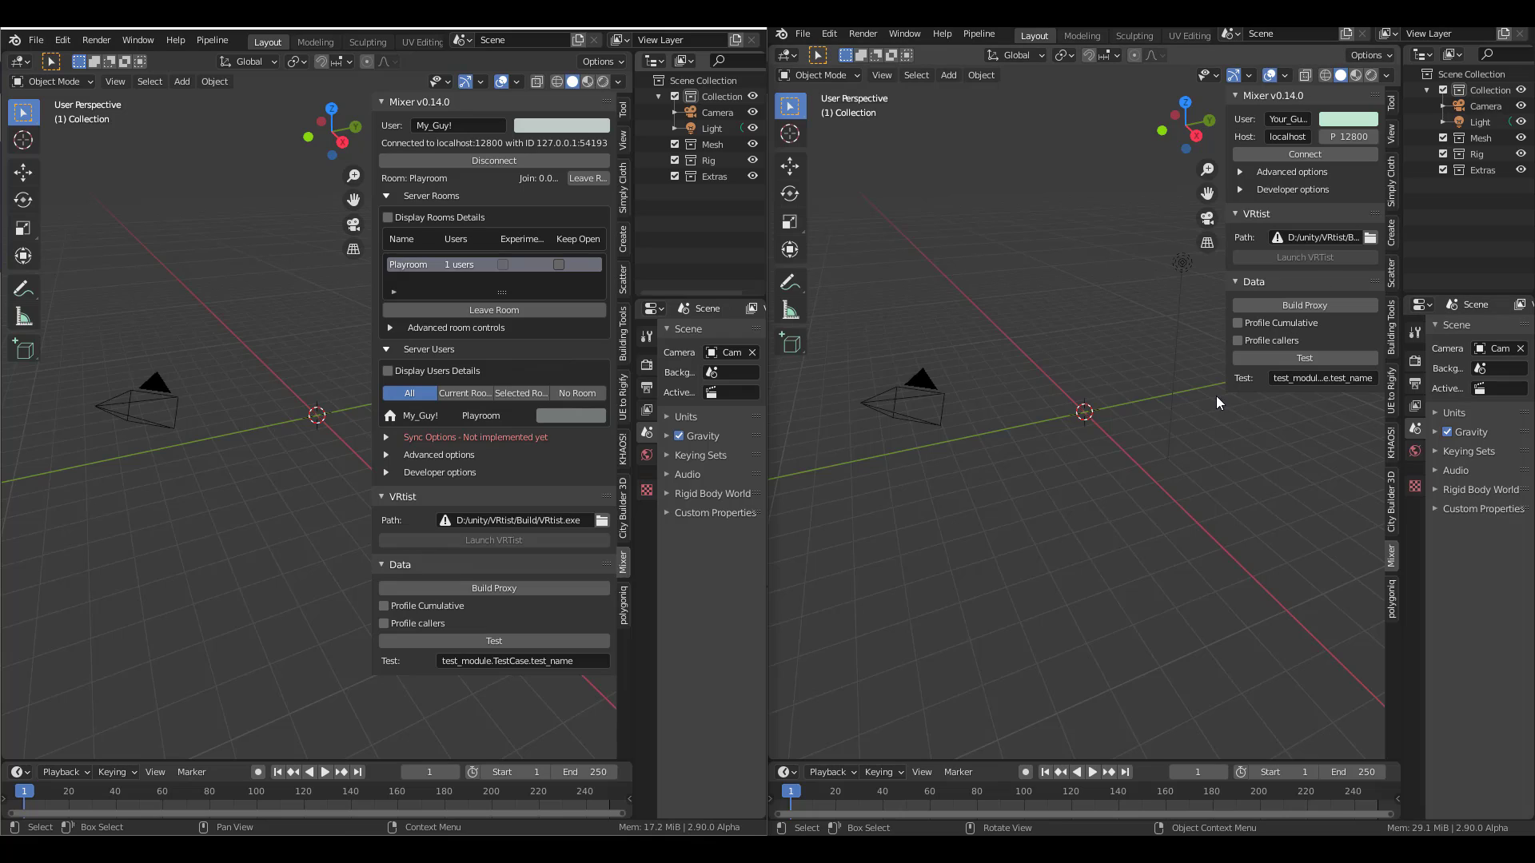
- Connect the right instance to the Mixer server and join Playroom
drag(1228, 388, 1101, 380)
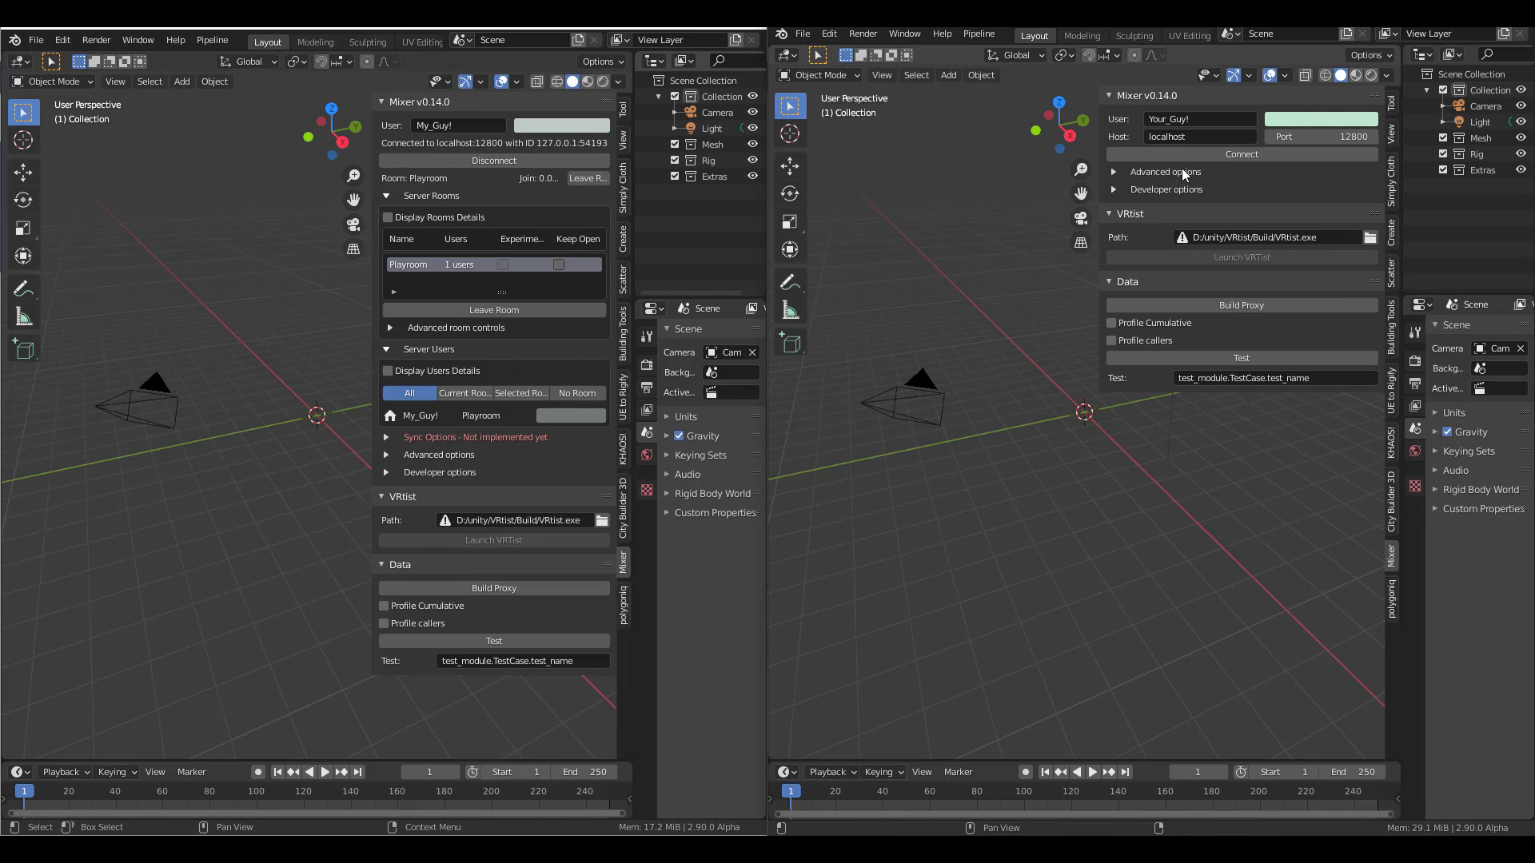
click(1253, 154)
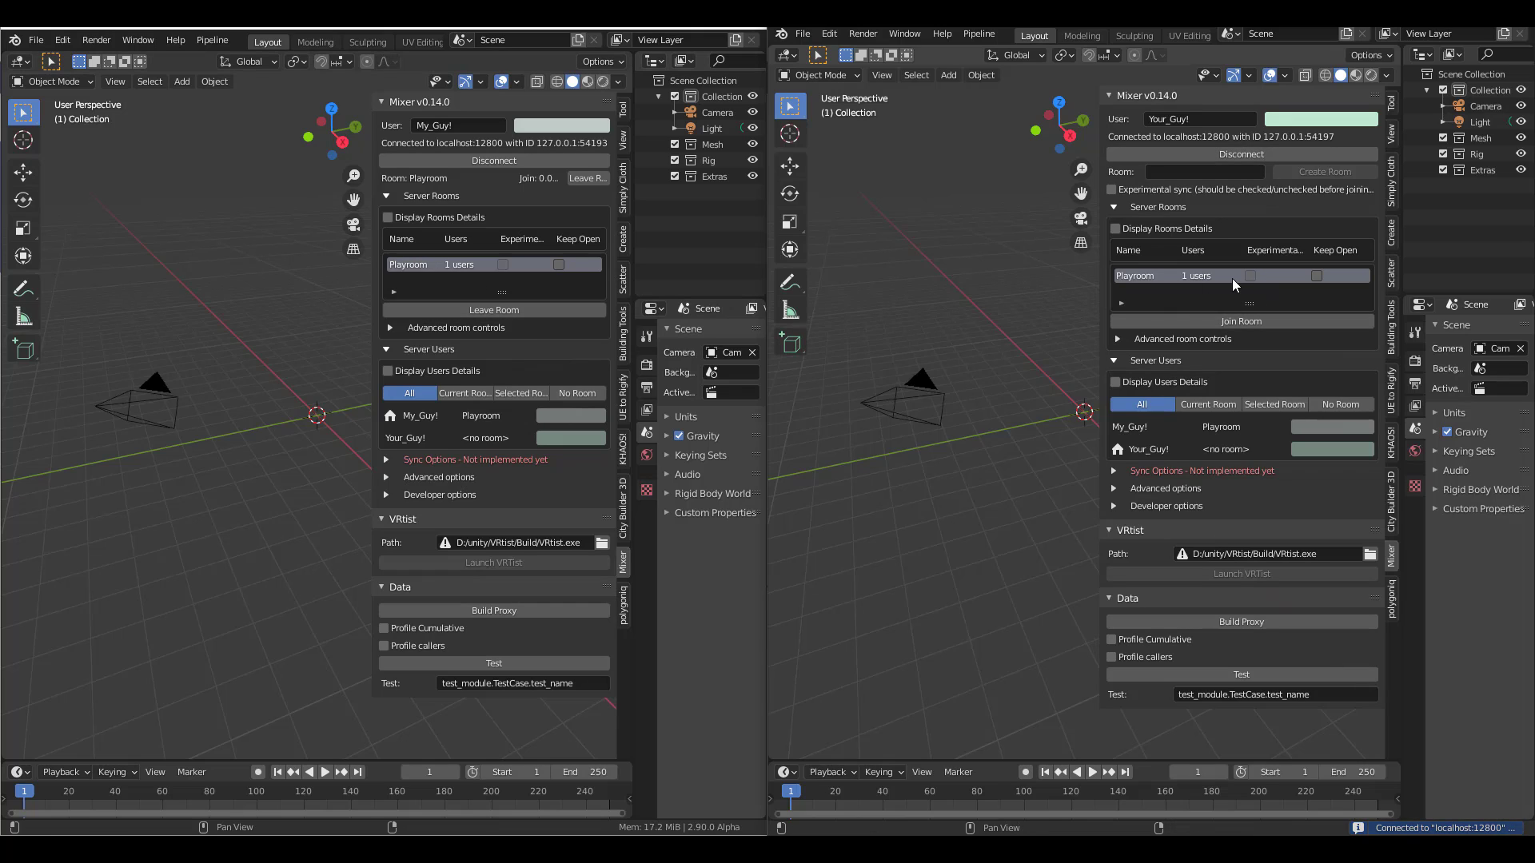
click(1253, 322)
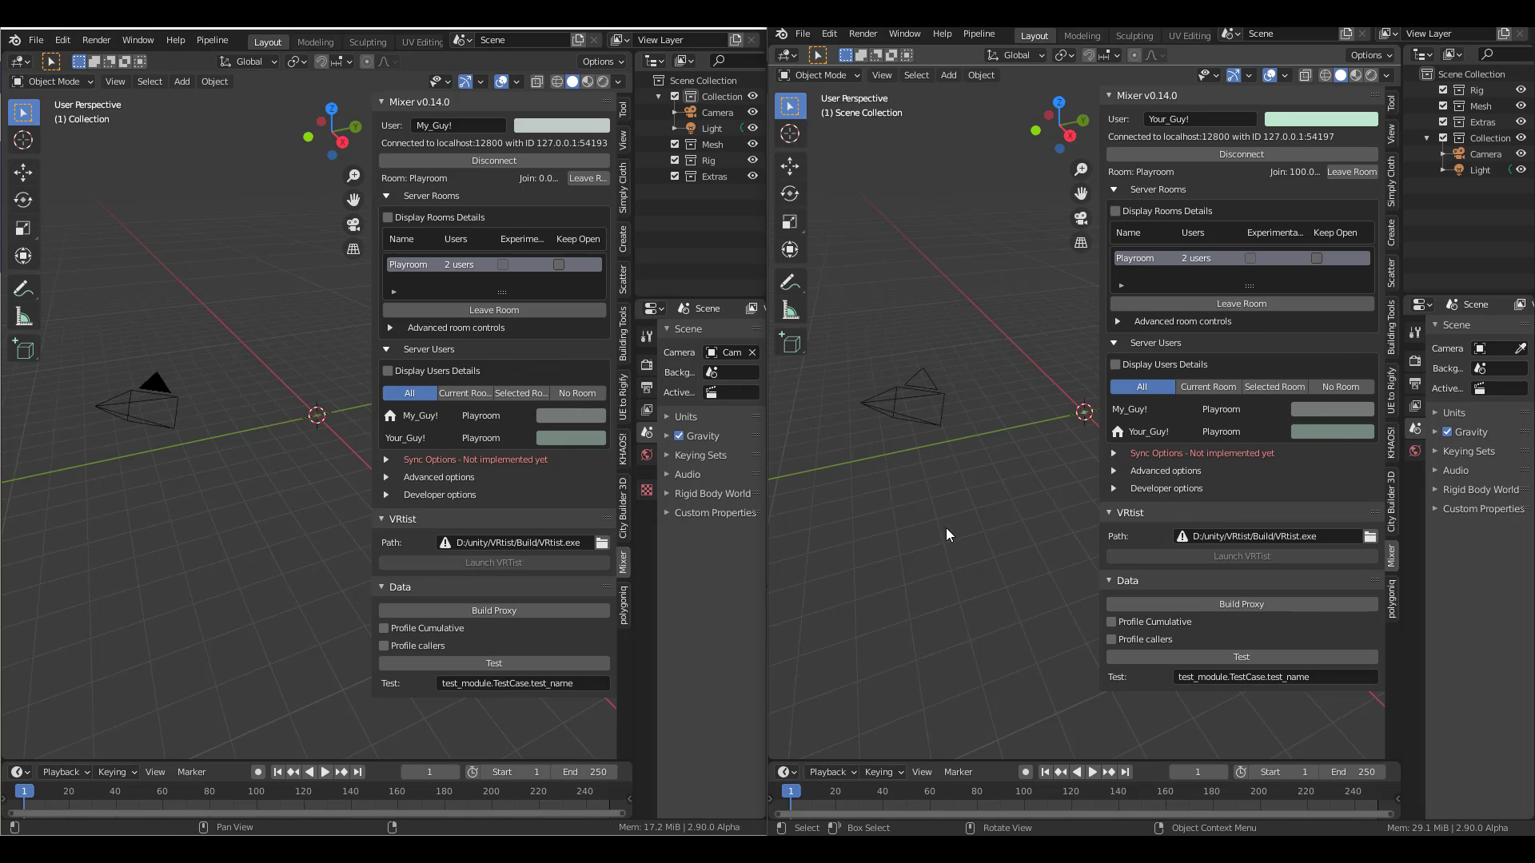
- Hide the sidebars and orbit both views to see the other user's camera frustum
key(n)
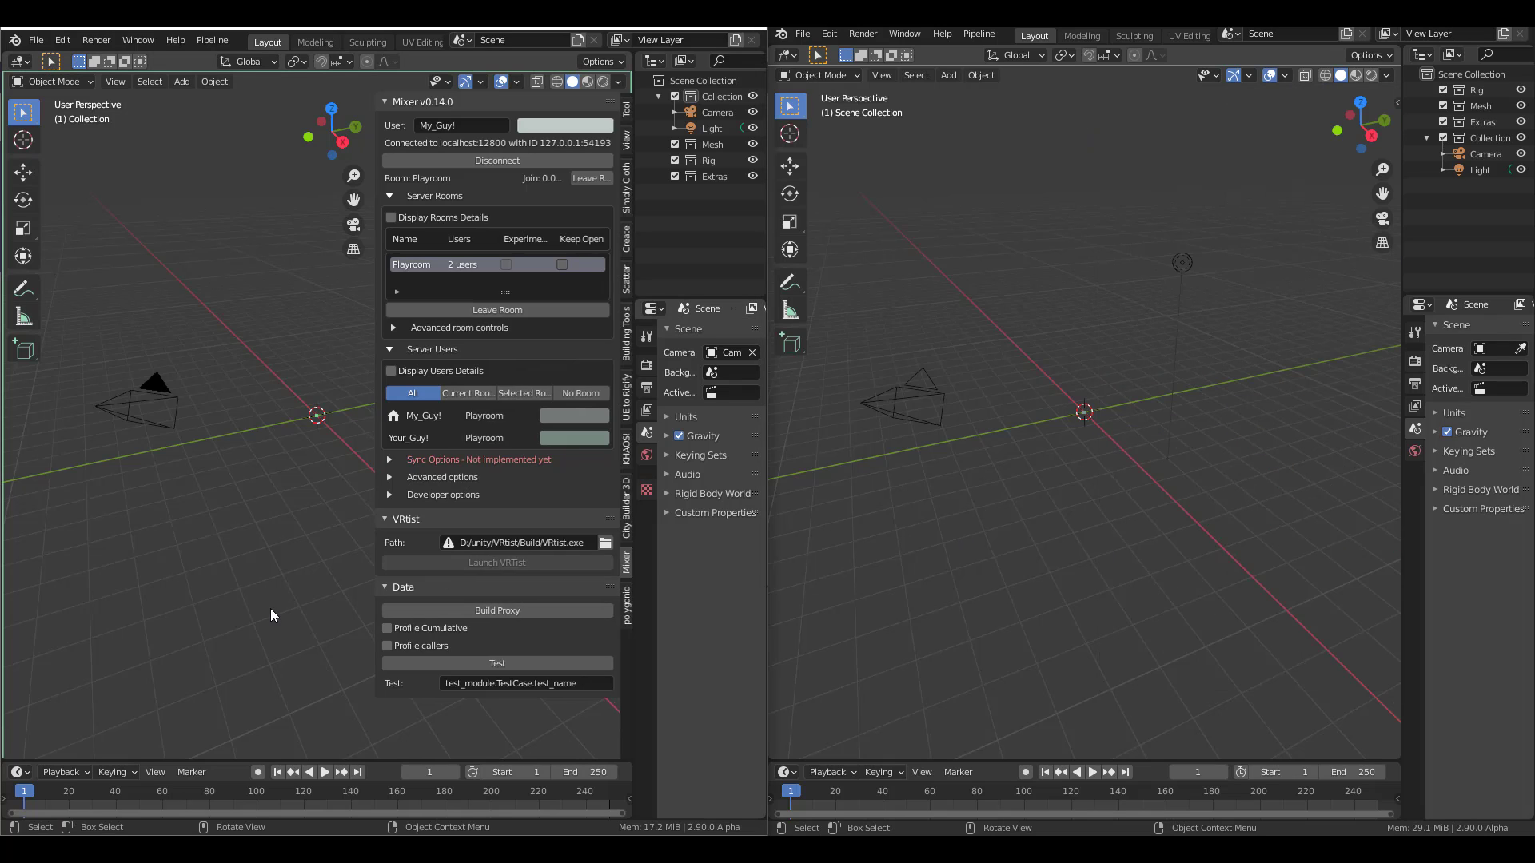
key(n)
middle_drag(1300, 352, 1293, 344)
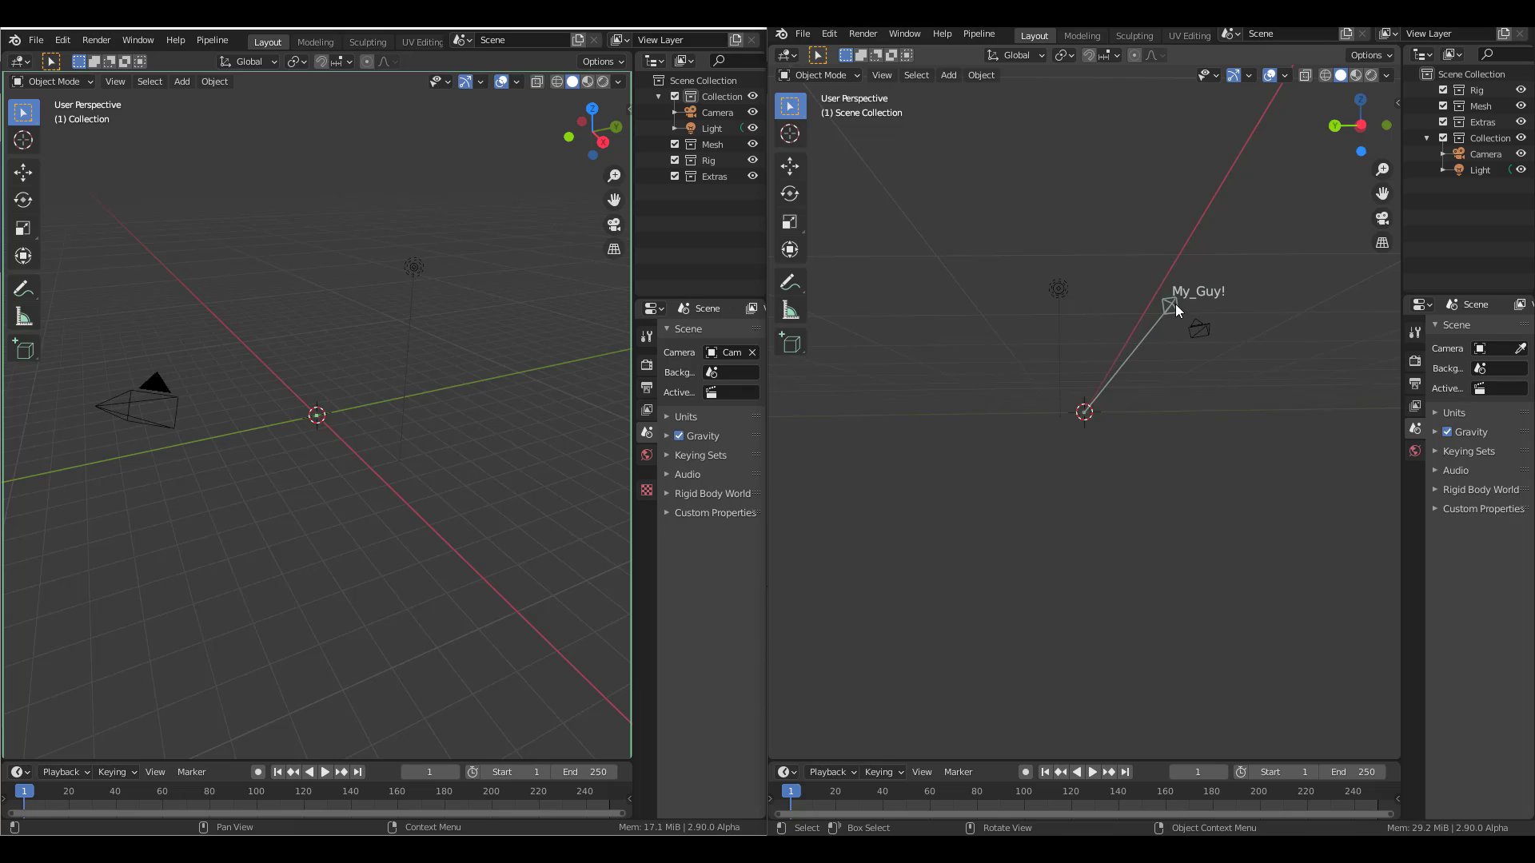
key(n)
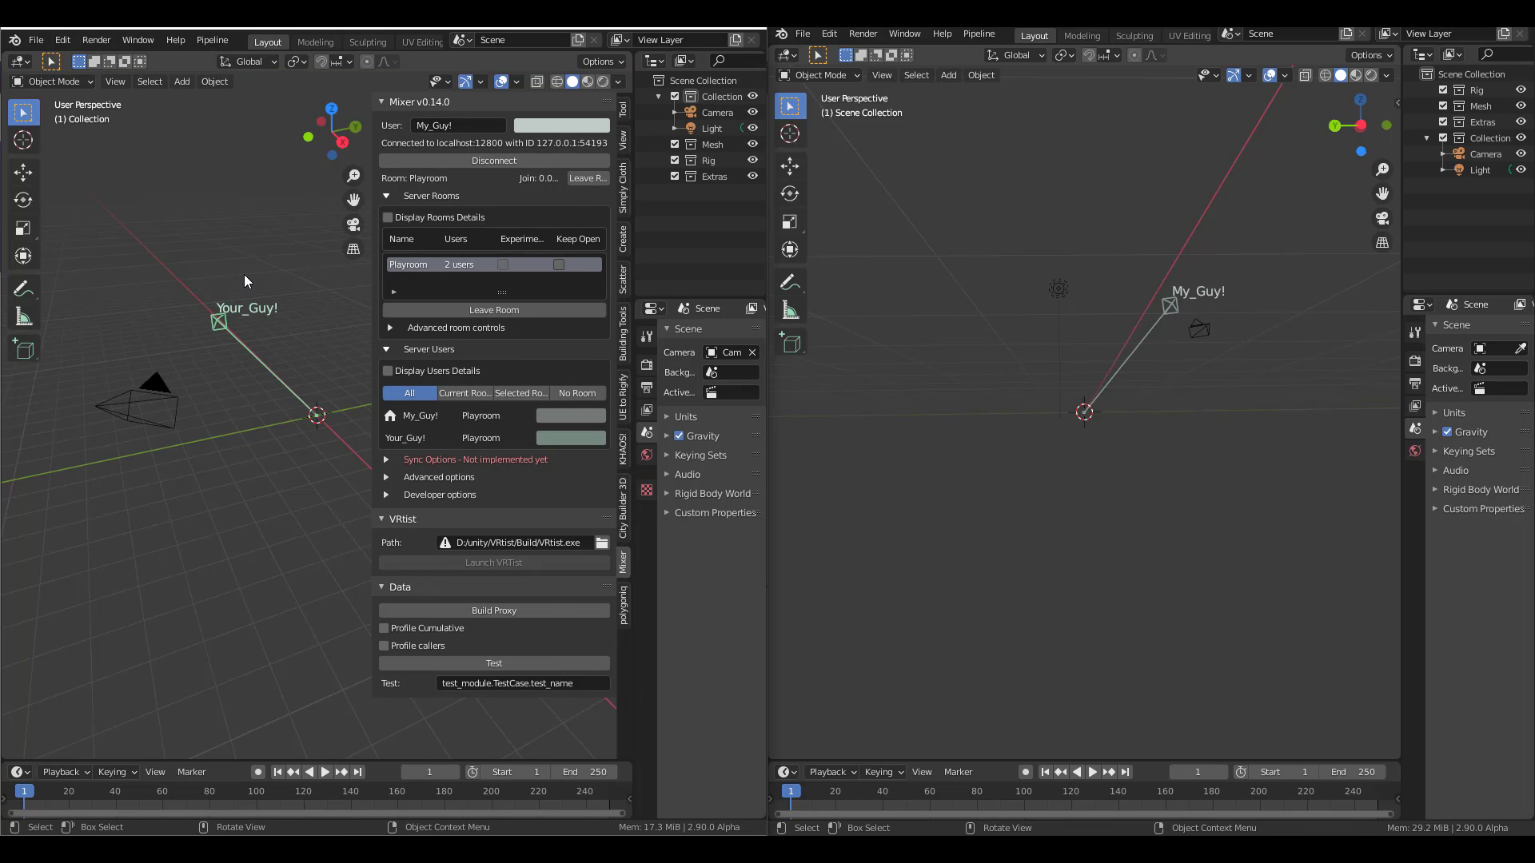
middle_drag(241, 430, 245, 424)
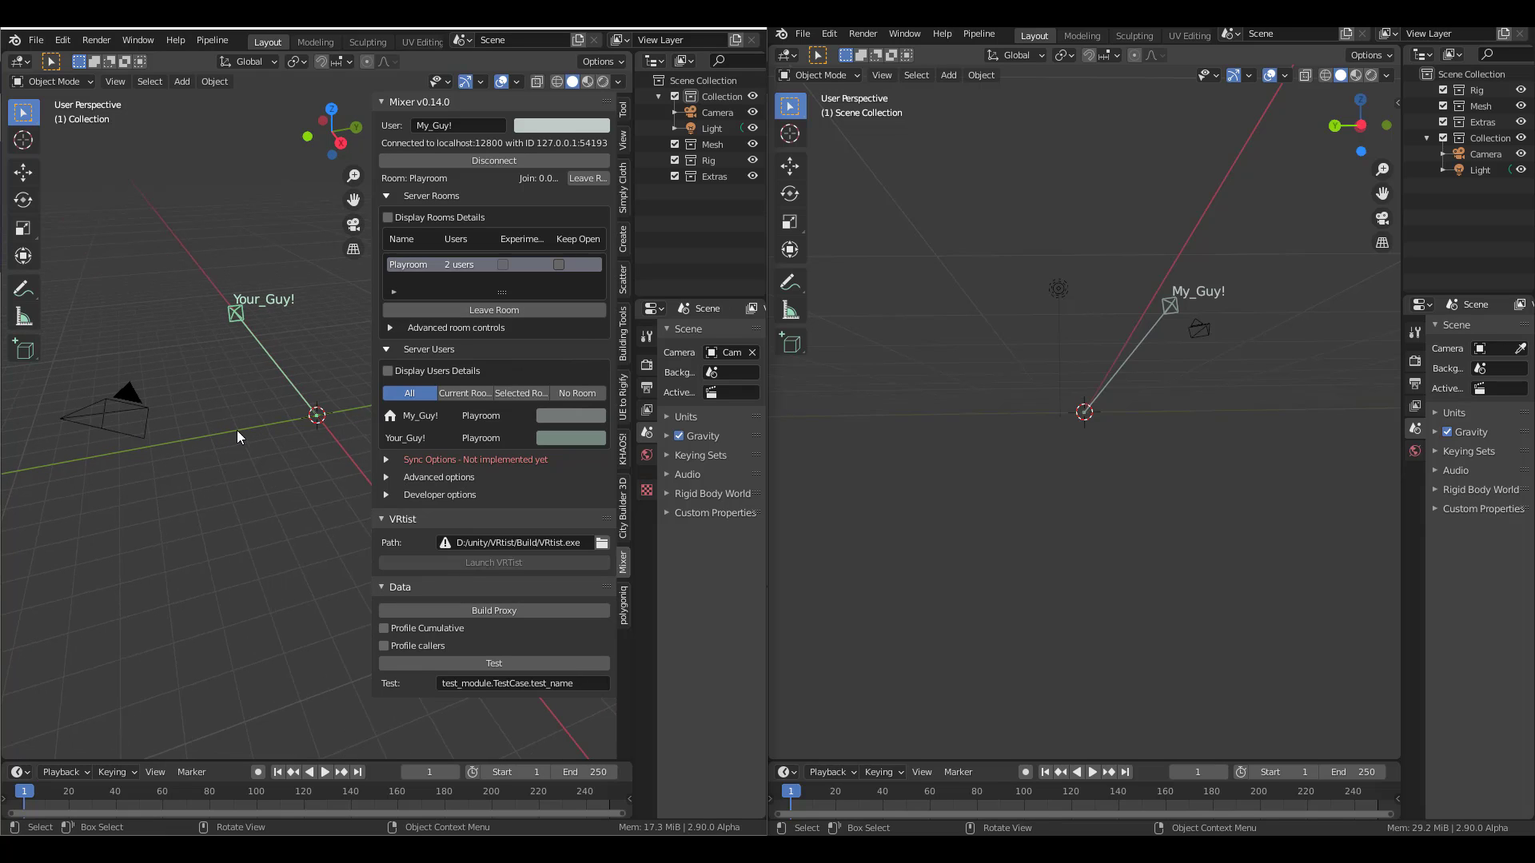
middle_drag(1043, 453, 1095, 161)
middle_drag(1267, 330, 1199, 377)
- Add a grid mesh to the shared scene from the right window
key(shift+a)
mouse_move(1192, 381)
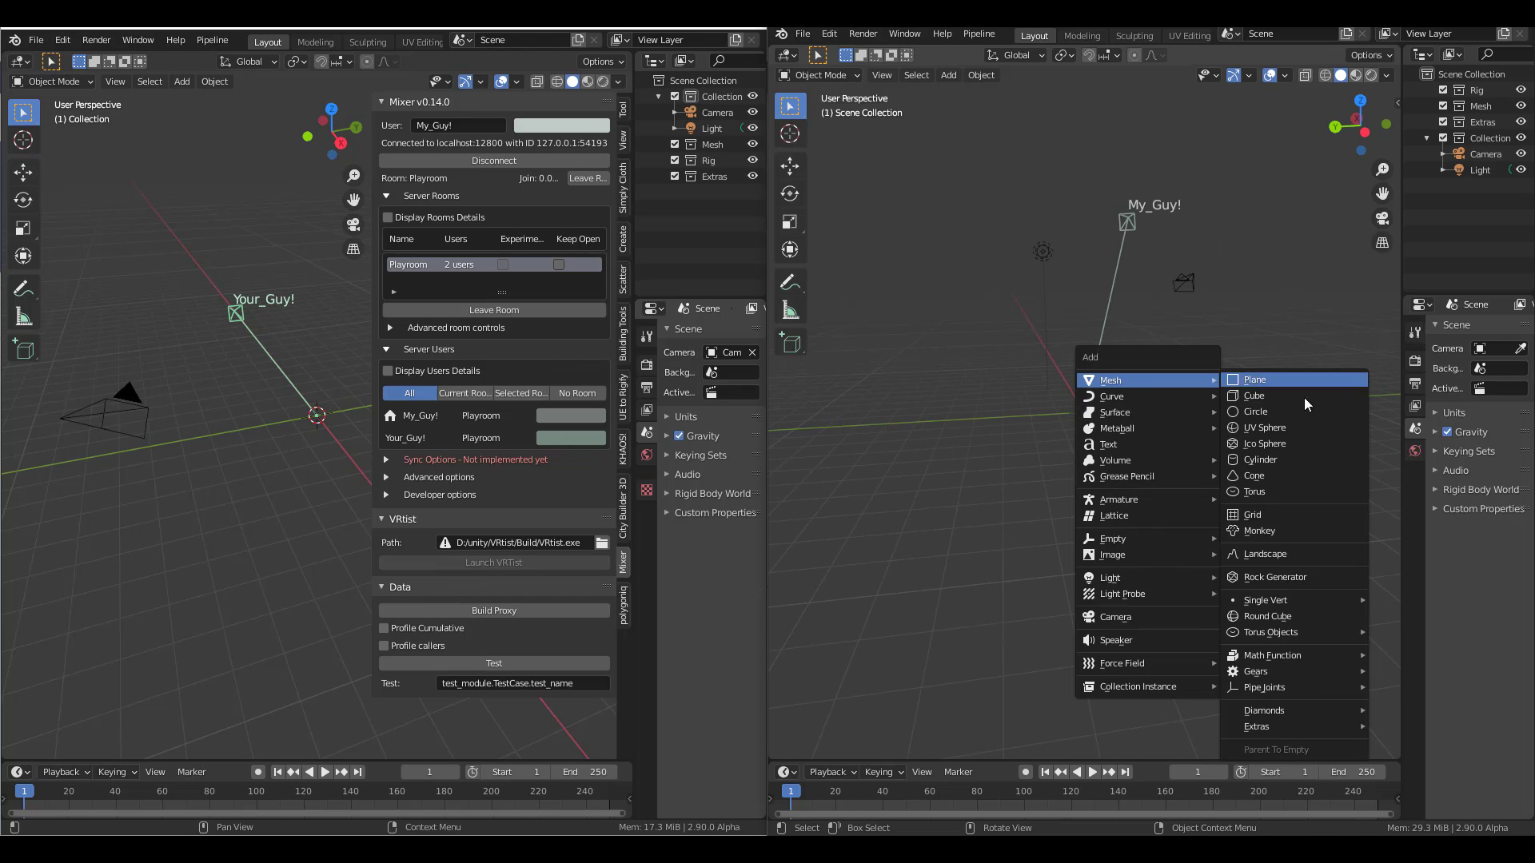
click(1295, 510)
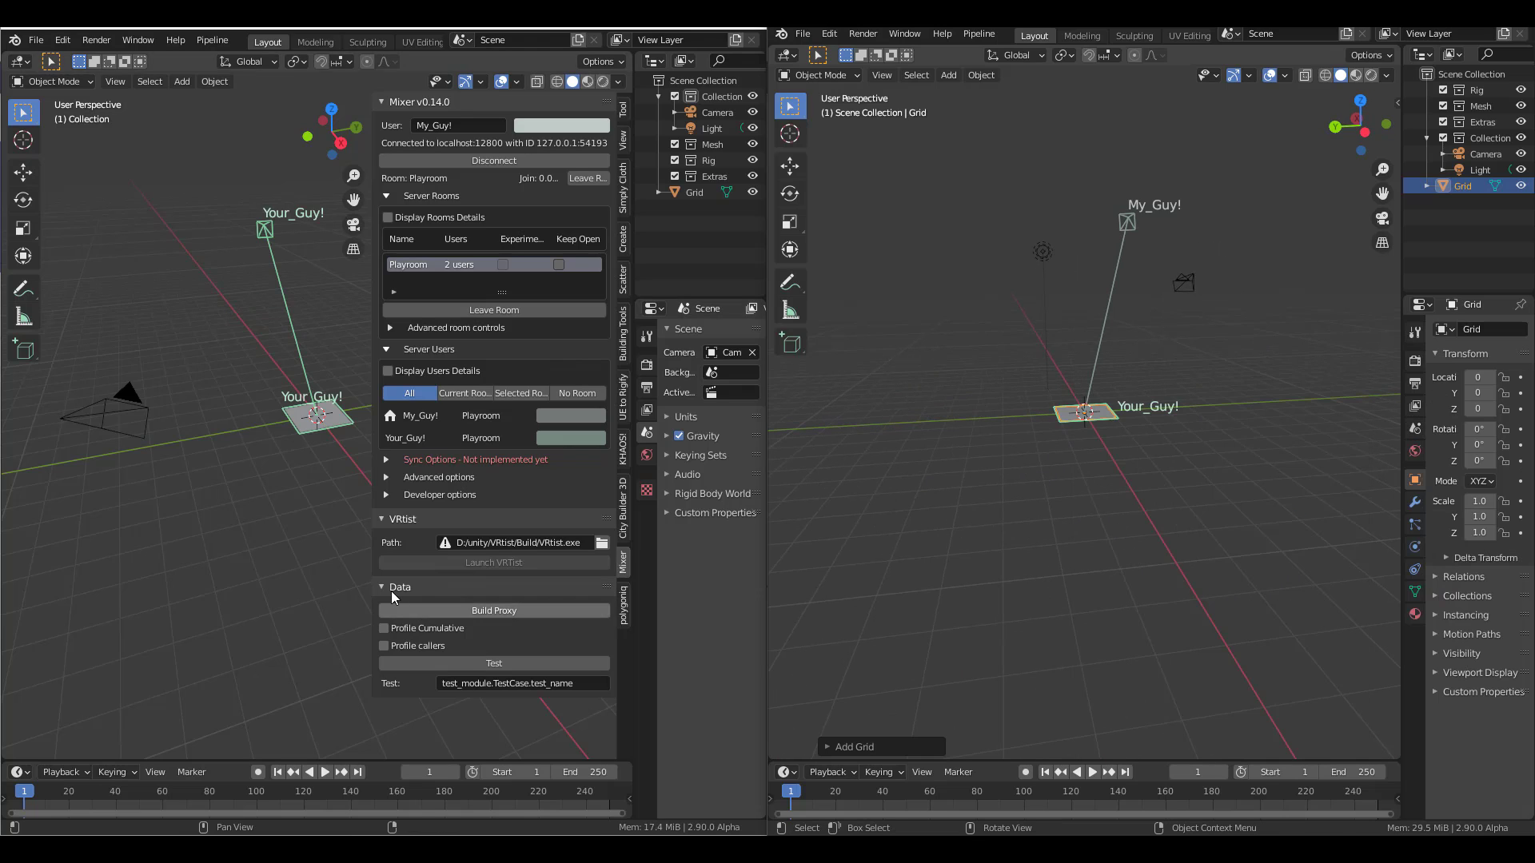
middle_drag(1149, 475, 1071, 418)
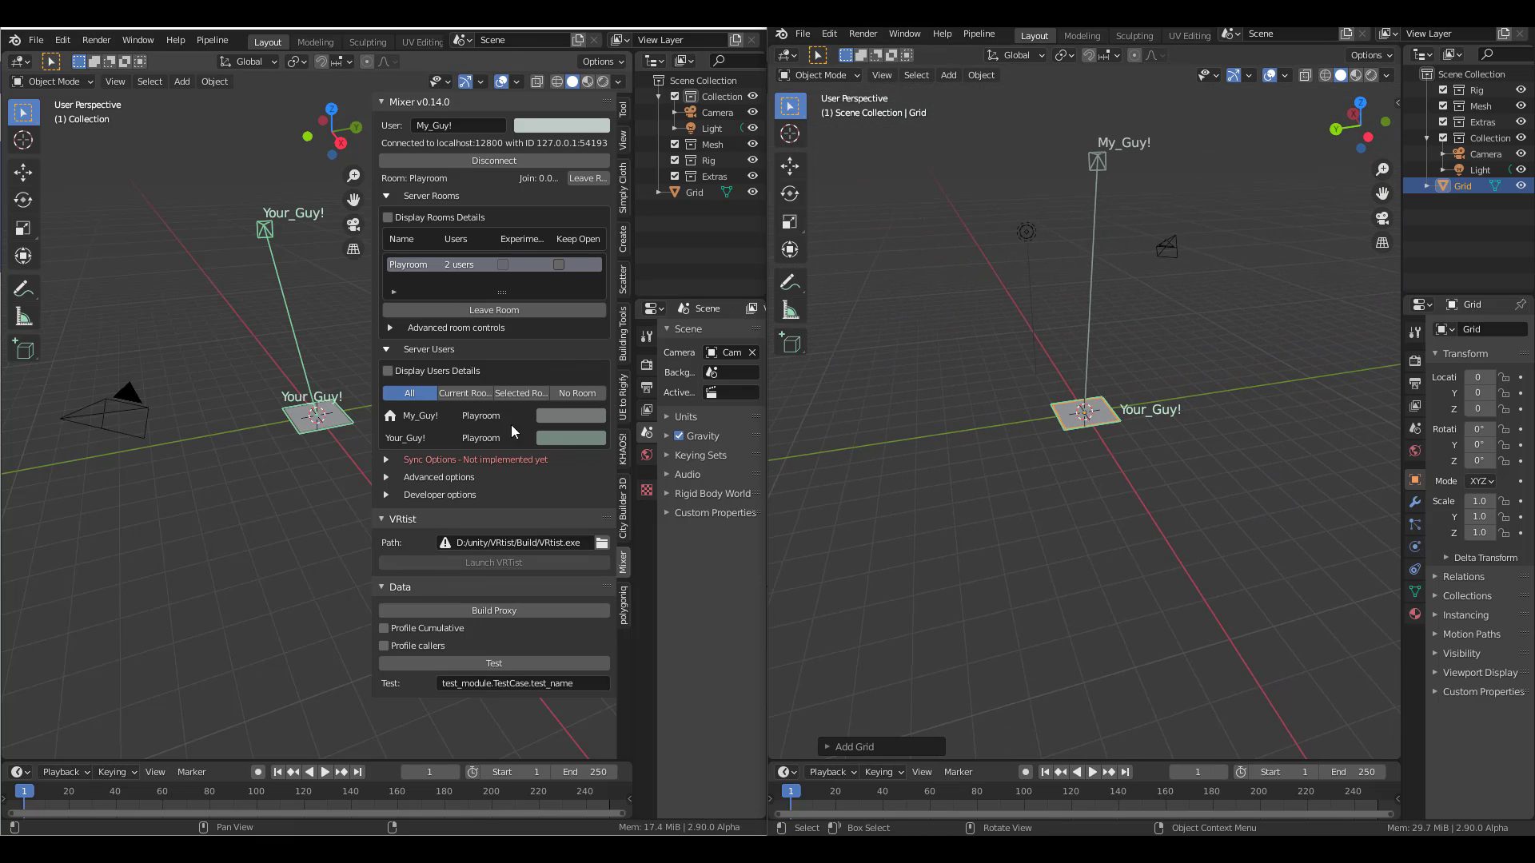
- Add a Suzanne monkey head from the left window
key(n)
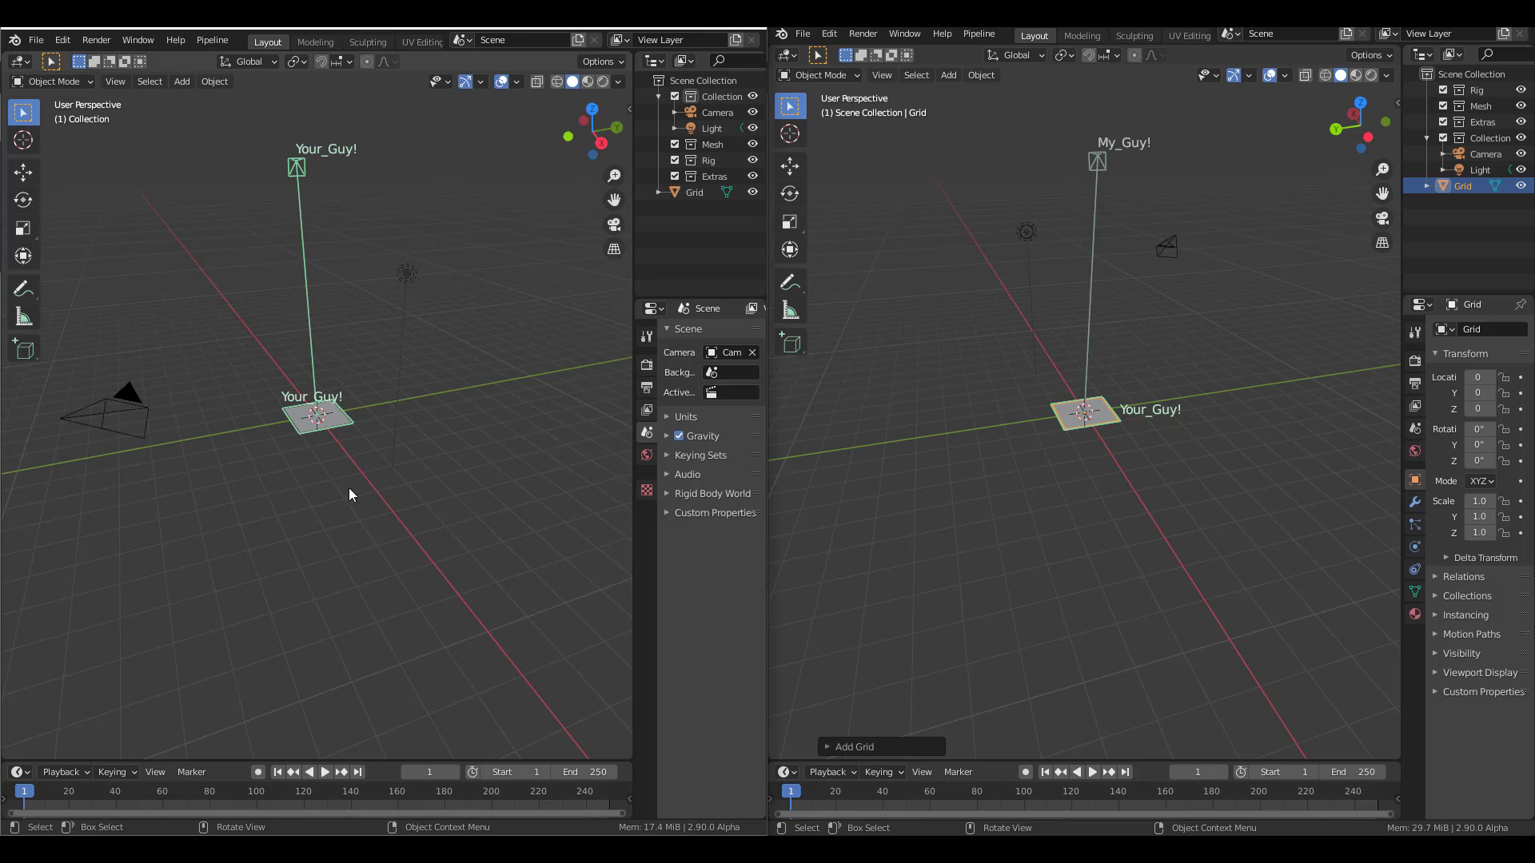
key(shift+a)
mouse_move(354, 489)
click(425, 271)
middle_drag(393, 492, 663, 496)
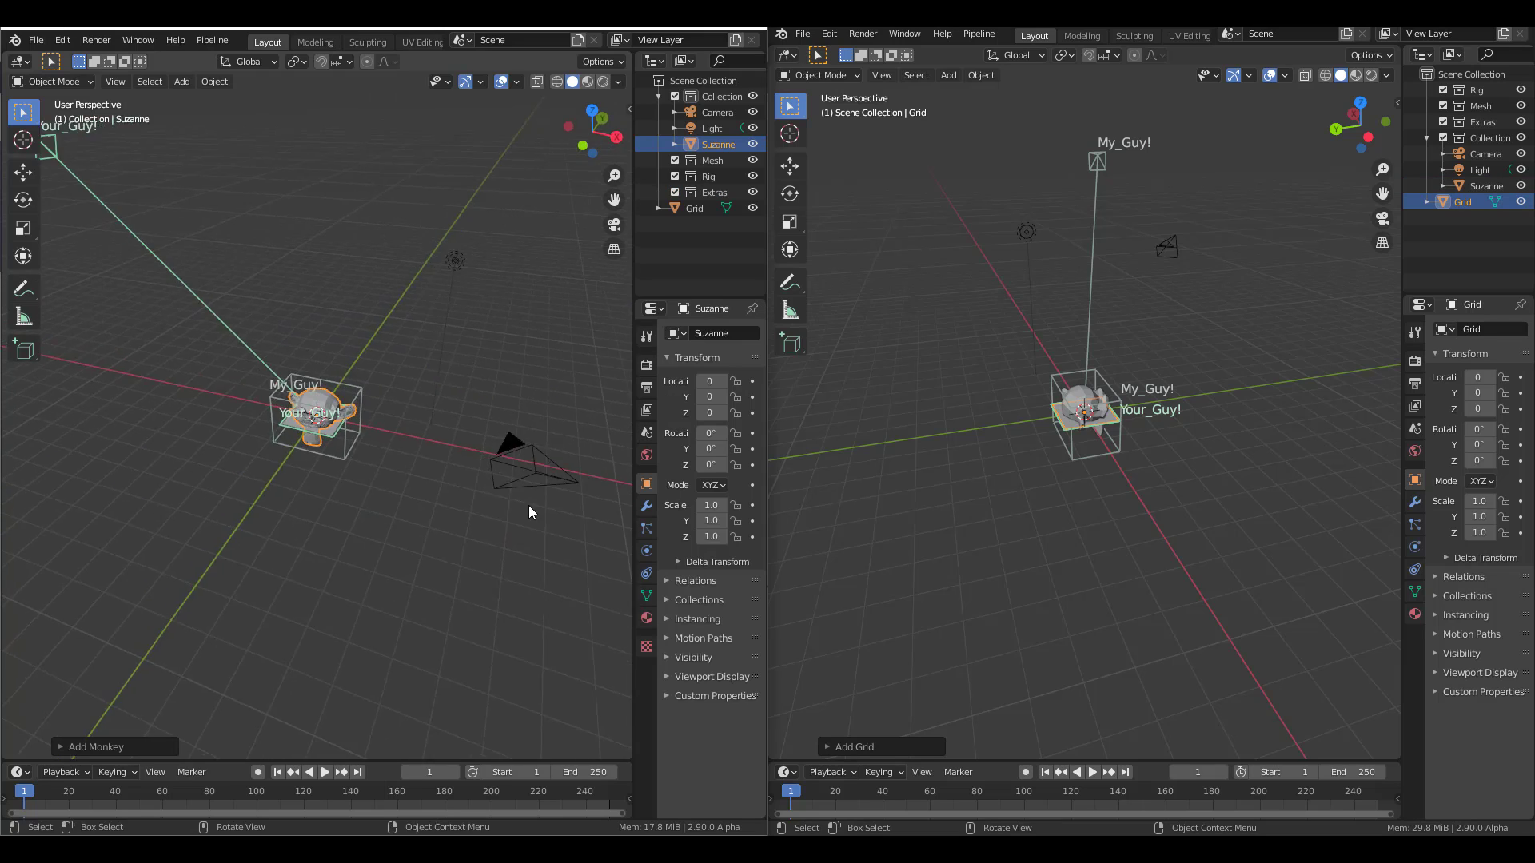
- Give the monkey and the grid plane level-1 subdivision with Ctrl+1 and show the grid's modifiers
mouse_move(1113, 420)
middle_down()
mouse_move(1028, 415)
mouse_move(1141, 419)
mouse_move(1114, 414)
middle_up()
scroll(1141, 419, up, 4)
click(1086, 377)
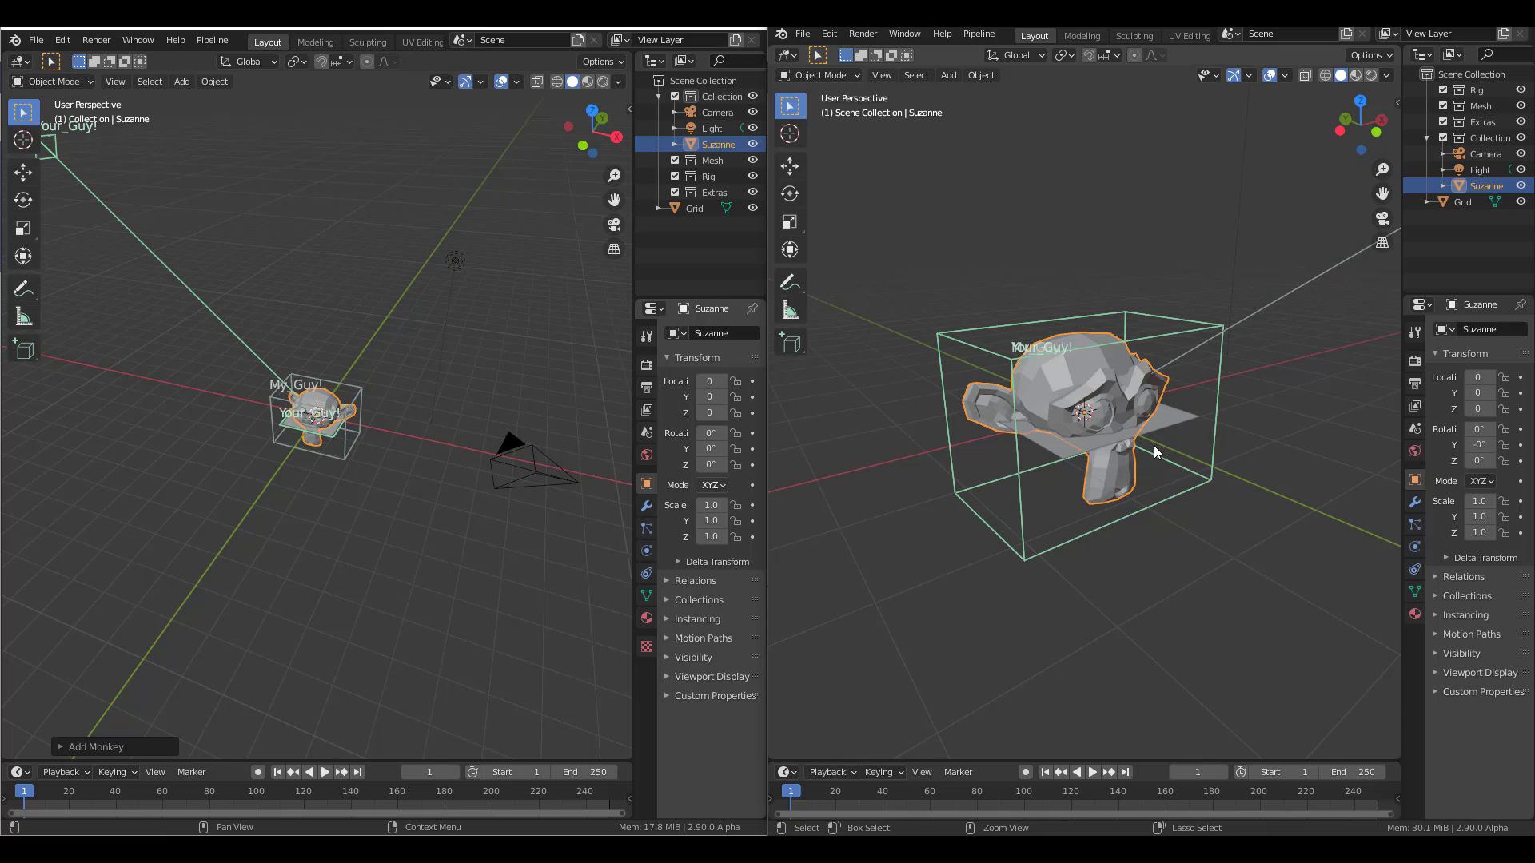
key(ctrl+1)
click(1079, 390)
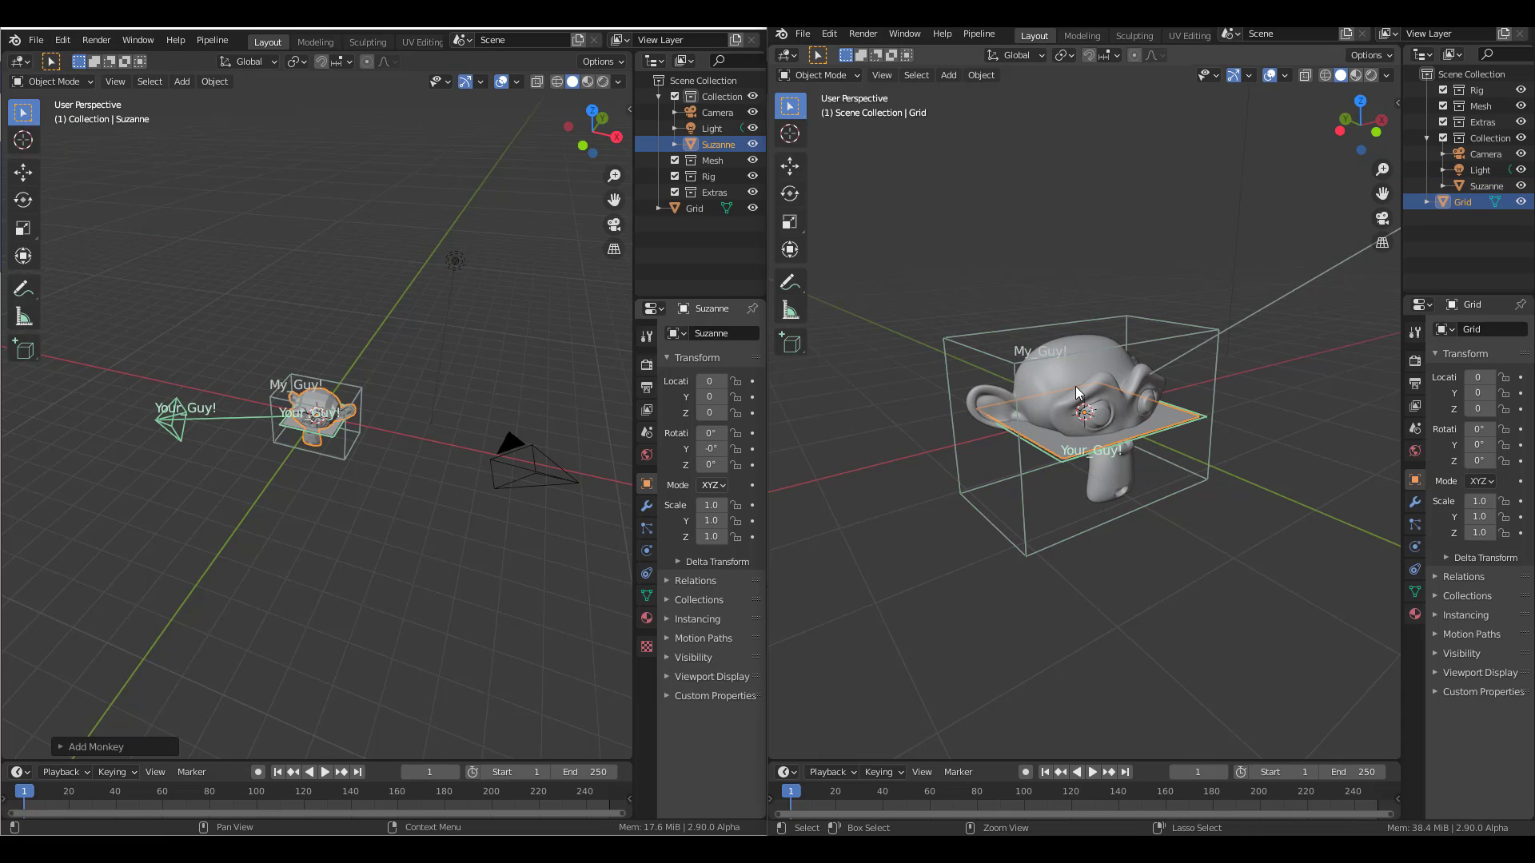
key(ctrl+1)
click(1415, 503)
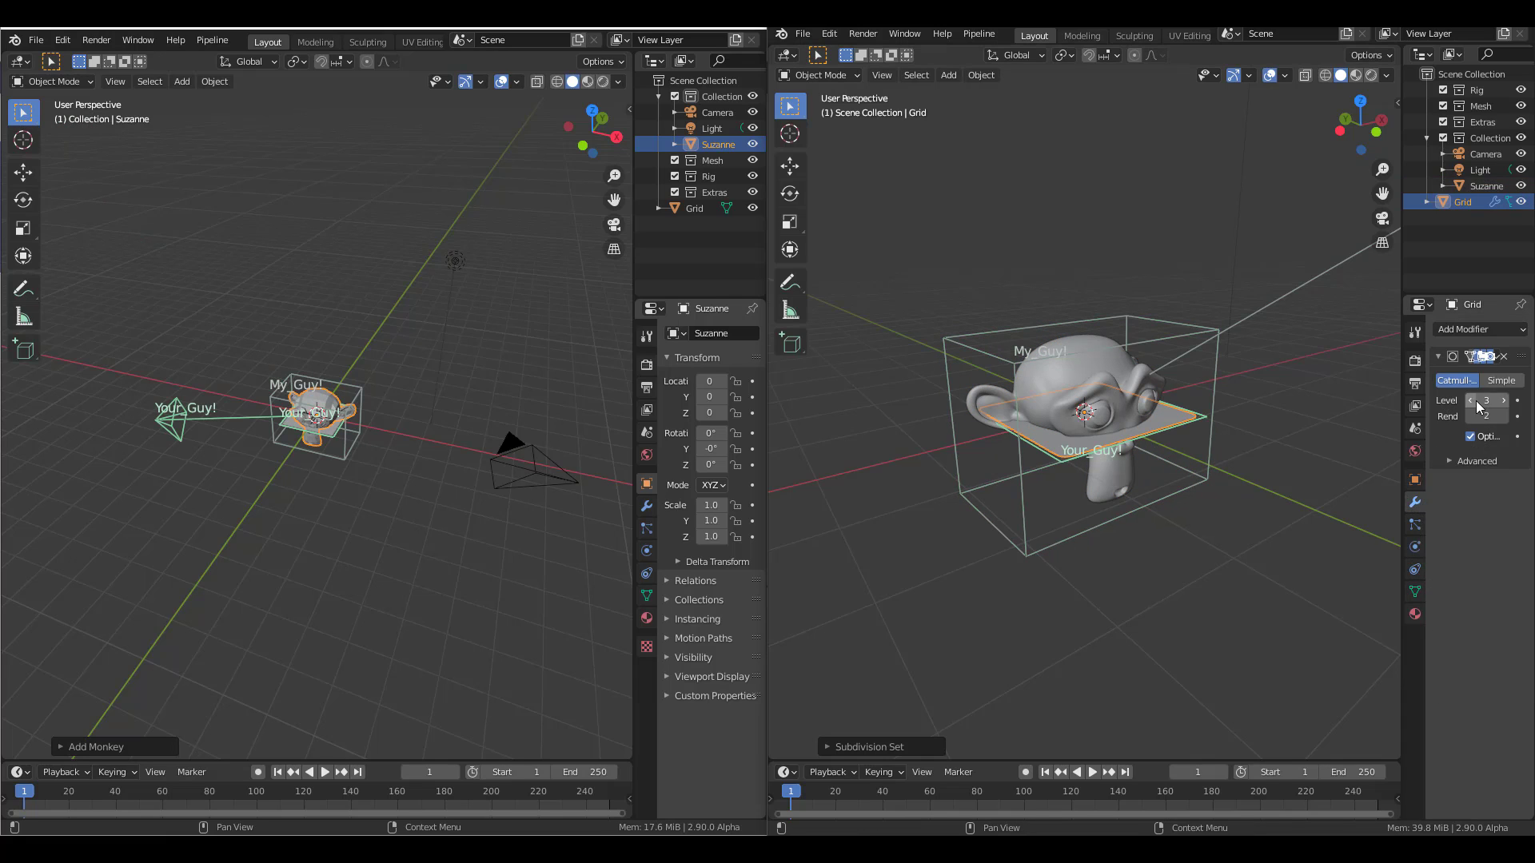
drag(1400, 461, 1183, 461)
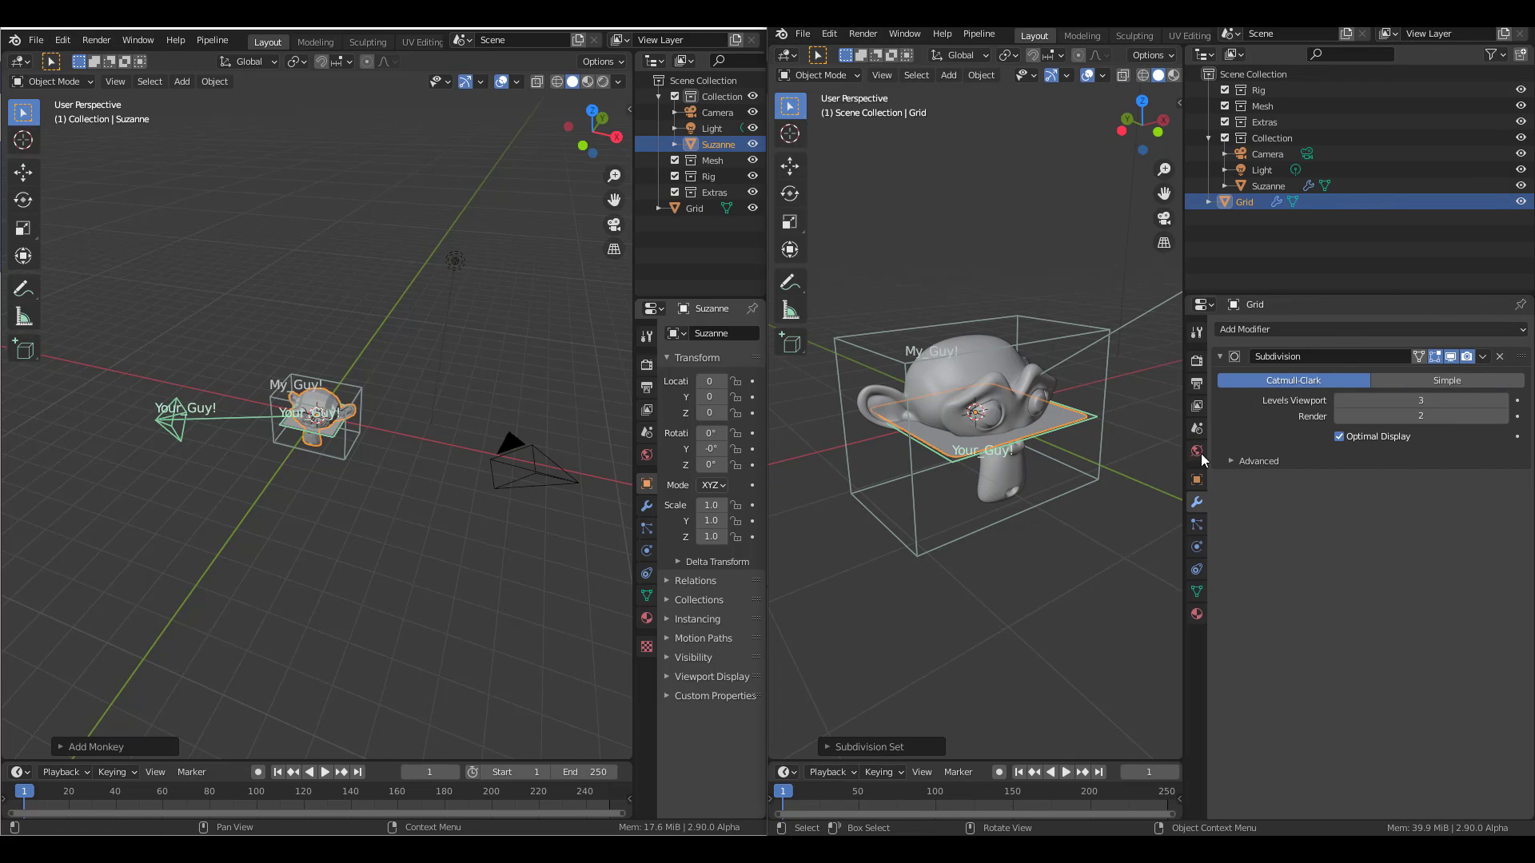
- Make the monkey the active object, then scale the grid plane up to 3.6
click(1485, 356)
click(1430, 368)
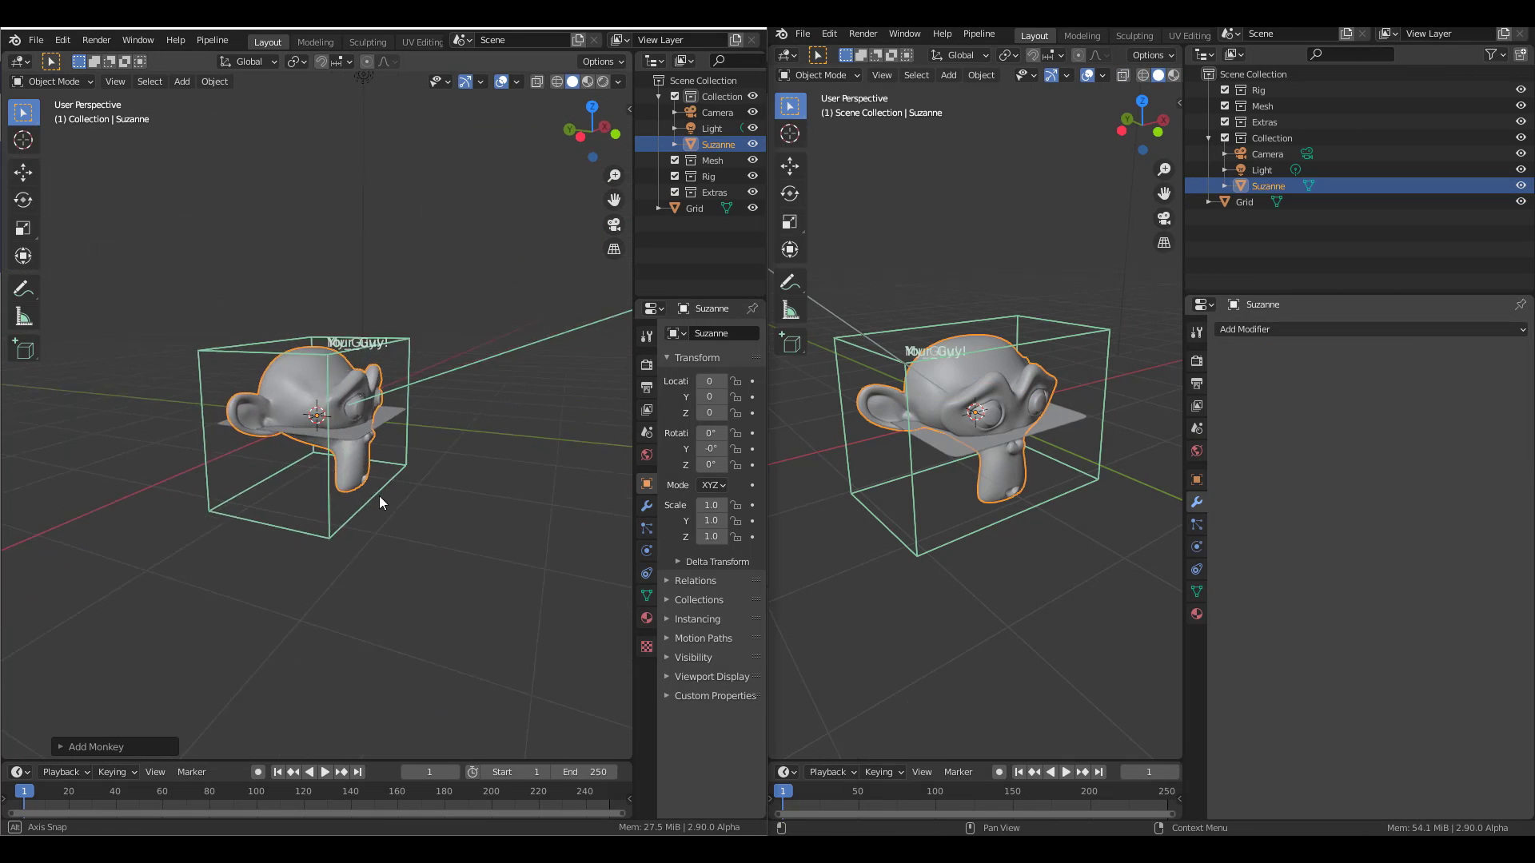
middle_drag(217, 510, 391, 512)
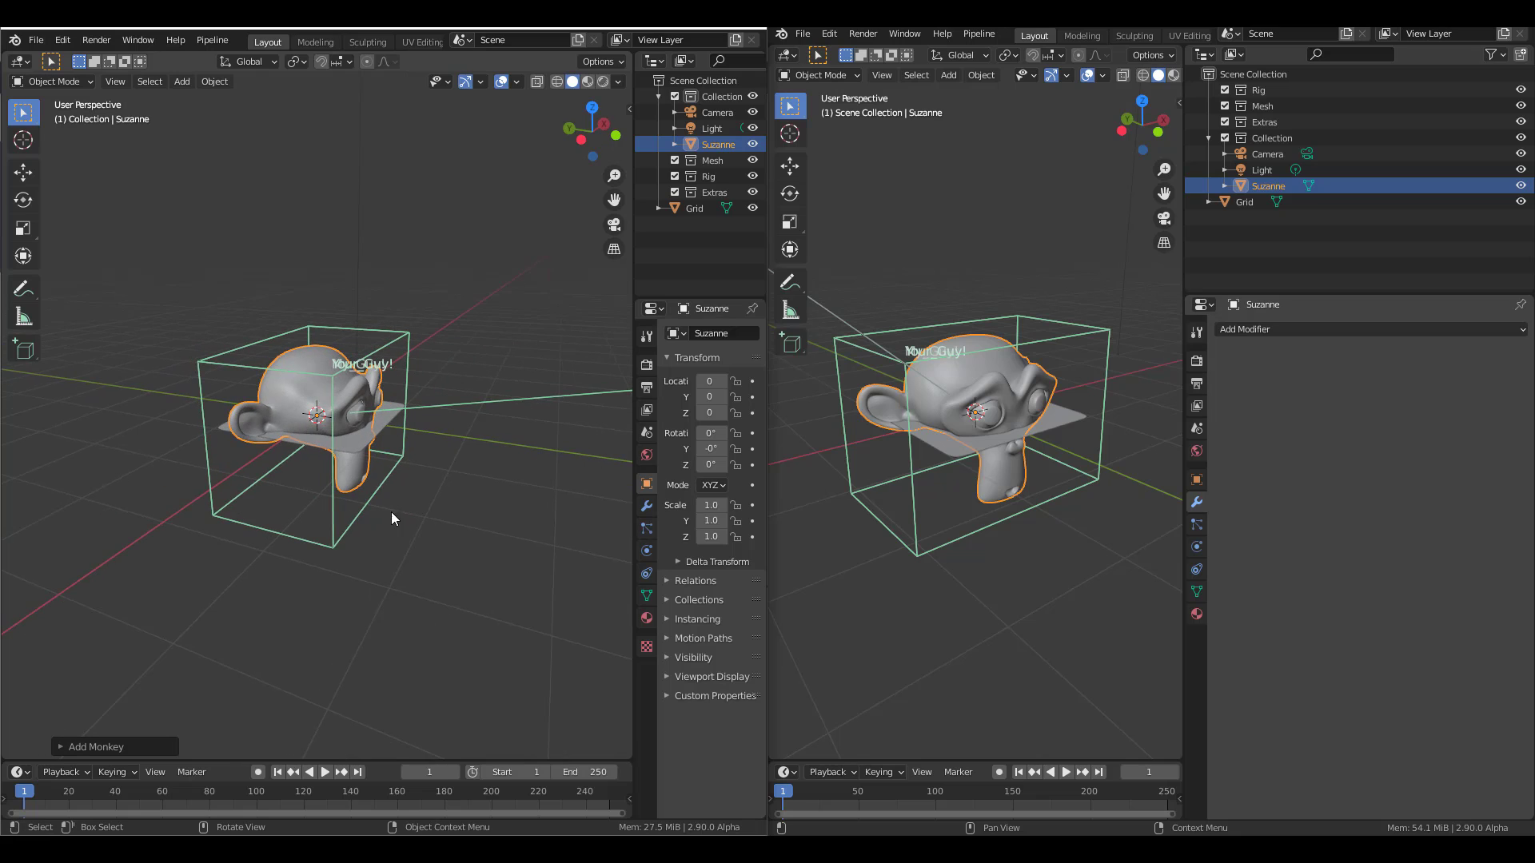
click(353, 447)
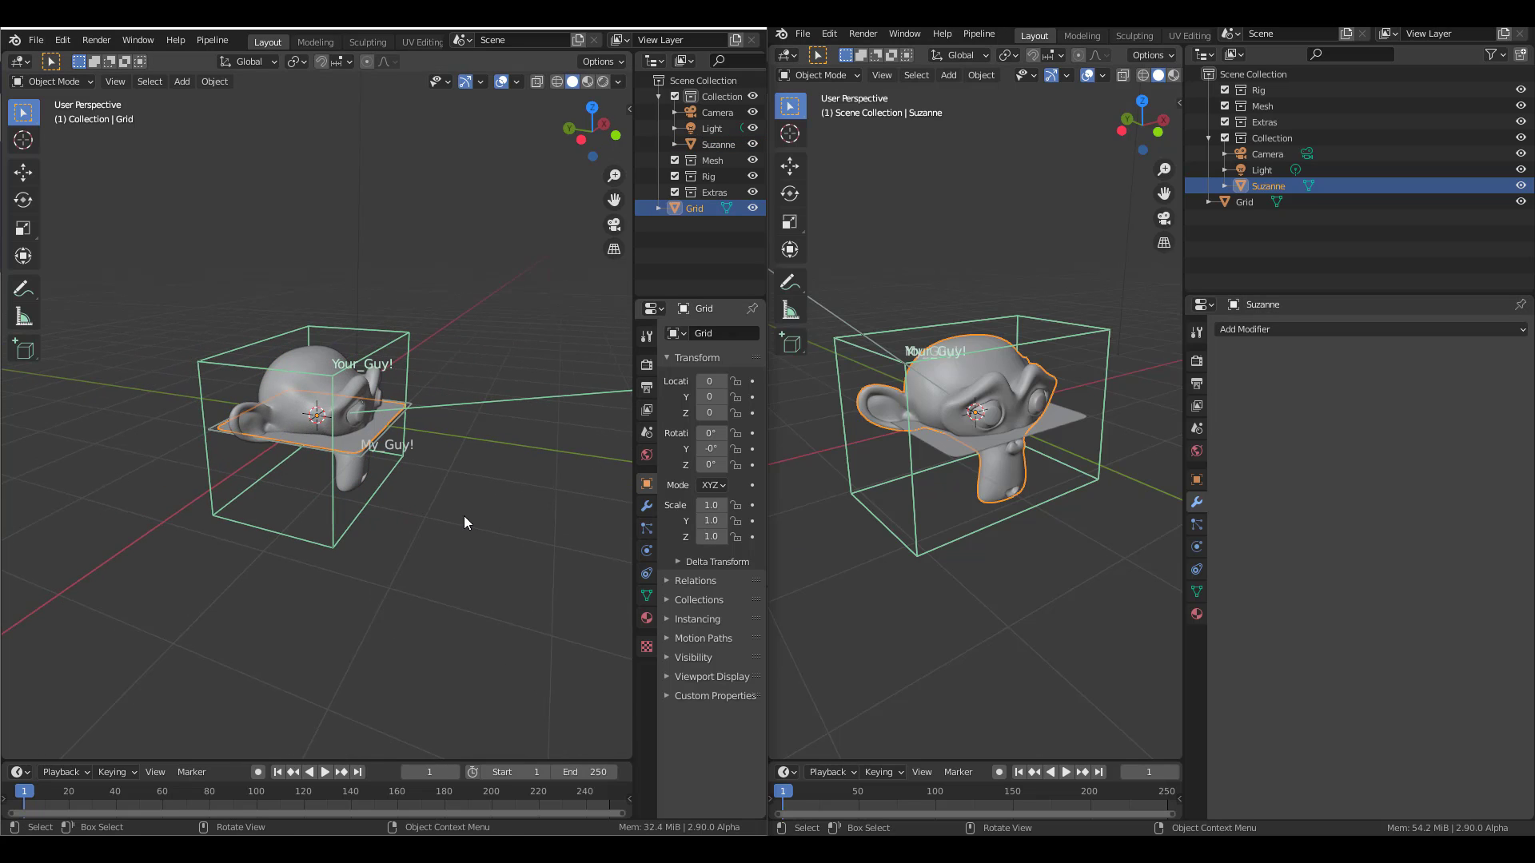
key(s)
click(150, 681)
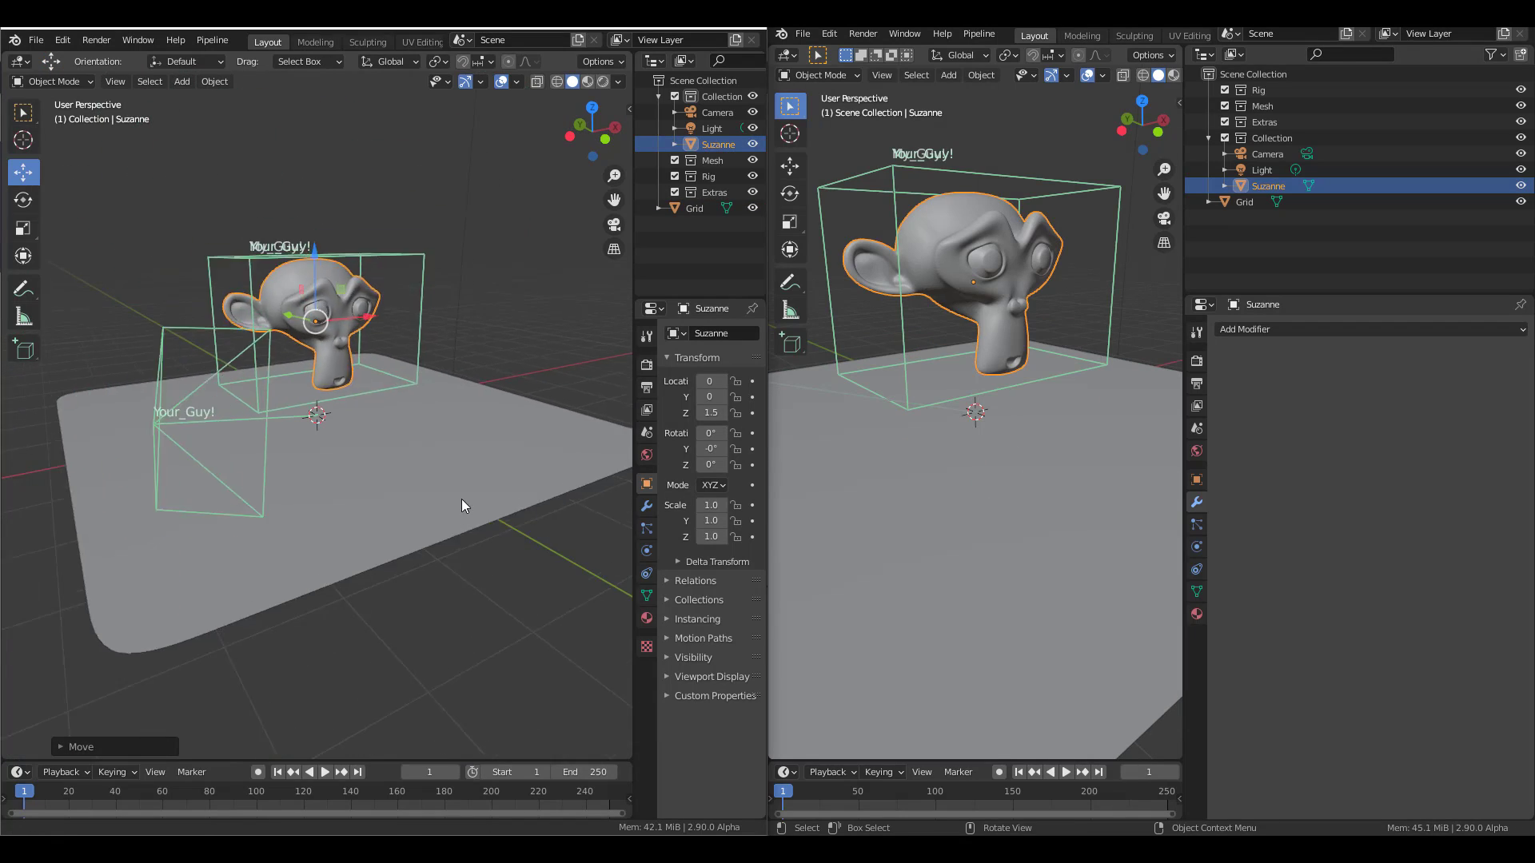
scroll(443, 464, up, 4)
scroll(438, 400, down, 4)
middle_drag(963, 491, 1003, 501)
scroll(1002, 501, down, 3)
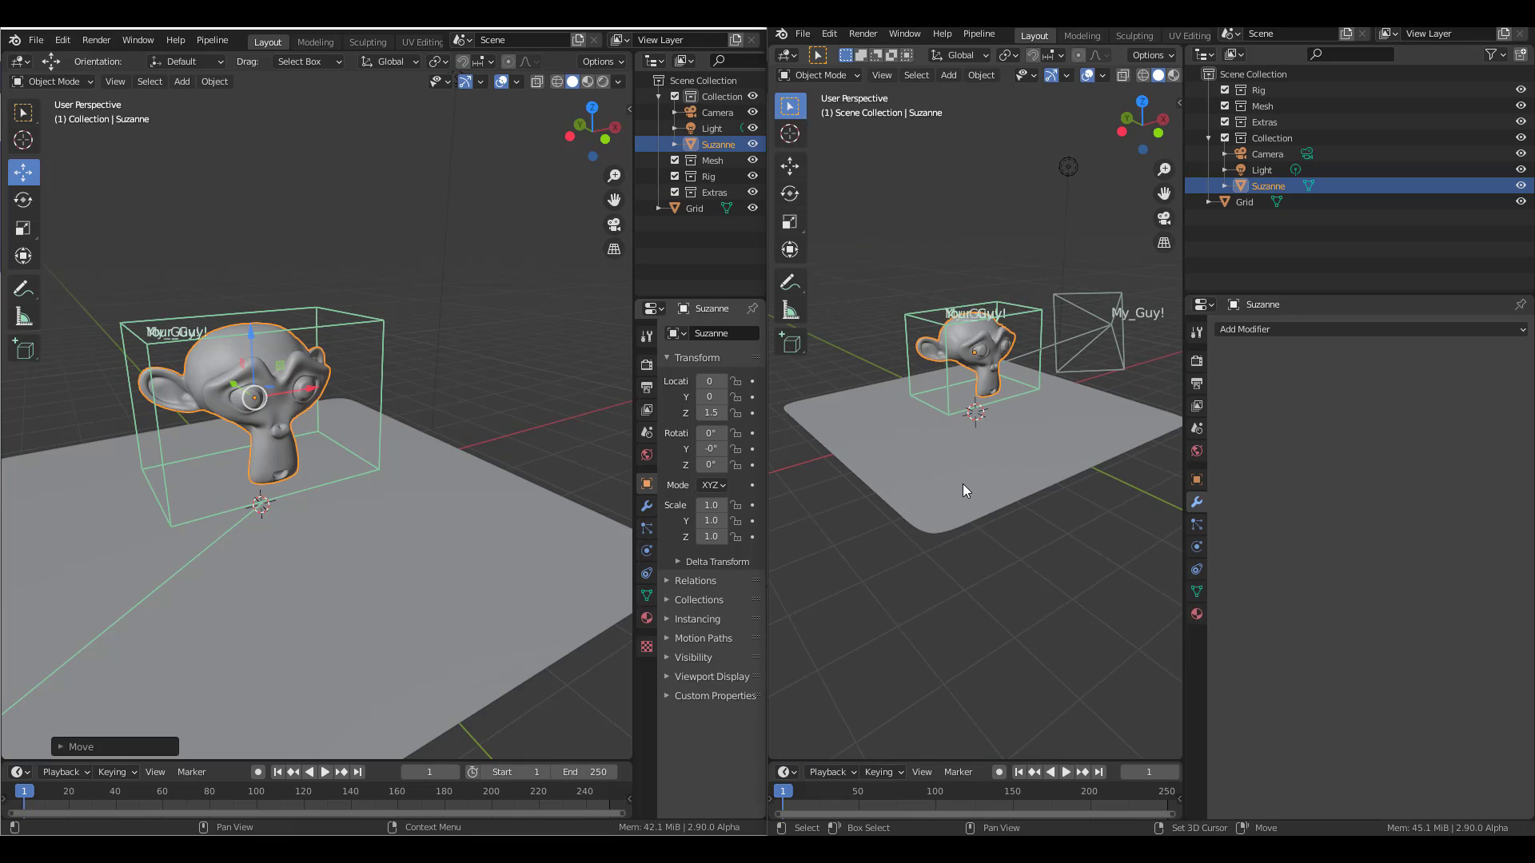
- Add a torus to the scene from the right window
key(shift+a)
mouse_move(971, 483)
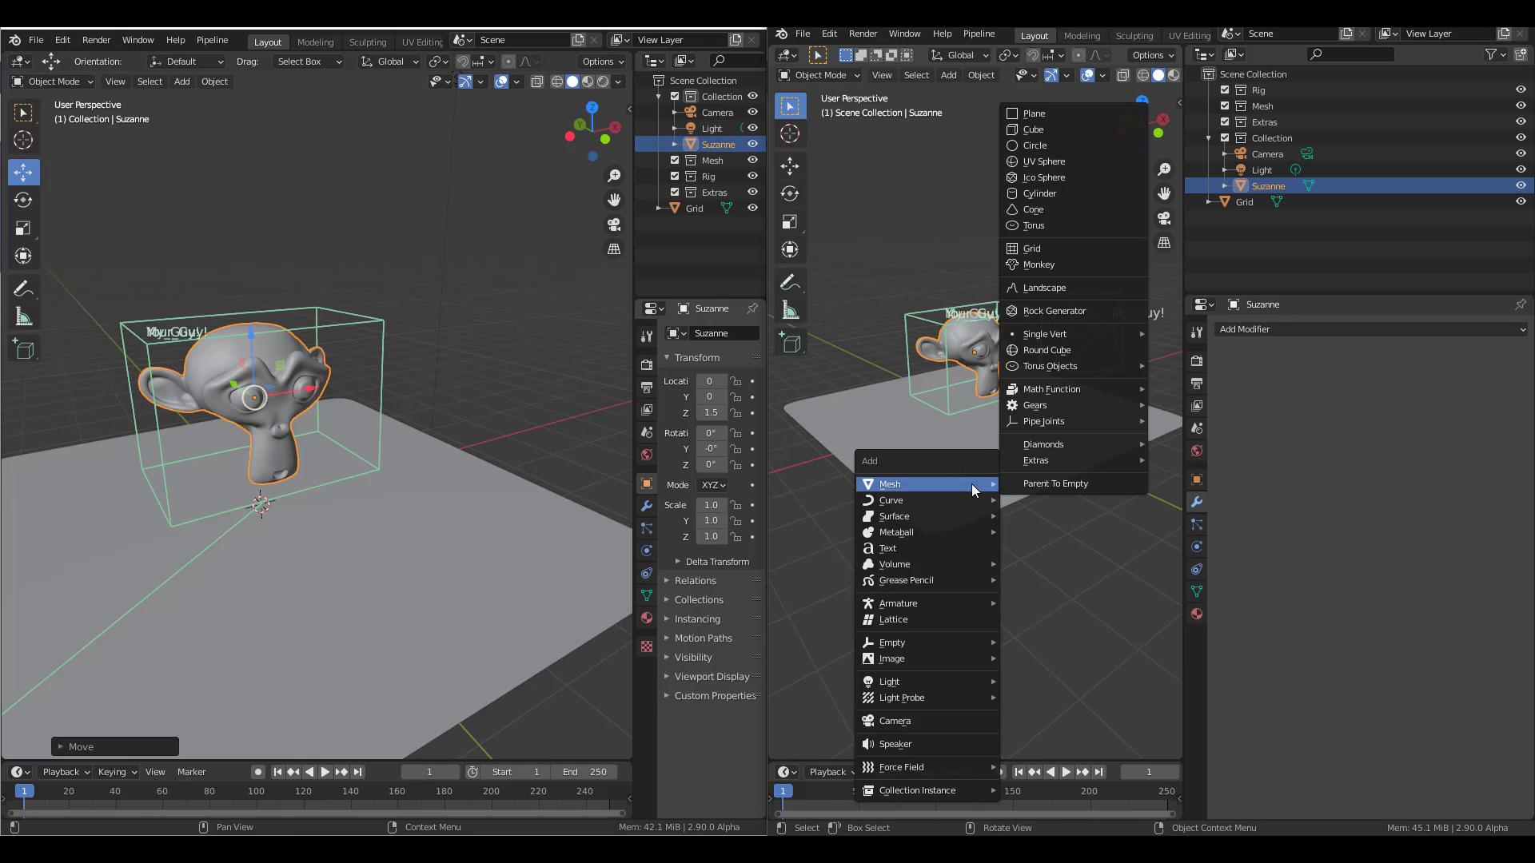
click(1049, 227)
ctrl+right_drag(393, 574, 472, 574)
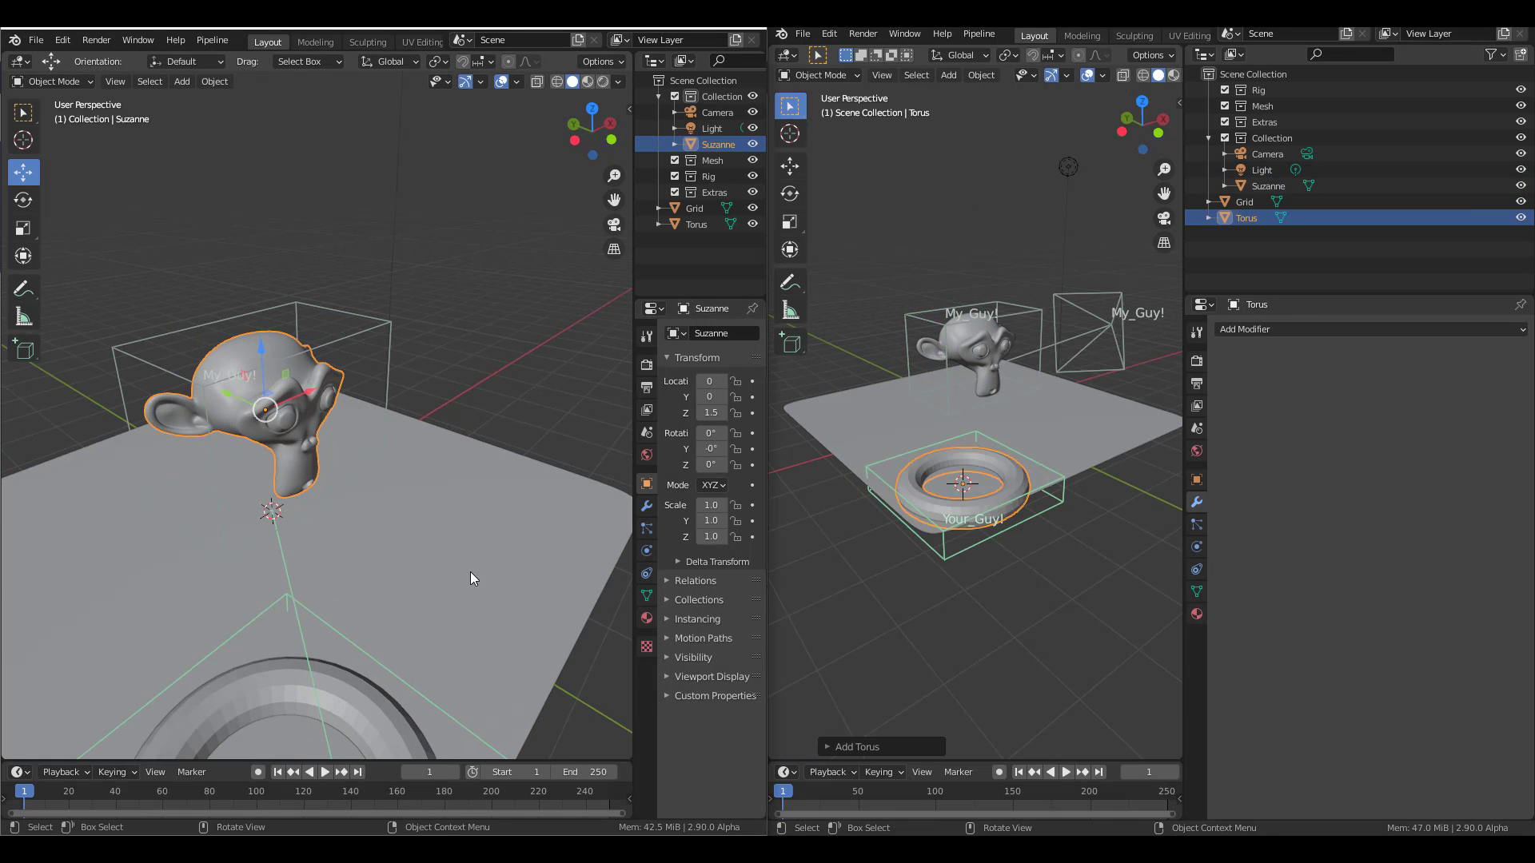
mouse_move(472, 574)
middle_down()
mouse_move(473, 463)
mouse_move(319, 457)
mouse_move(452, 607)
mouse_move(411, 506)
middle_up()
- Add a cube at the front-left of the plane, at X 2, Y 2.8
shift+right_click(300, 512)
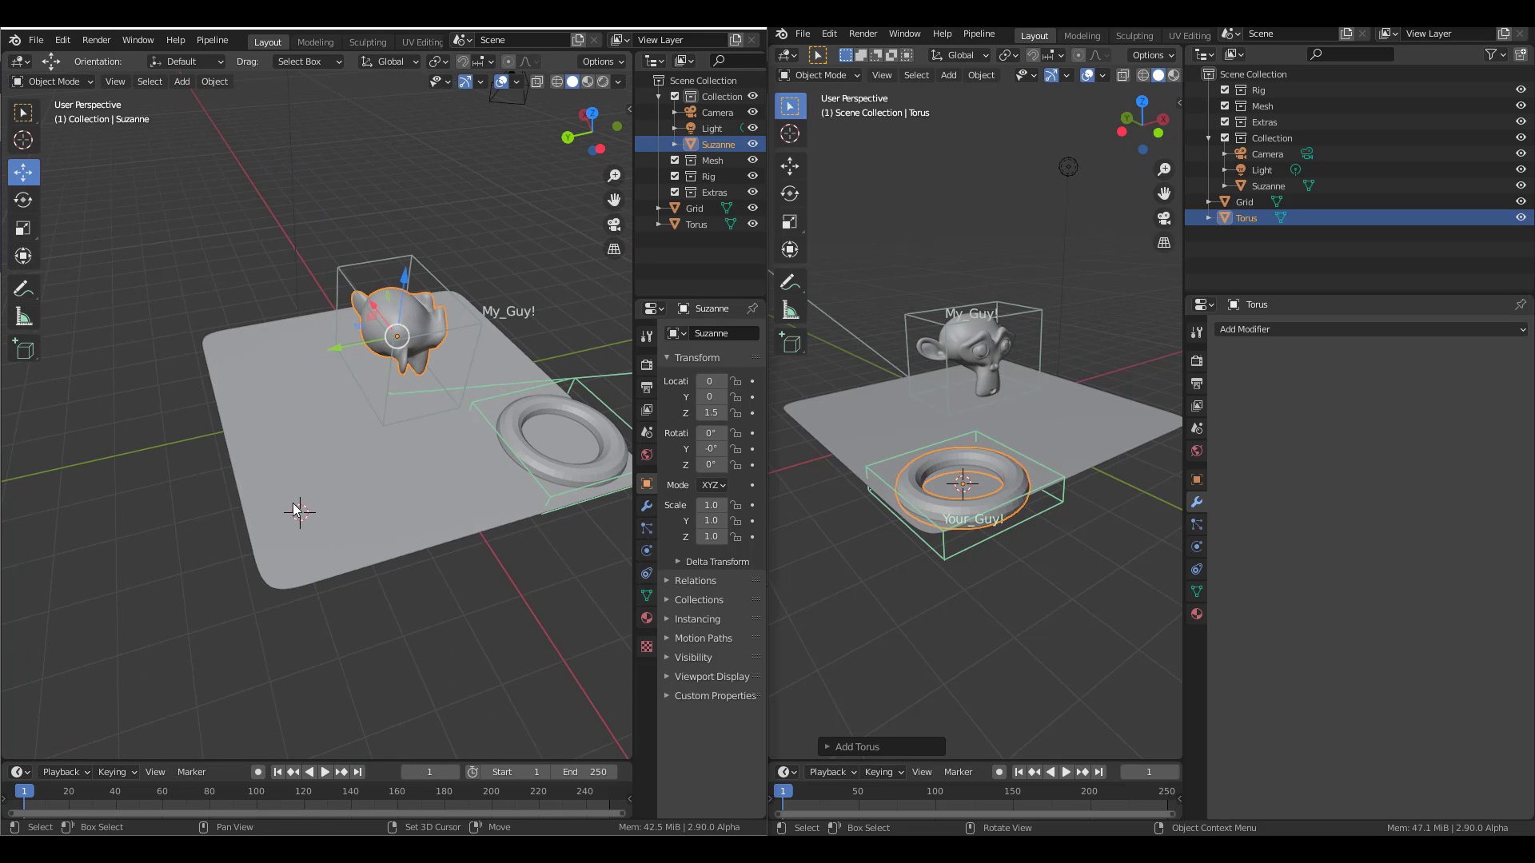
key(shift+a)
mouse_move(300, 512)
click(384, 150)
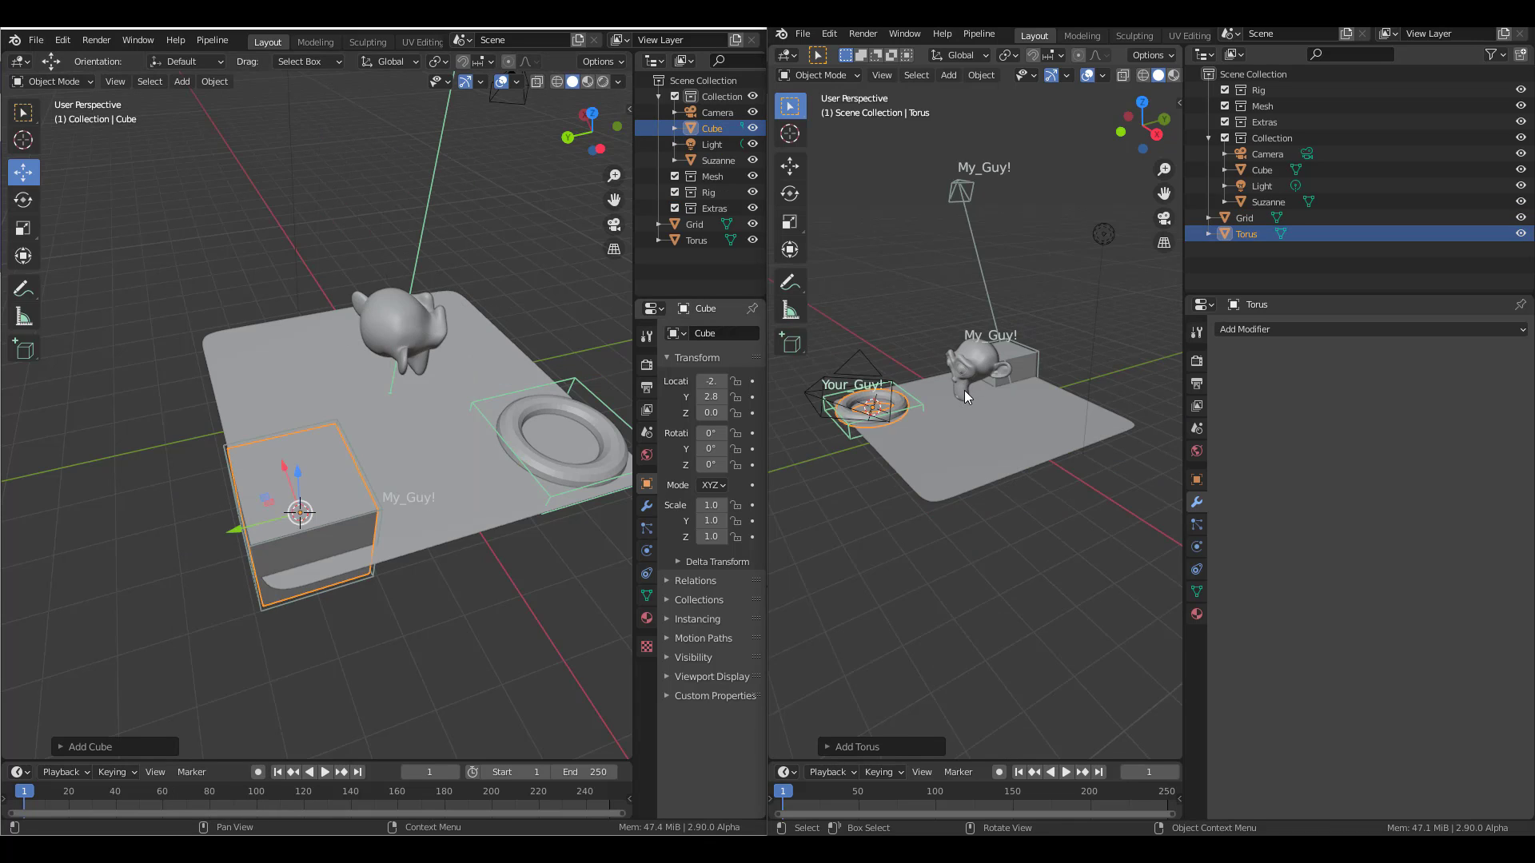
- Orbit both viewports to view the new cube from several angles
middle_drag(973, 433, 939, 400)
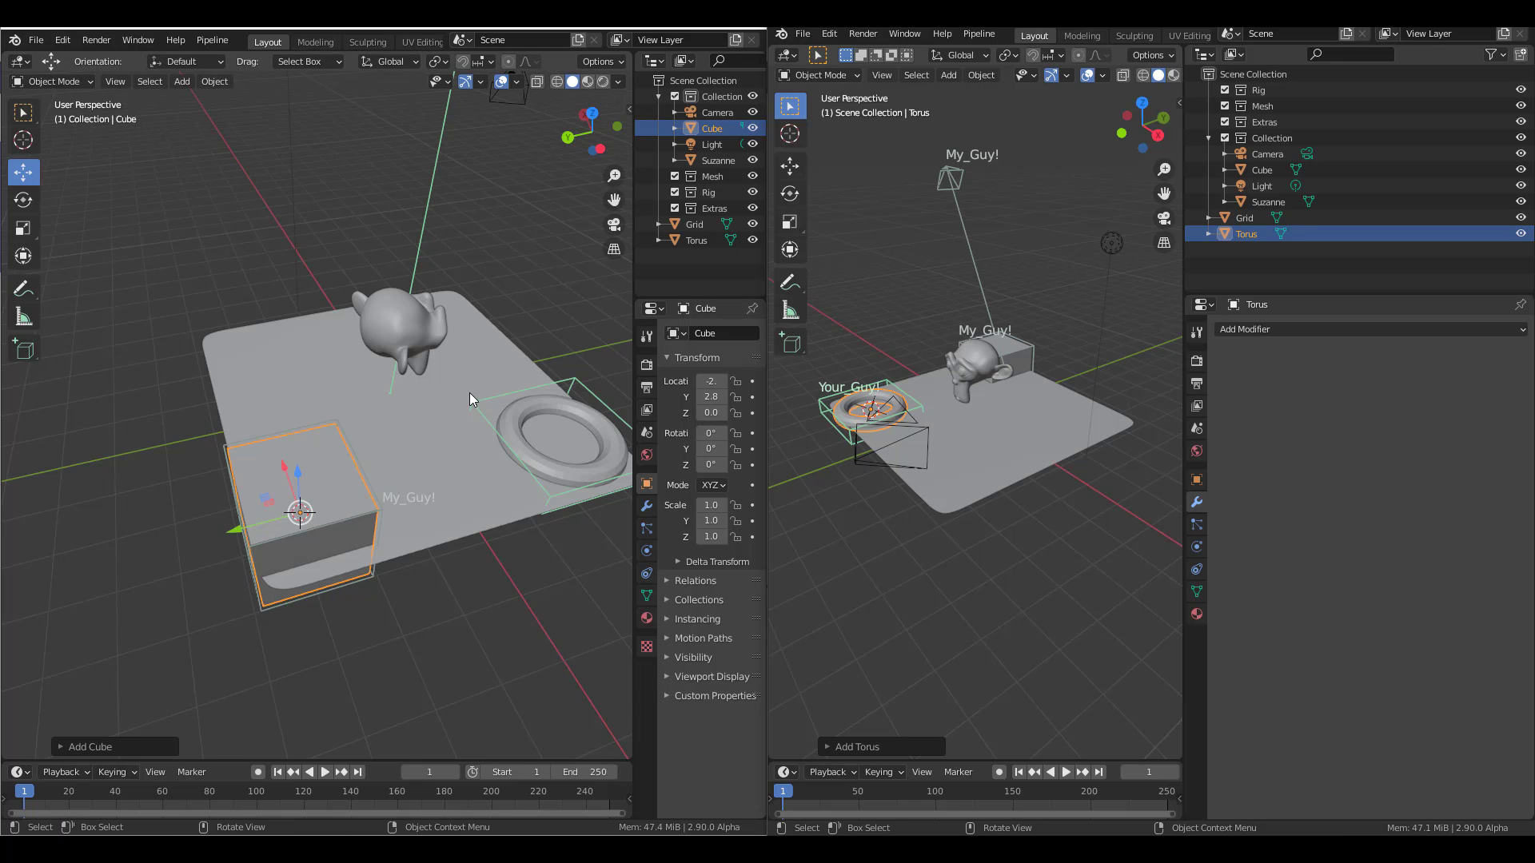
middle_drag(471, 394, 289, 366)
scroll(354, 267, up, 6)
middle_drag(372, 275, 382, 458)
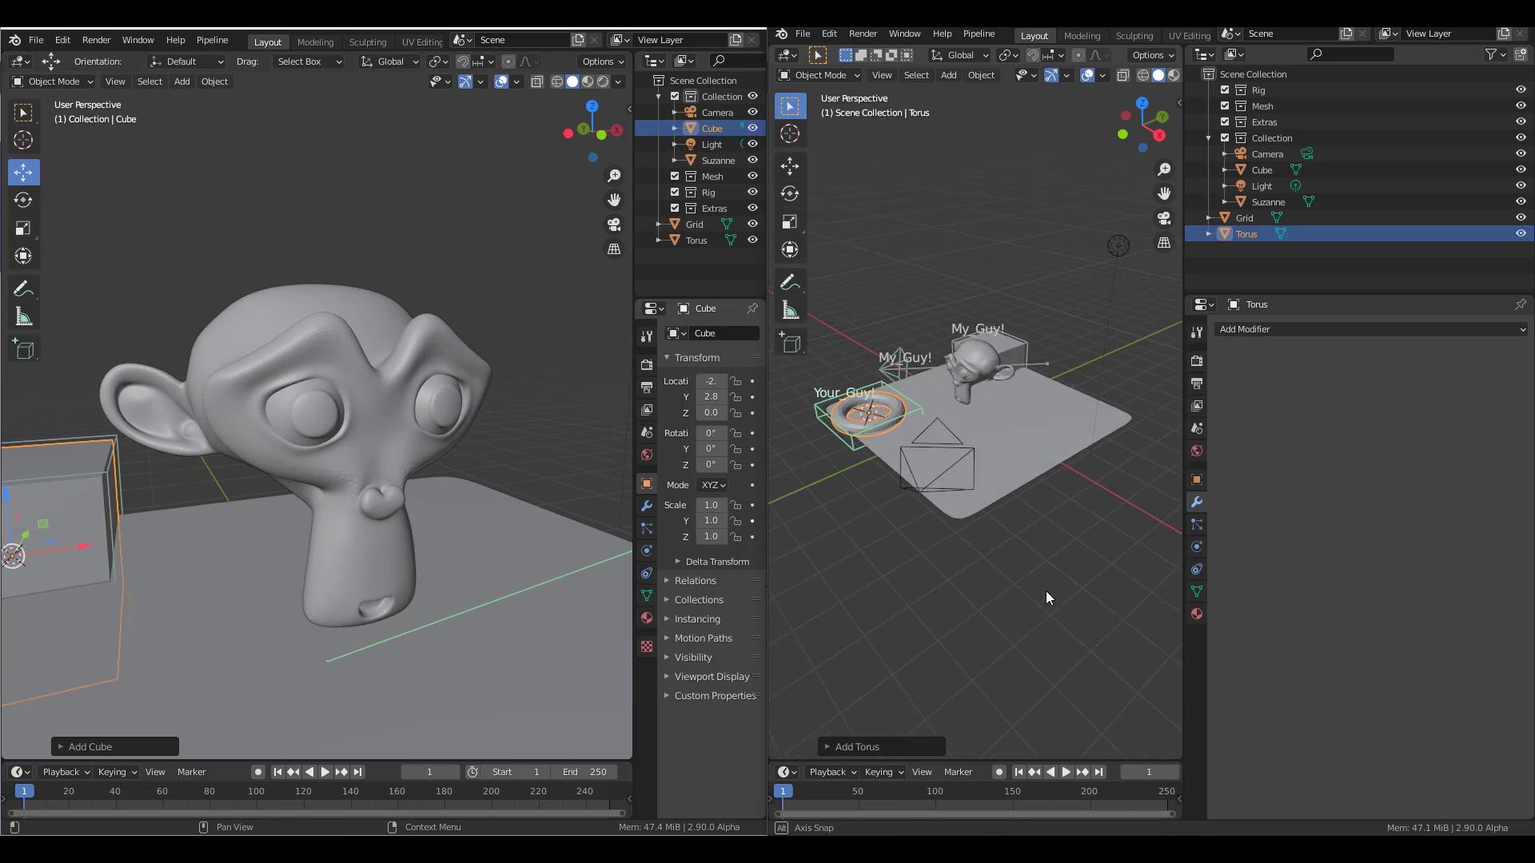
middle_drag(1046, 591, 1067, 324)
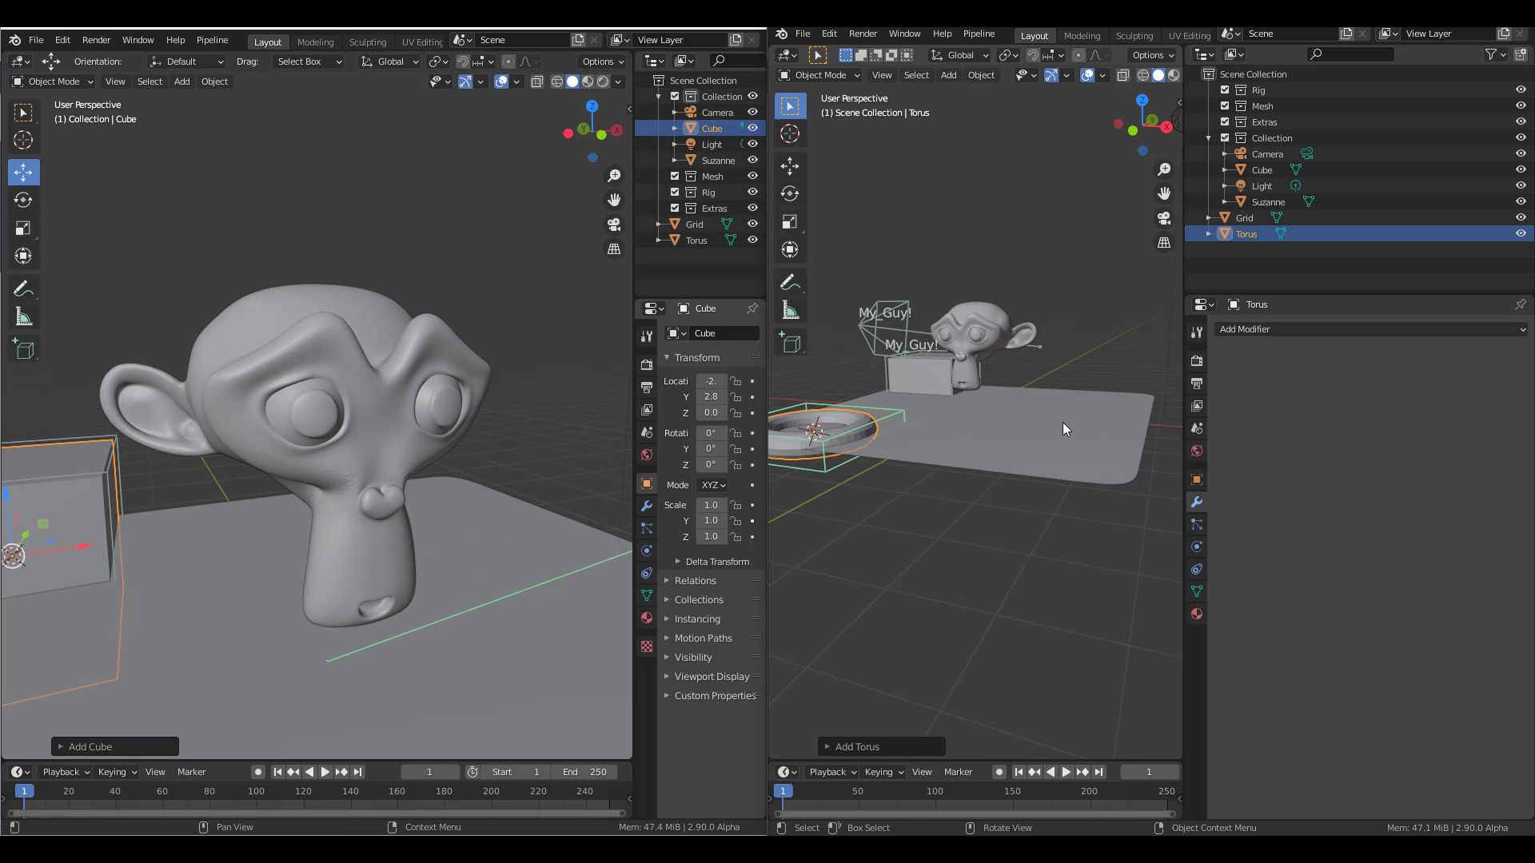
middle_drag(1071, 419, 1024, 430)
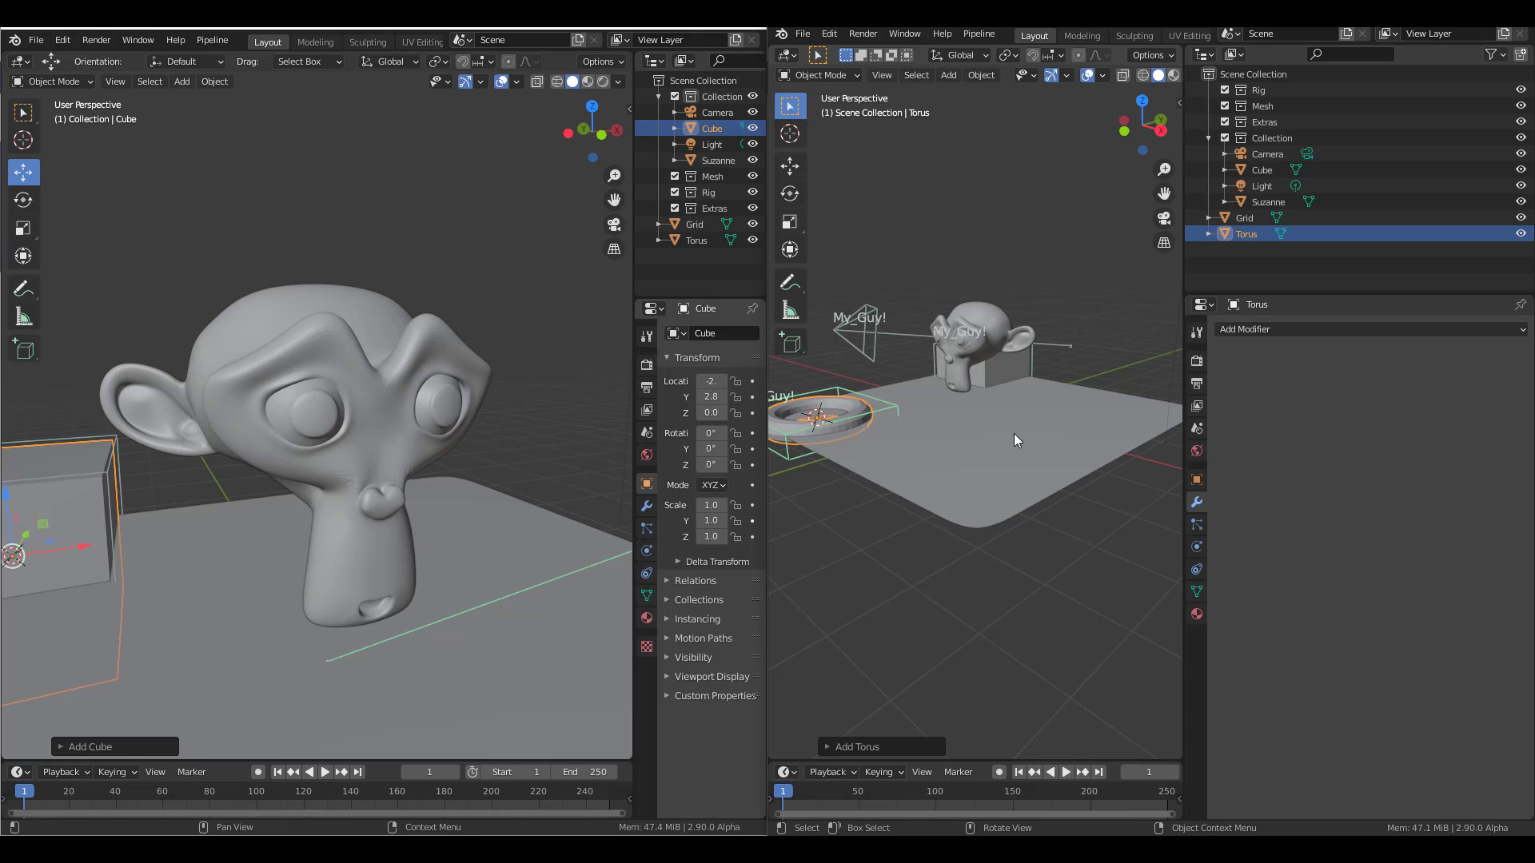
- Sculpt raised bumps into the grid plane with a 94 px brush, then return to Object Mode
click(1019, 453)
click(831, 76)
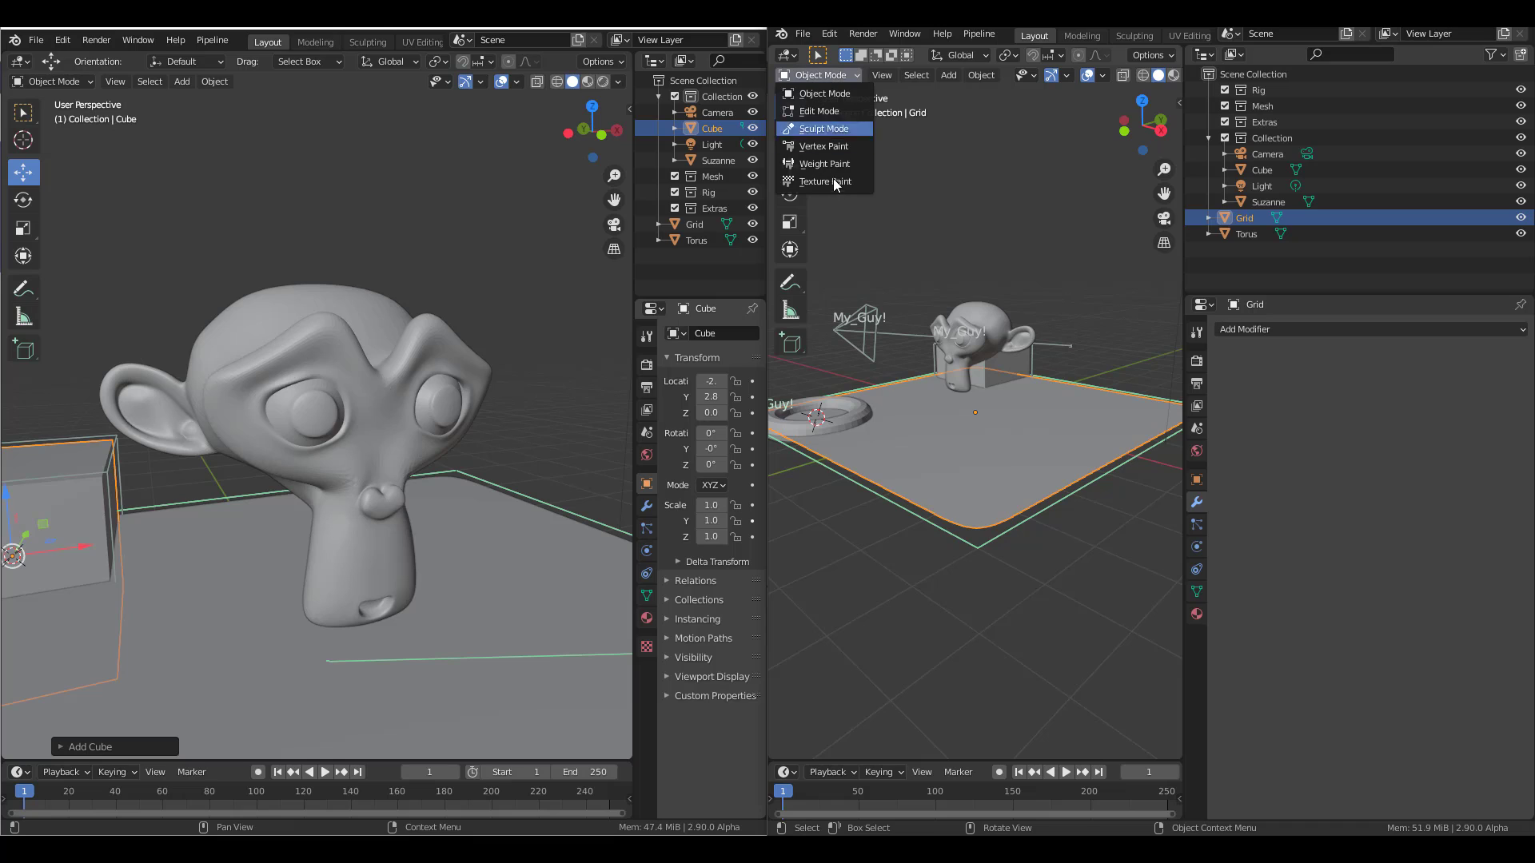
click(823, 129)
middle_drag(1017, 414, 1055, 454)
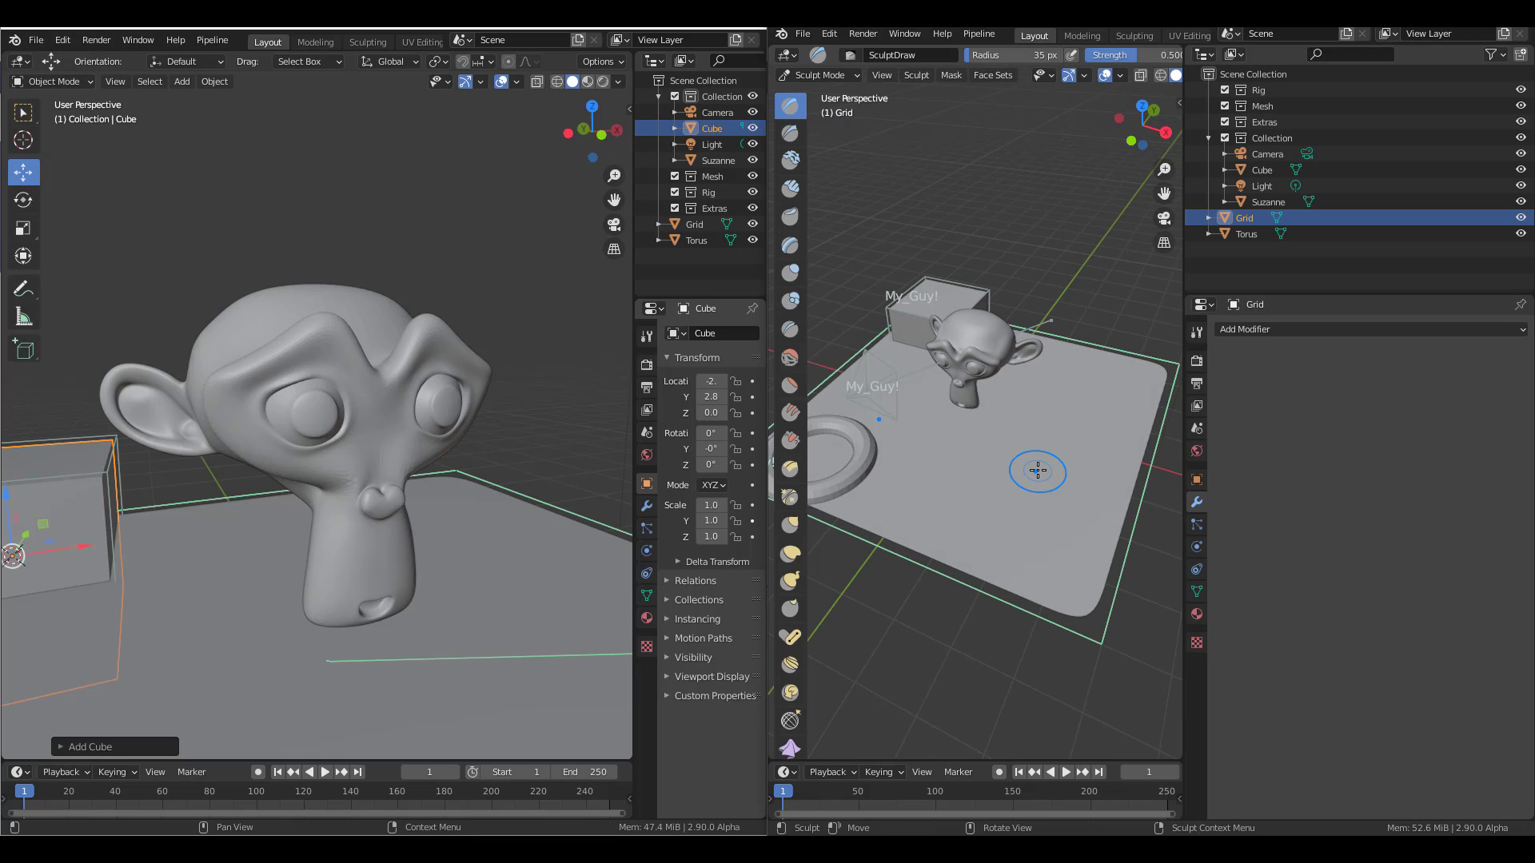
key(f)
click(1079, 490)
mouse_move(1079, 490)
mouse_down()
mouse_move(1019, 509)
mouse_move(1060, 403)
mouse_move(1012, 518)
mouse_move(1077, 399)
mouse_move(1028, 480)
mouse_up()
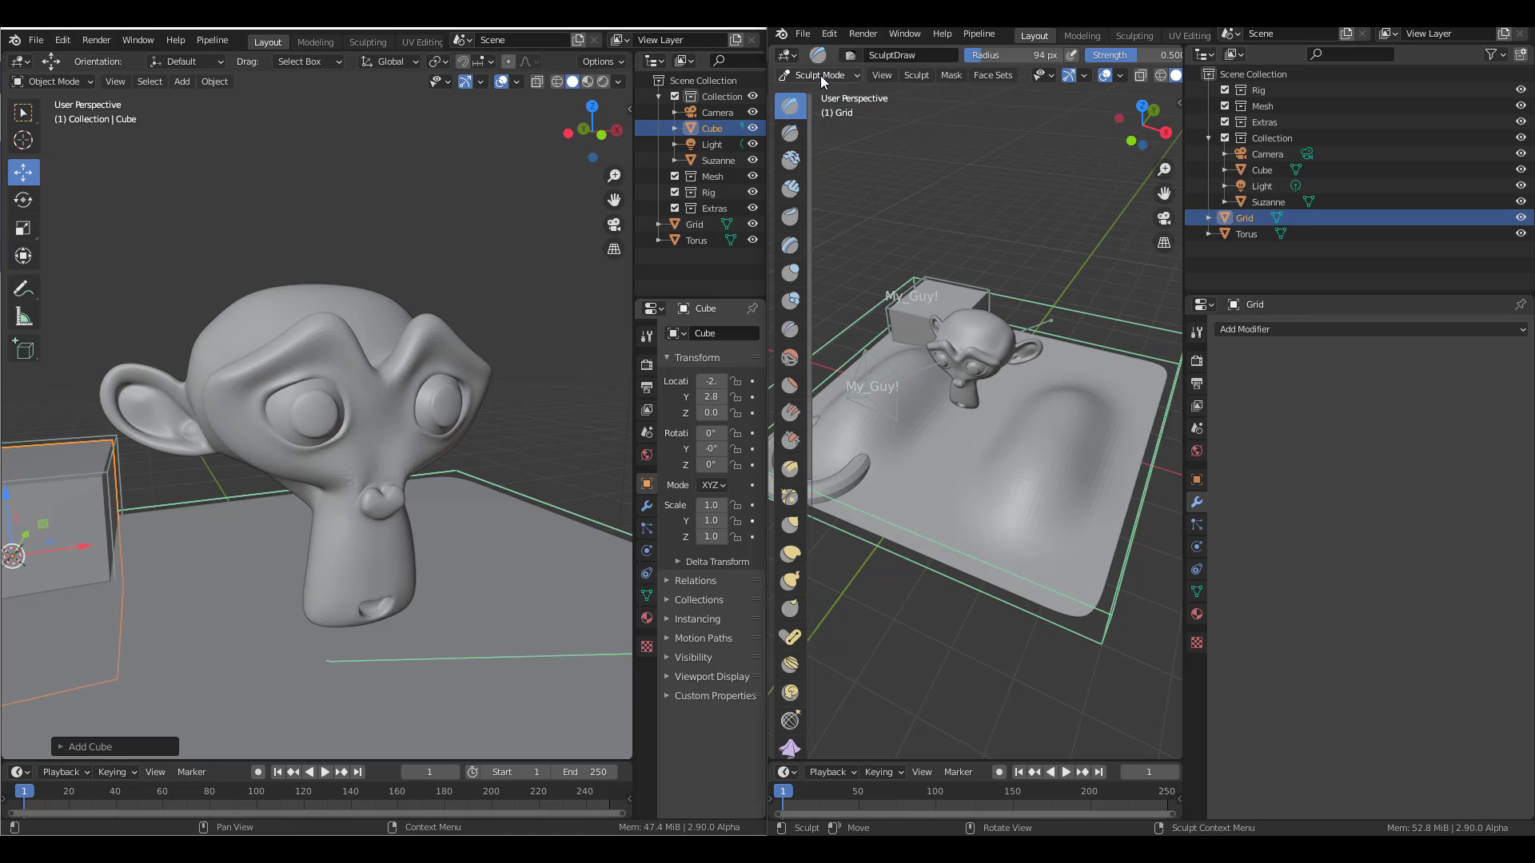
click(820, 76)
click(825, 93)
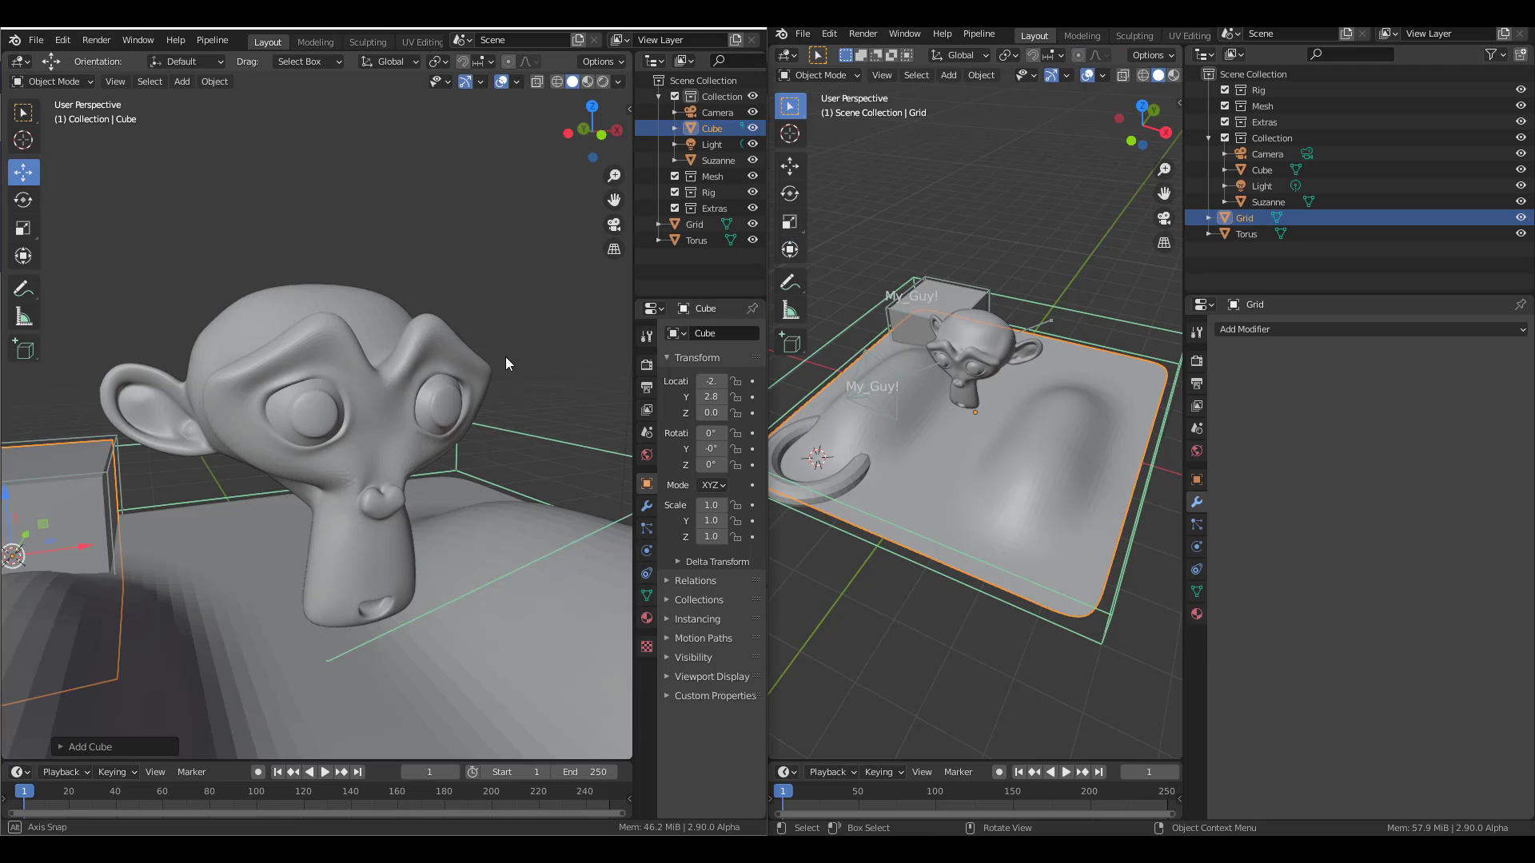
mouse_move(441, 411)
middle_down()
mouse_move(482, 602)
mouse_move(189, 449)
mouse_move(305, 427)
mouse_move(286, 429)
mouse_move(349, 497)
mouse_move(435, 468)
mouse_move(291, 462)
middle_up()
- Enter Edit Mode on the cube and select only its top face
click(296, 468)
key(Tab)
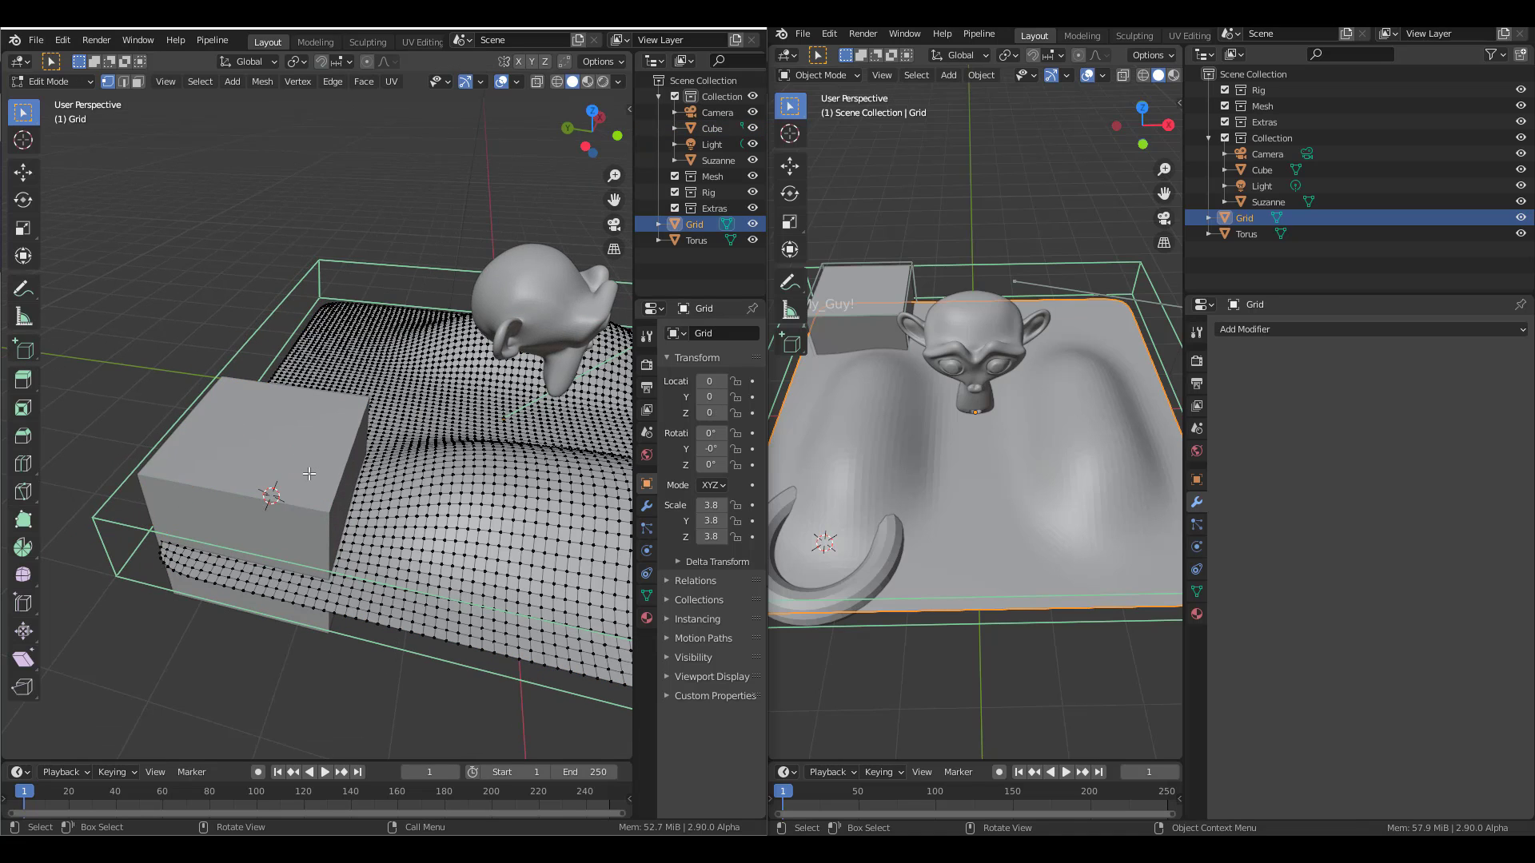
key(Tab)
click(190, 452)
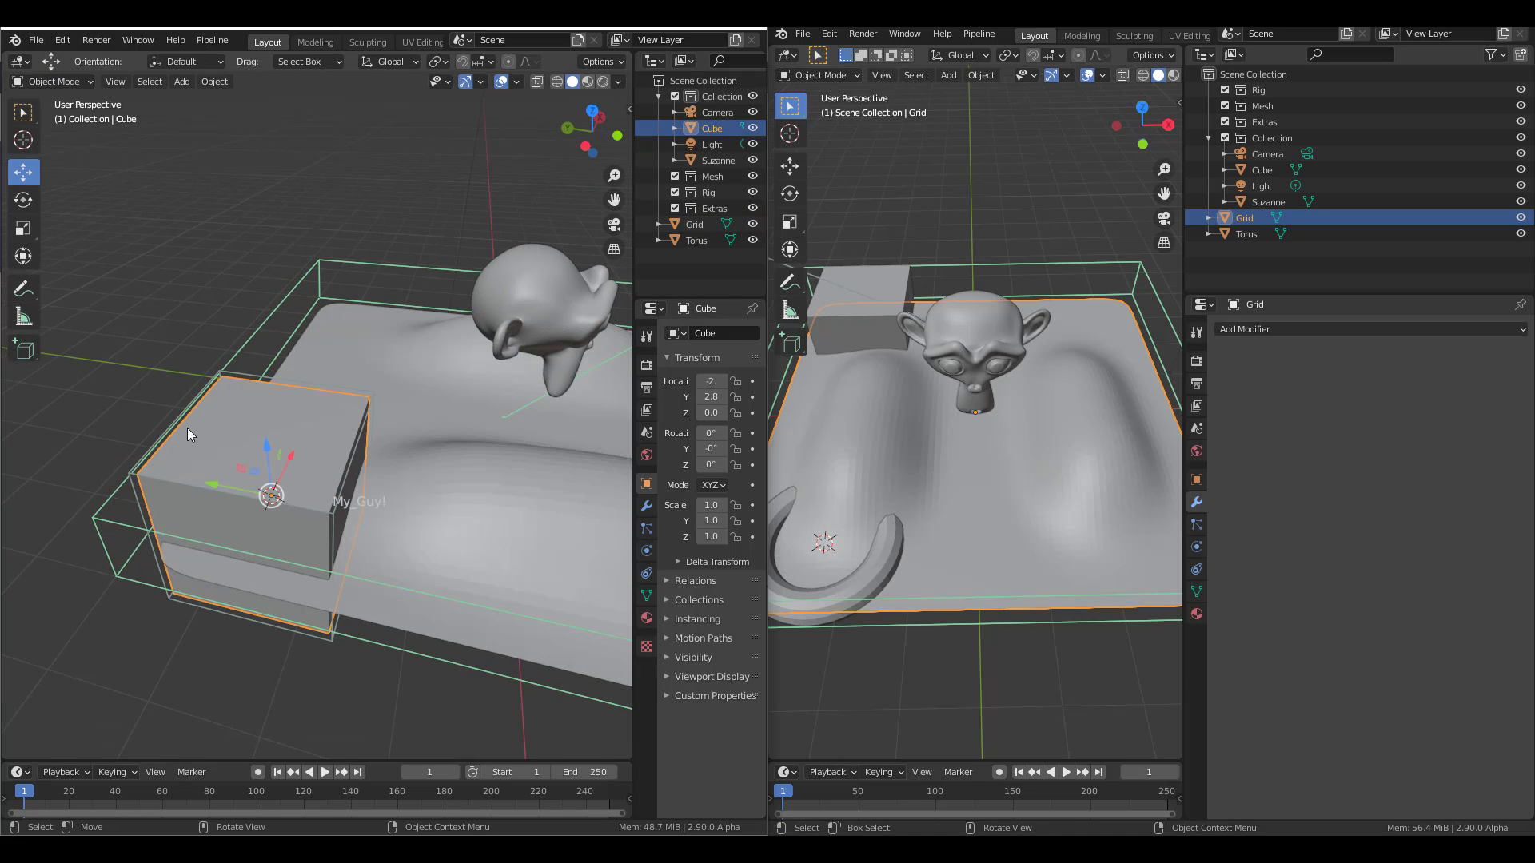
key(Tab)
key(alt+a)
click(261, 461)
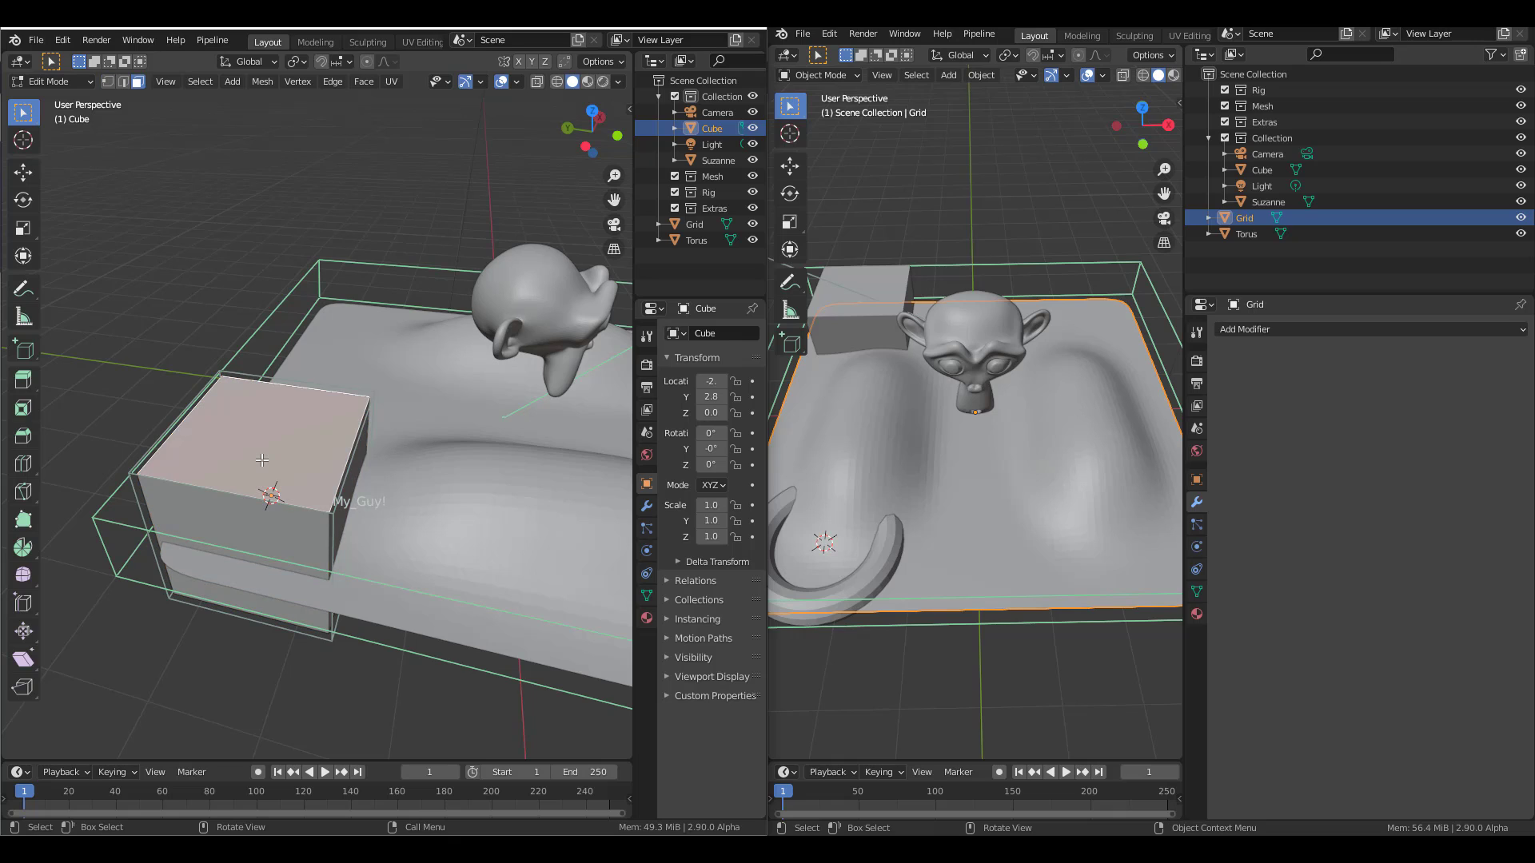
- Inset the top face, extrude it upward into a smaller block, and leave Edit Mode
key(i)
click(311, 473)
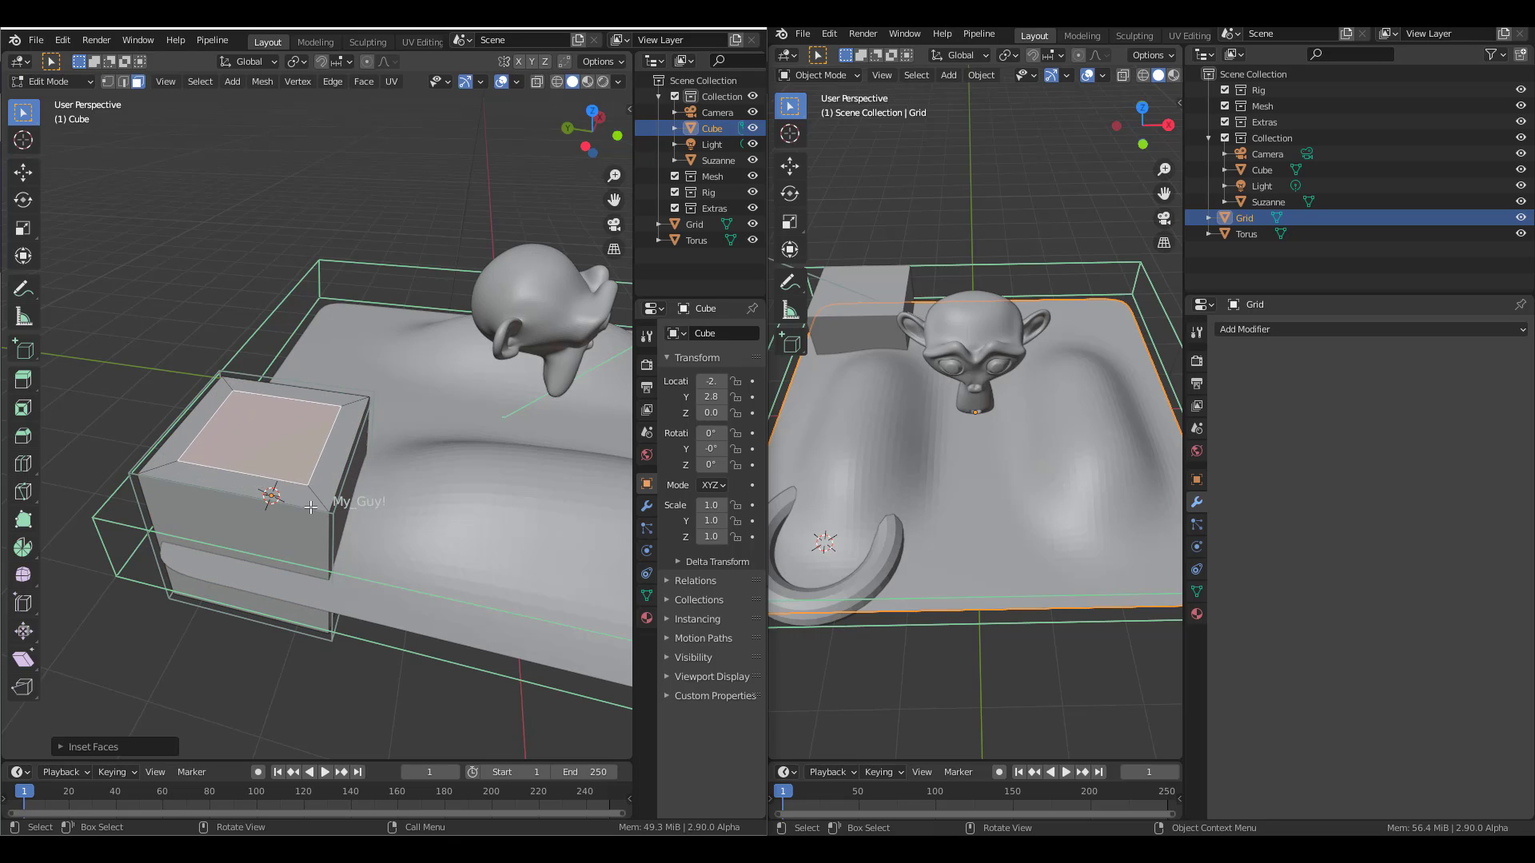
key(e)
click(314, 320)
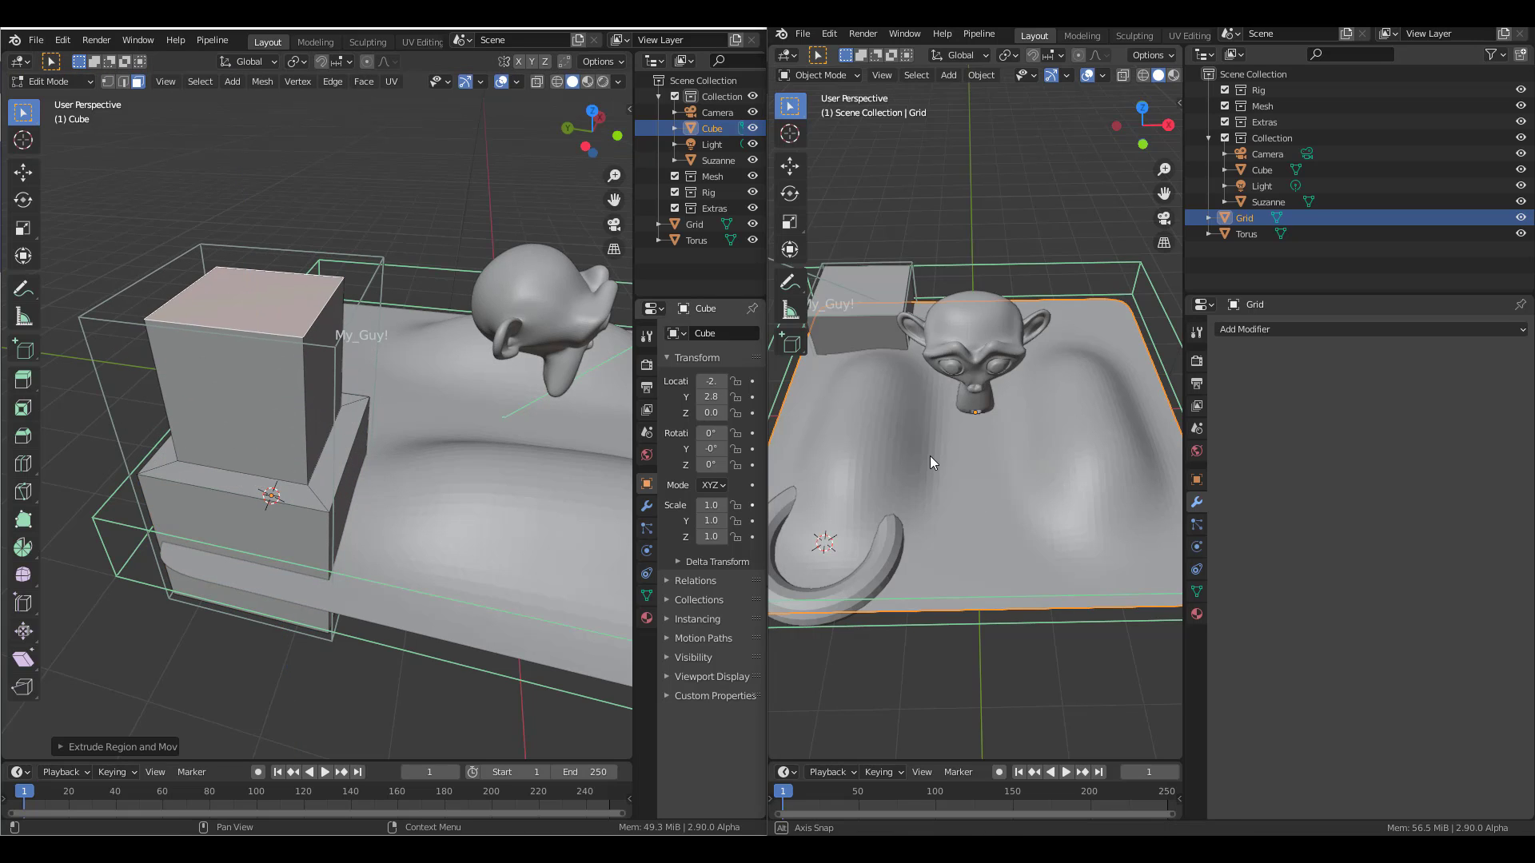
mouse_move(929, 456)
middle_down()
mouse_move(1008, 422)
mouse_move(932, 439)
middle_up()
key(Tab)
middle_drag(1021, 388, 1075, 400)
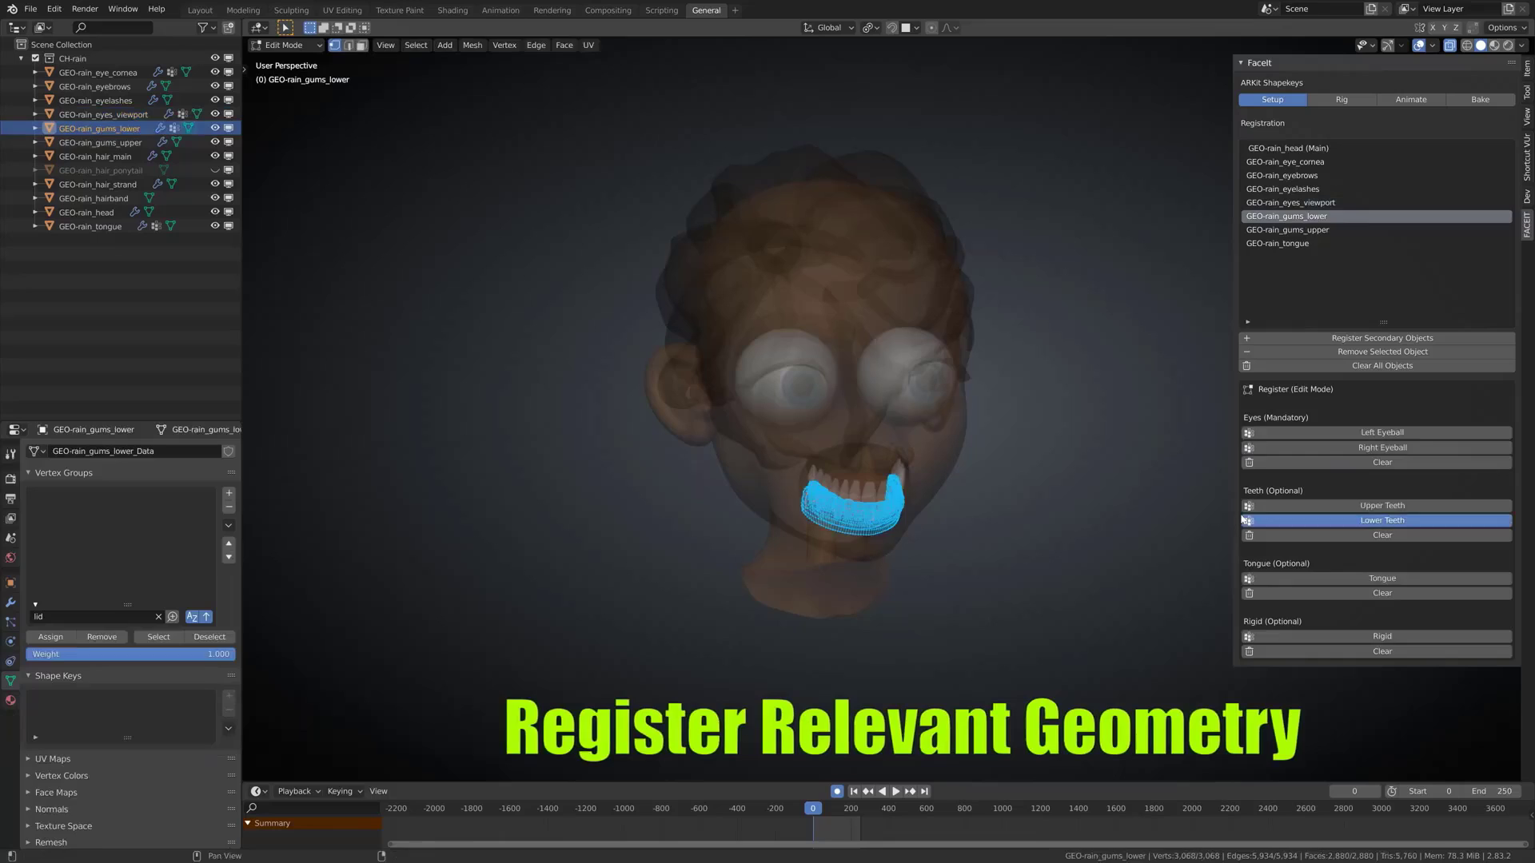
- Register the teeth with Faceit and move the right mouth-corner landmark
click(1277, 229)
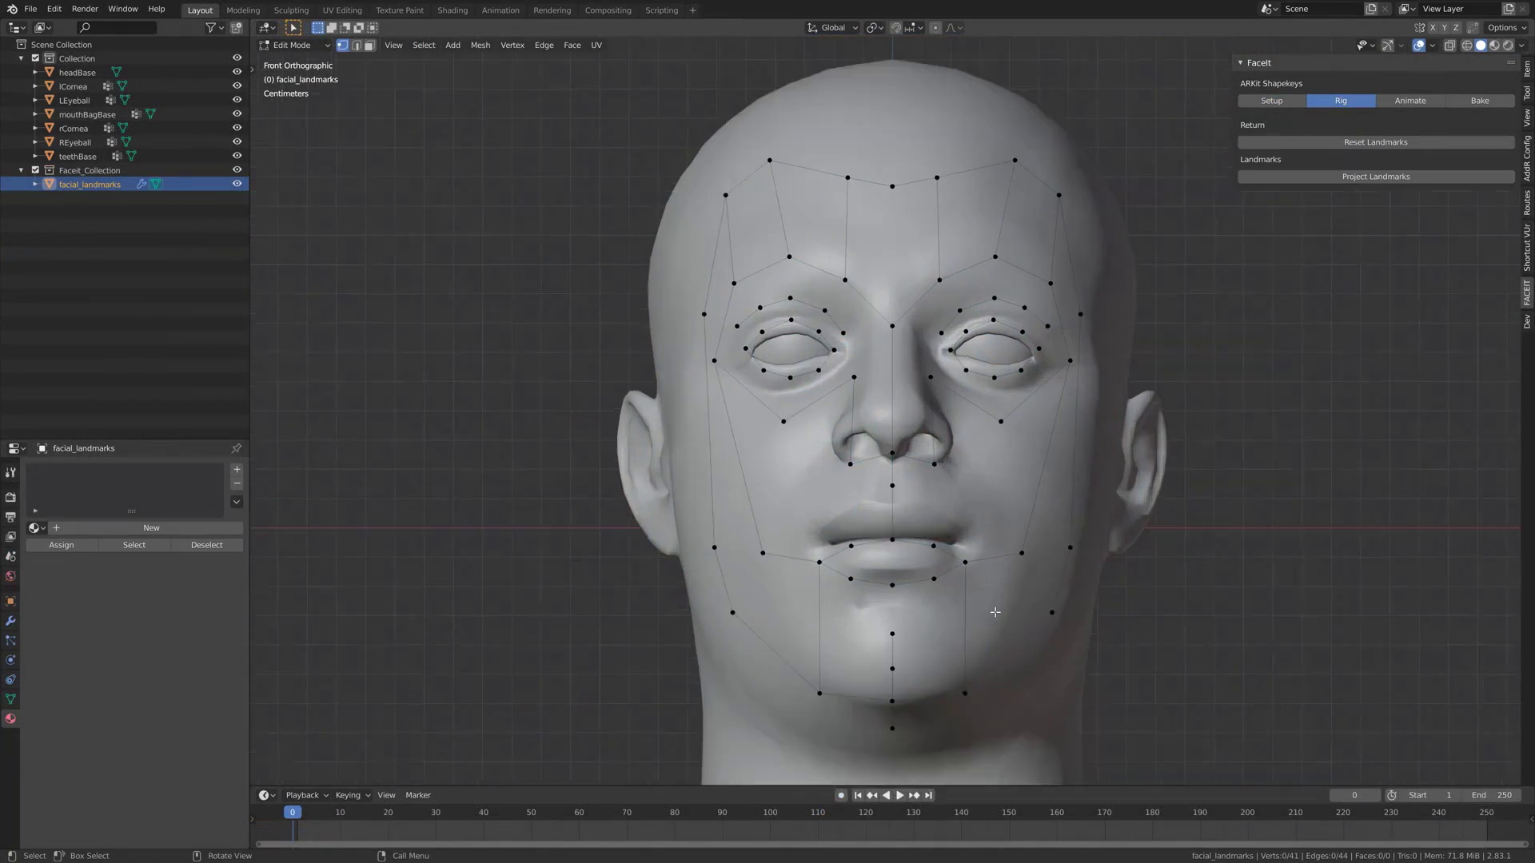
scroll(995, 612, up, 2)
click(1027, 499)
key(g)
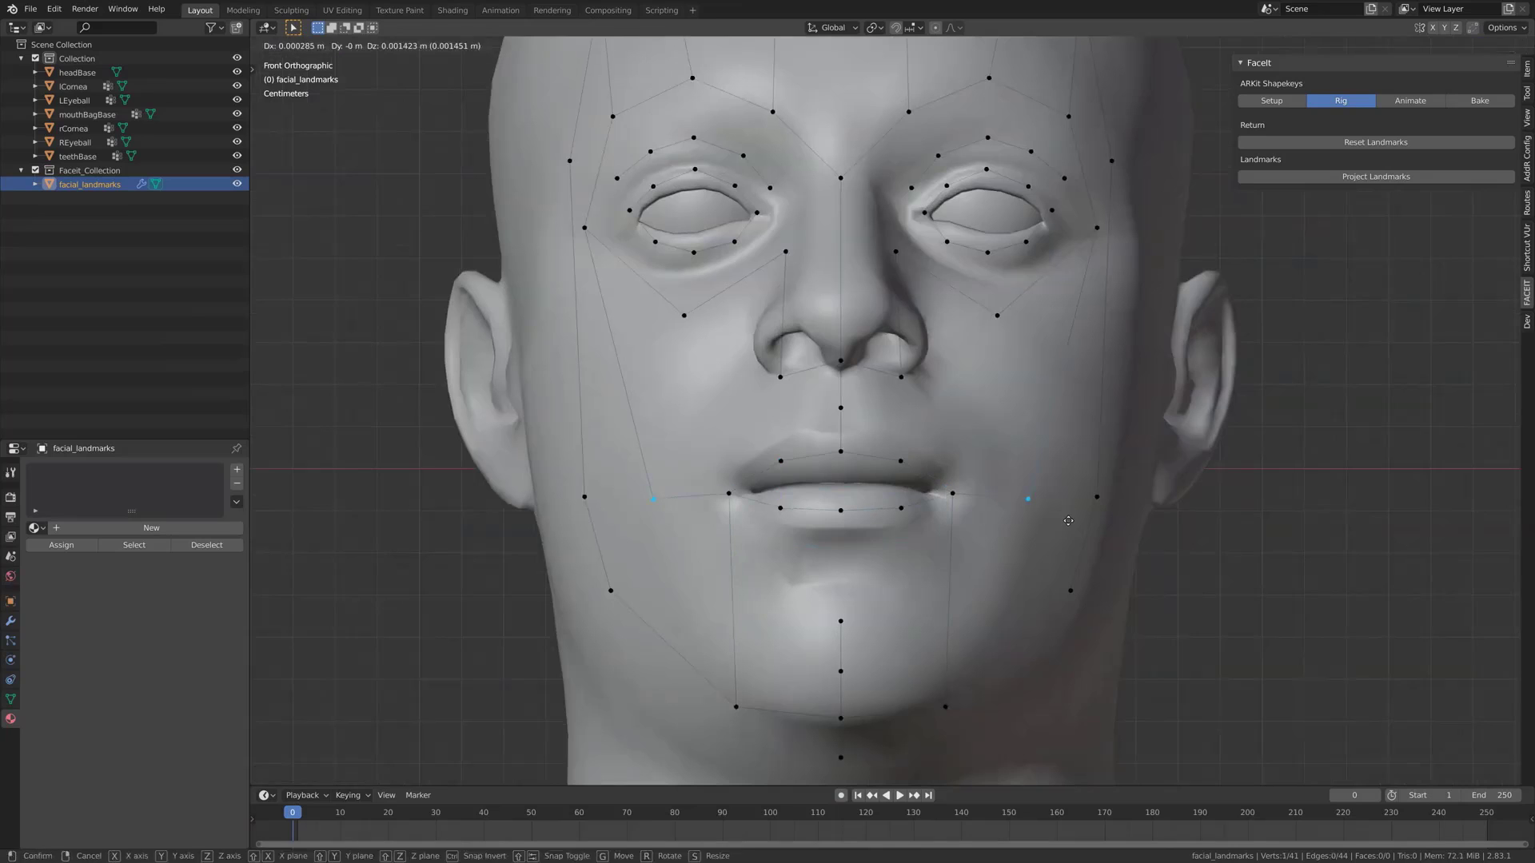
click(1069, 520)
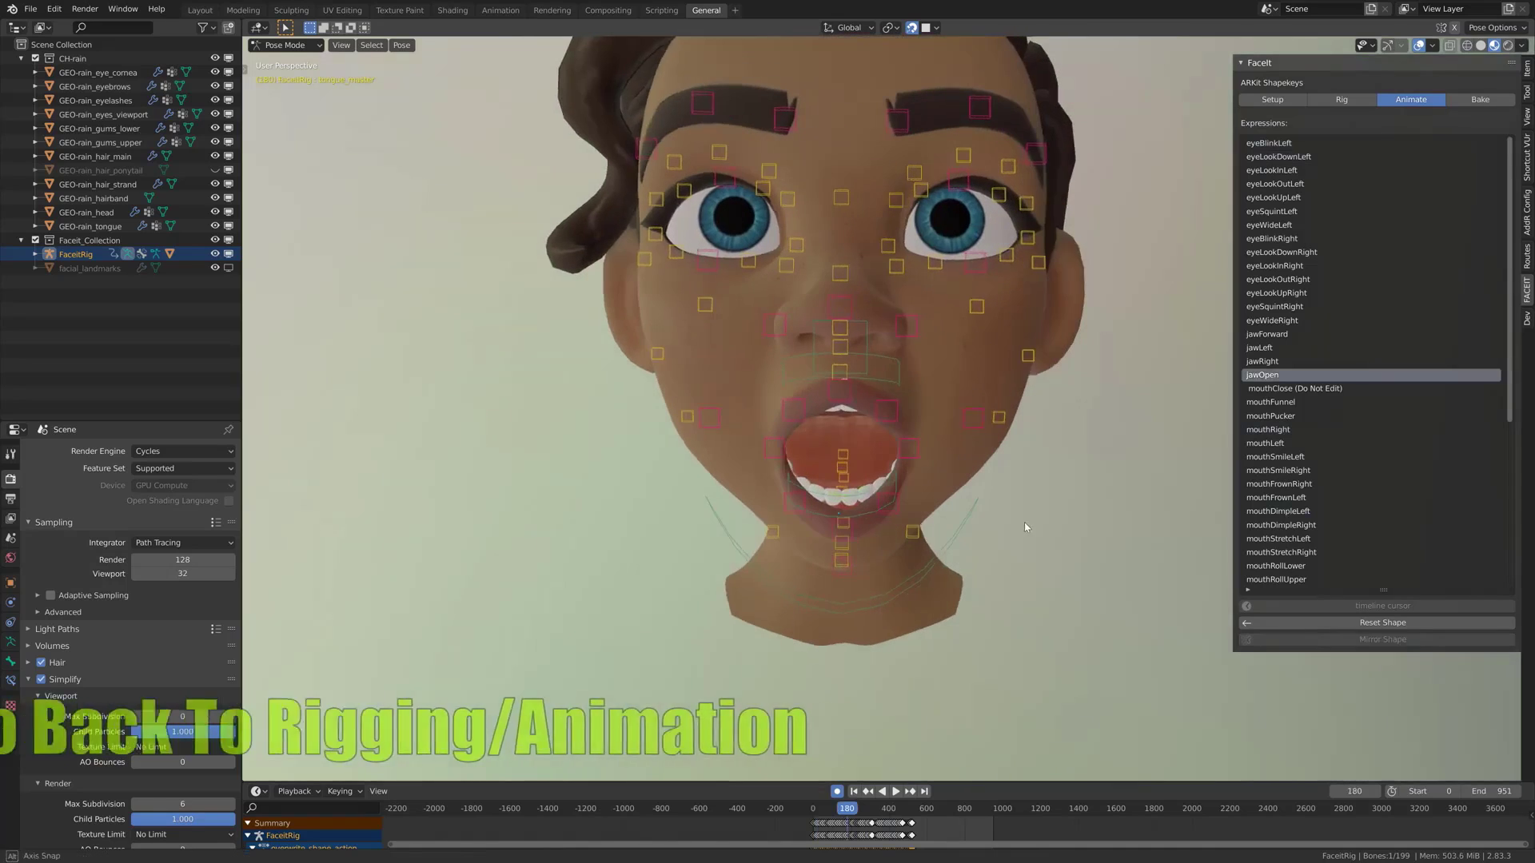
- Switch to the Rig step, then back to Animate to show the expressions list
click(1341, 99)
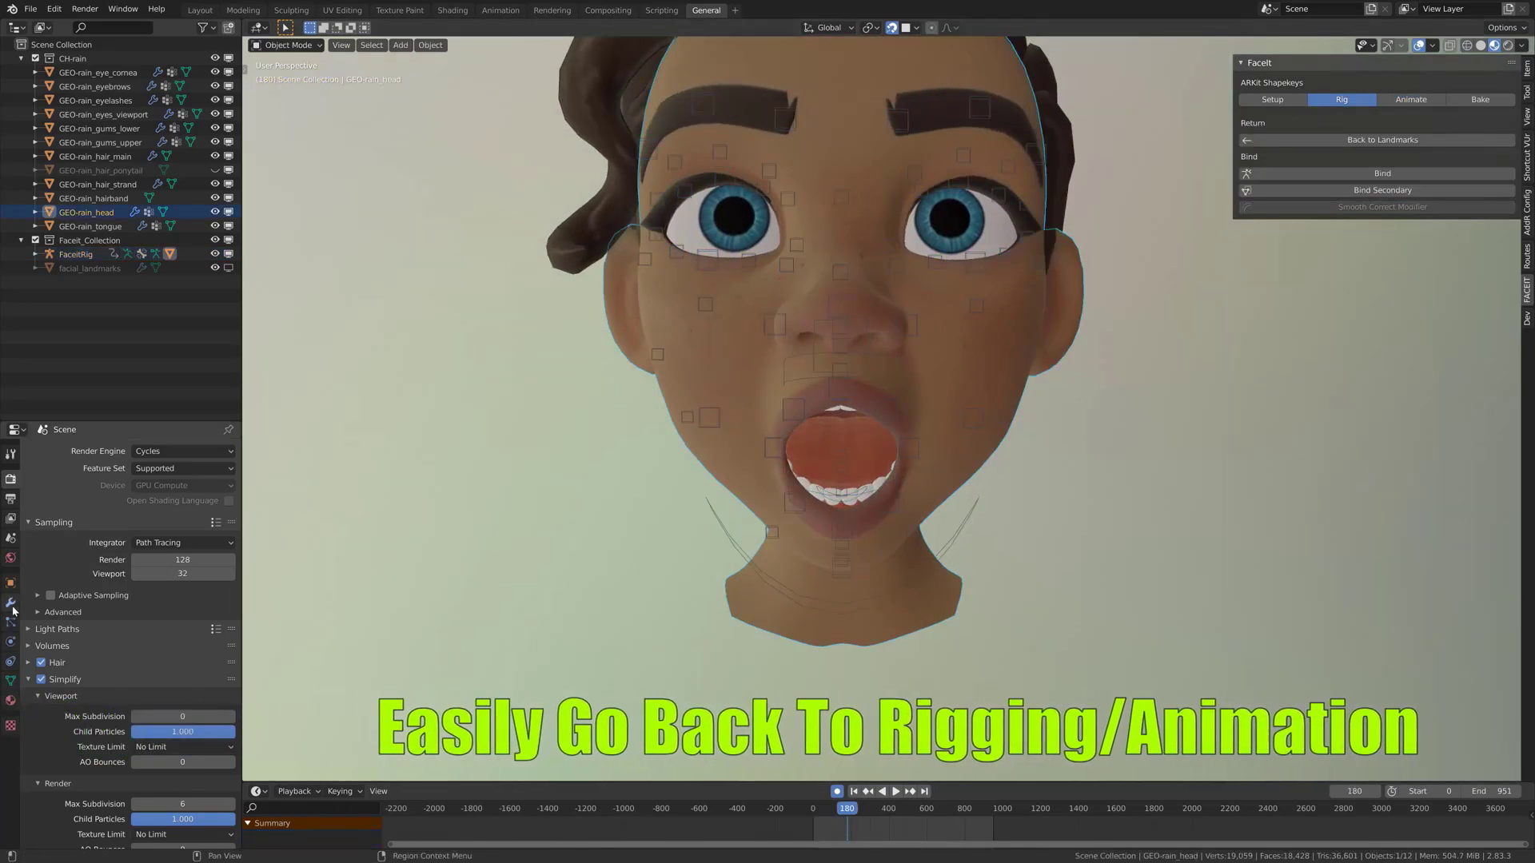
click(226, 652)
click(226, 653)
click(226, 652)
click(226, 652)
click(226, 652)
click(1411, 99)
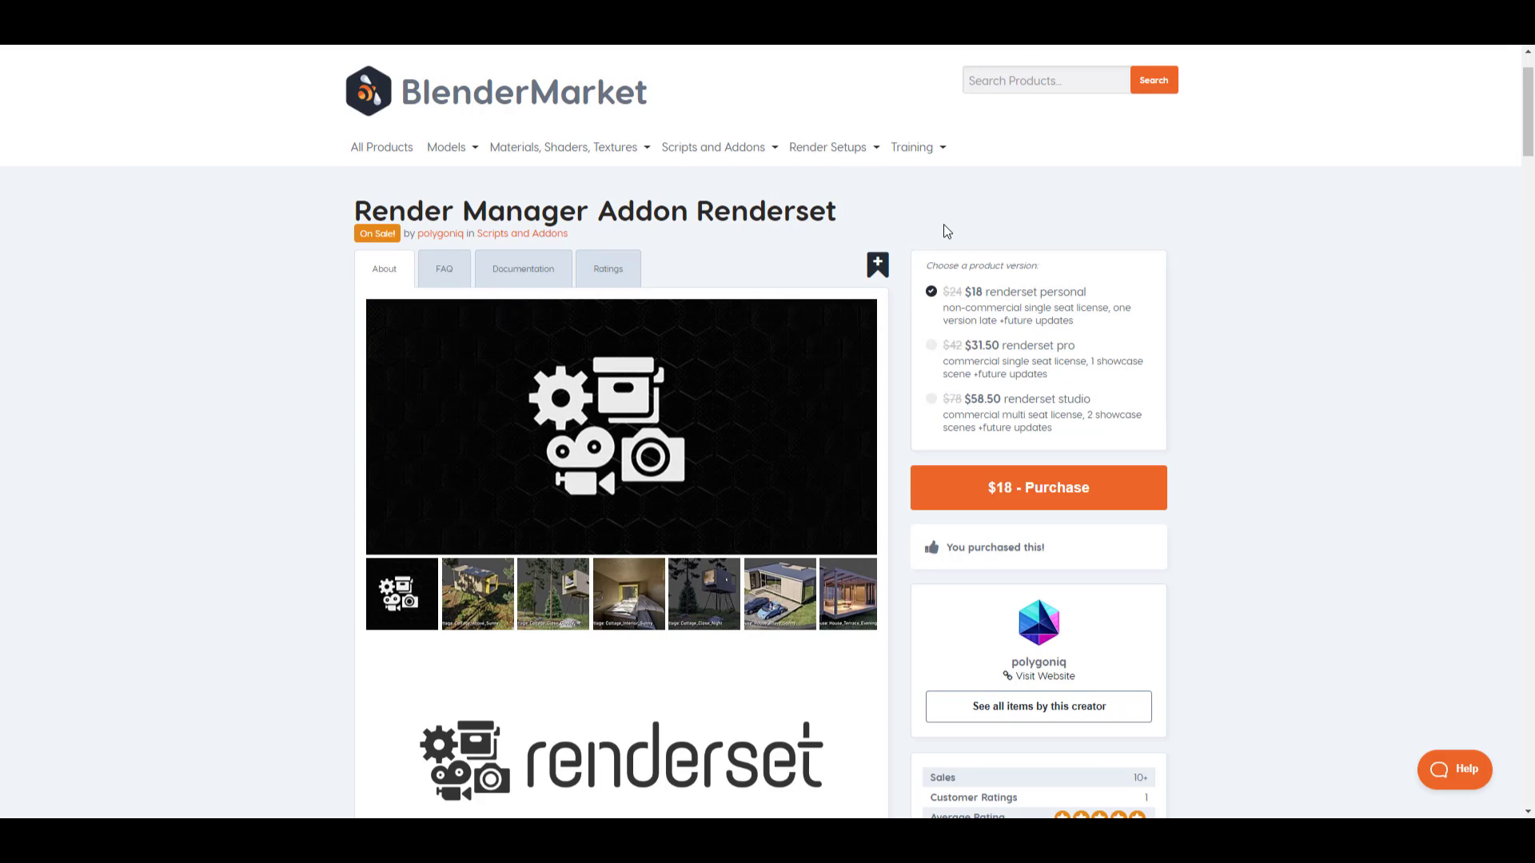
- Scroll up and down the Renderset Render Manager page, then go to the Layer Painter product page
scroll(901, 283, down, 3)
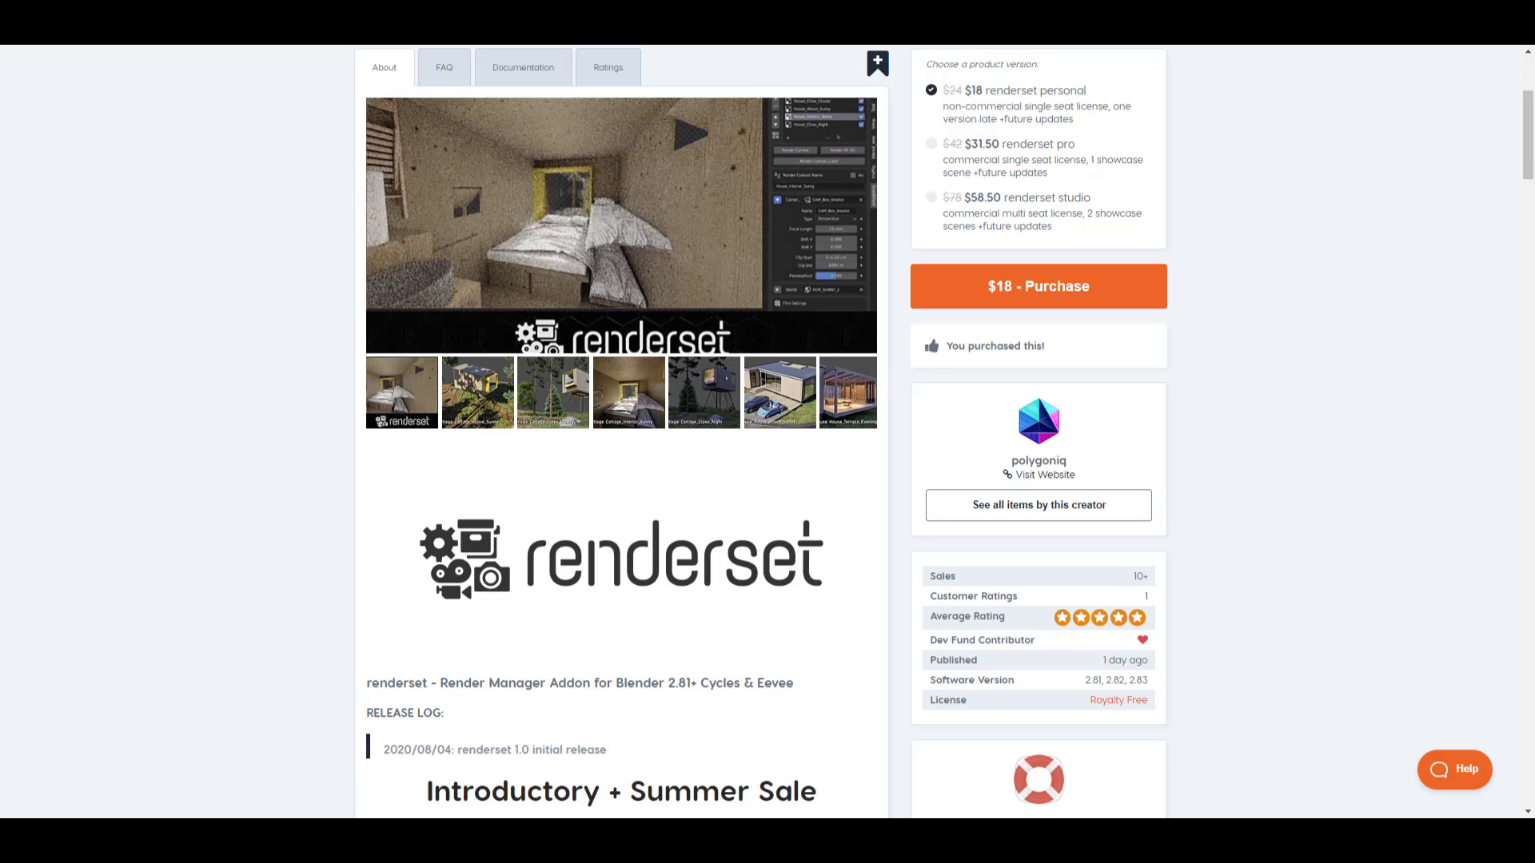
scroll(904, 276, up, 4)
scroll(904, 276, down, 3)
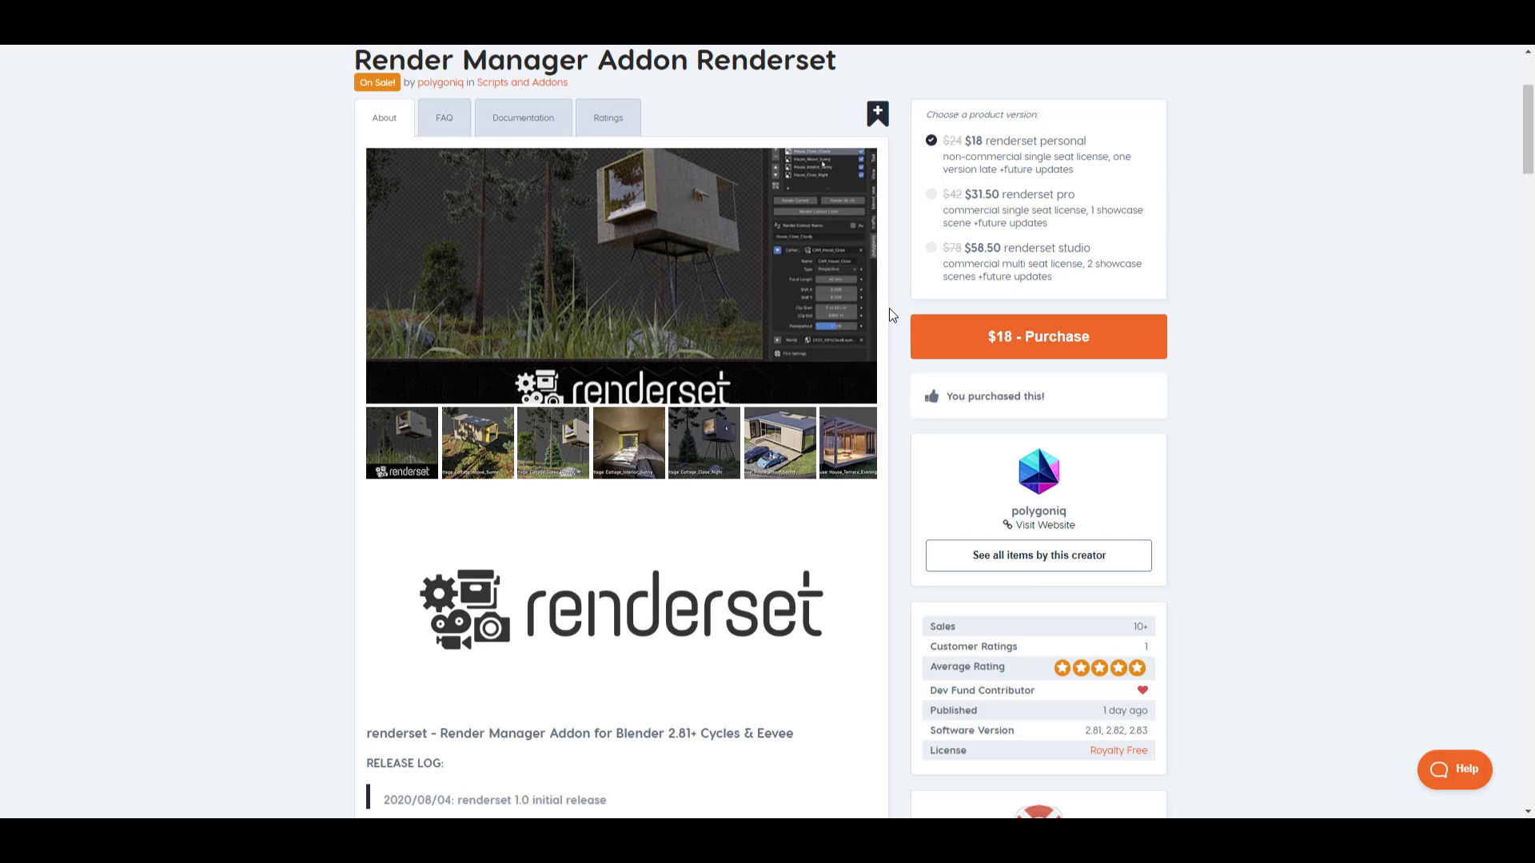
scroll(888, 312, up, 3)
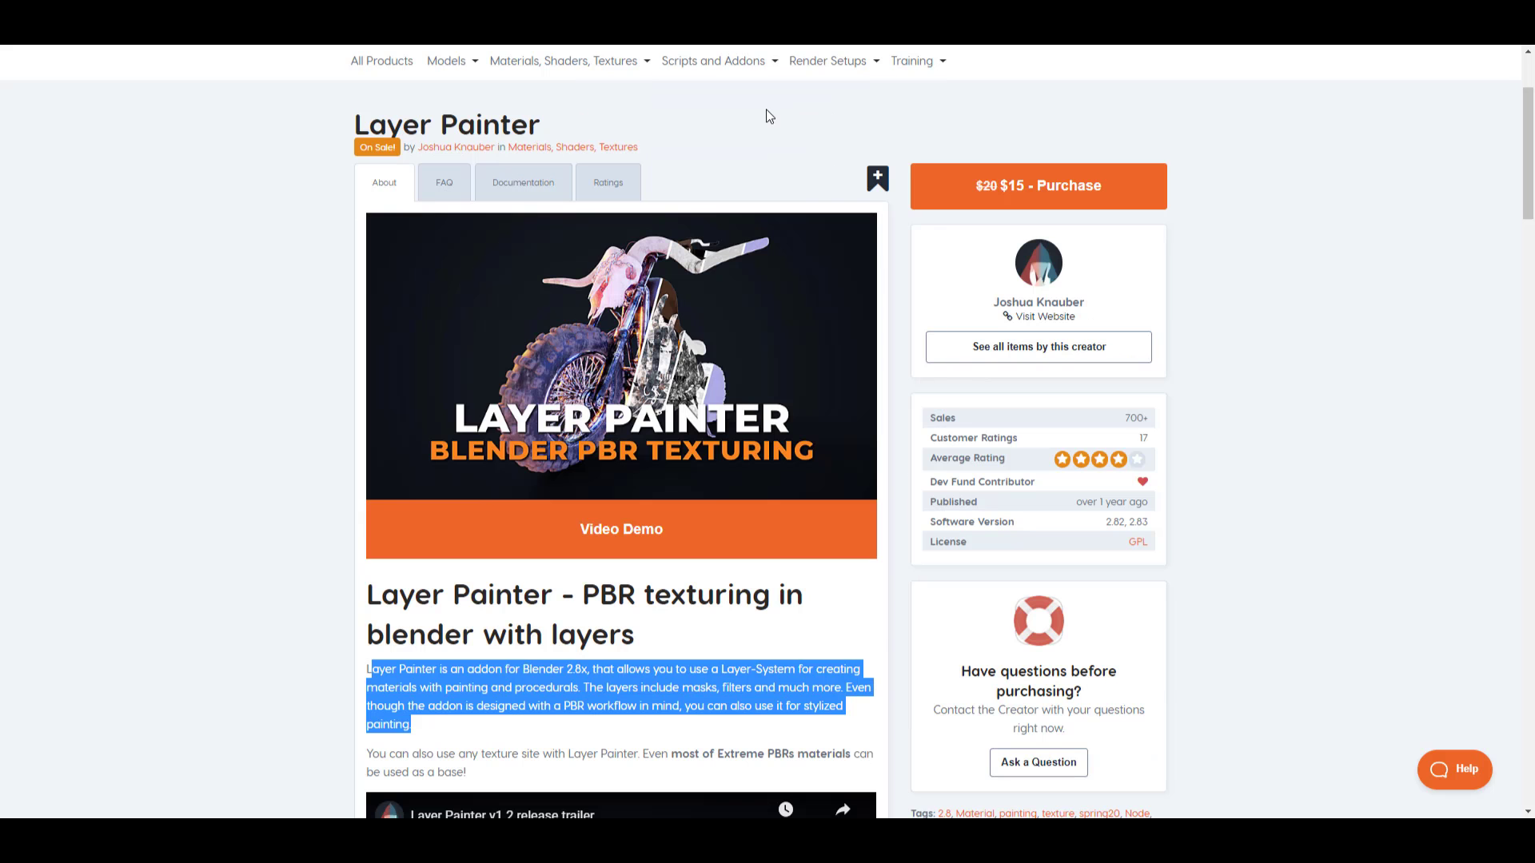
click(765, 110)
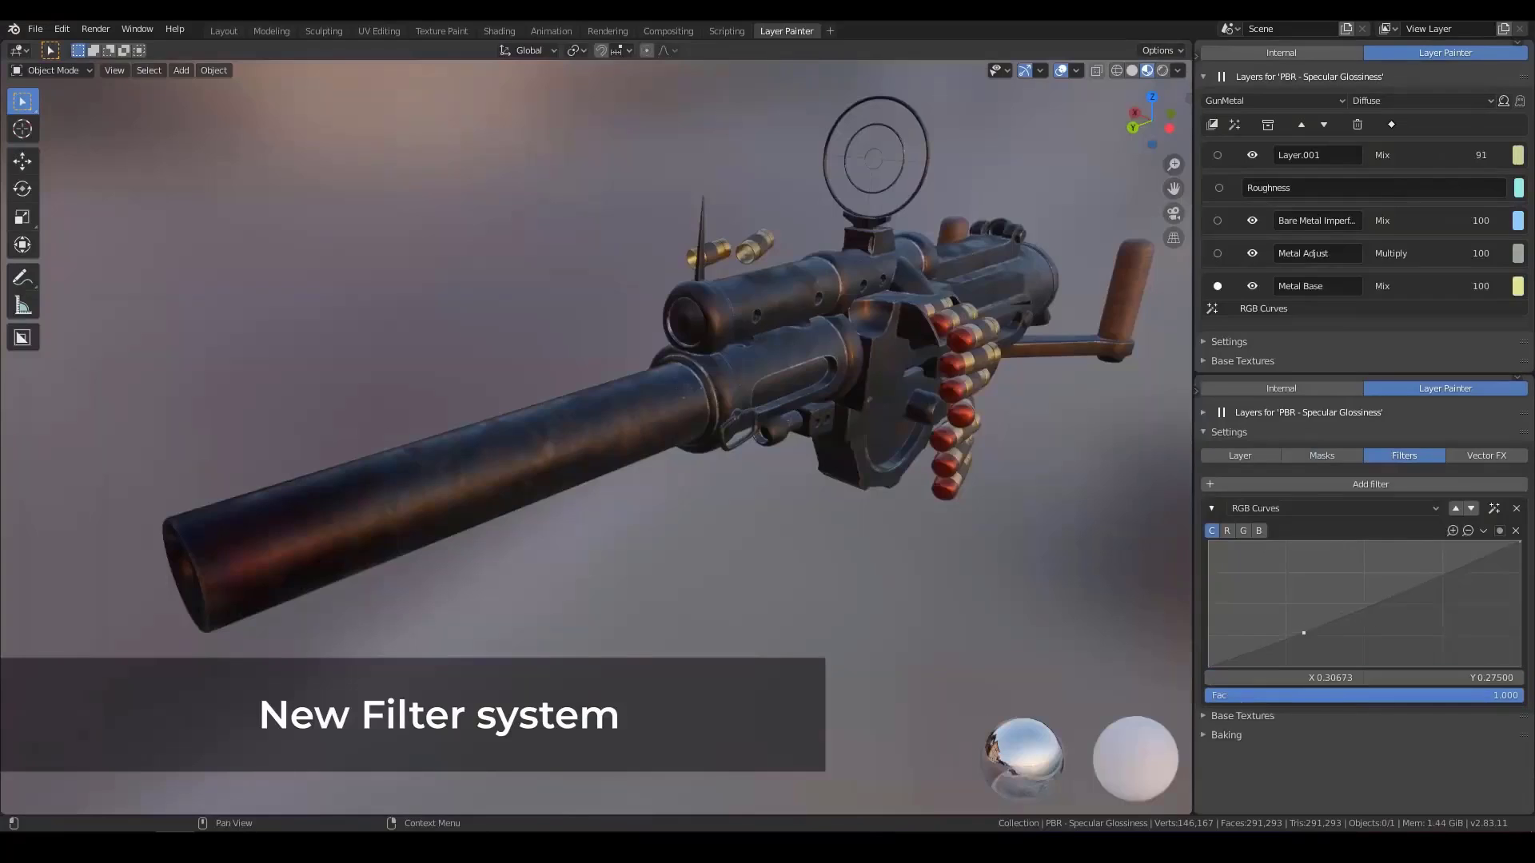
- Bend the gun's RGB Curves filter into an S-curve and apply the Metal017 material to Suzanne
drag(1399, 595, 1439, 567)
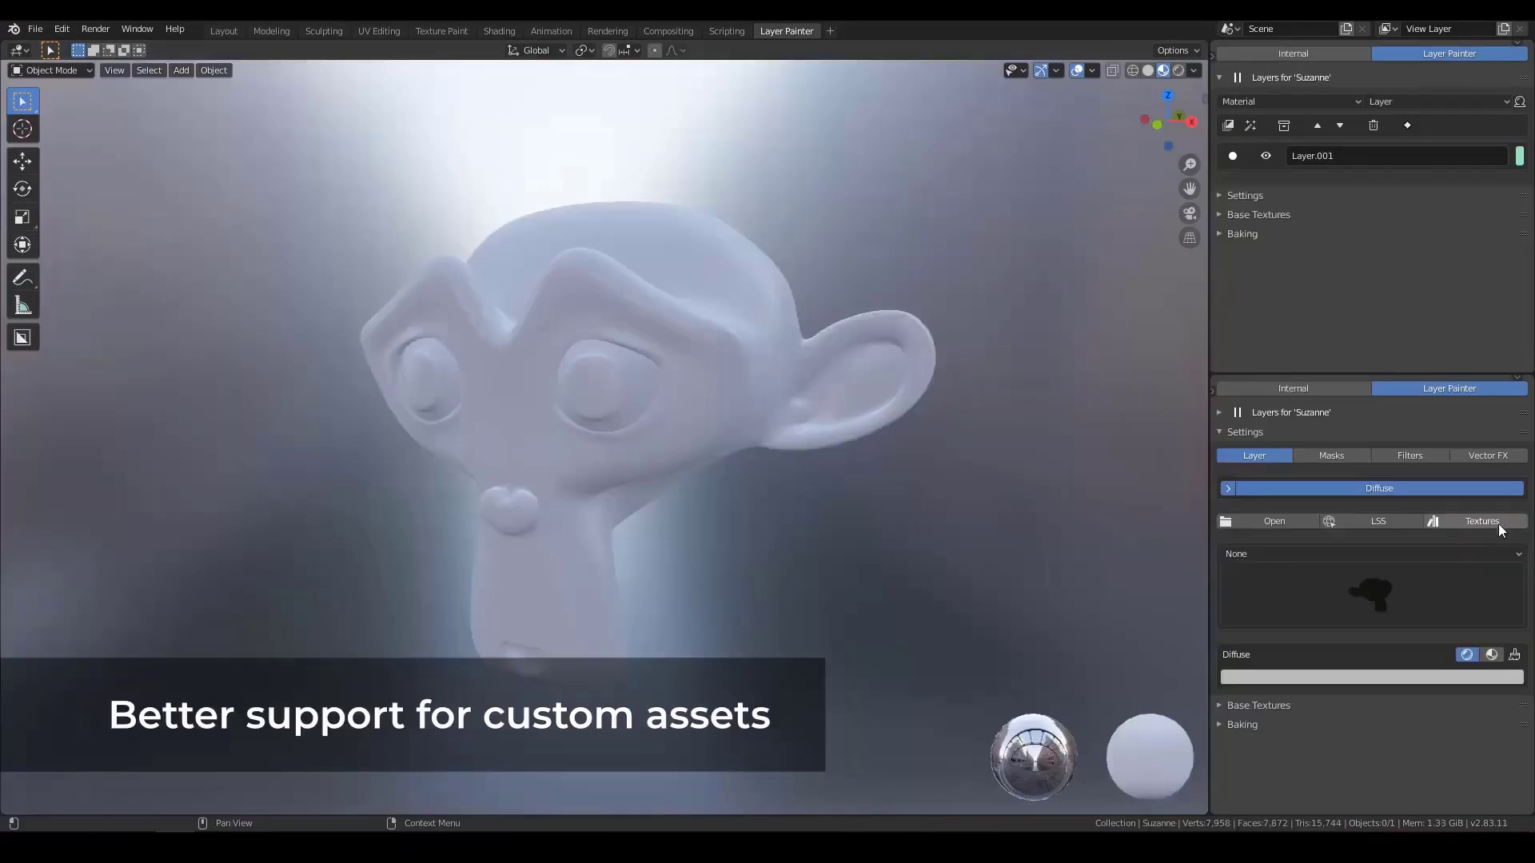
click(1479, 521)
click(1422, 639)
click(1413, 680)
click(1407, 667)
middle_drag(750, 508, 825, 525)
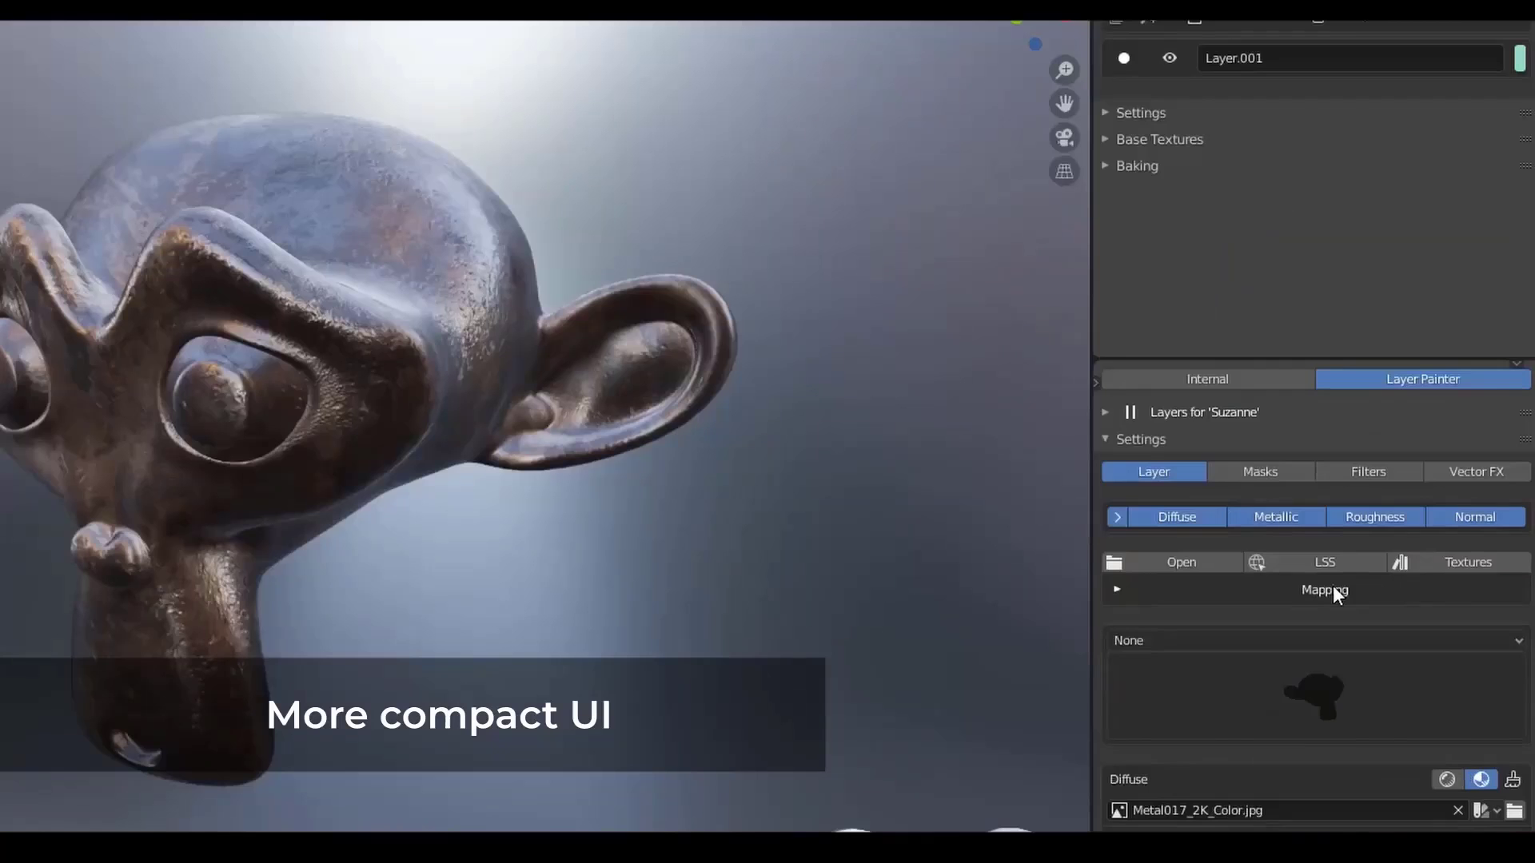
- Enable Roughness, Normal and Height export and bake the PowerCell's texture maps
click(1383, 539)
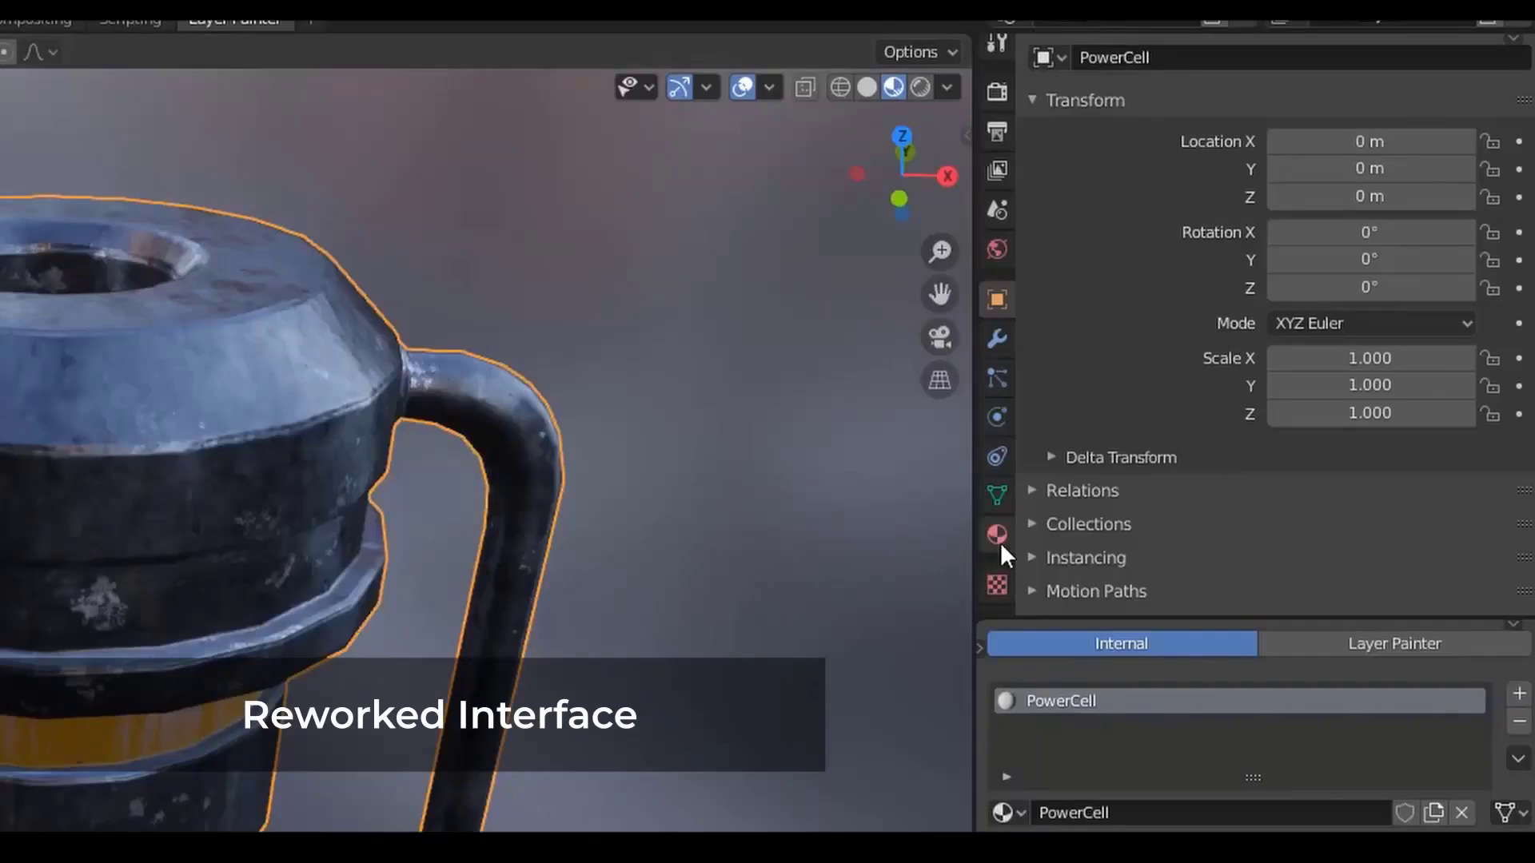
click(999, 535)
click(1388, 50)
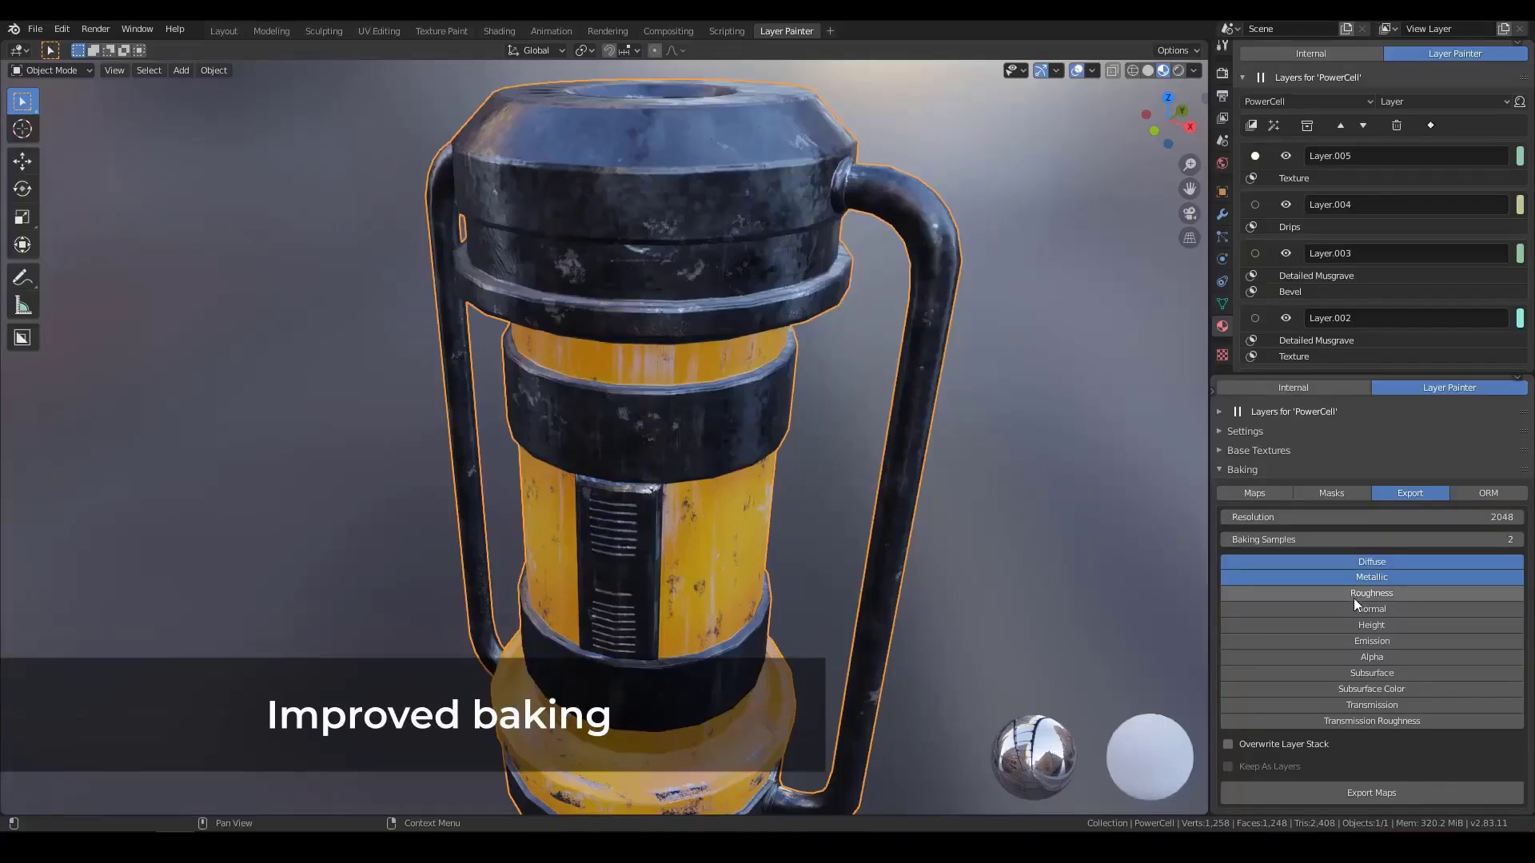
drag(1354, 598, 1355, 629)
click(1365, 791)
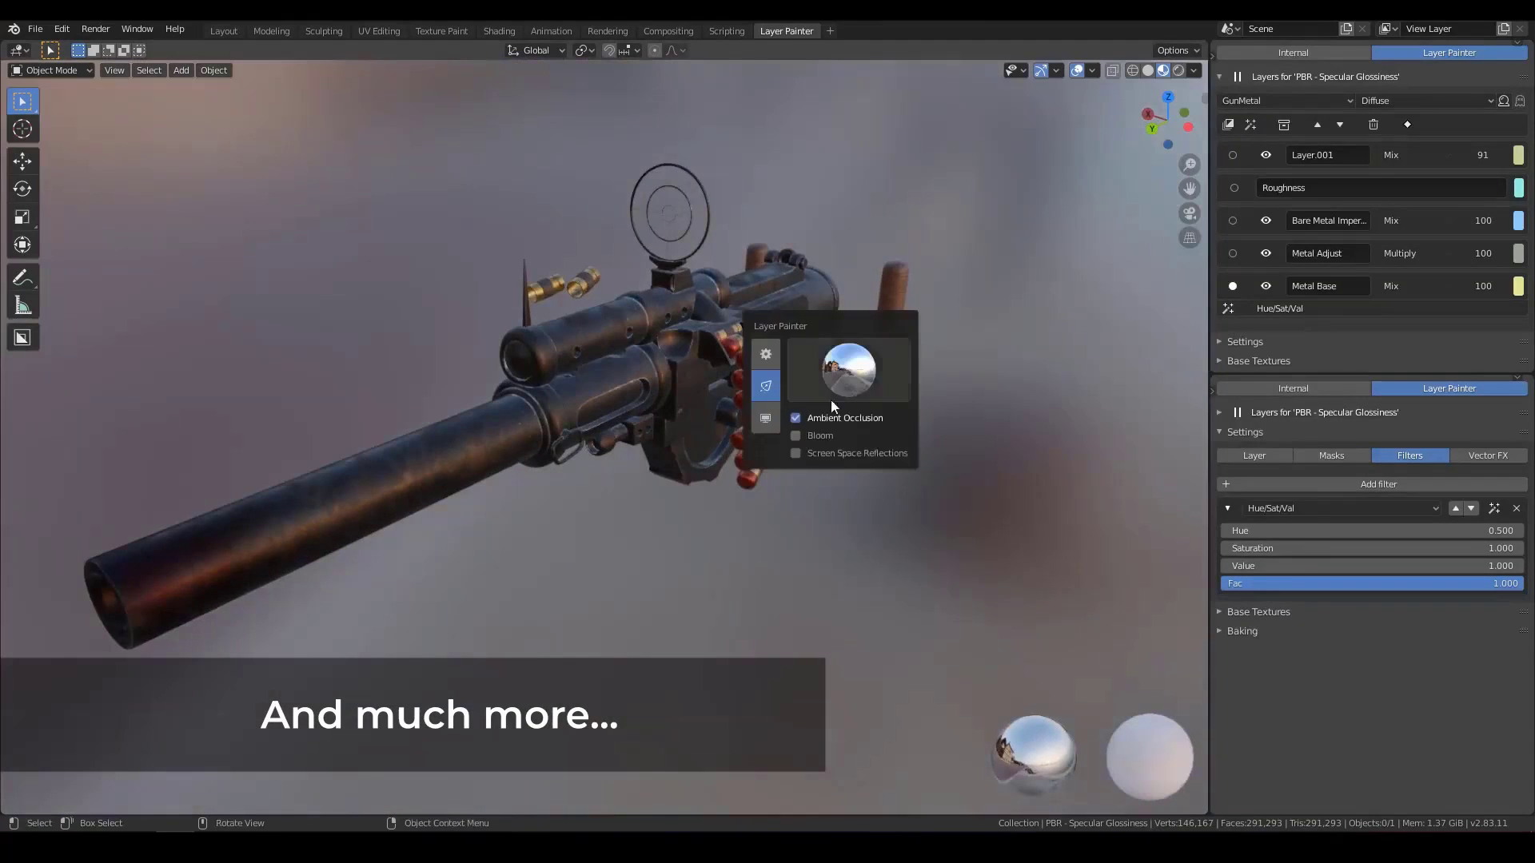
- Pick an HDRI environment to light the gun scene
click(831, 396)
click(1173, 450)
mouse_move(626, 506)
middle_down()
mouse_move(414, 477)
mouse_move(814, 406)
middle_up()
click(887, 390)
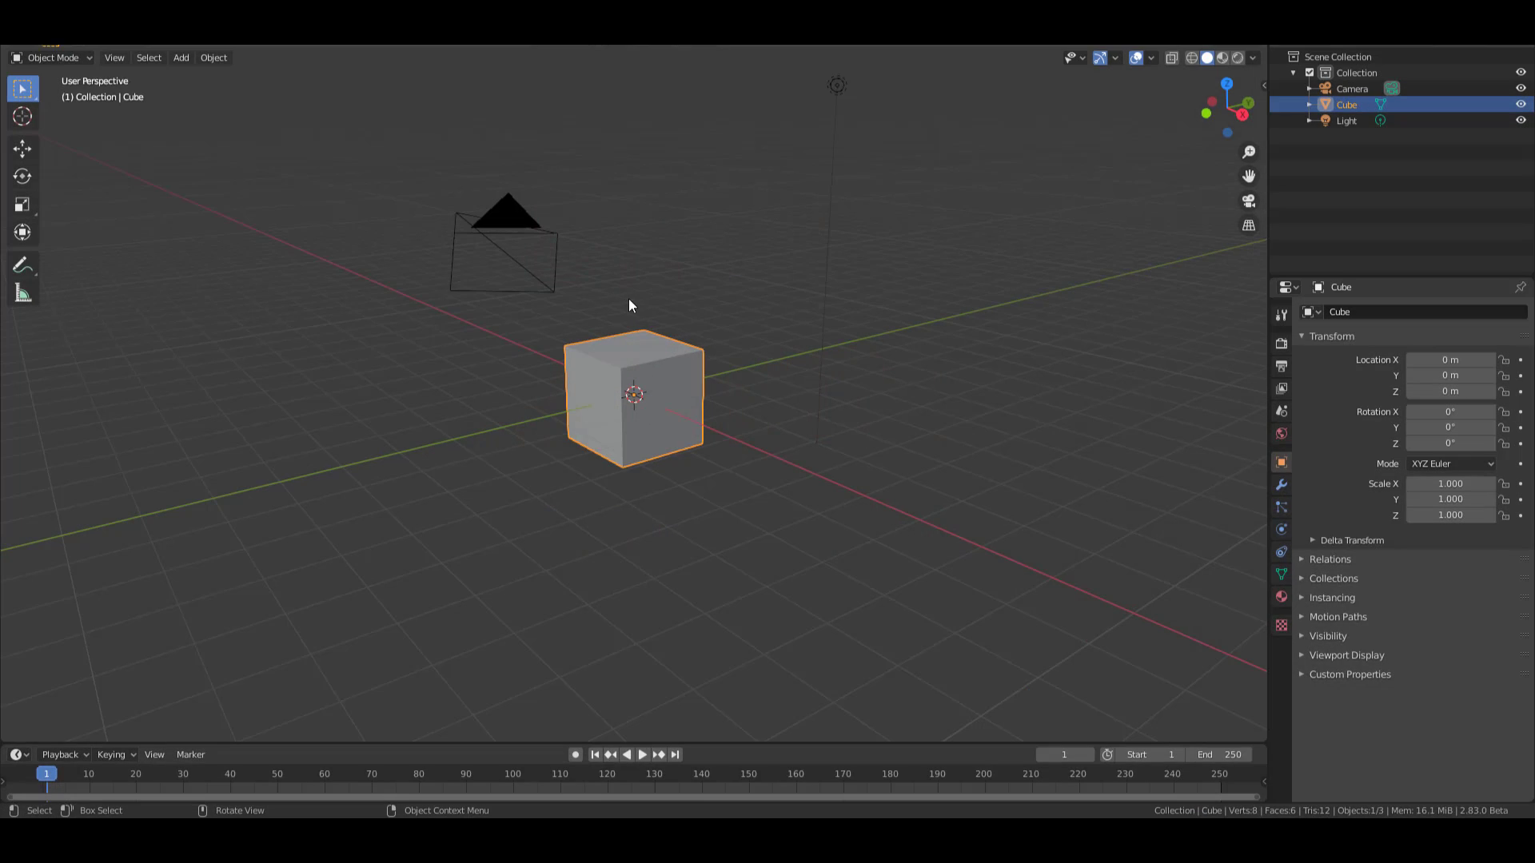
- Orbit the view to look down at the default cube
mouse_move(628, 305)
middle_down()
mouse_move(692, 302)
mouse_move(634, 291)
middle_up()
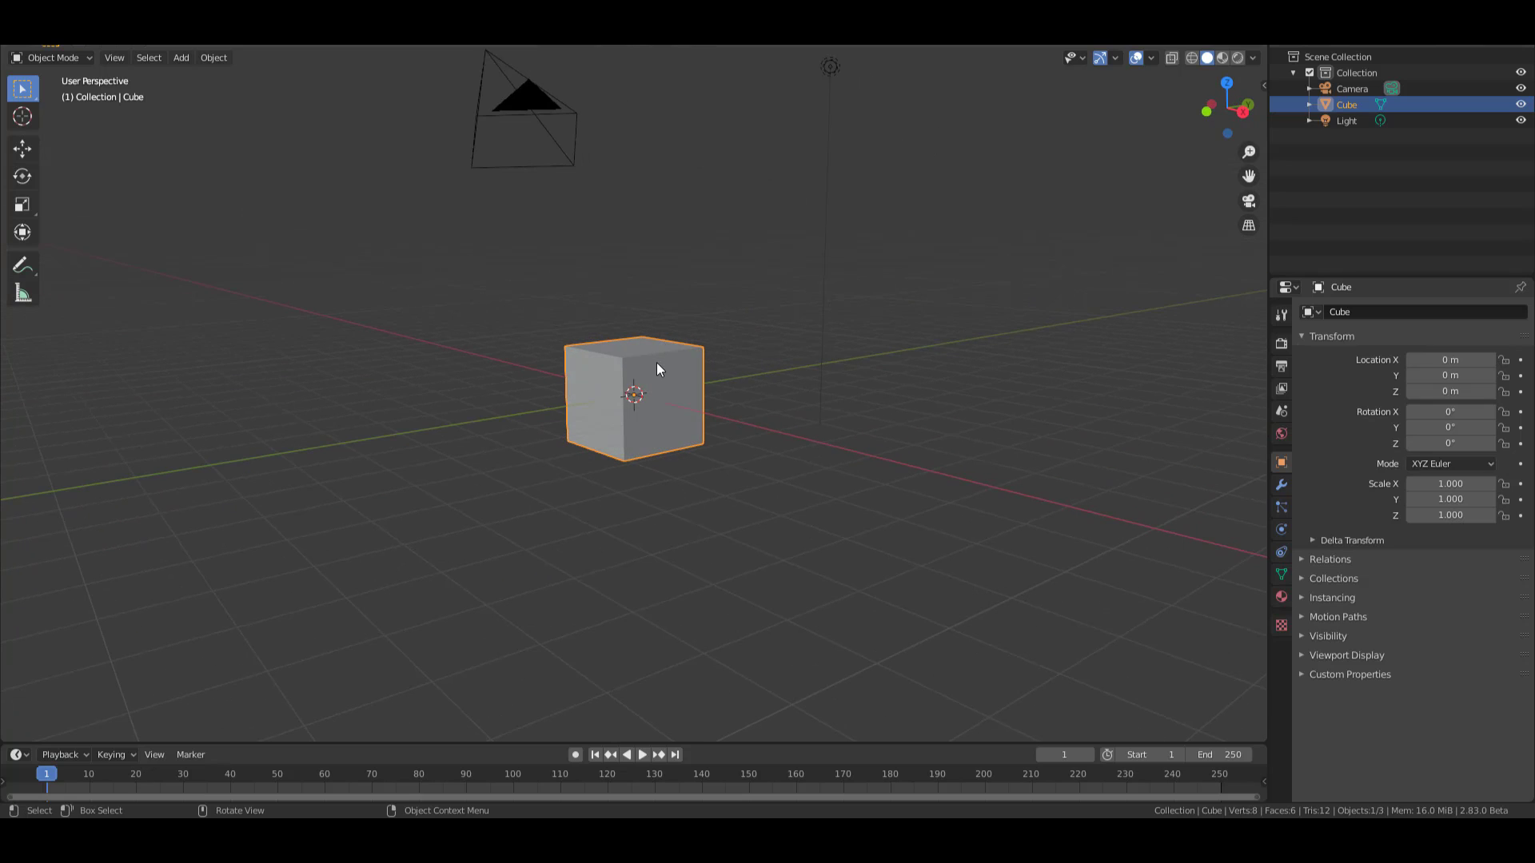
- Replace the default cube with a grid plane scaled to 5.75
key(Delete)
key(shift+a)
mouse_move(602, 371)
click(665, 484)
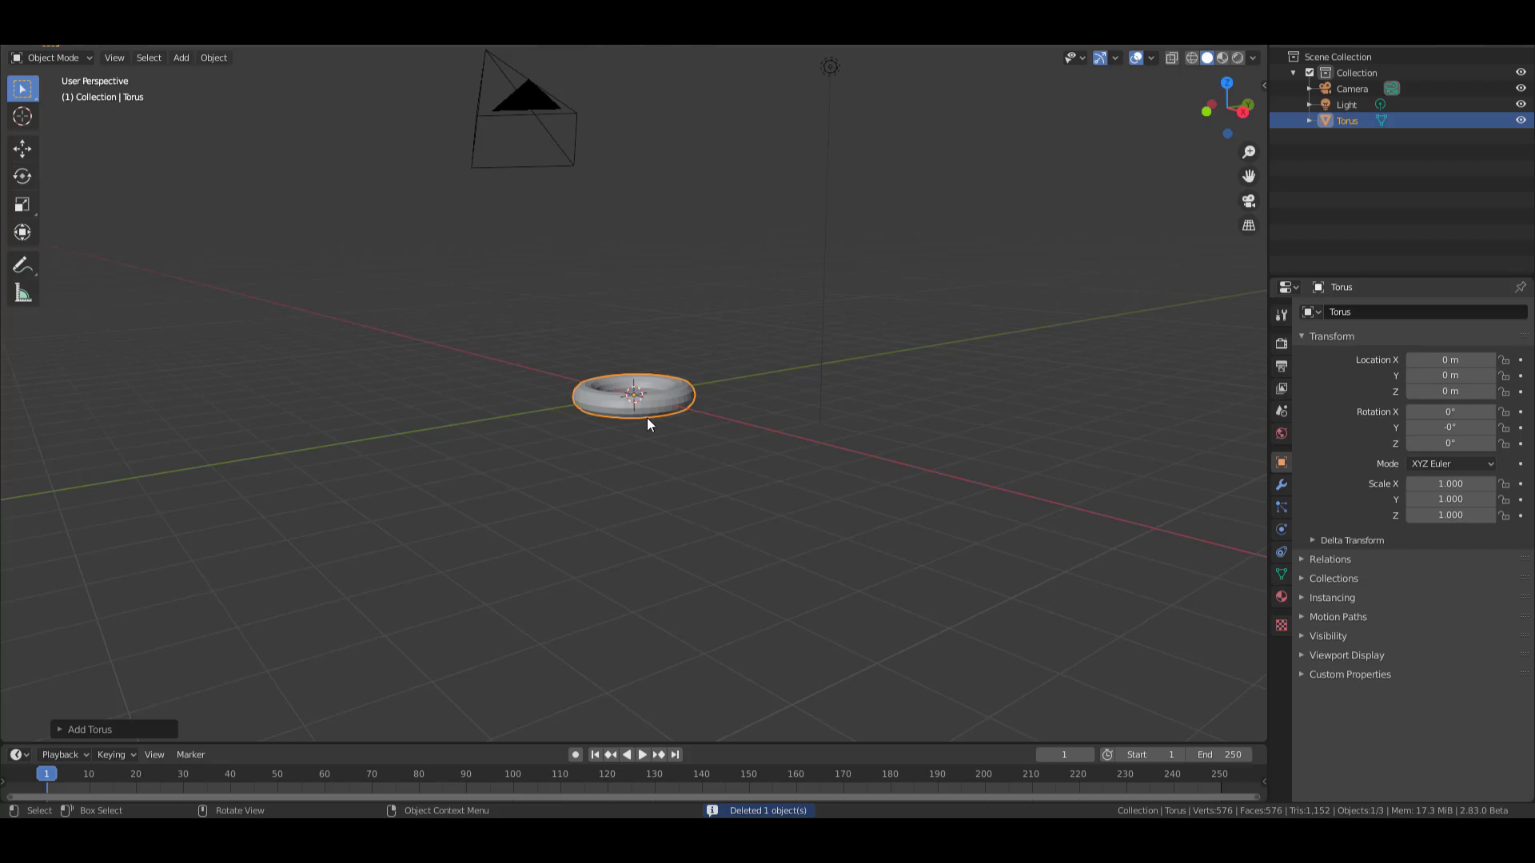
key(Delete)
key(shift+a)
mouse_move(645, 417)
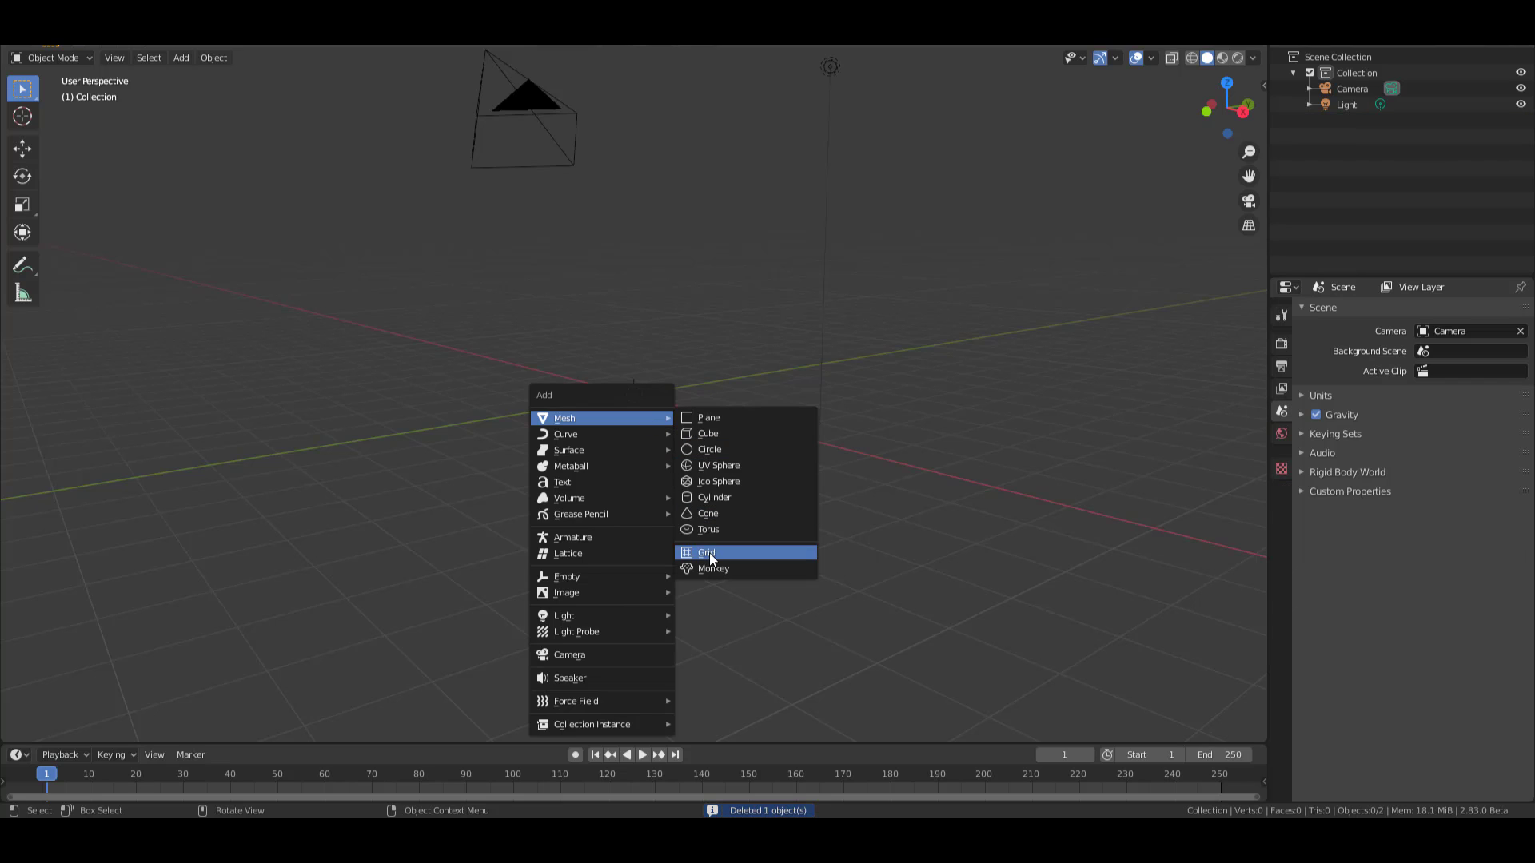
click(708, 553)
key(s)
click(280, 263)
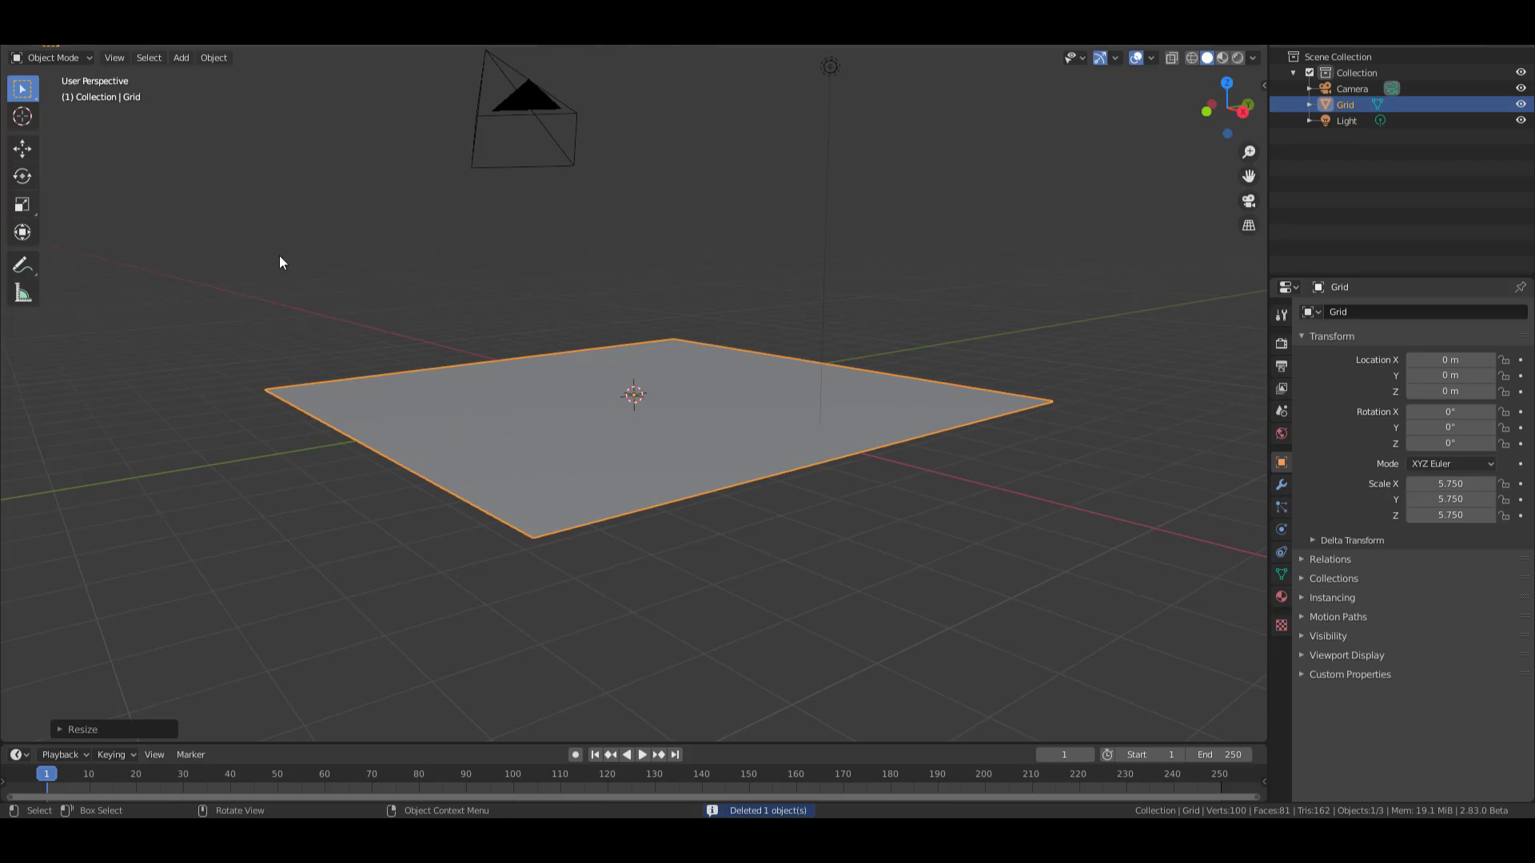
- Add a torus and raise it high above the grid
key(shift+a)
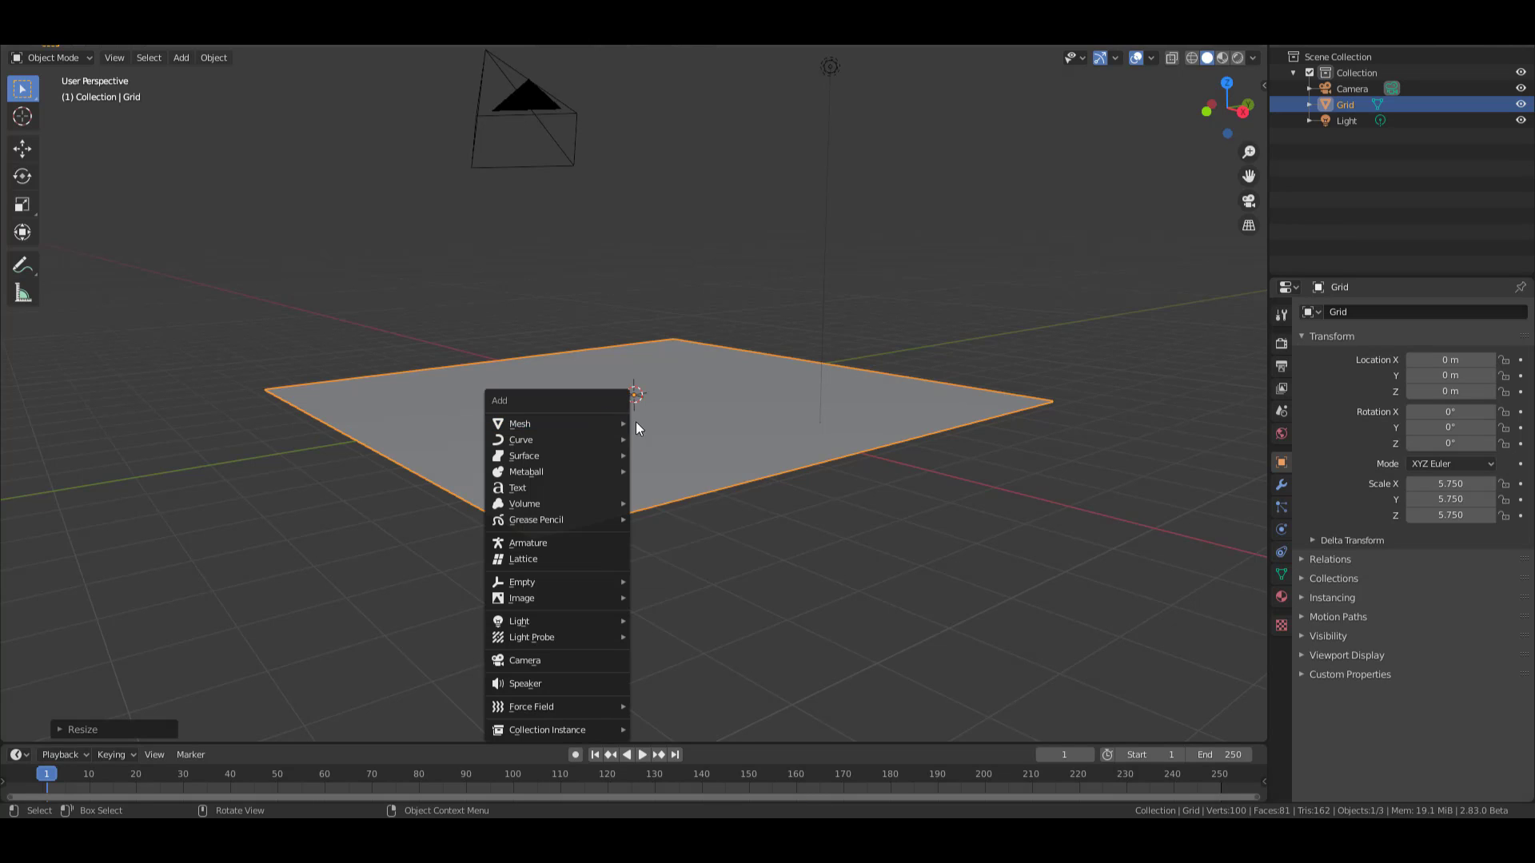
mouse_move(607, 421)
click(667, 536)
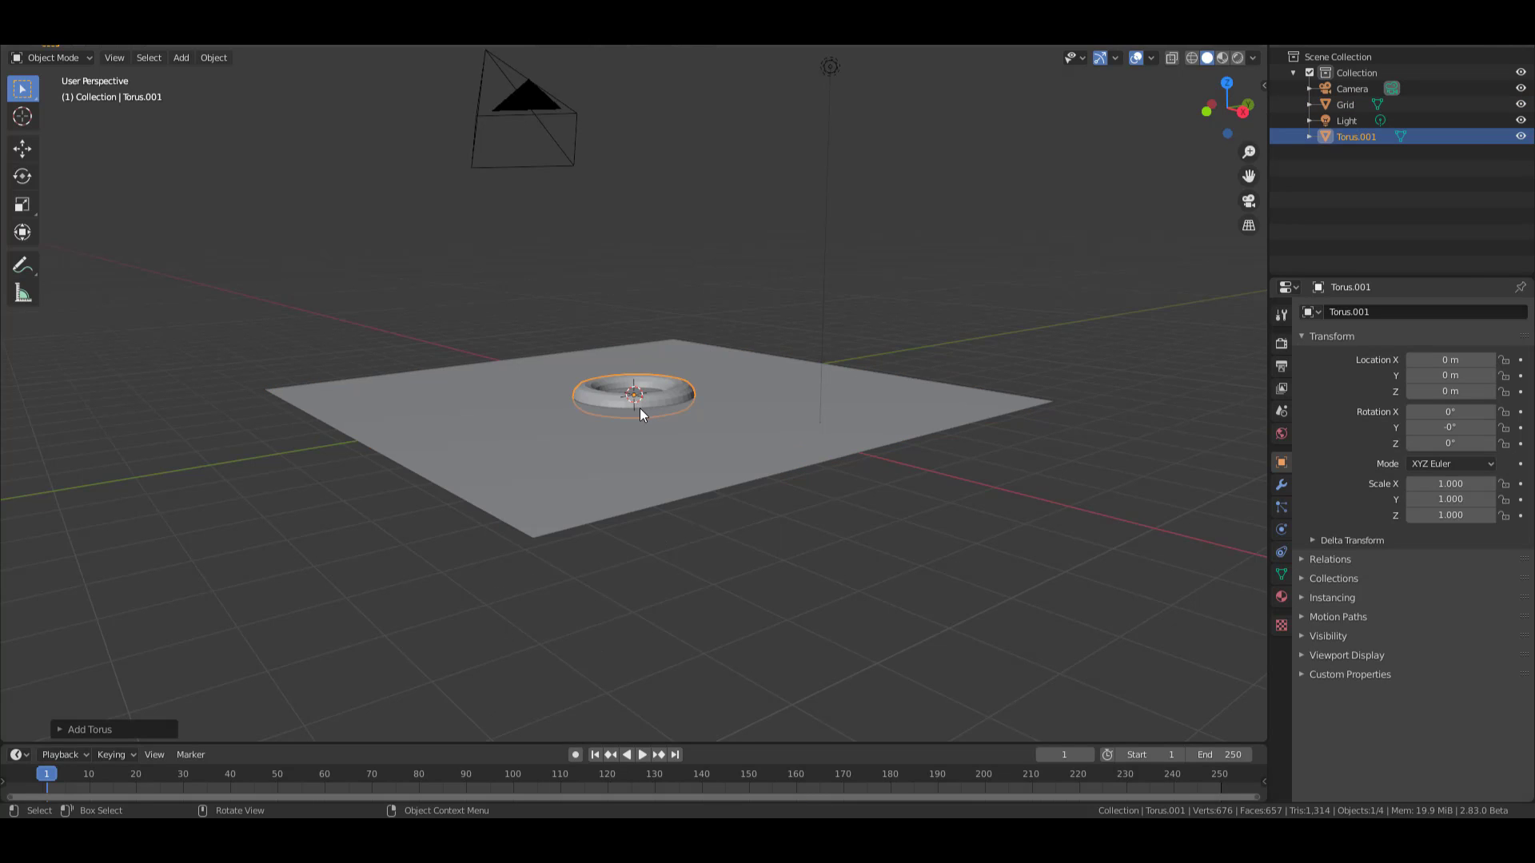
key(shift+space)
key(g)
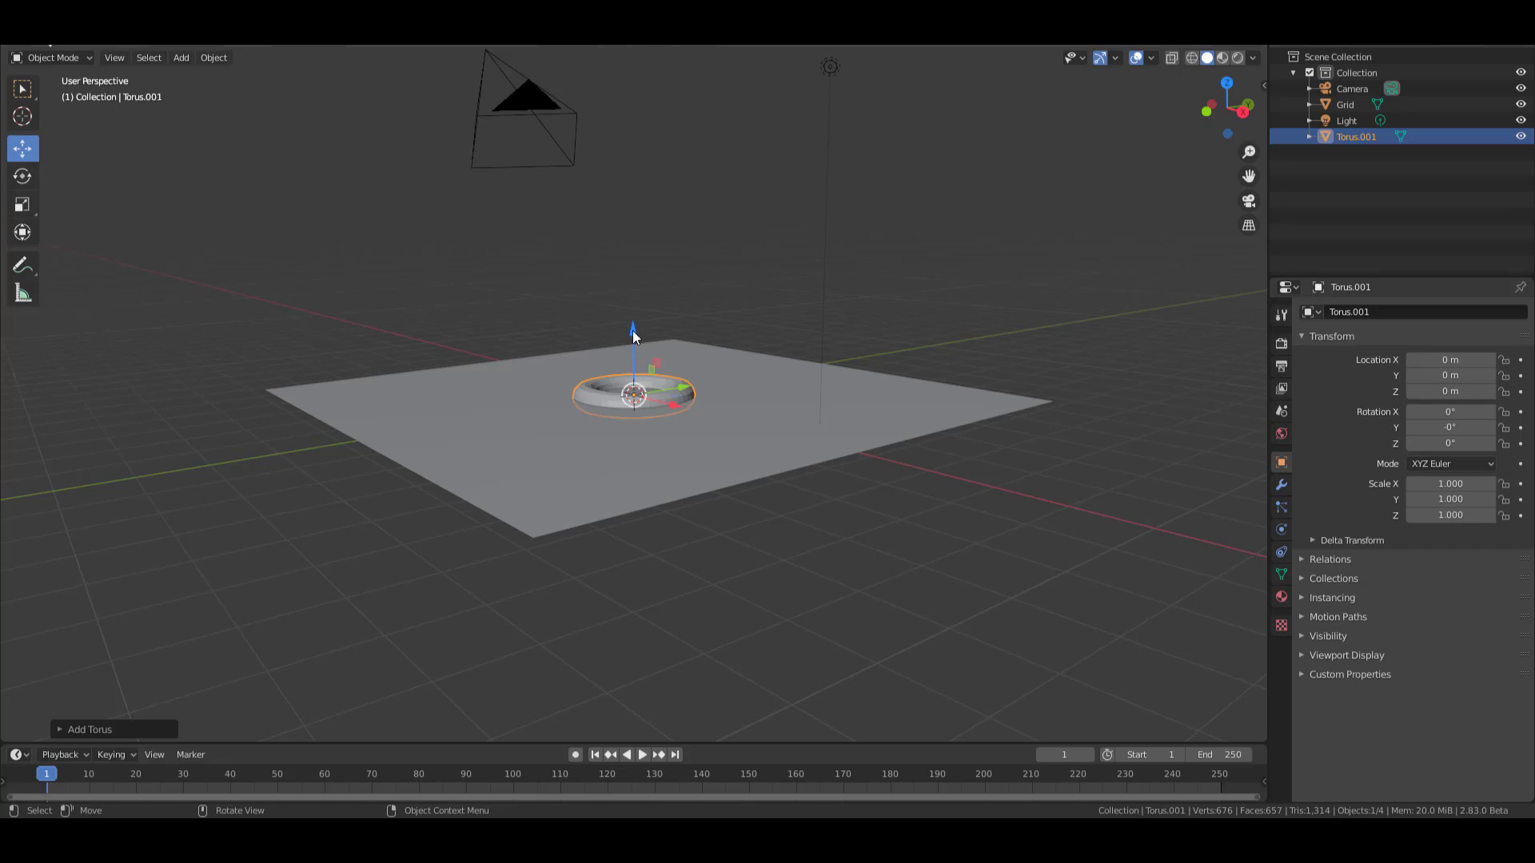
drag(632, 333, 633, 56)
middle_drag(804, 453, 689, 372)
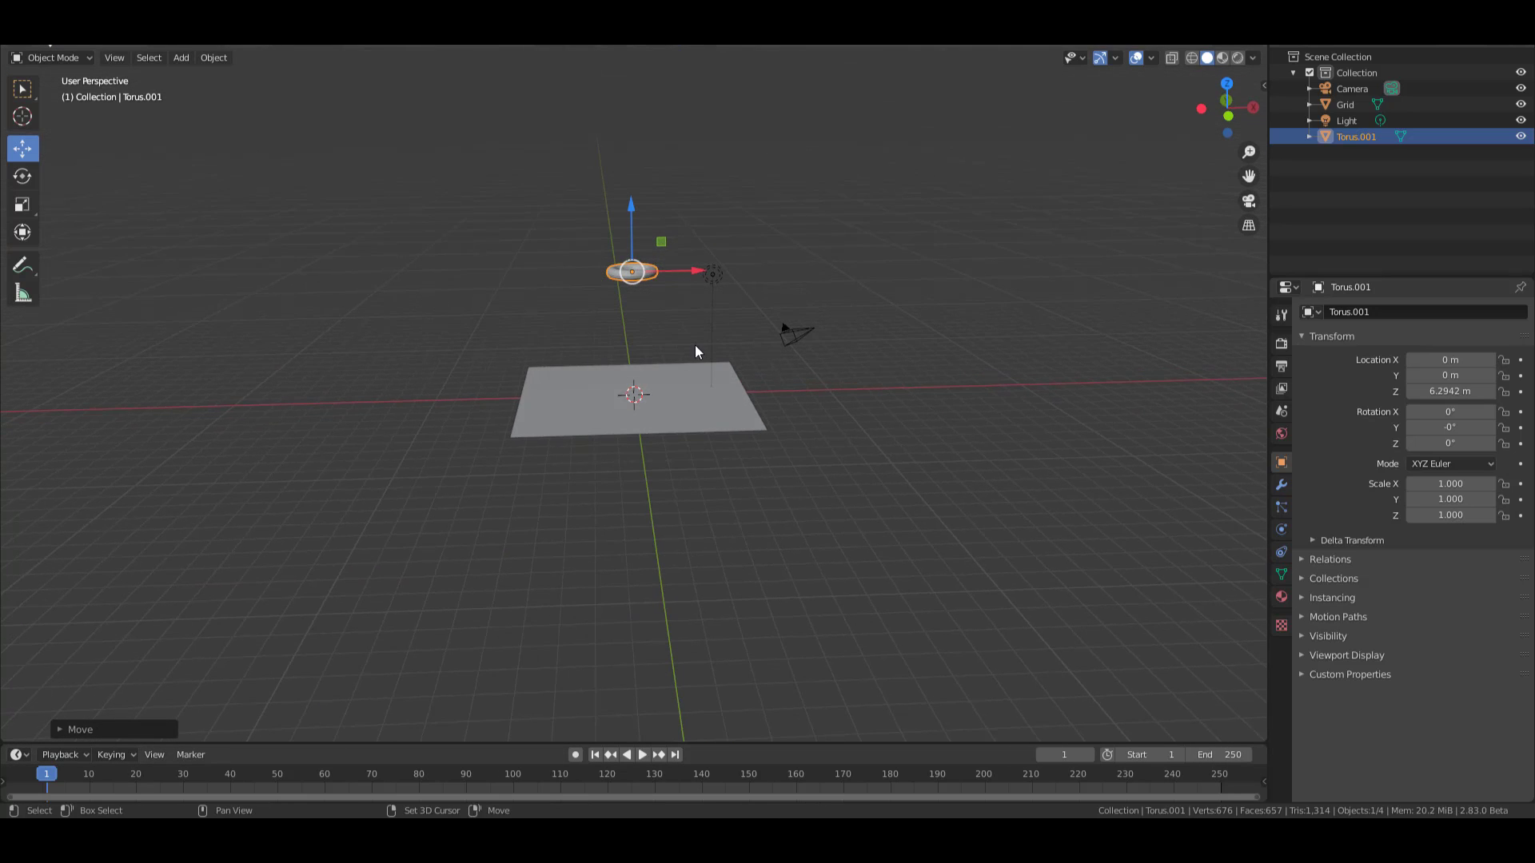
- Duplicate the floating torus five times, scattering the copies up to Torus.006
key(shift+d)
click(787, 352)
key(shift+d)
click(570, 314)
key(shift+d)
click(711, 247)
key(shift+d)
click(435, 292)
key(shift+d)
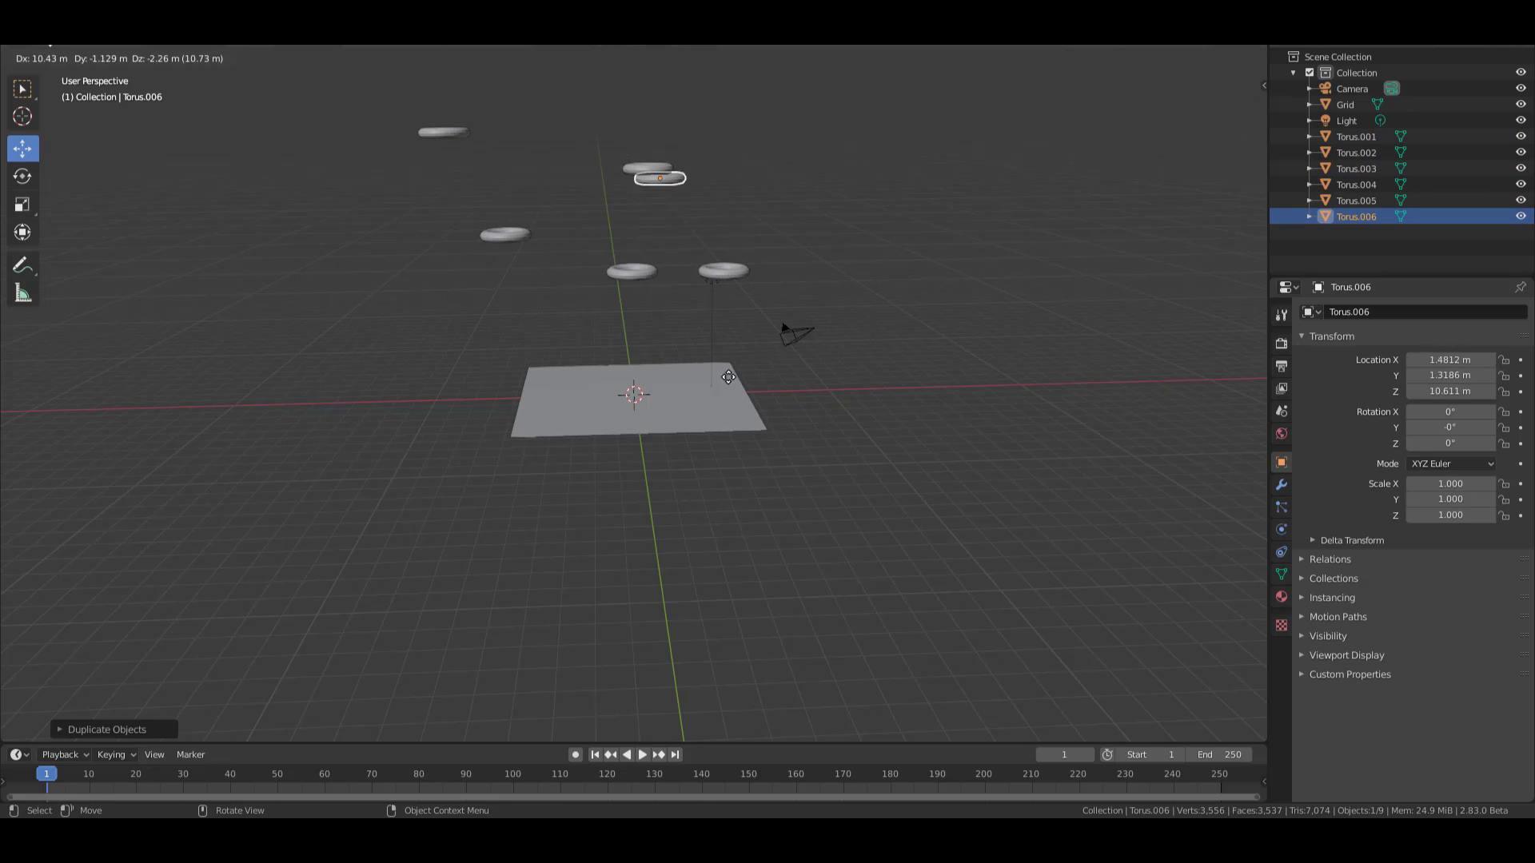
click(835, 392)
- Scale the grid plane up to 59.46
click(674, 406)
key(s)
click(1058, 482)
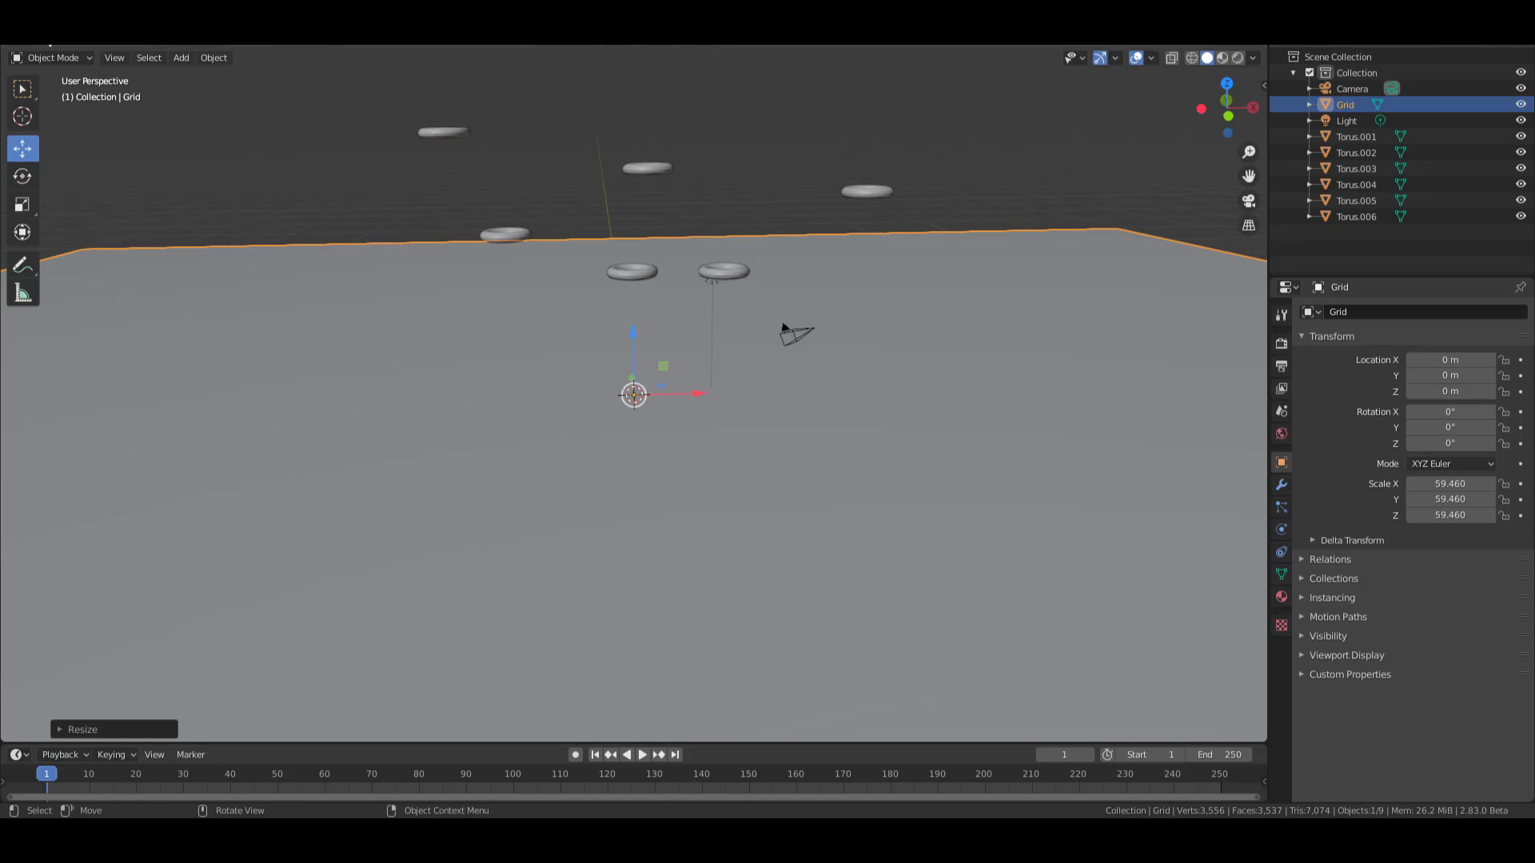
middle_drag(640, 435, 723, 259)
- Box-select all the floating tori and drop them onto the grid with Drop It
drag(387, 108, 924, 268)
right_click(769, 175)
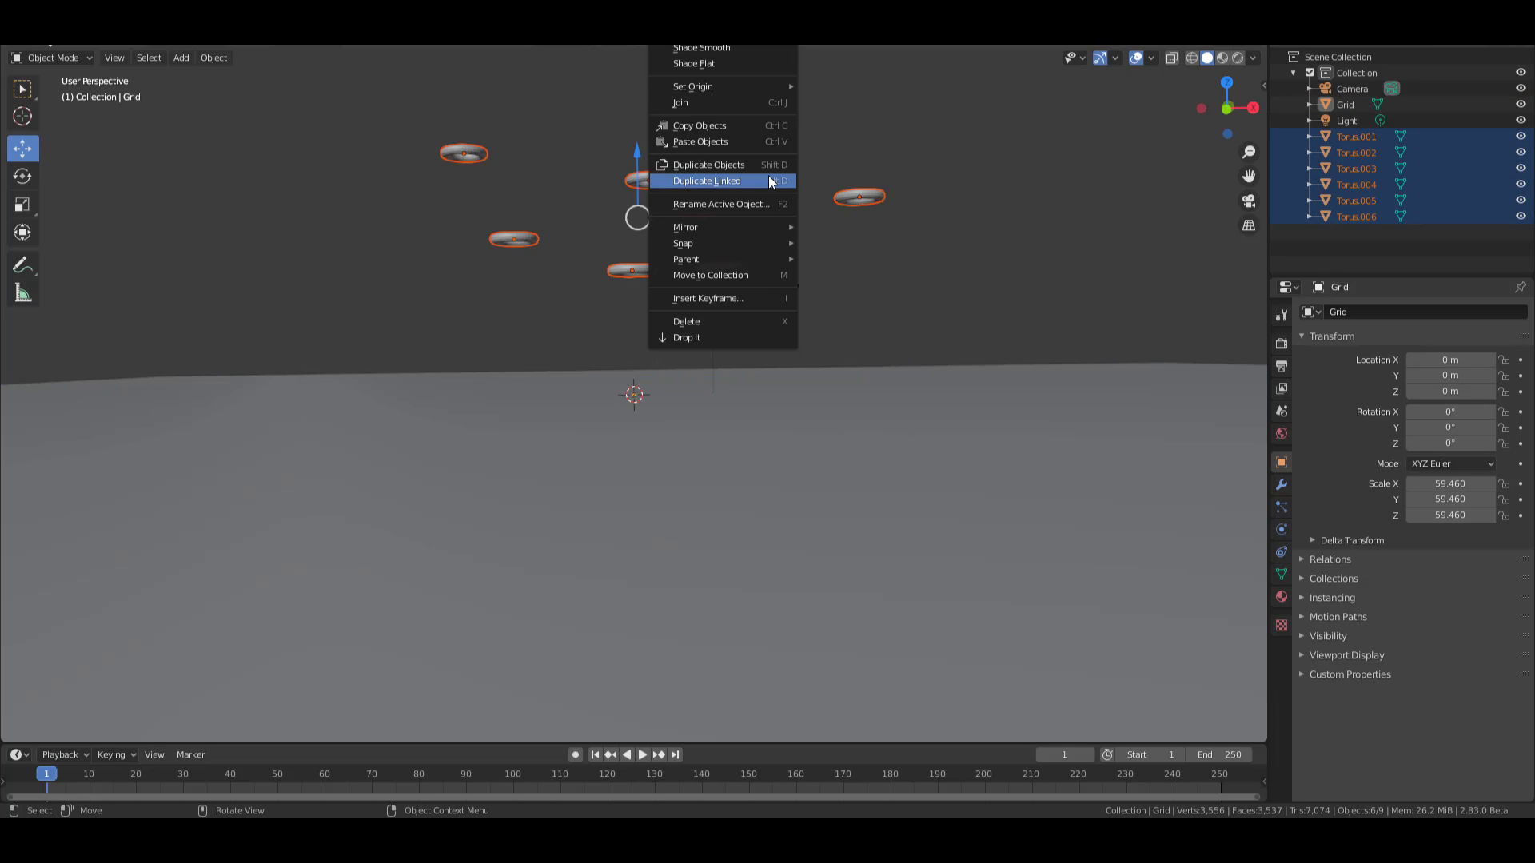
click(741, 331)
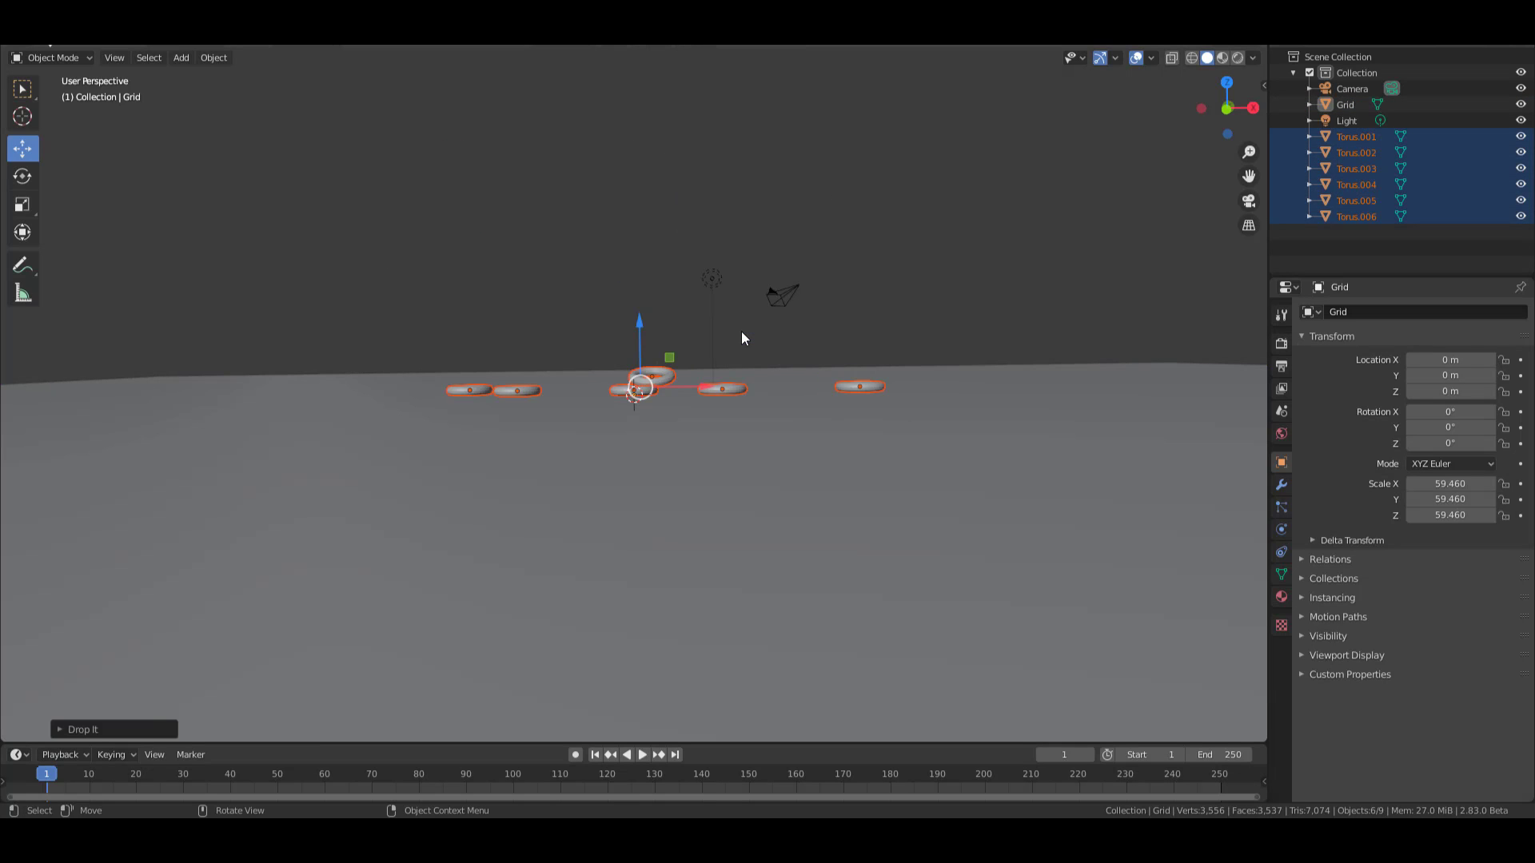
middle_drag(760, 327, 660, 307)
click(788, 198)
middle_drag(770, 363, 554, 357)
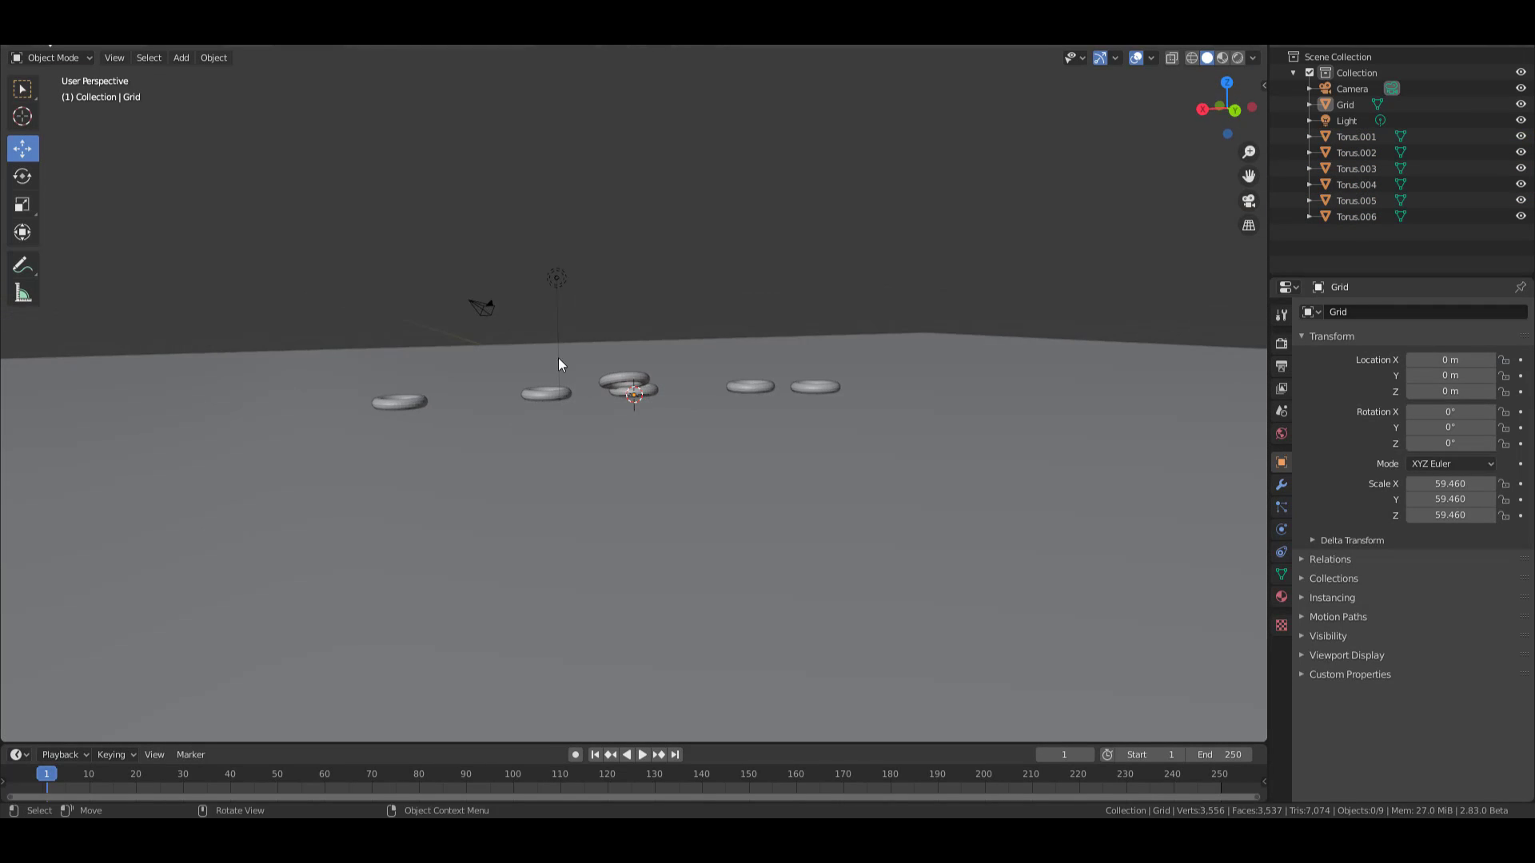
scroll(553, 358, up, 5)
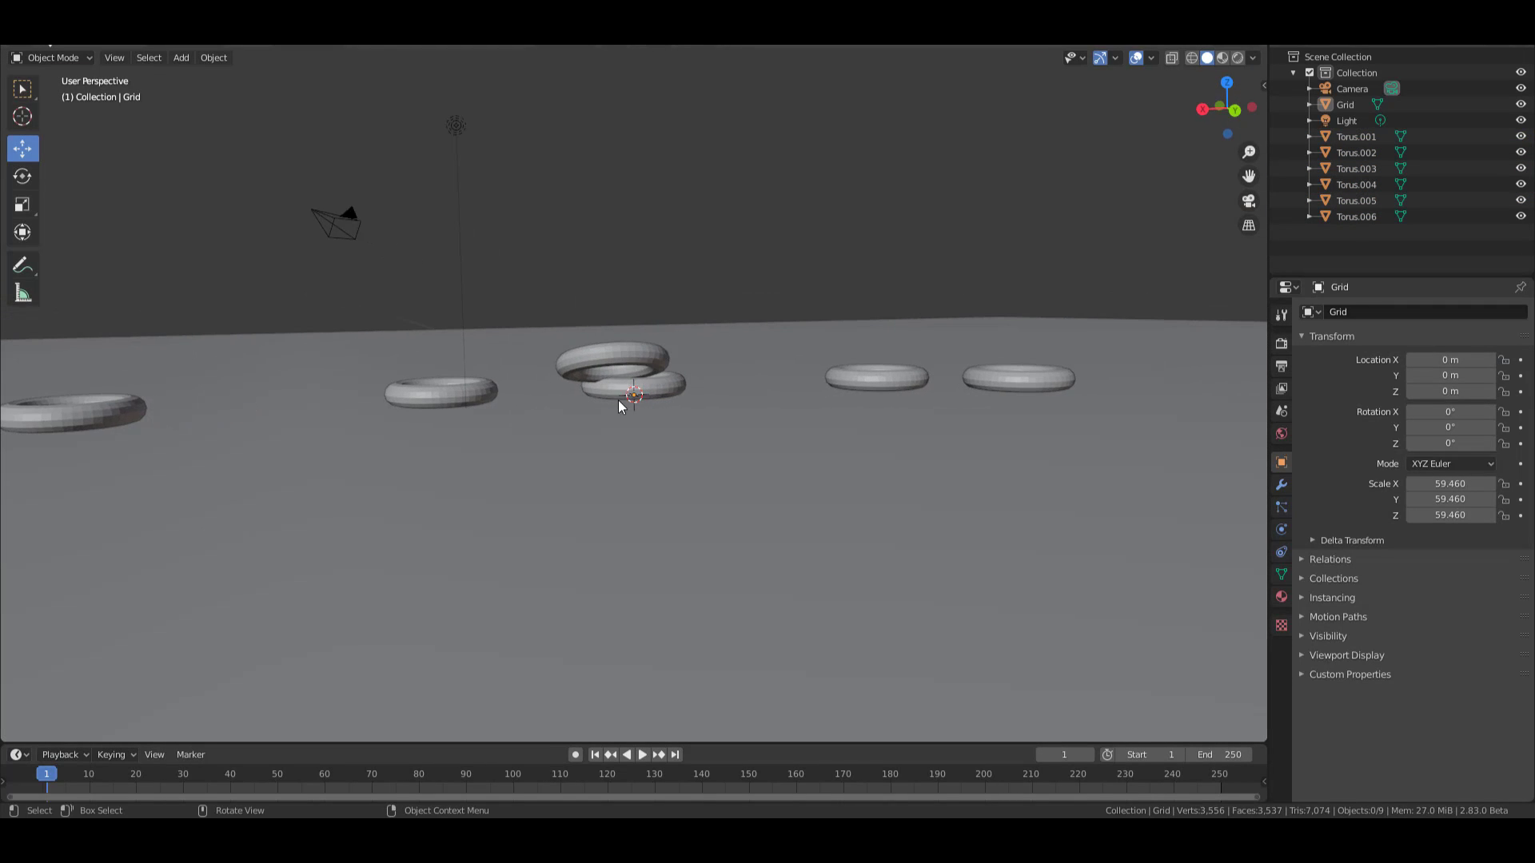
middle_drag(619, 406, 723, 428)
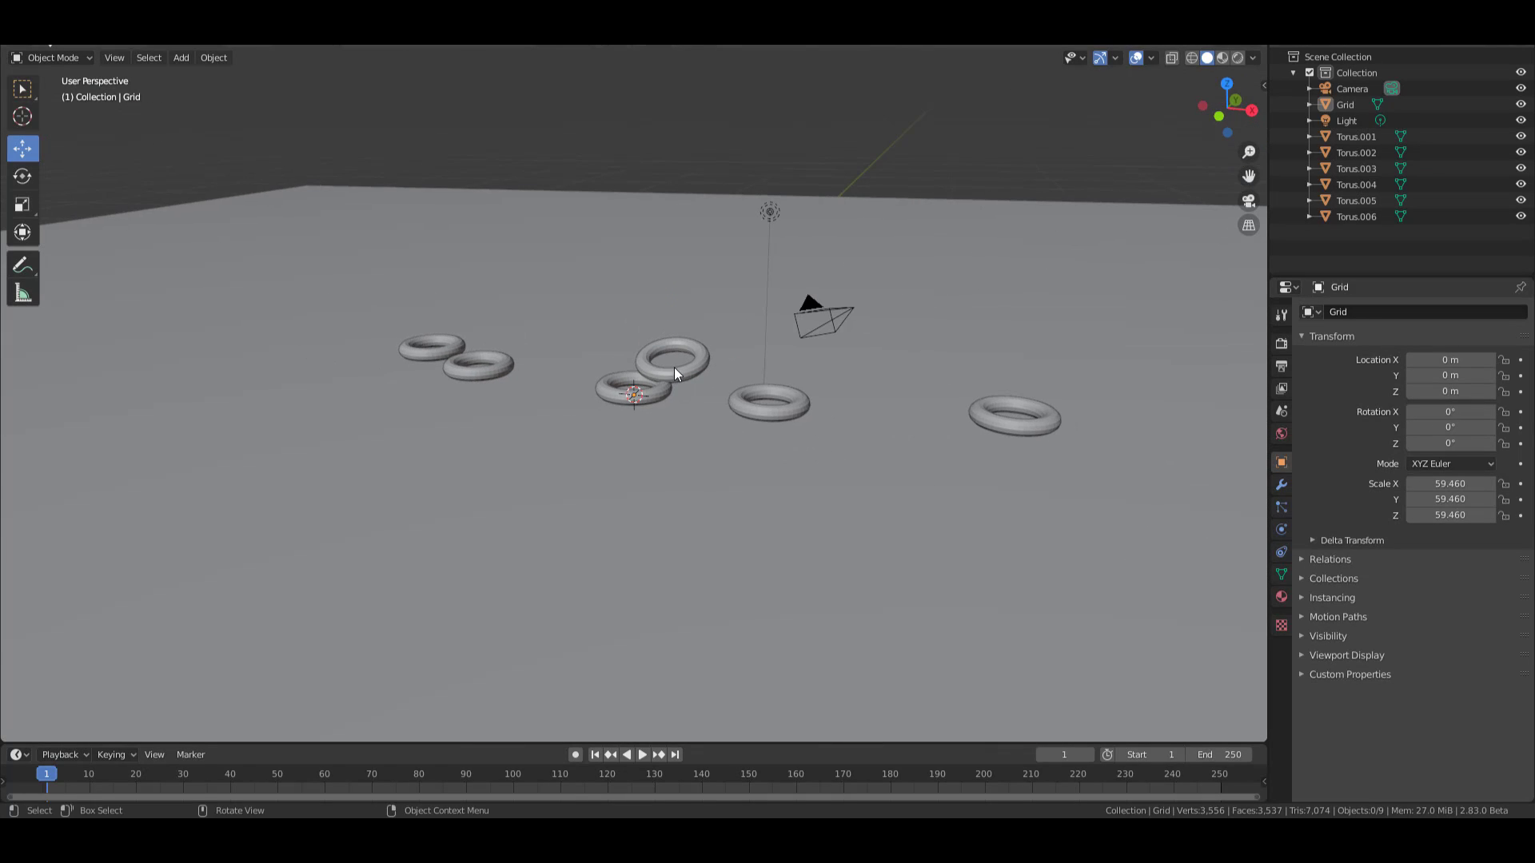
- Lift one torus higher, shift it along Y, and drop it onto the ground
click(676, 373)
middle_drag(676, 373, 835, 419)
drag(626, 299, 627, 142)
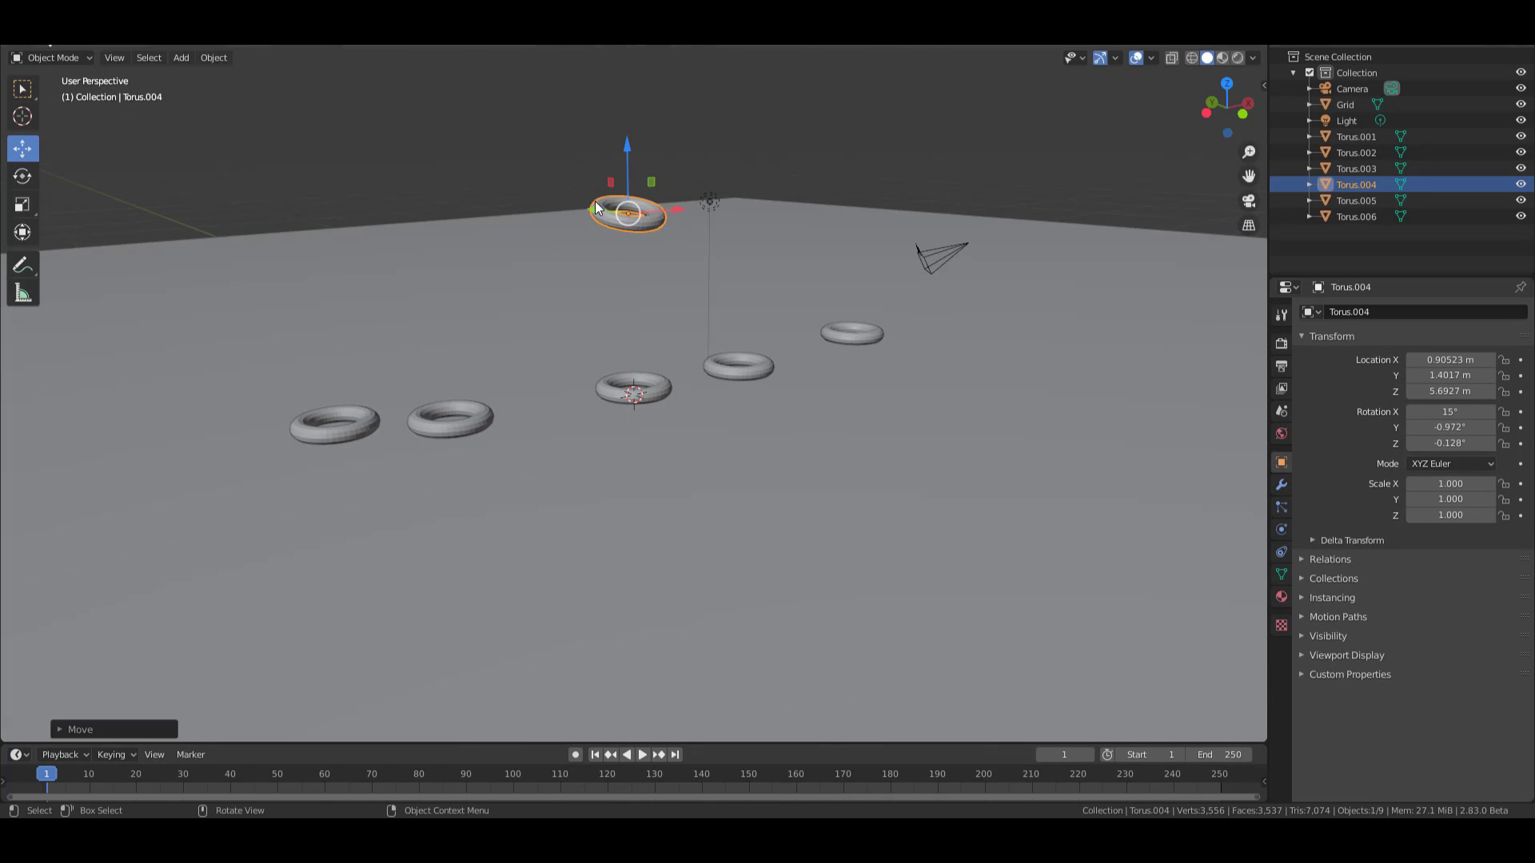
drag(597, 197, 514, 241)
right_click(510, 139)
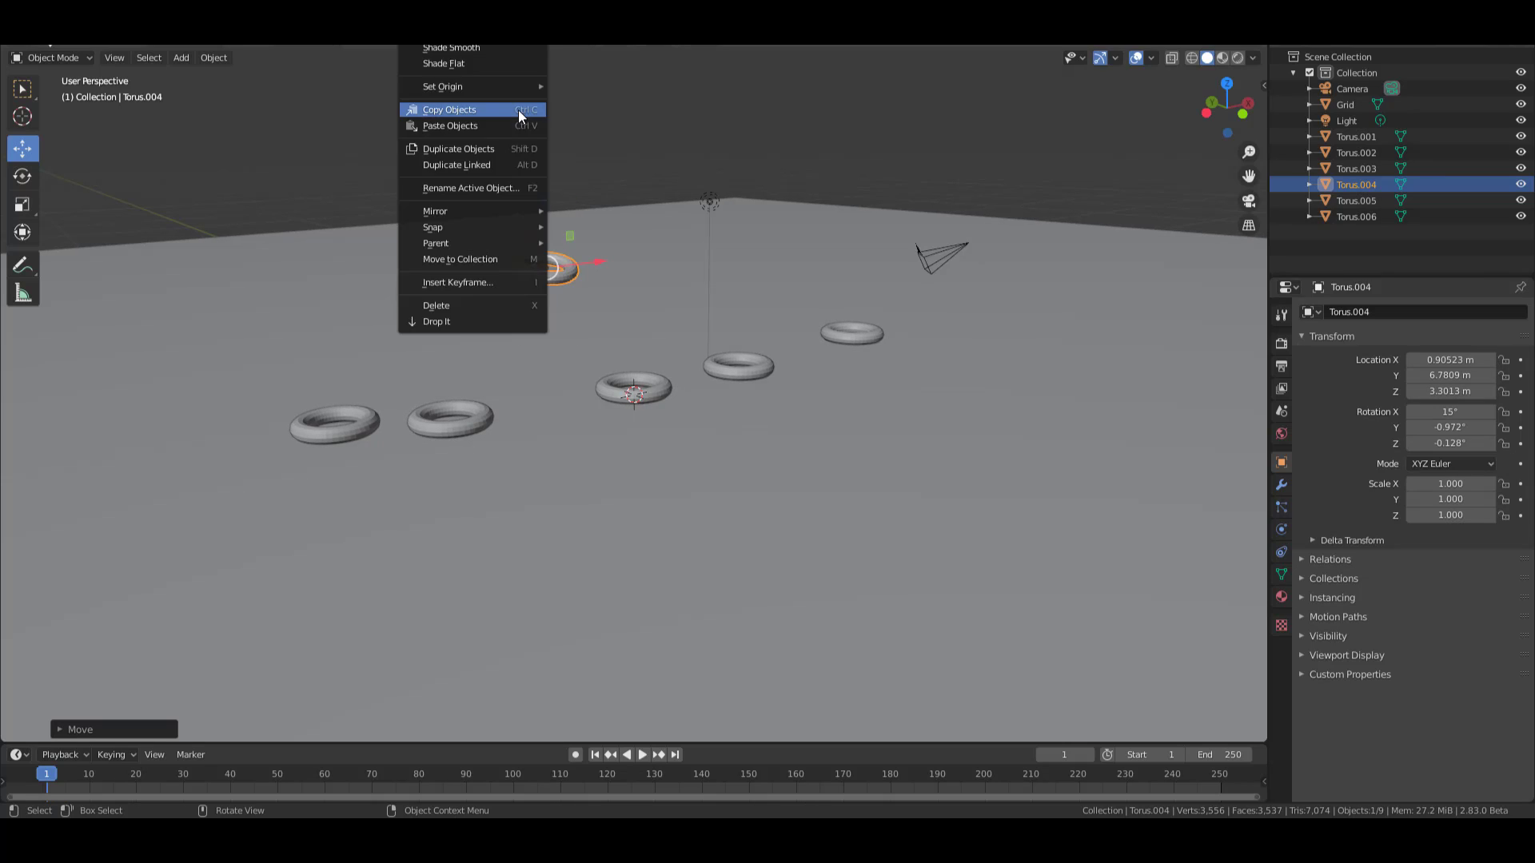
click(518, 315)
mouse_move(648, 359)
middle_down()
mouse_move(682, 375)
mouse_move(391, 342)
mouse_move(770, 397)
mouse_move(823, 445)
mouse_move(816, 520)
mouse_move(680, 448)
mouse_move(631, 366)
middle_up()
- Make three copies of the dropped torus, box-select them and drop them onto the floor
key(shift)
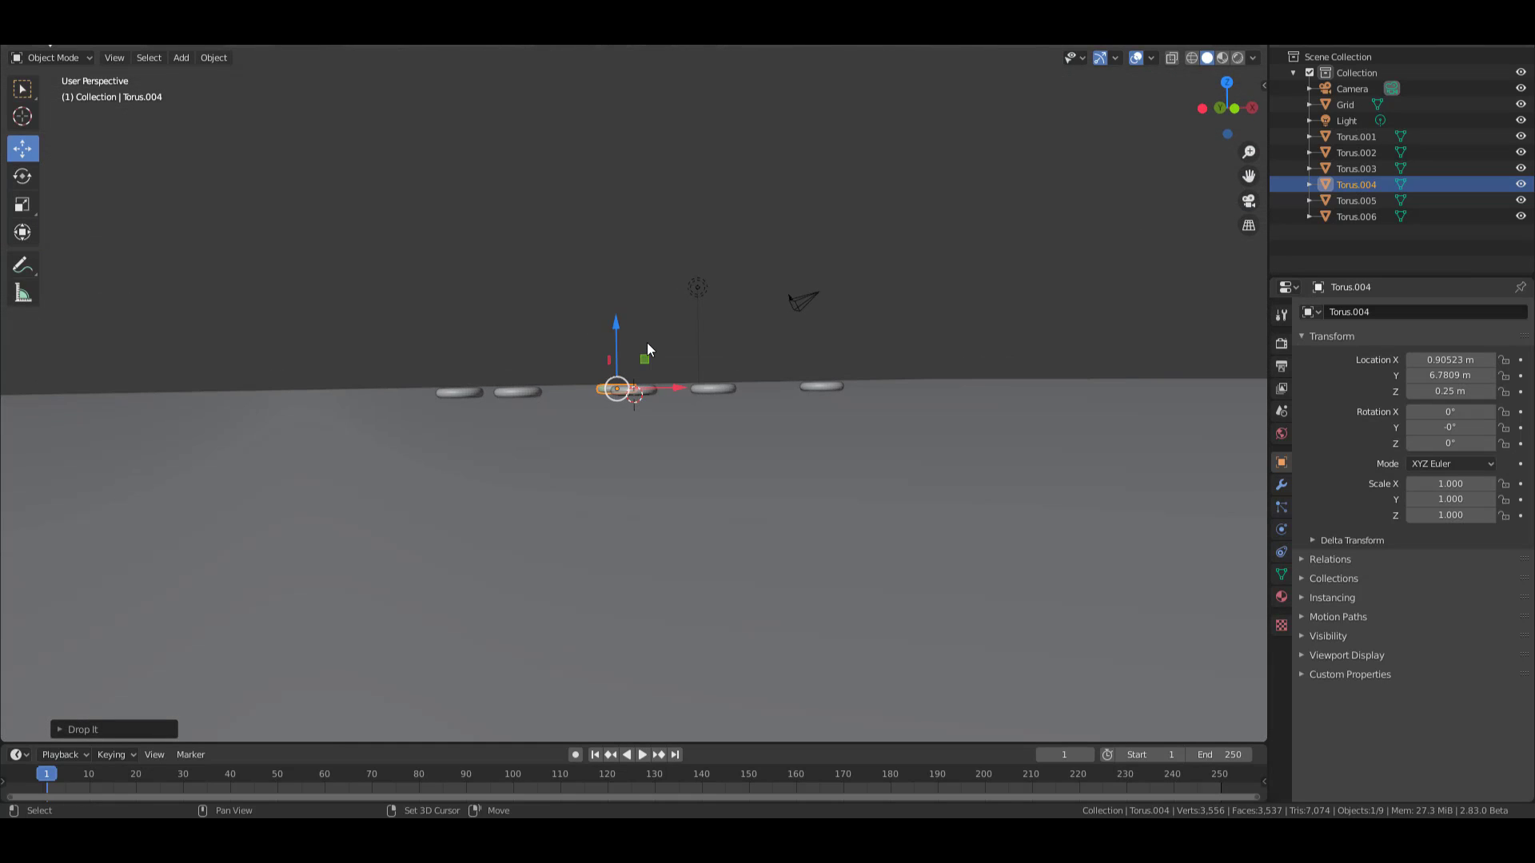
key(shift+d)
click(820, 200)
key(shift+d)
click(436, 169)
key(shift+d)
click(227, 237)
drag(157, 159, 1008, 278)
right_click(875, 256)
click(847, 344)
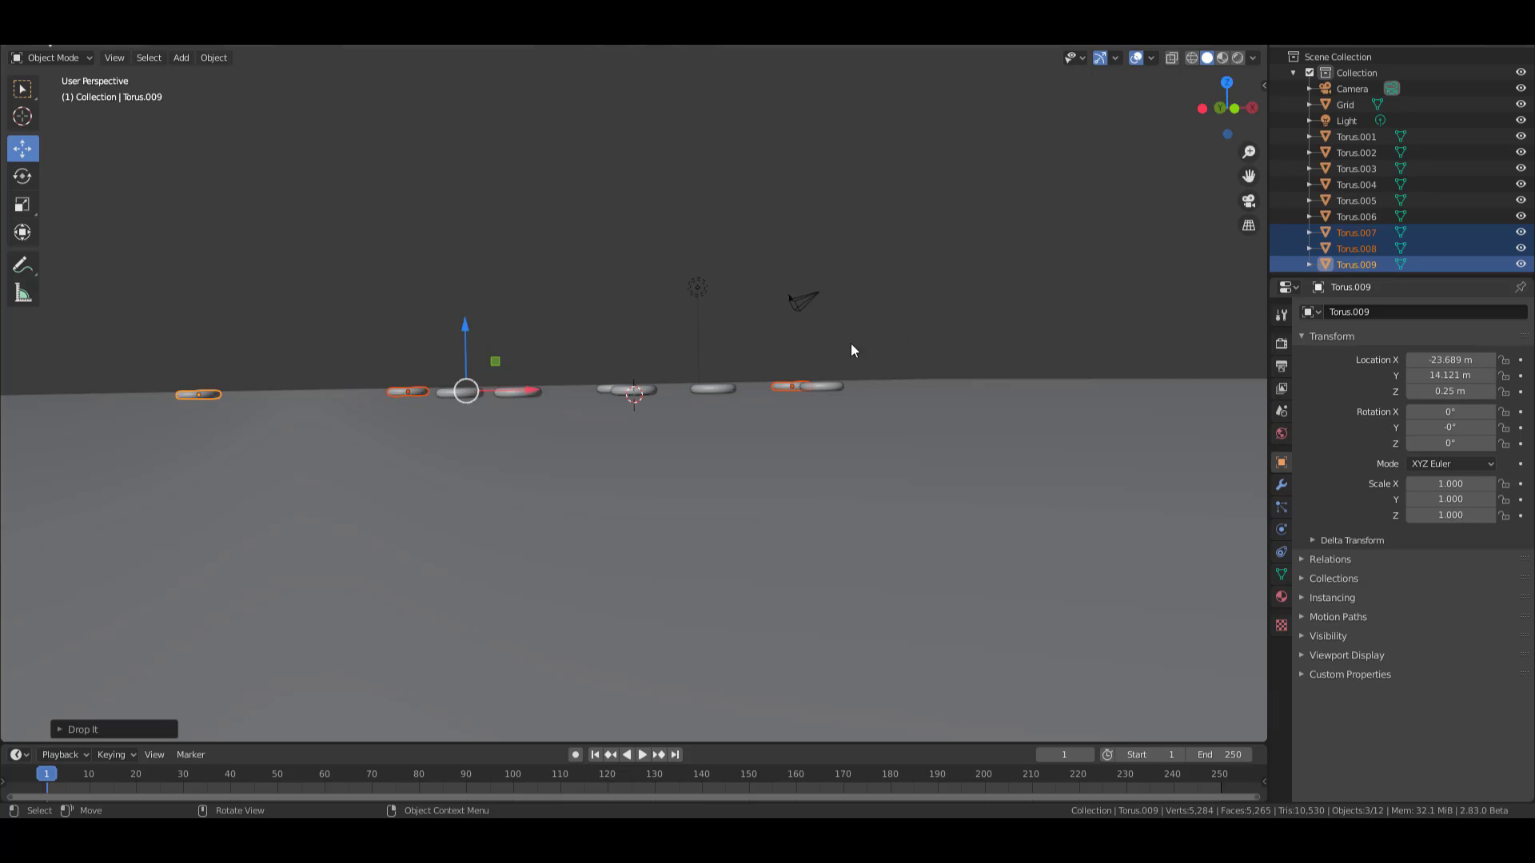
middle_drag(842, 287, 821, 323)
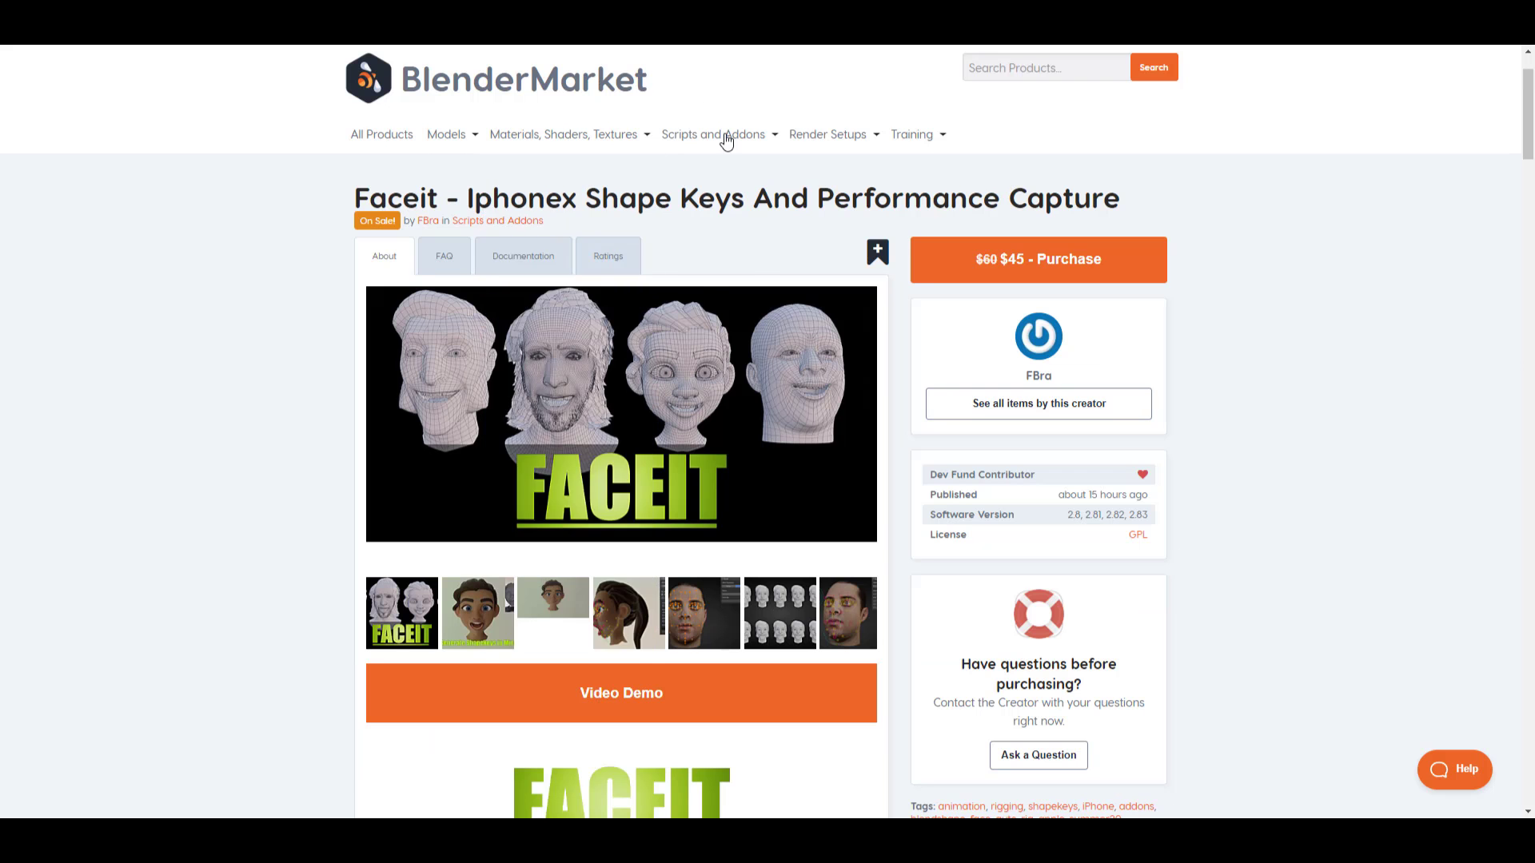
- Browse the Faceit add-on page, then move on to blender.org's Daily Builds page
mouse_move(720, 138)
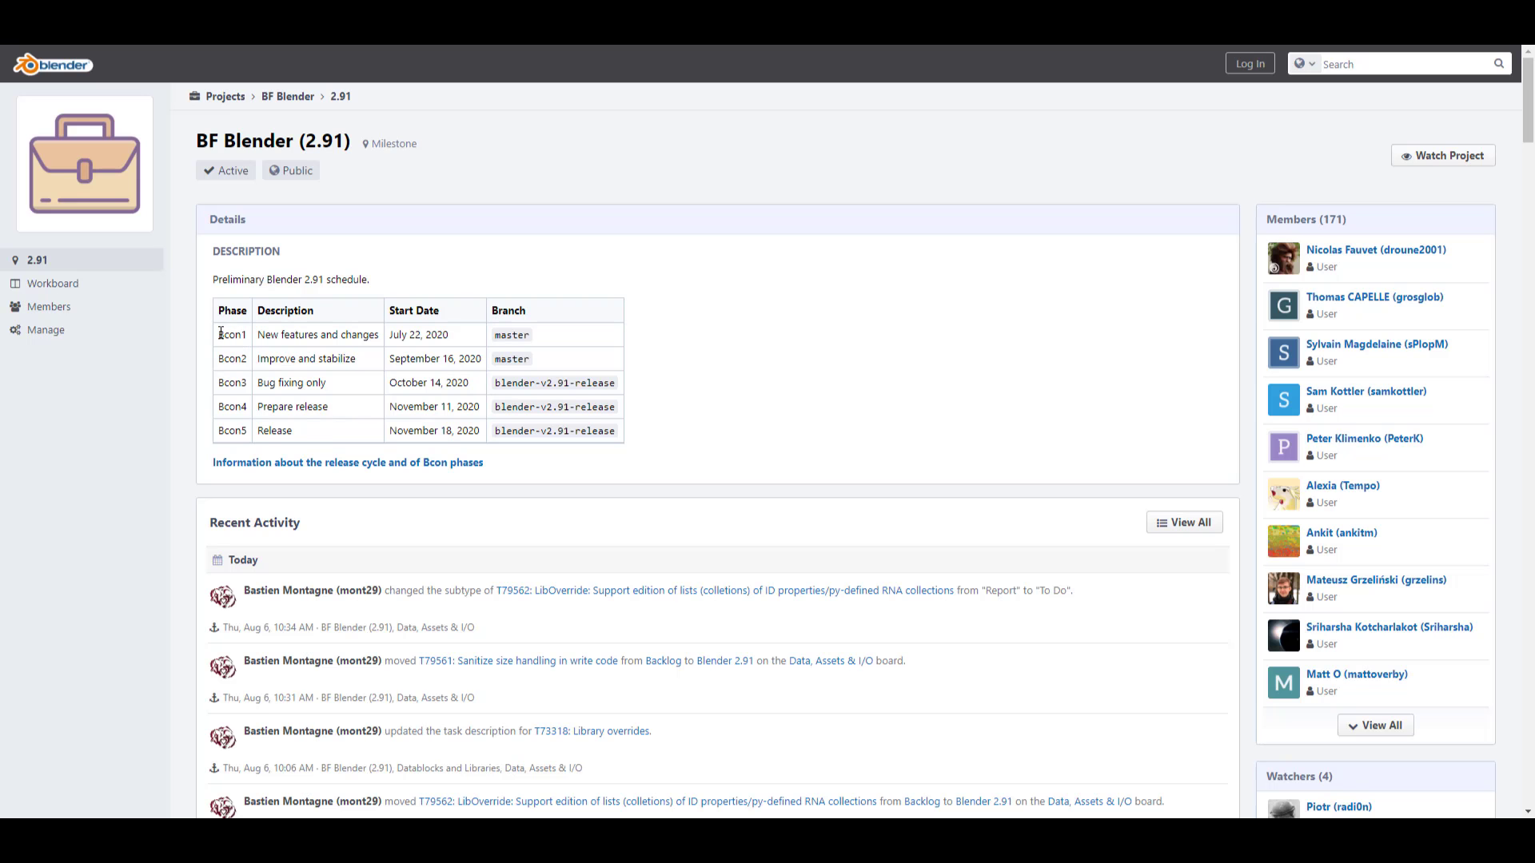
- Highlight the Bcon1 phase text in the 2.91 release schedule, then clear the highlight
drag(221, 334, 462, 345)
click(463, 345)
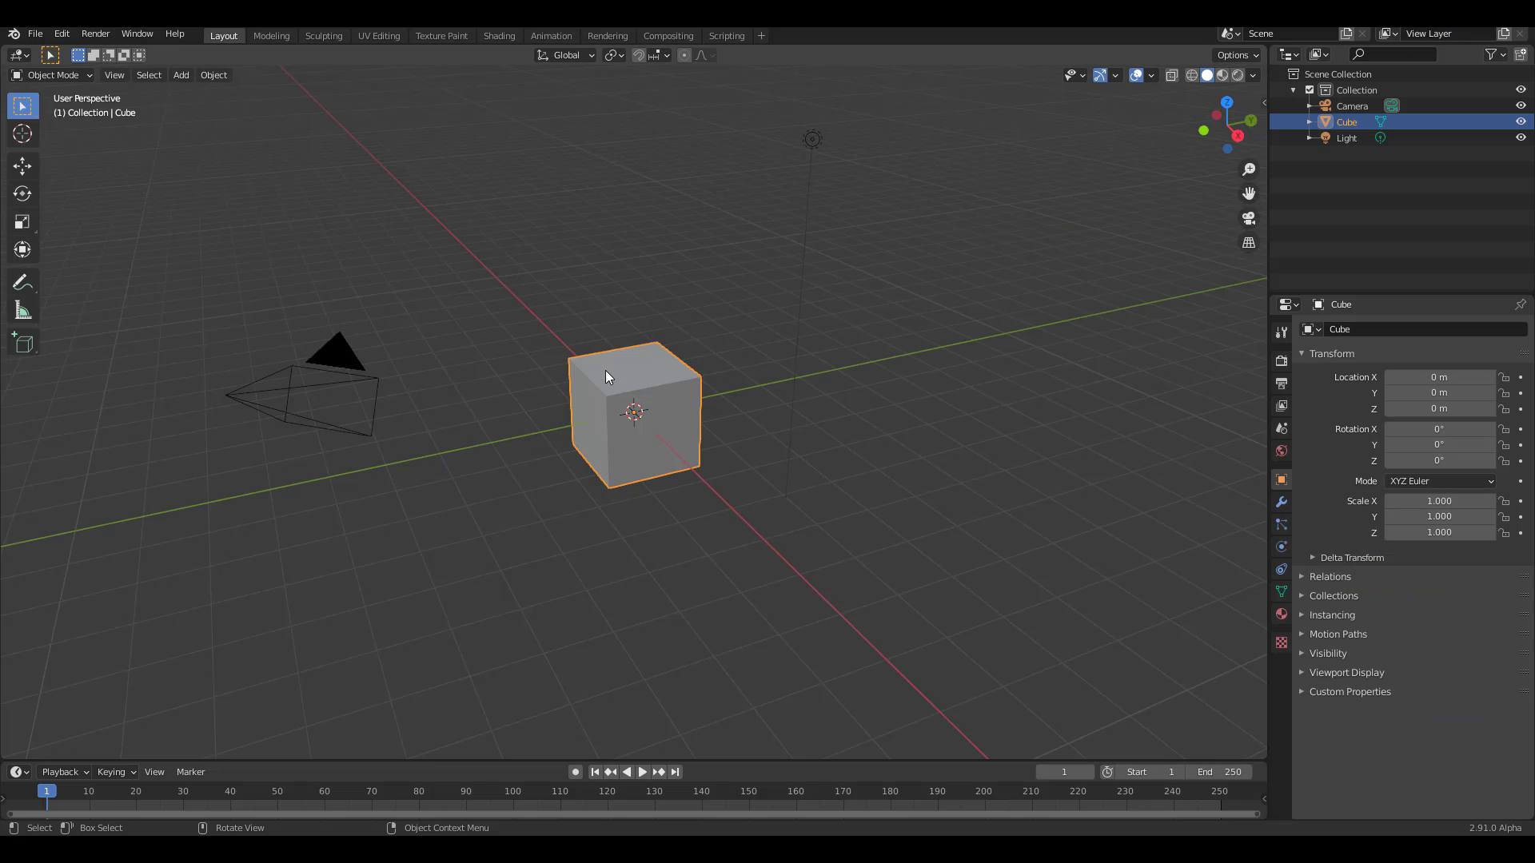
- Add a Subdivision Surface to the cube, shade it smooth, and apply the modifier
mouse_move(605, 371)
middle_down()
mouse_move(665, 388)
mouse_move(601, 365)
middle_up()
key(ctrl+2)
right_click(812, 310)
click(812, 310)
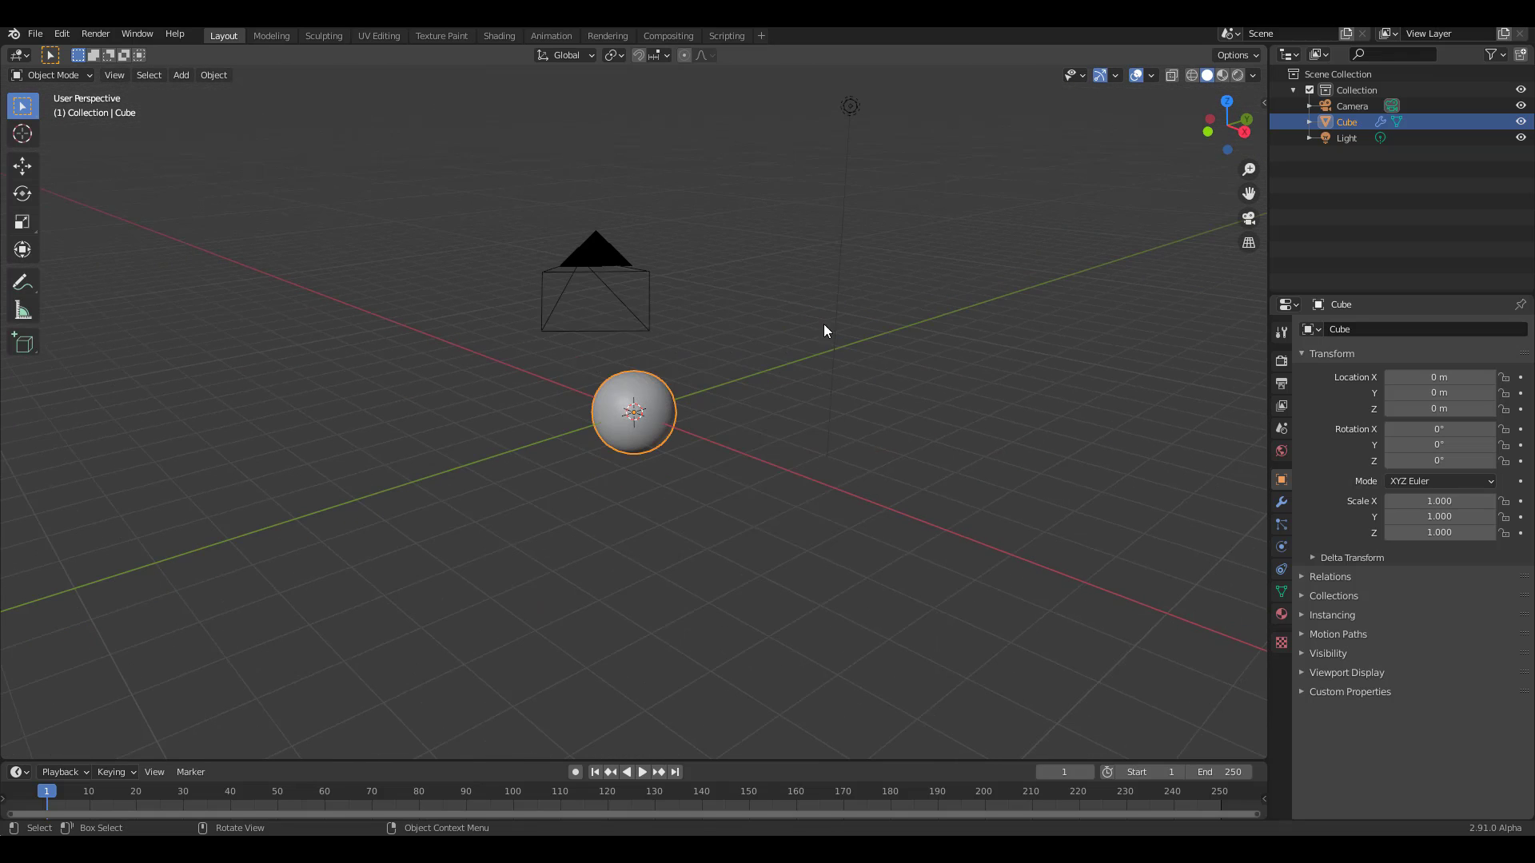
click(1281, 502)
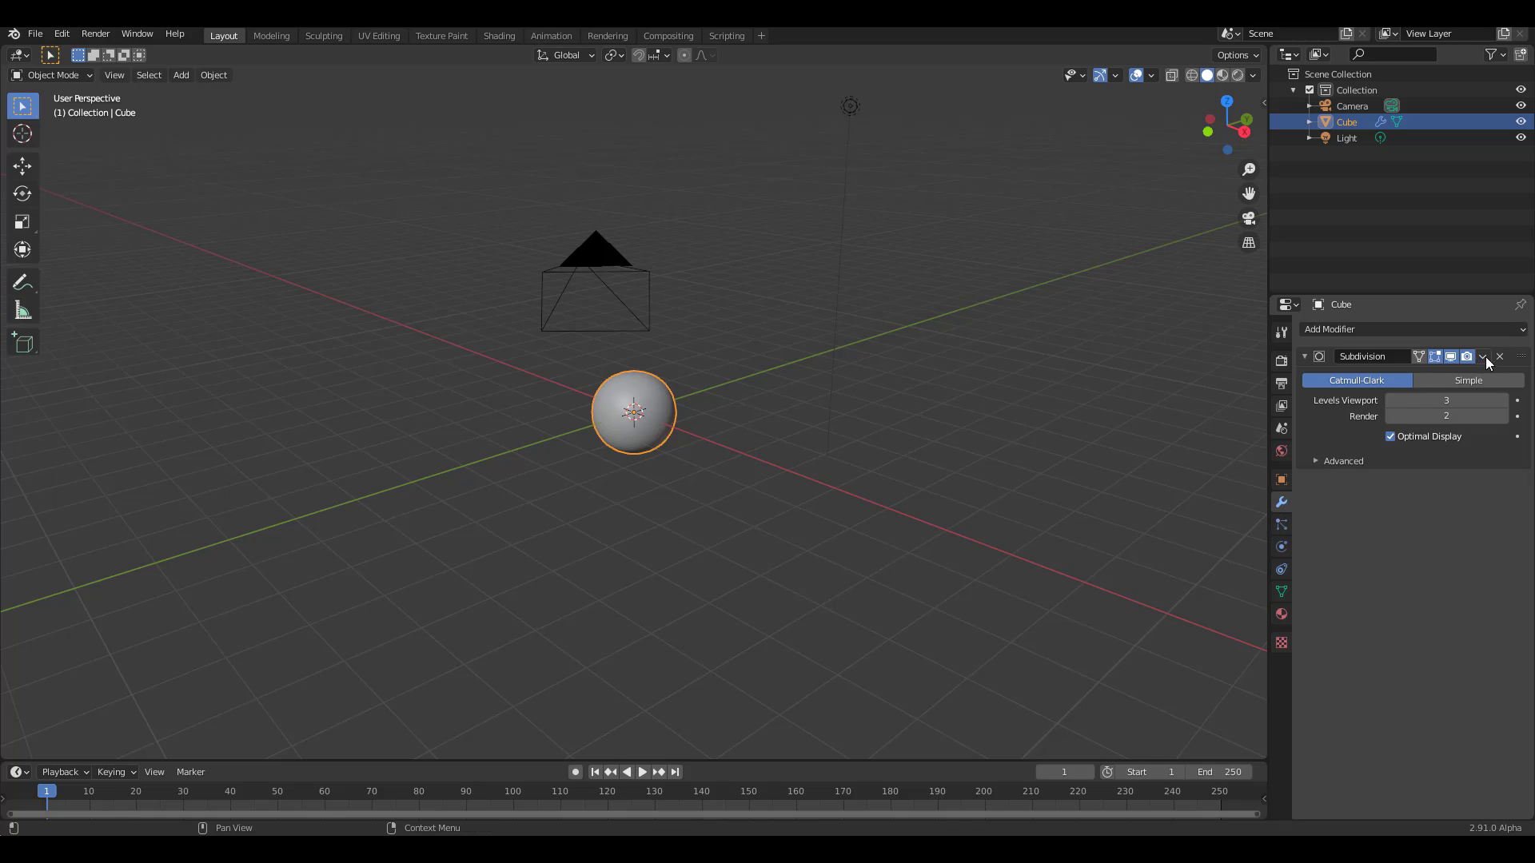
click(1488, 362)
click(1455, 385)
middle_drag(719, 479, 796, 520)
click(796, 520)
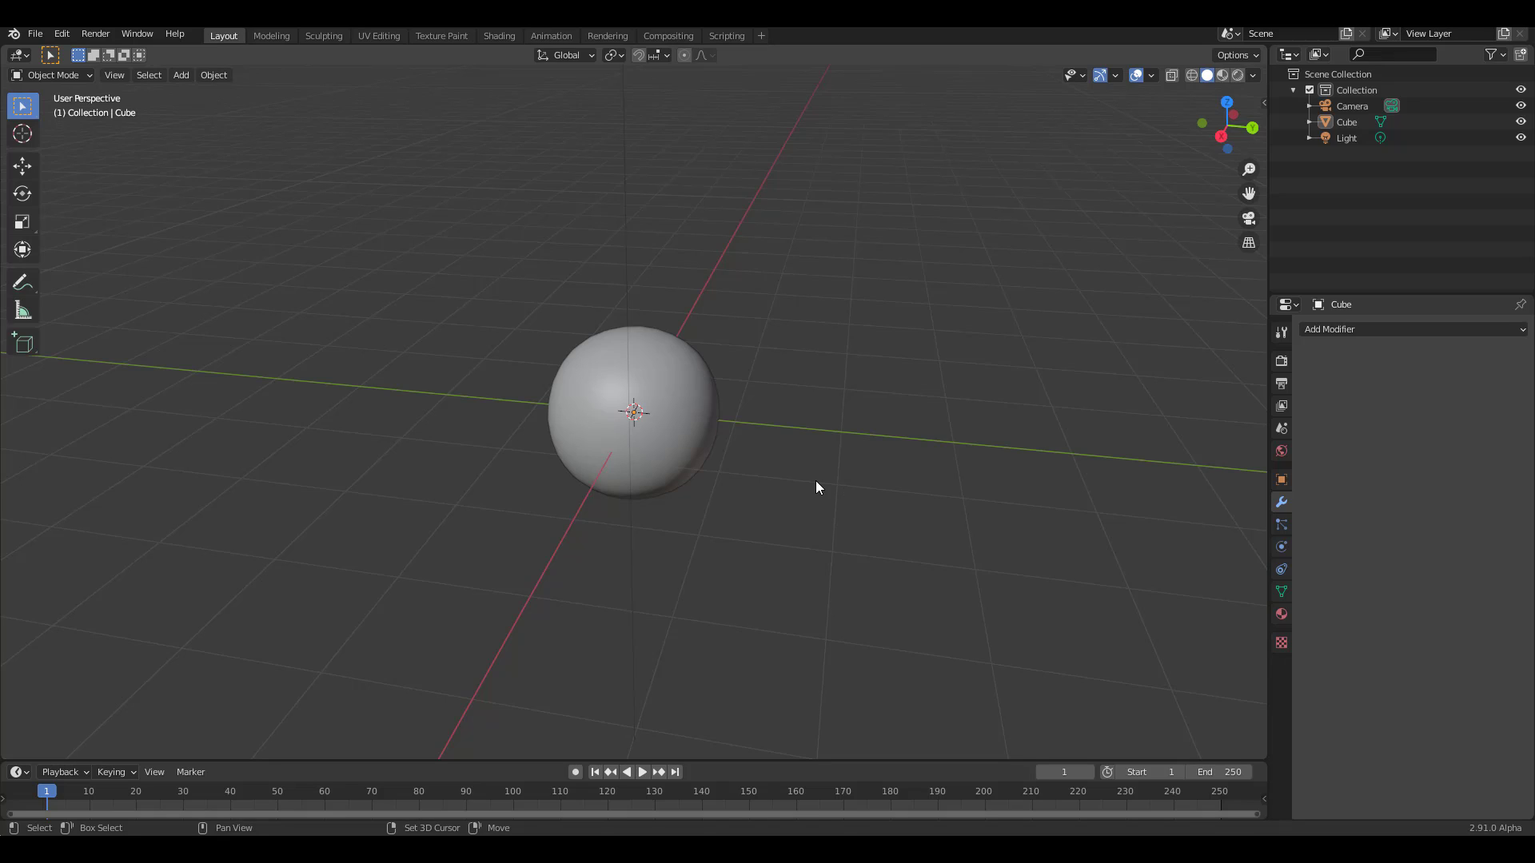
- Add a grid plane and scale it up
key(shift+a)
mouse_move(816, 482)
click(925, 620)
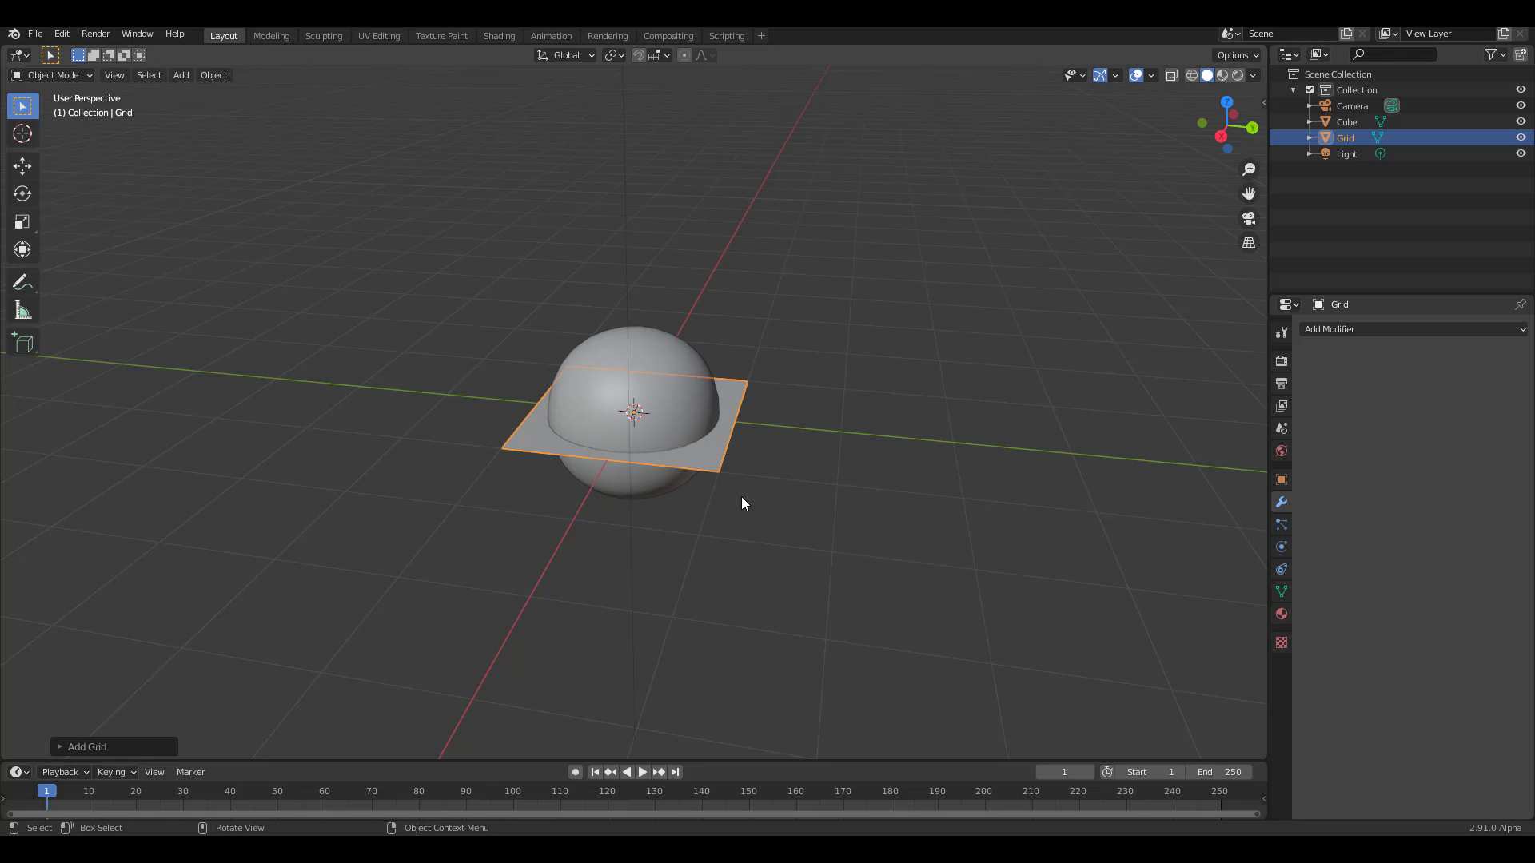
key(s)
click(870, 486)
middle_drag(870, 487, 839, 481)
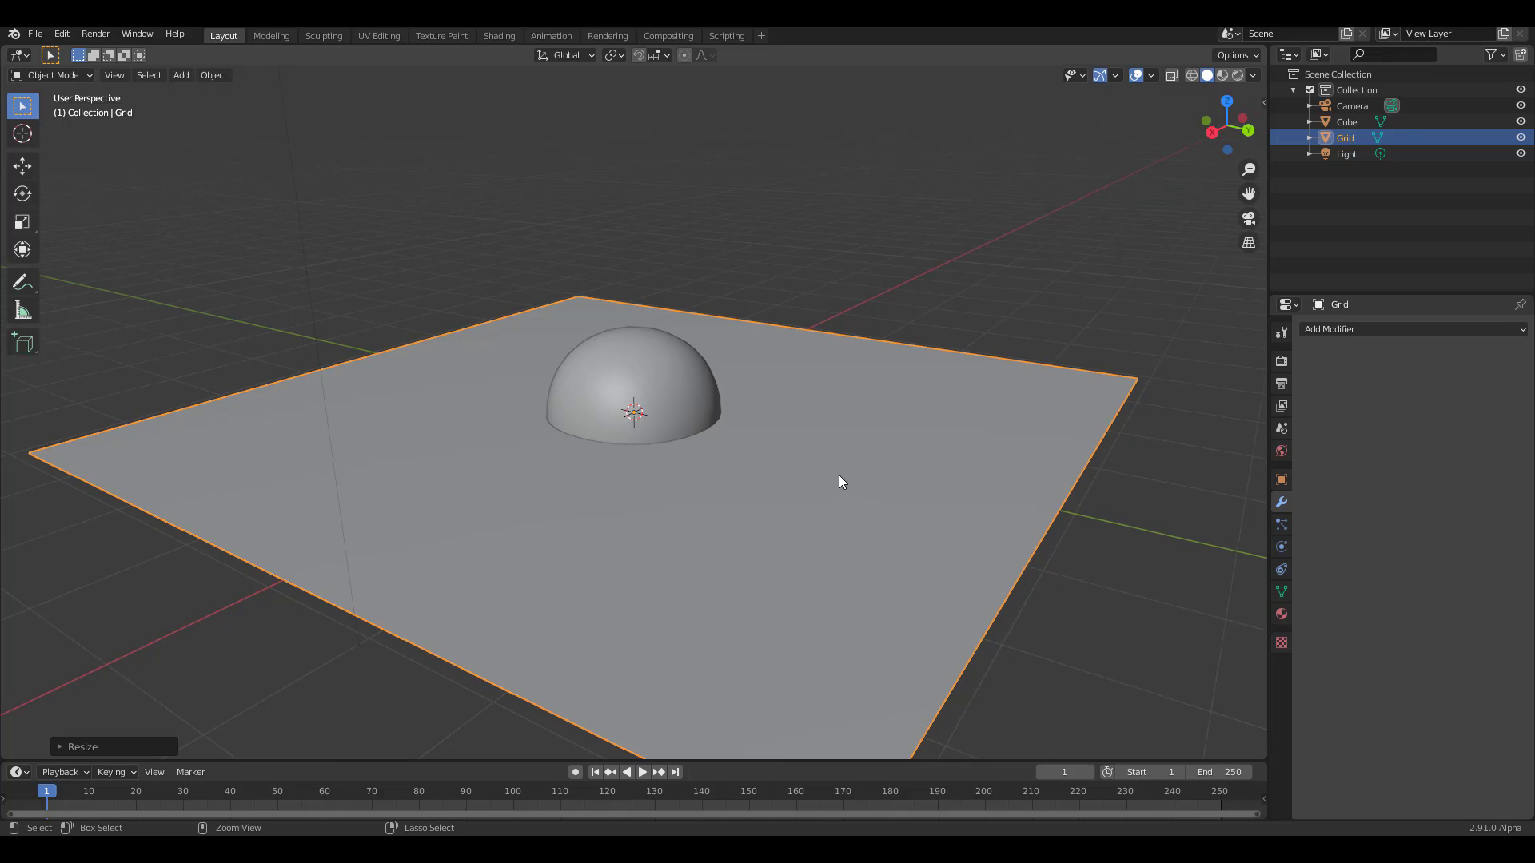
- Give the grid a Multires modifier and raise it along Z above the sphere
click(1377, 331)
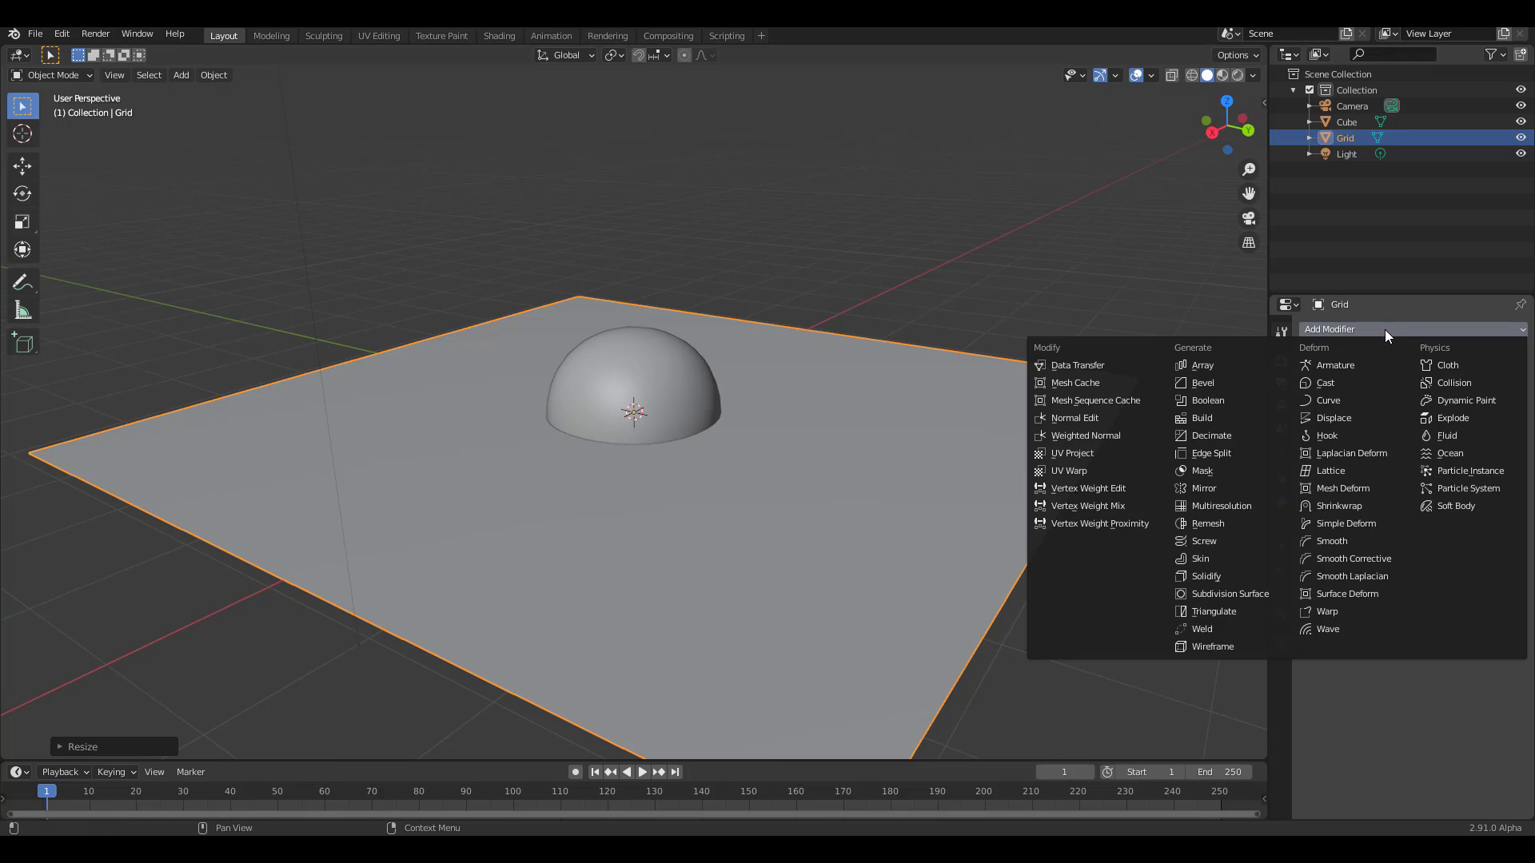
click(1228, 593)
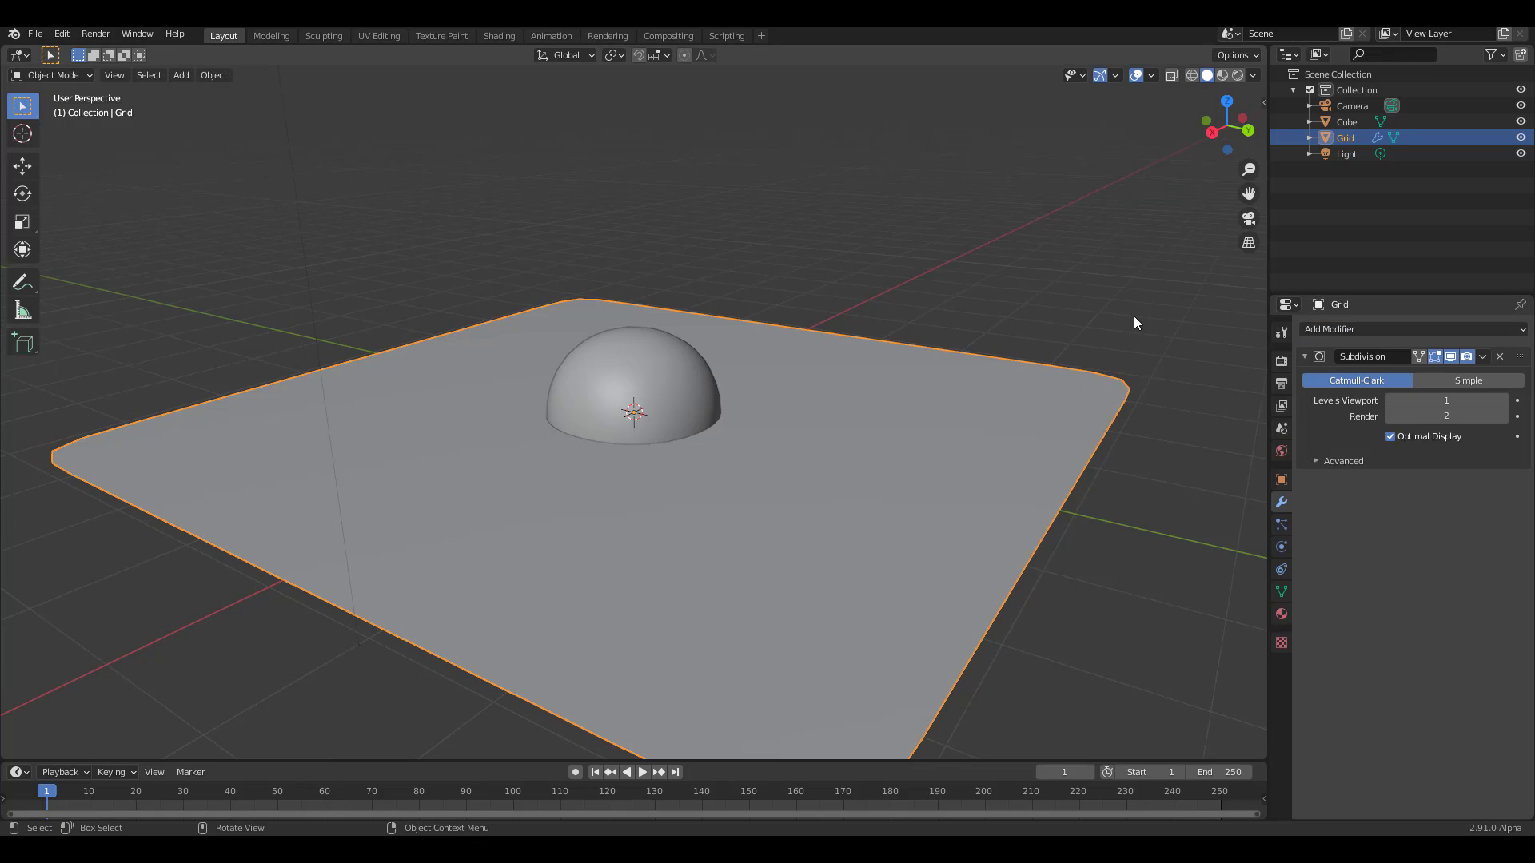
click(1172, 75)
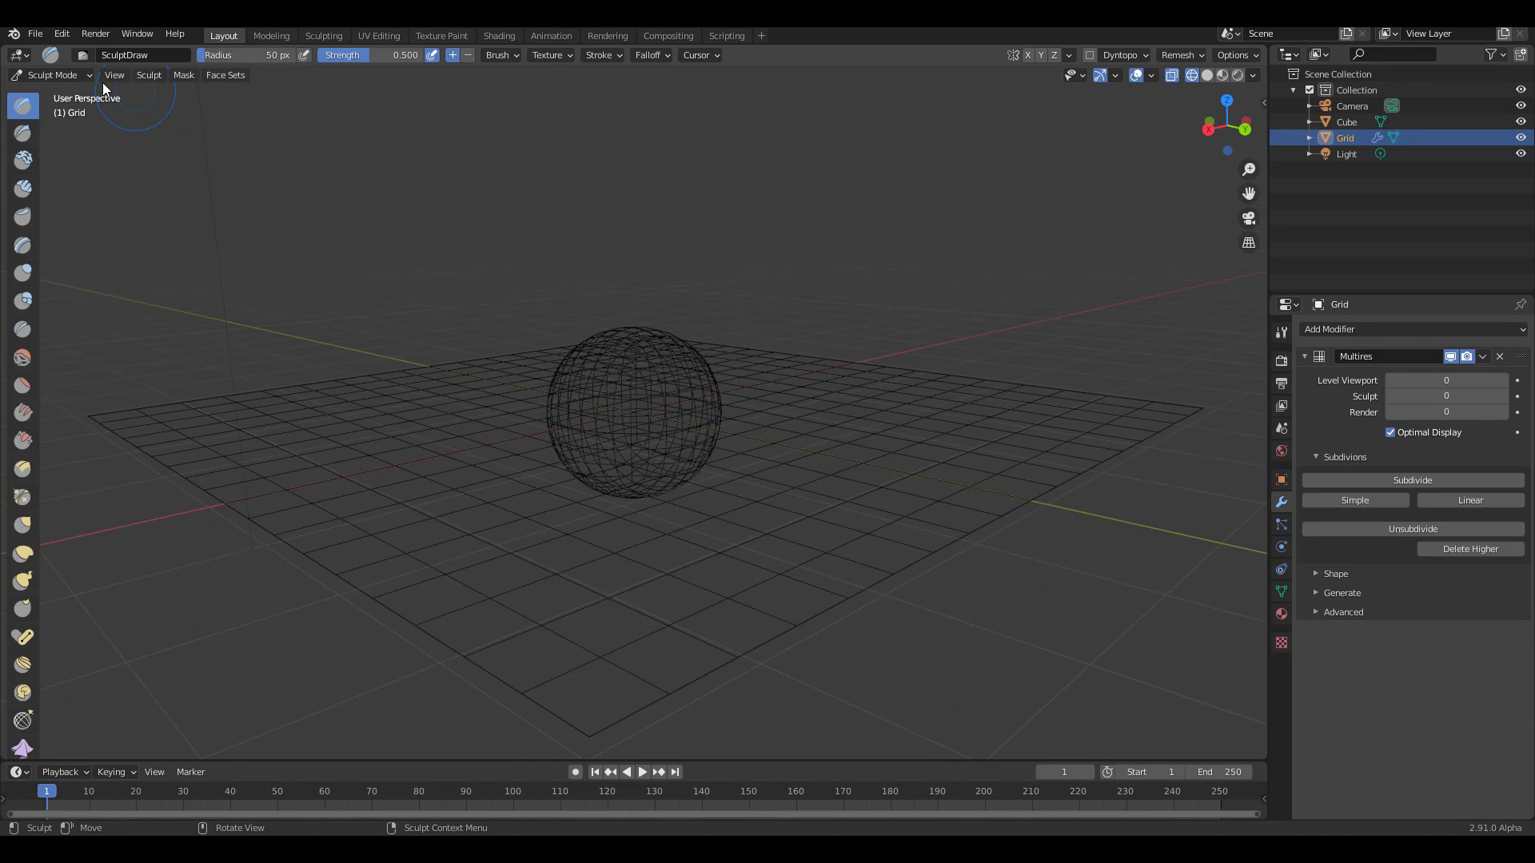
click(52, 74)
click(56, 93)
click(22, 165)
key(g)
key(z)
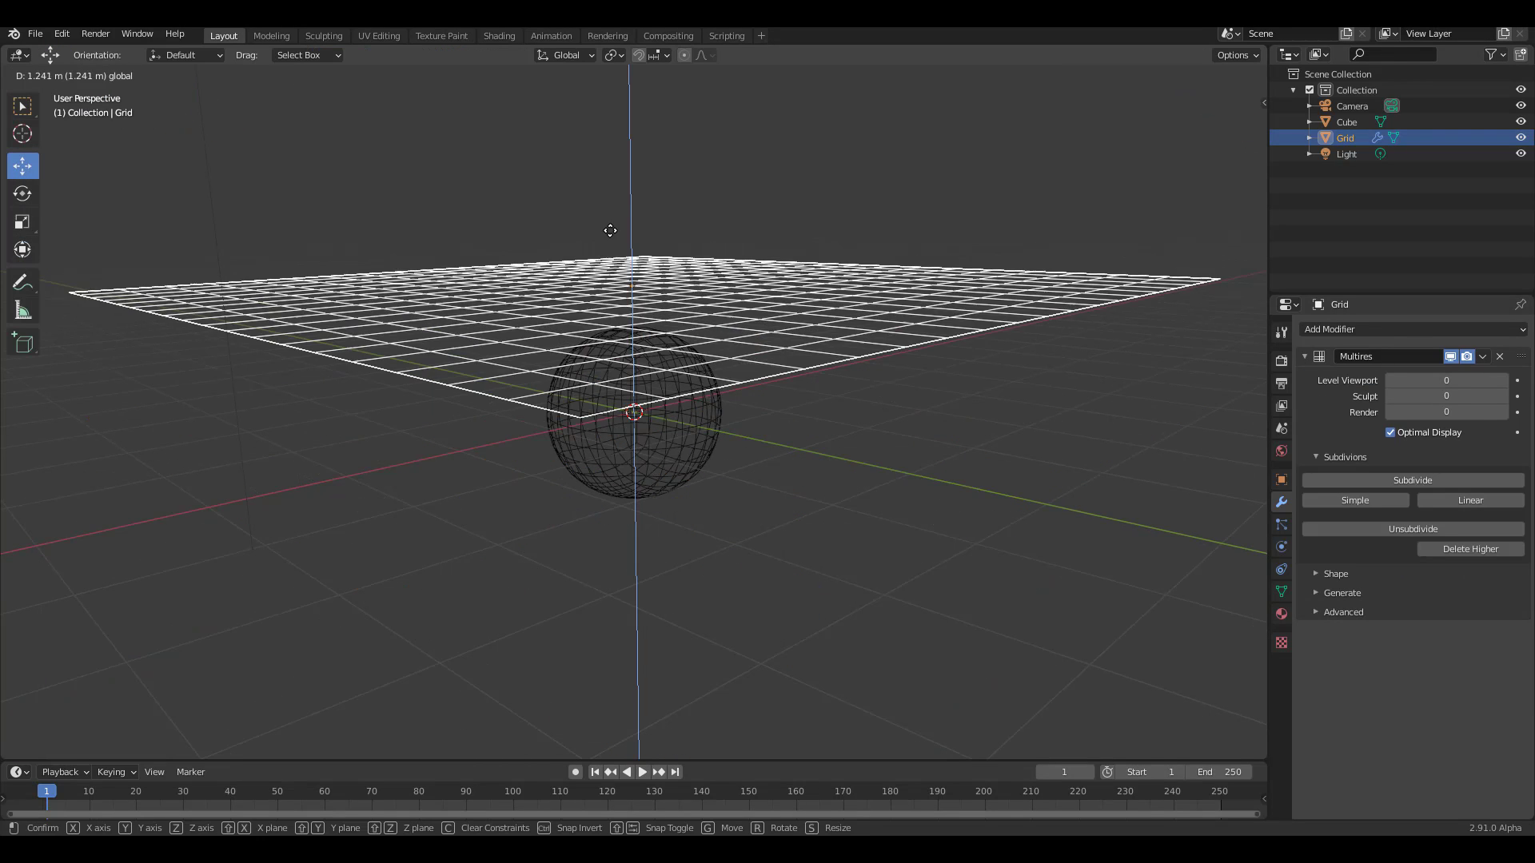
click(610, 230)
- Add a Collision modifier to the sphere
click(707, 384)
middle_drag(751, 449, 642, 498)
click(1393, 329)
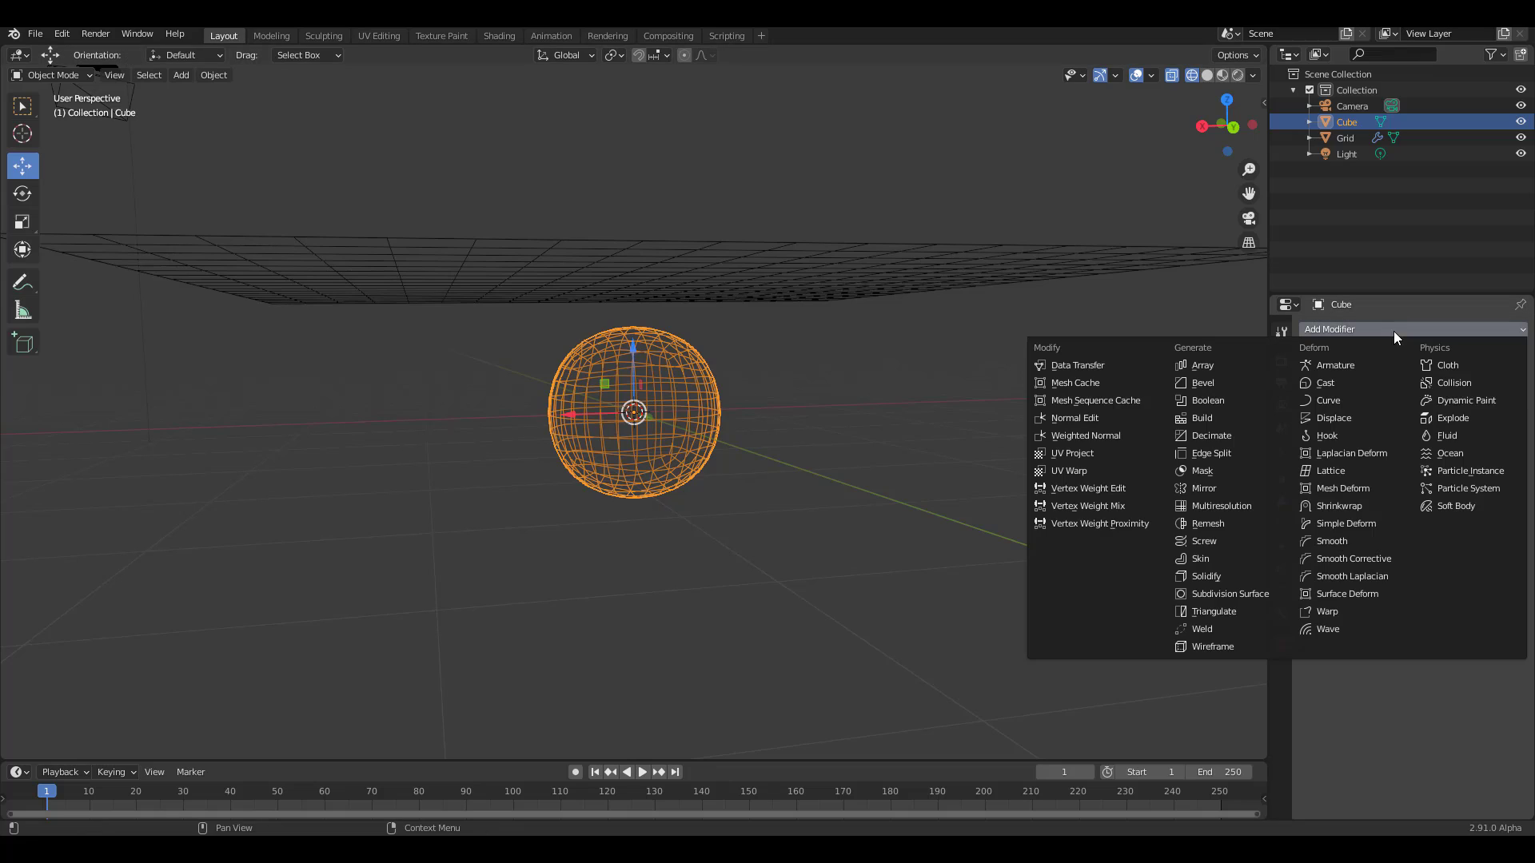
click(1474, 382)
- Enter Sculpt Mode and test the Gravity Cloth Filter on the grid, then undo it
click(51, 74)
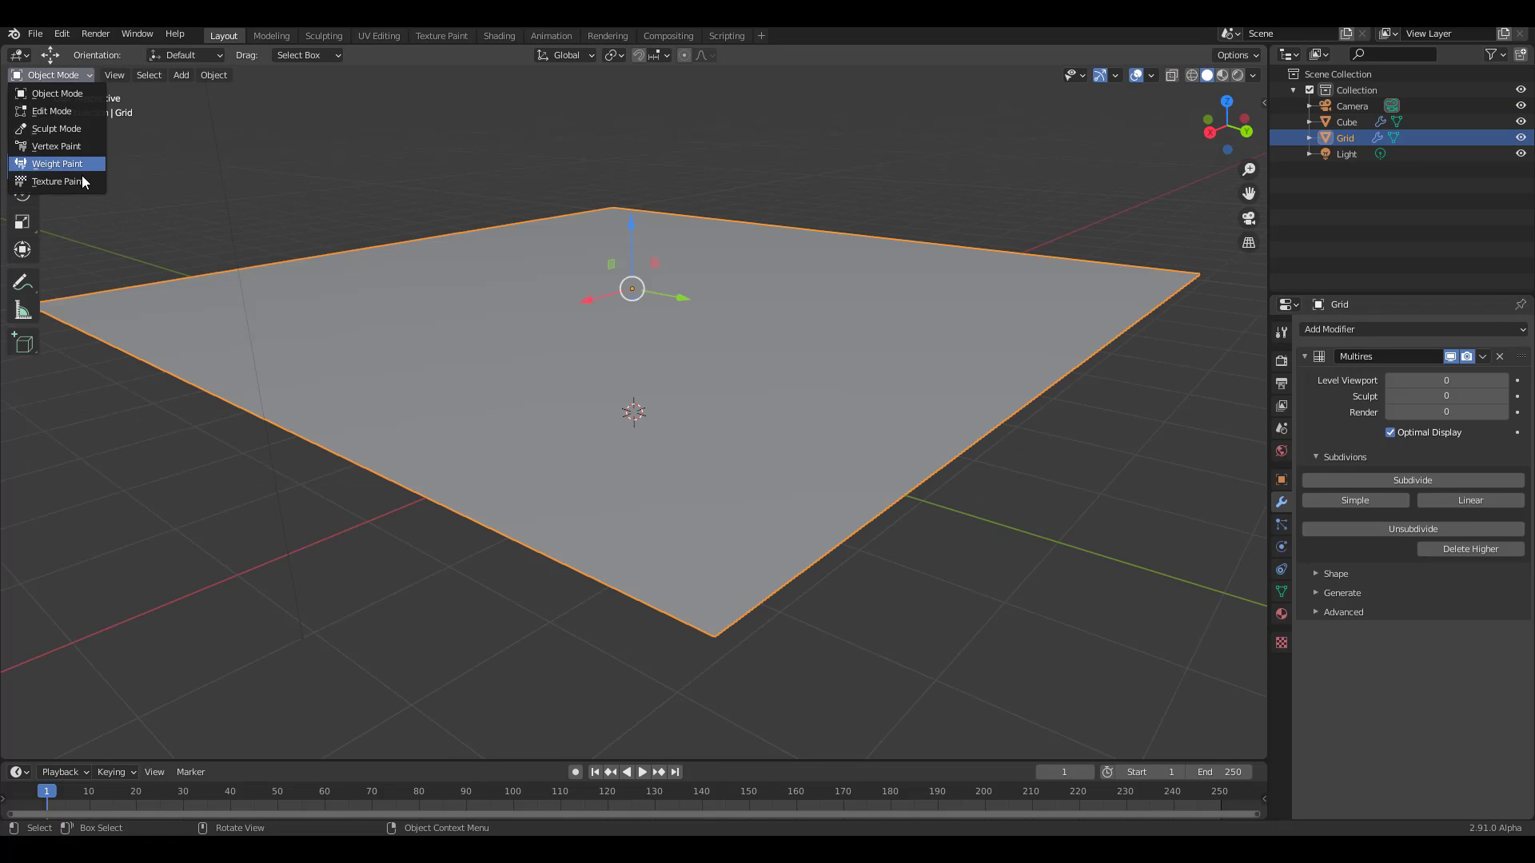
click(69, 128)
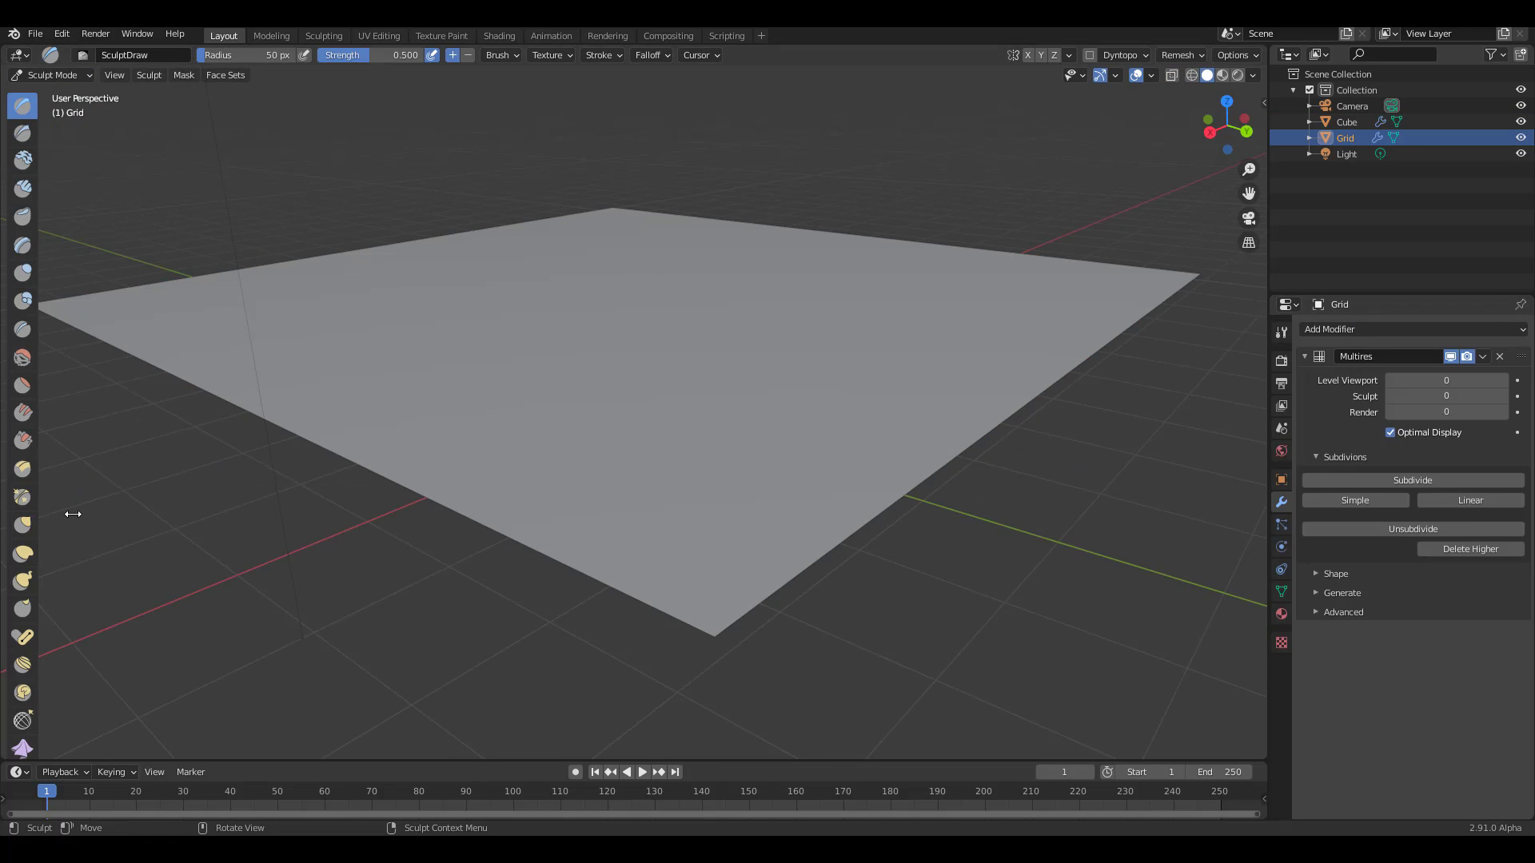
drag(40, 525, 70, 527)
click(53, 562)
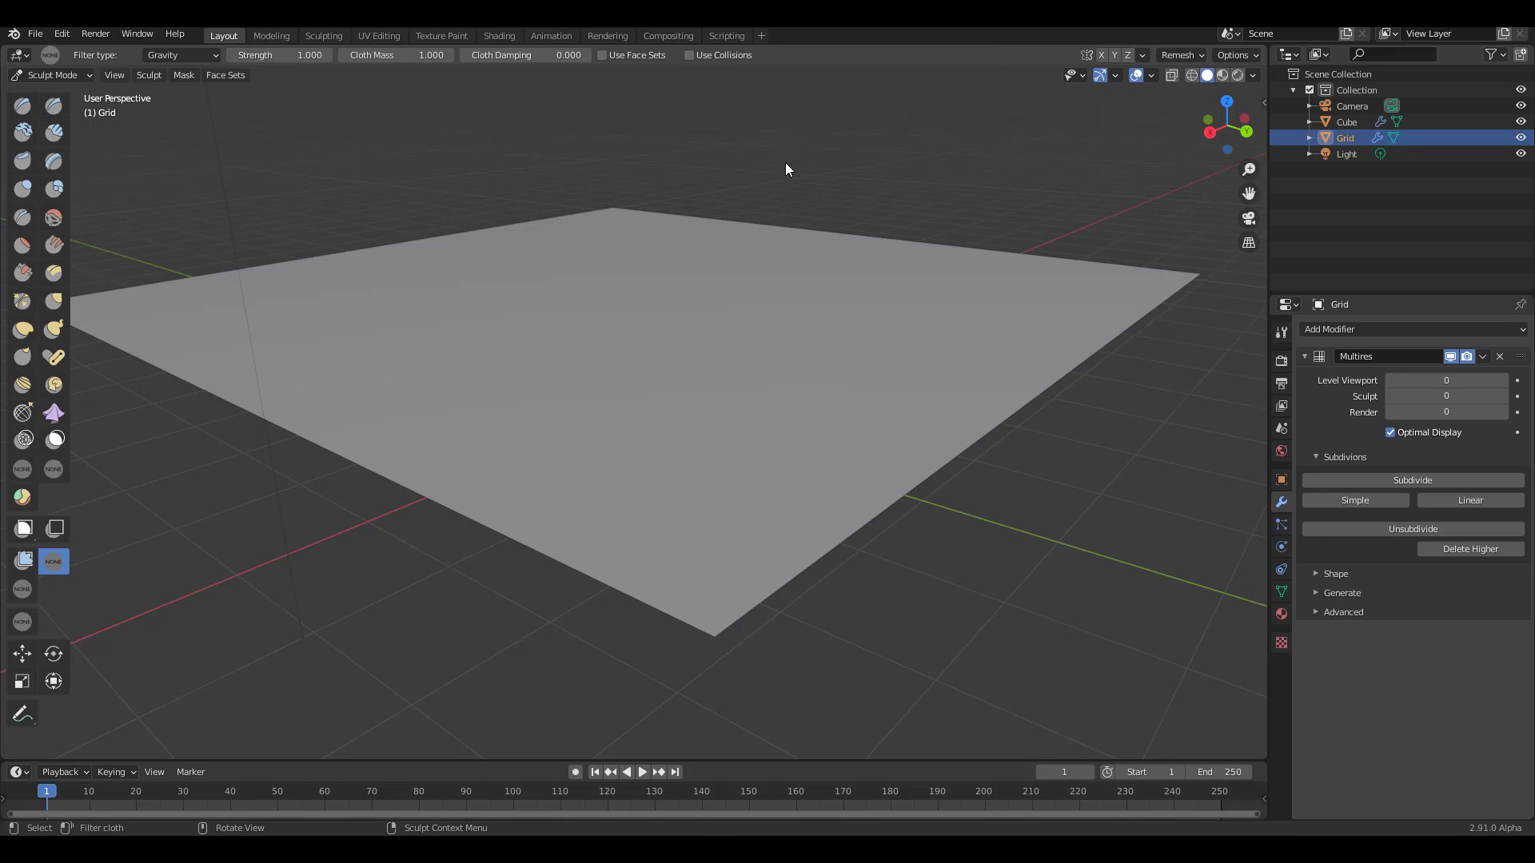
drag(736, 170, 780, 175)
key(ctrl+z)
- Enable Use Collisions and drape the grid cloth over the sphere
click(1281, 332)
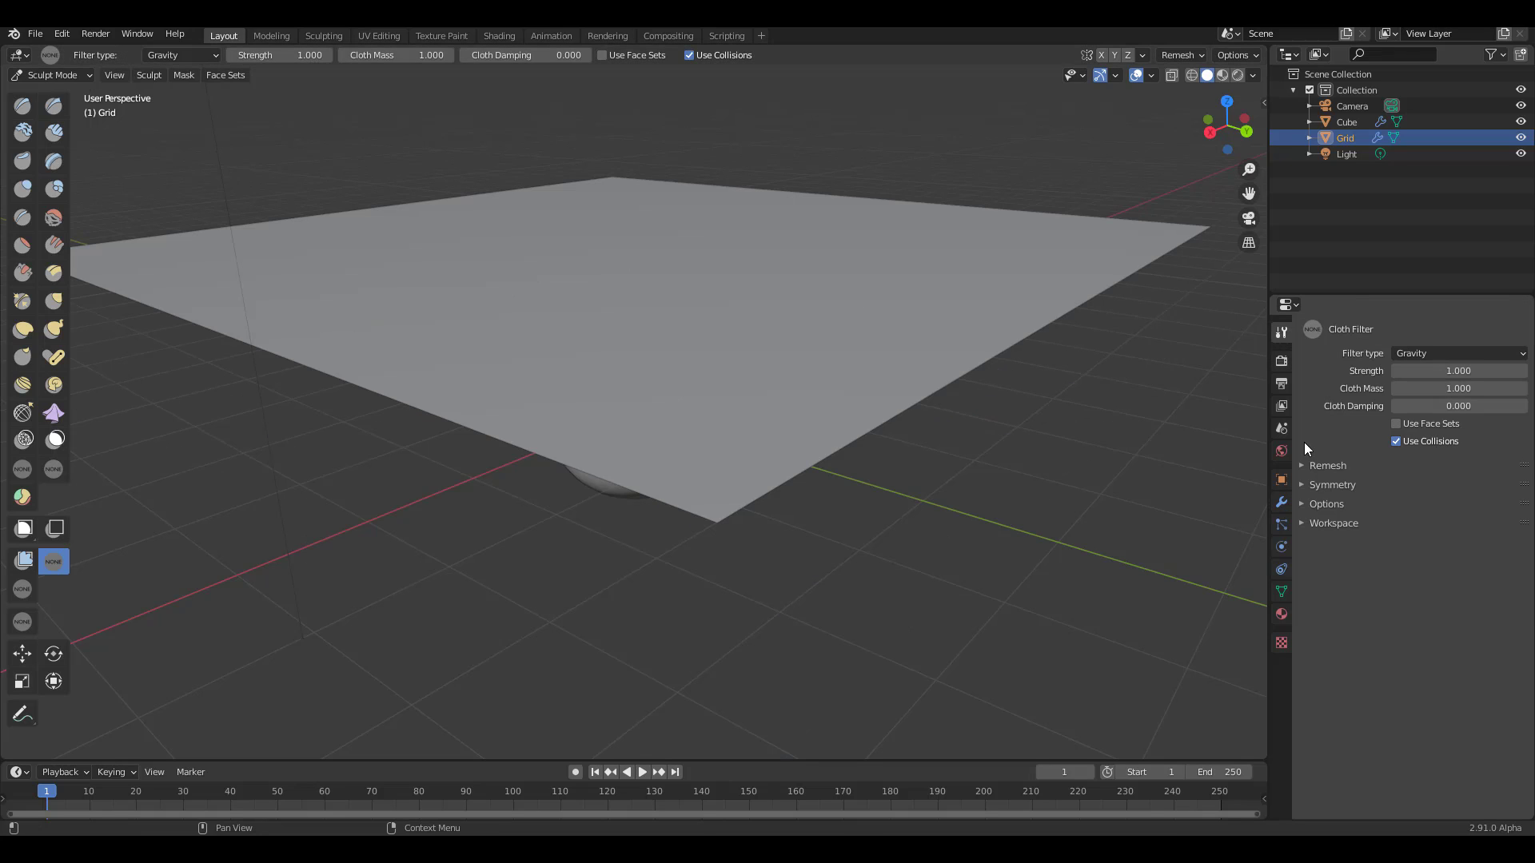
drag(769, 123, 840, 246)
middle_drag(846, 216, 733, 348)
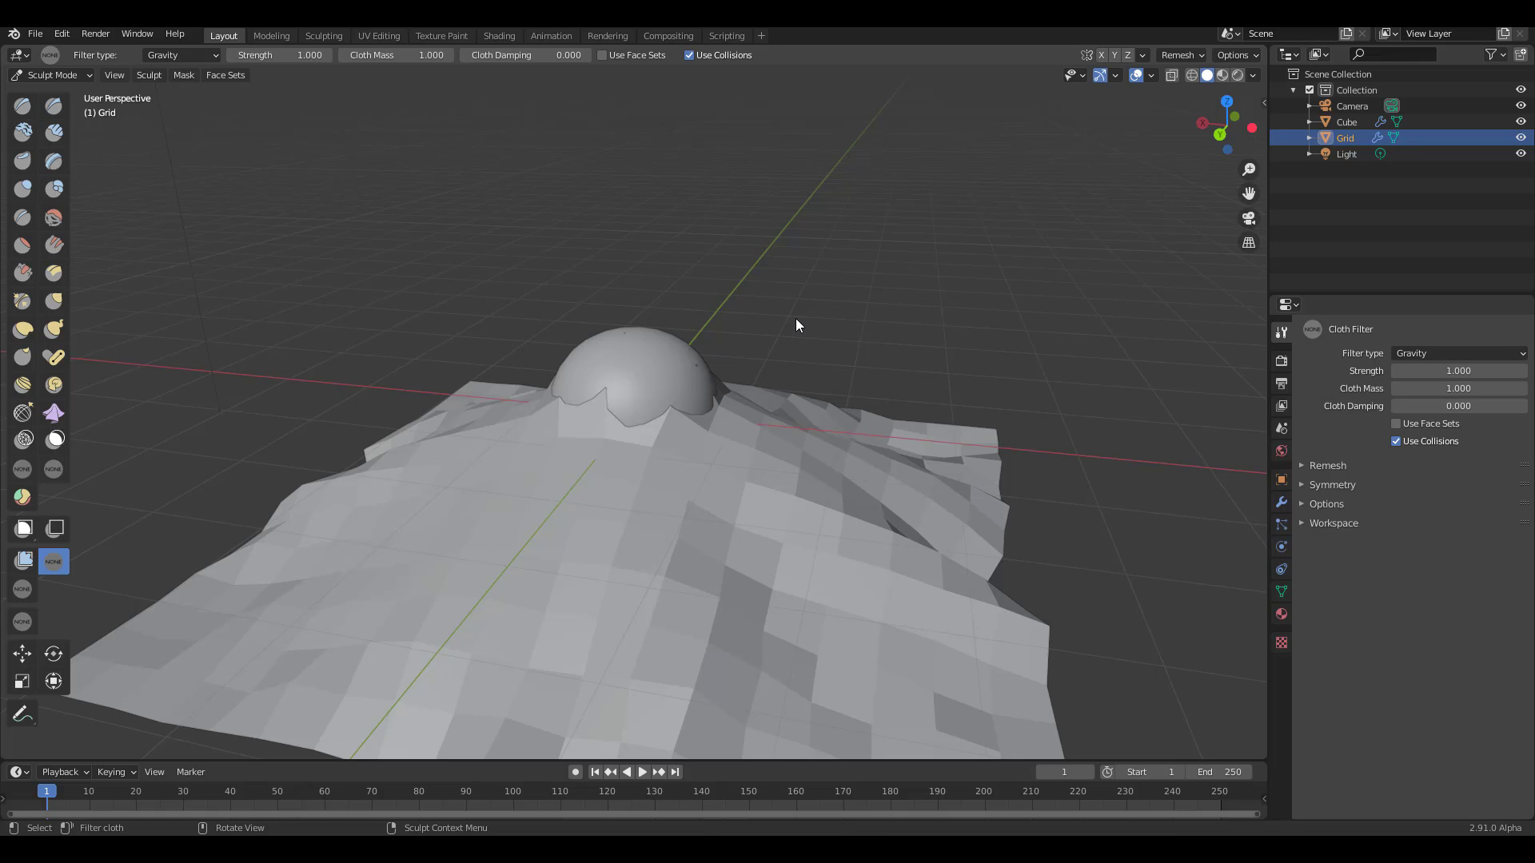
- Subdivide the grid with Multires and drape it over the sphere using the cloth filter
key(ctrl+0)
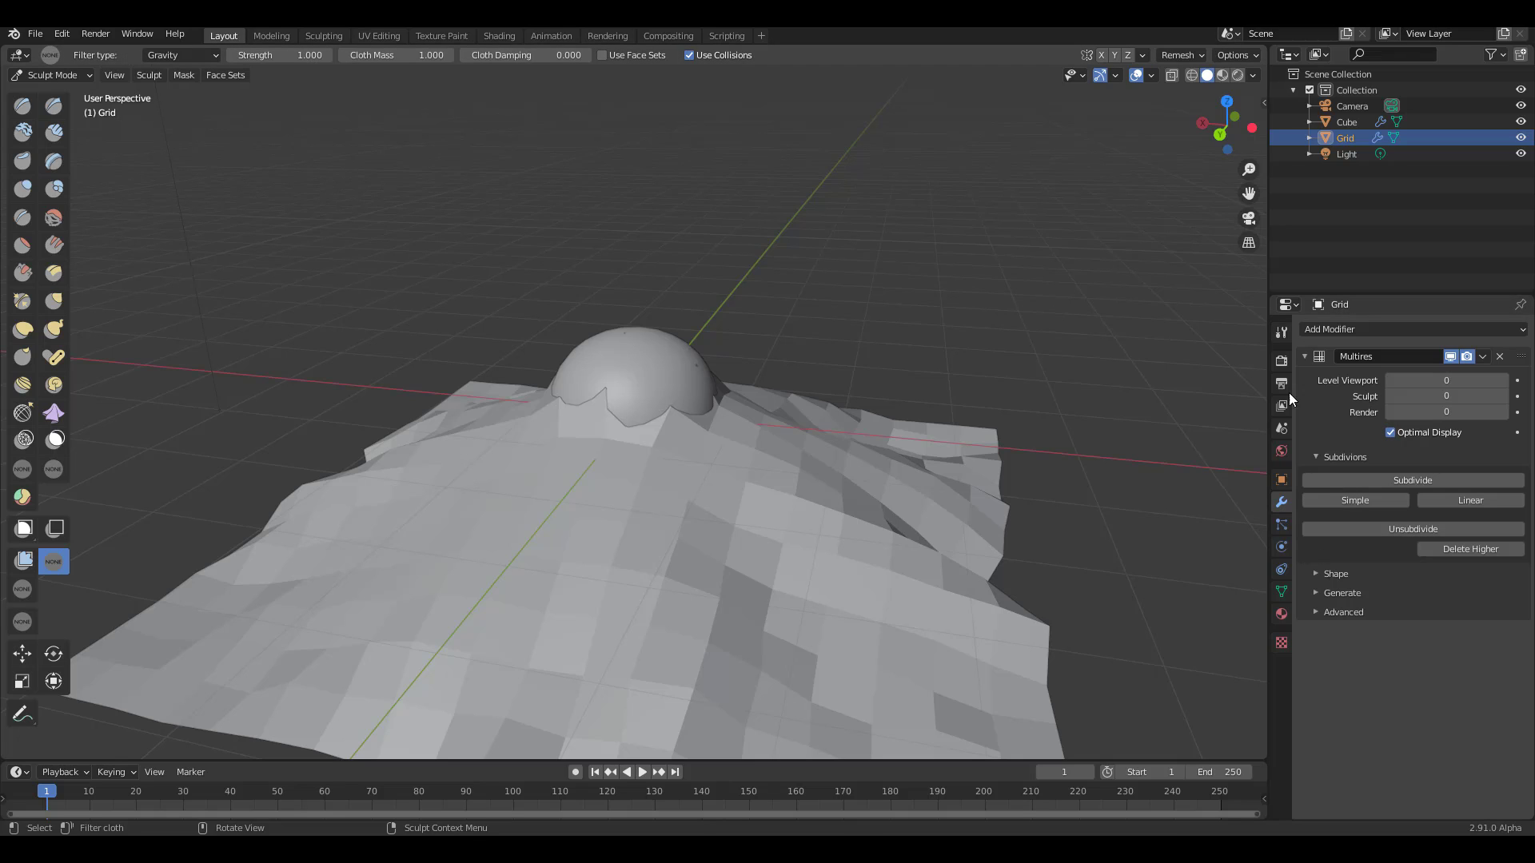
click(1417, 481)
click(1418, 481)
click(1418, 481)
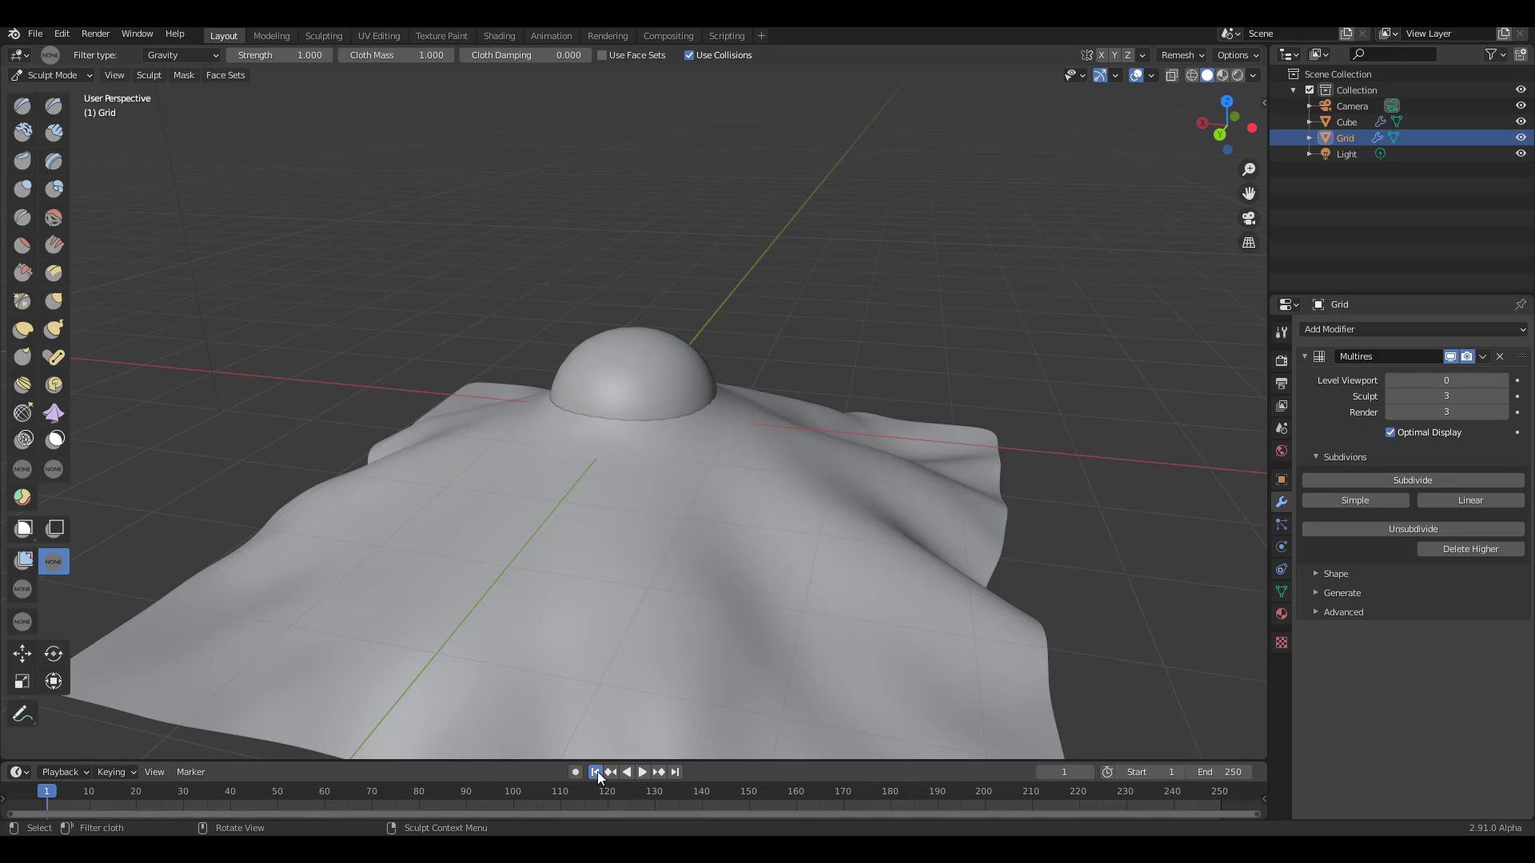
middle_drag(996, 290, 611, 210)
drag(610, 217, 621, 222)
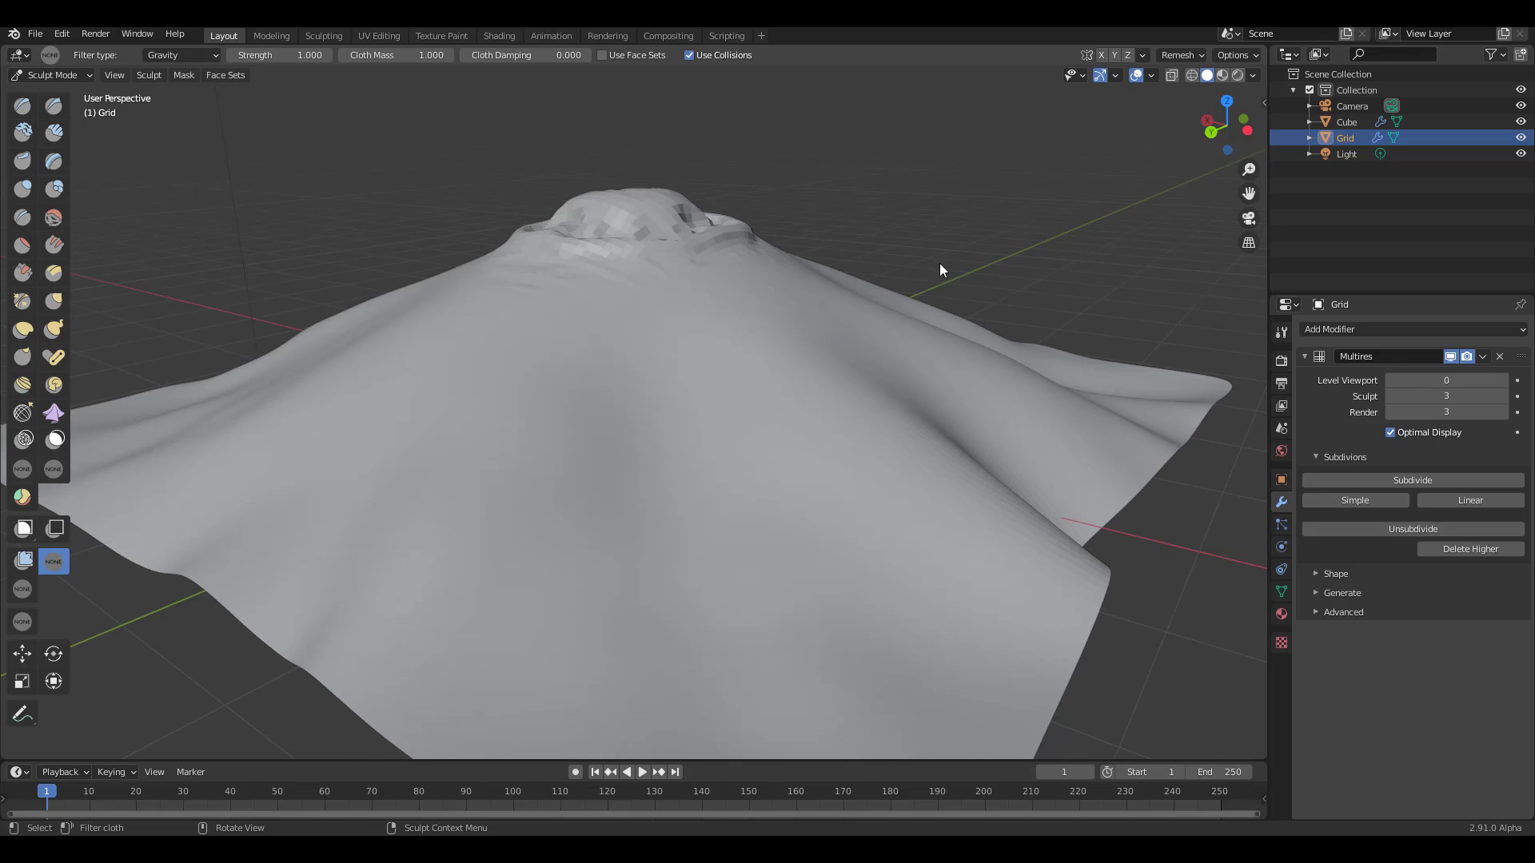
drag(843, 159, 968, 209)
drag(1003, 345, 980, 267)
middle_drag(980, 267, 936, 303)
drag(936, 298, 668, 254)
middle_drag(668, 259, 983, 232)
- Subdivide the Multires further and sculpt a curved ridge up to the sphere's base with the Draw brush
scroll(919, 248, down, 5)
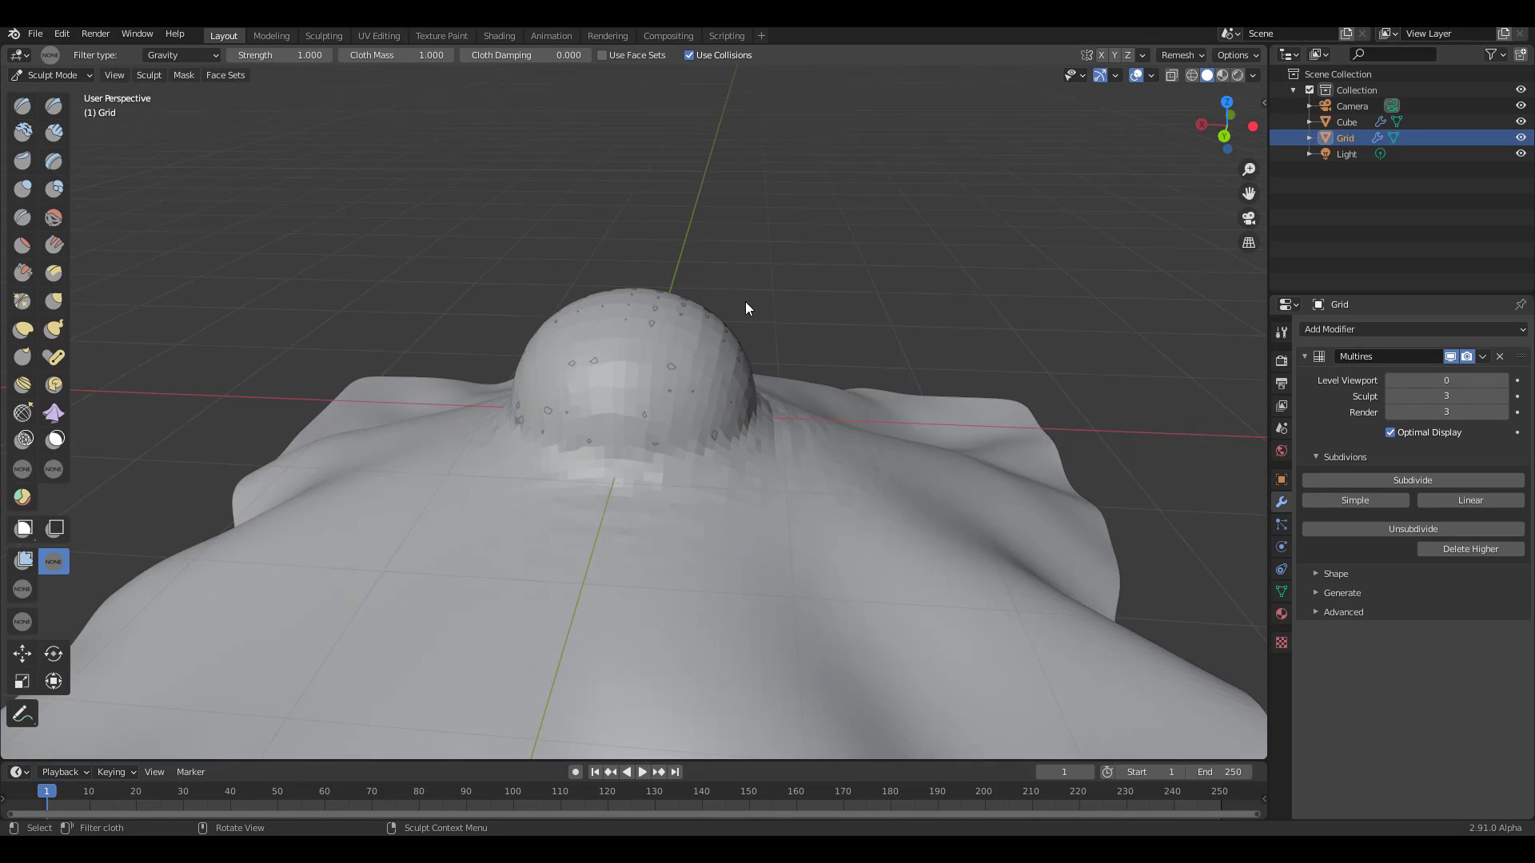
click(1408, 480)
click(1408, 480)
click(23, 105)
mouse_move(667, 552)
mouse_down()
mouse_move(520, 490)
mouse_move(407, 599)
mouse_move(579, 425)
mouse_move(703, 375)
mouse_move(596, 320)
mouse_move(568, 548)
mouse_move(536, 440)
mouse_move(689, 445)
mouse_up()
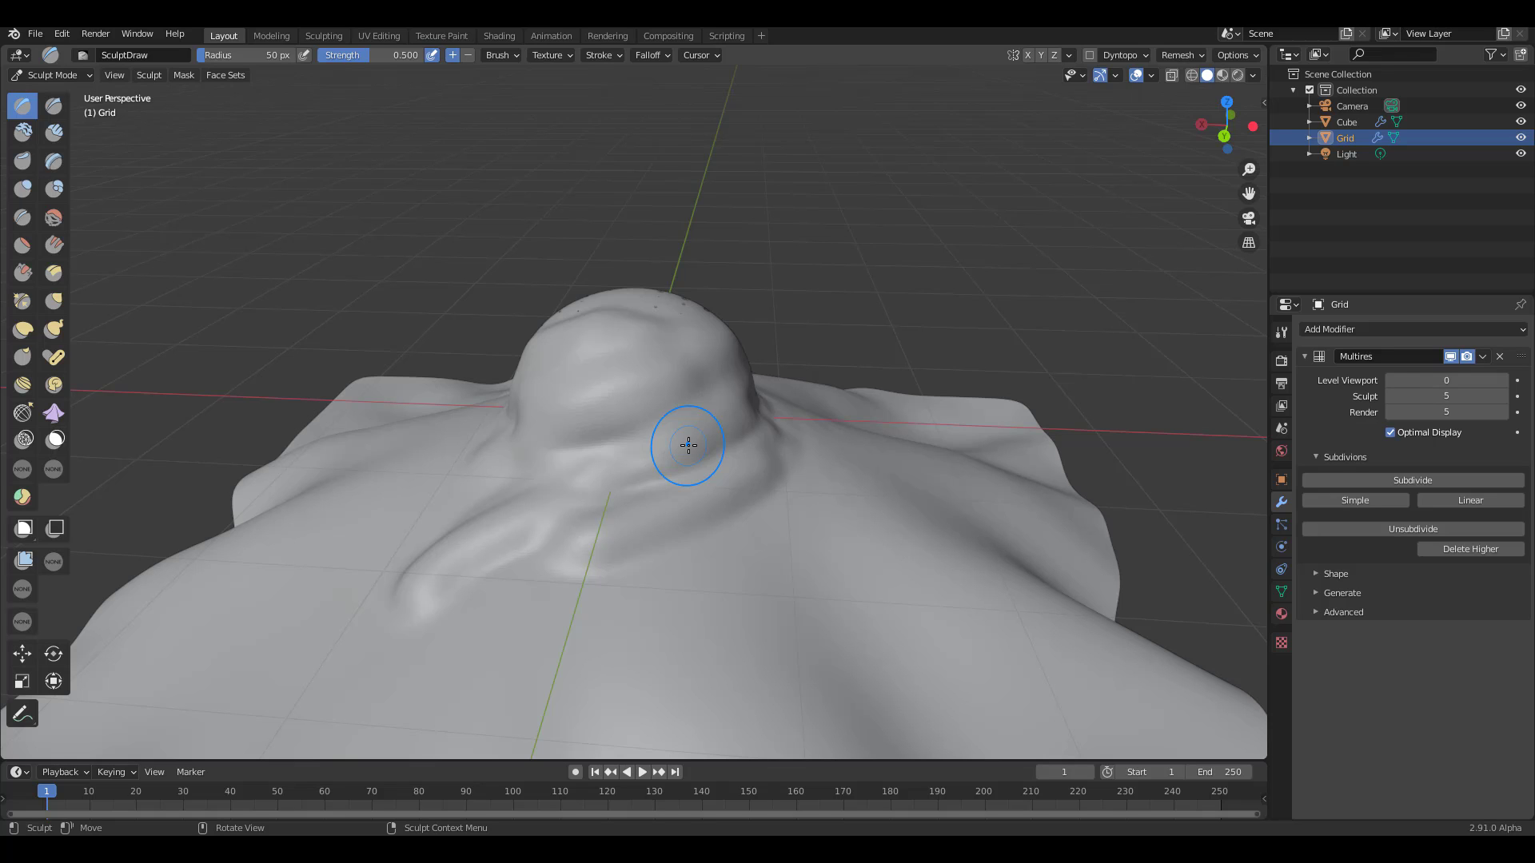
- Delete the Multires modifier and drape the grid downward with a Gravity cloth filter
mouse_move(688, 445)
middle_down()
mouse_move(810, 567)
mouse_move(800, 479)
mouse_move(818, 372)
middle_up()
click(1500, 356)
click(54, 562)
drag(680, 383, 996, 474)
- Apply Shade Smooth to the grid in Object Mode, then return to Sculpt Mode
key(ctrl+Tab)
right_click(846, 183)
click(847, 182)
click(77, 75)
click(63, 94)
click(48, 77)
click(51, 137)
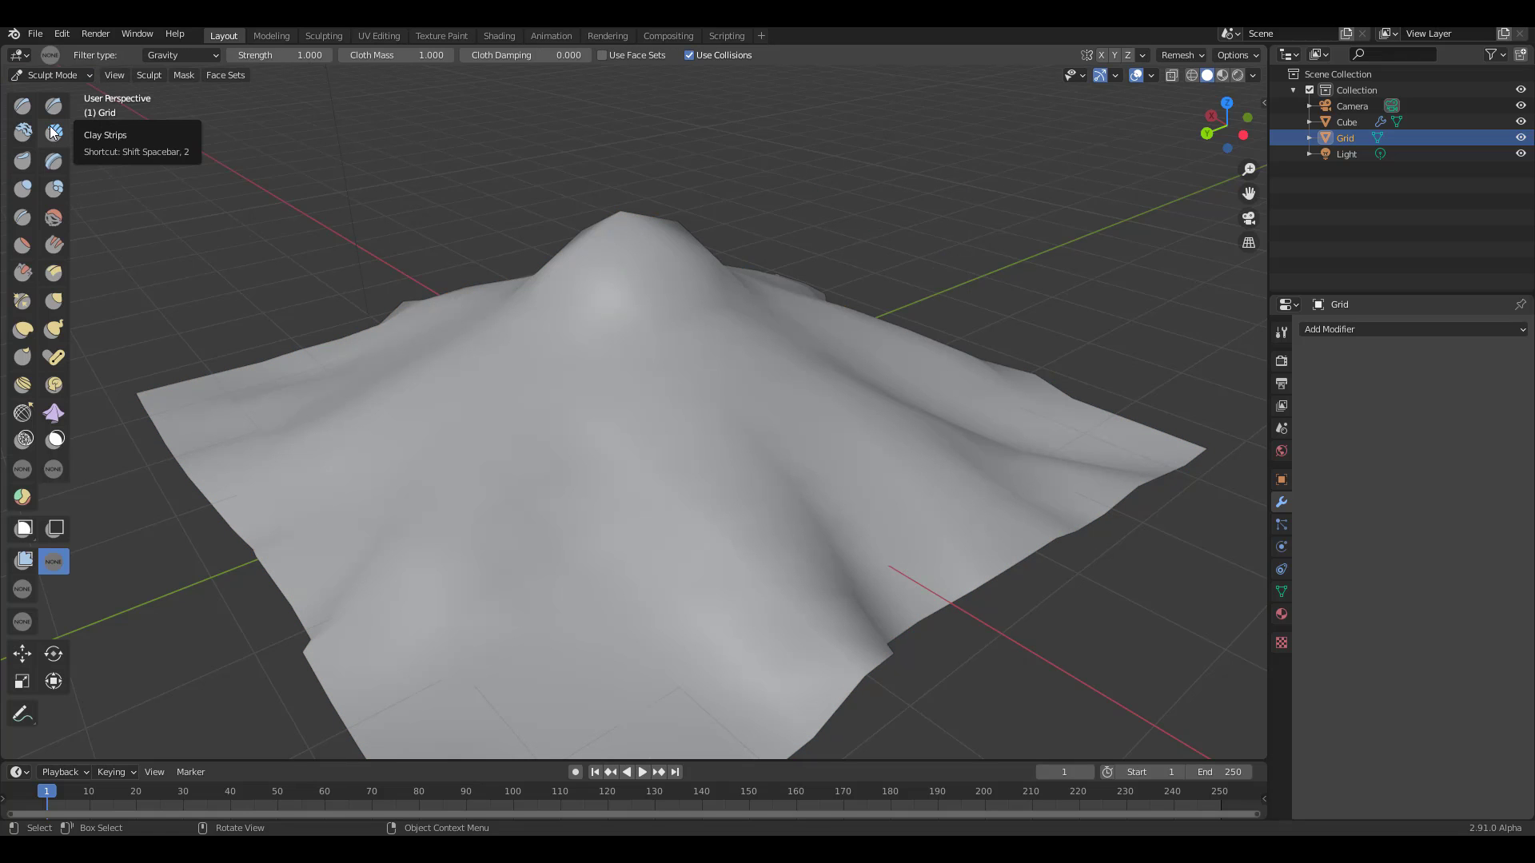
- Select the Cloth brush with a 105 px radius and show its Active Tool settings
click(54, 412)
scroll(655, 319, down, 4)
middle_drag(650, 325, 616, 349)
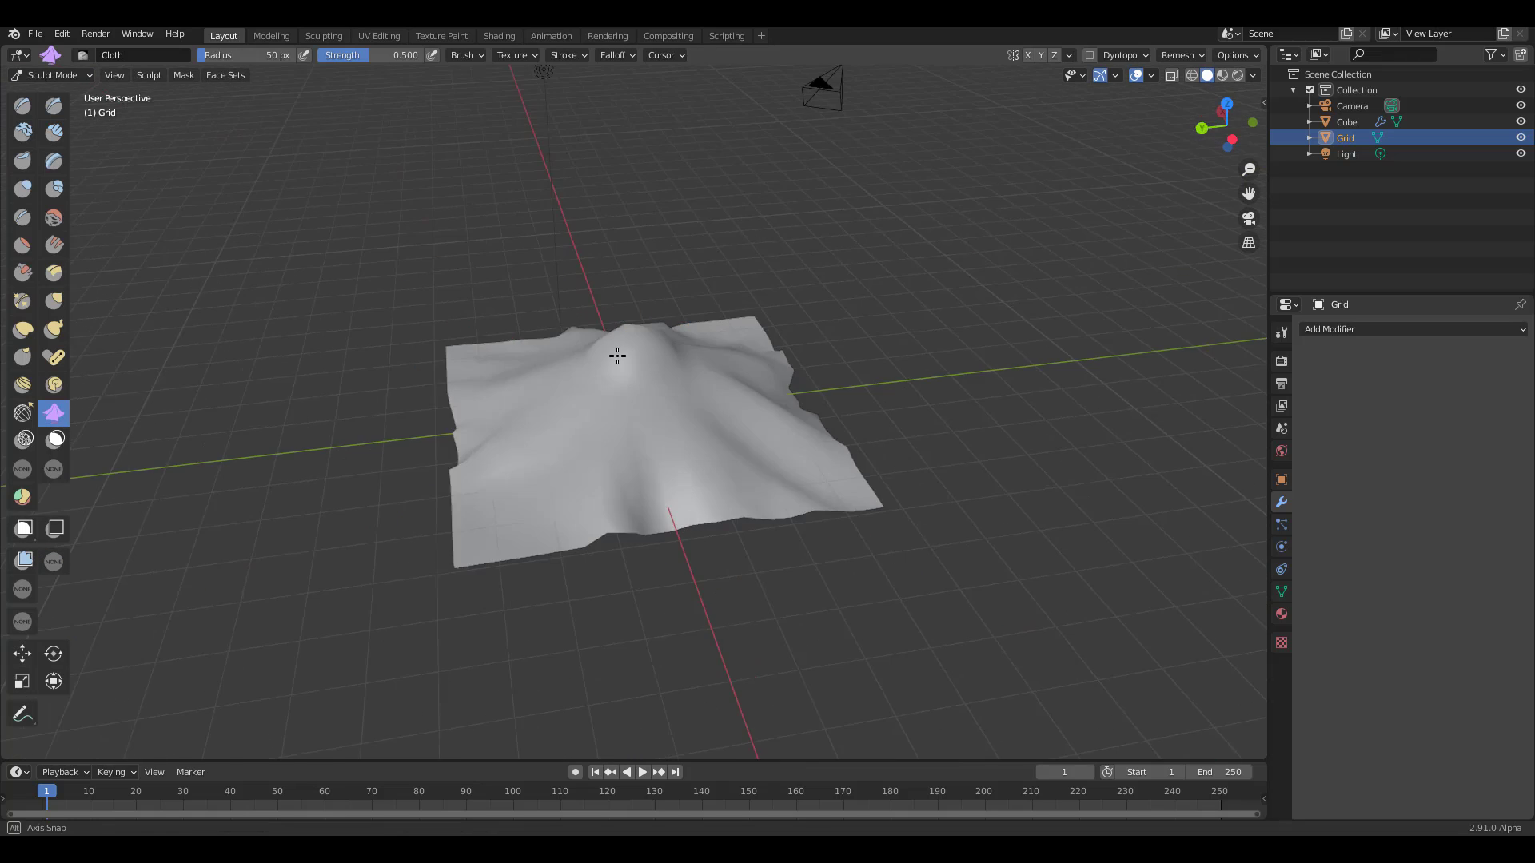
key(f)
click(661, 404)
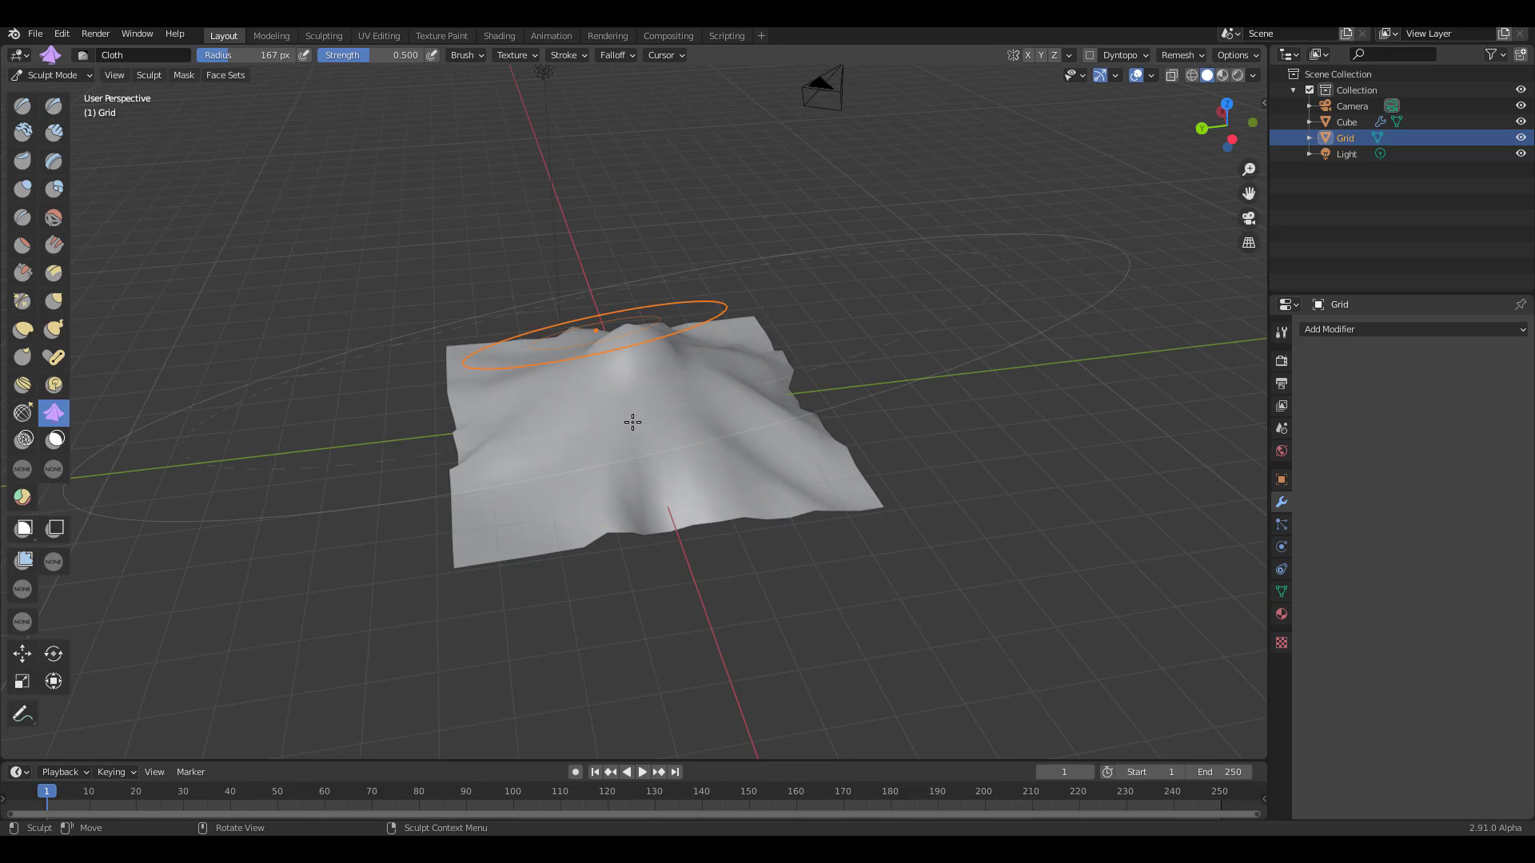
key(f)
click(621, 391)
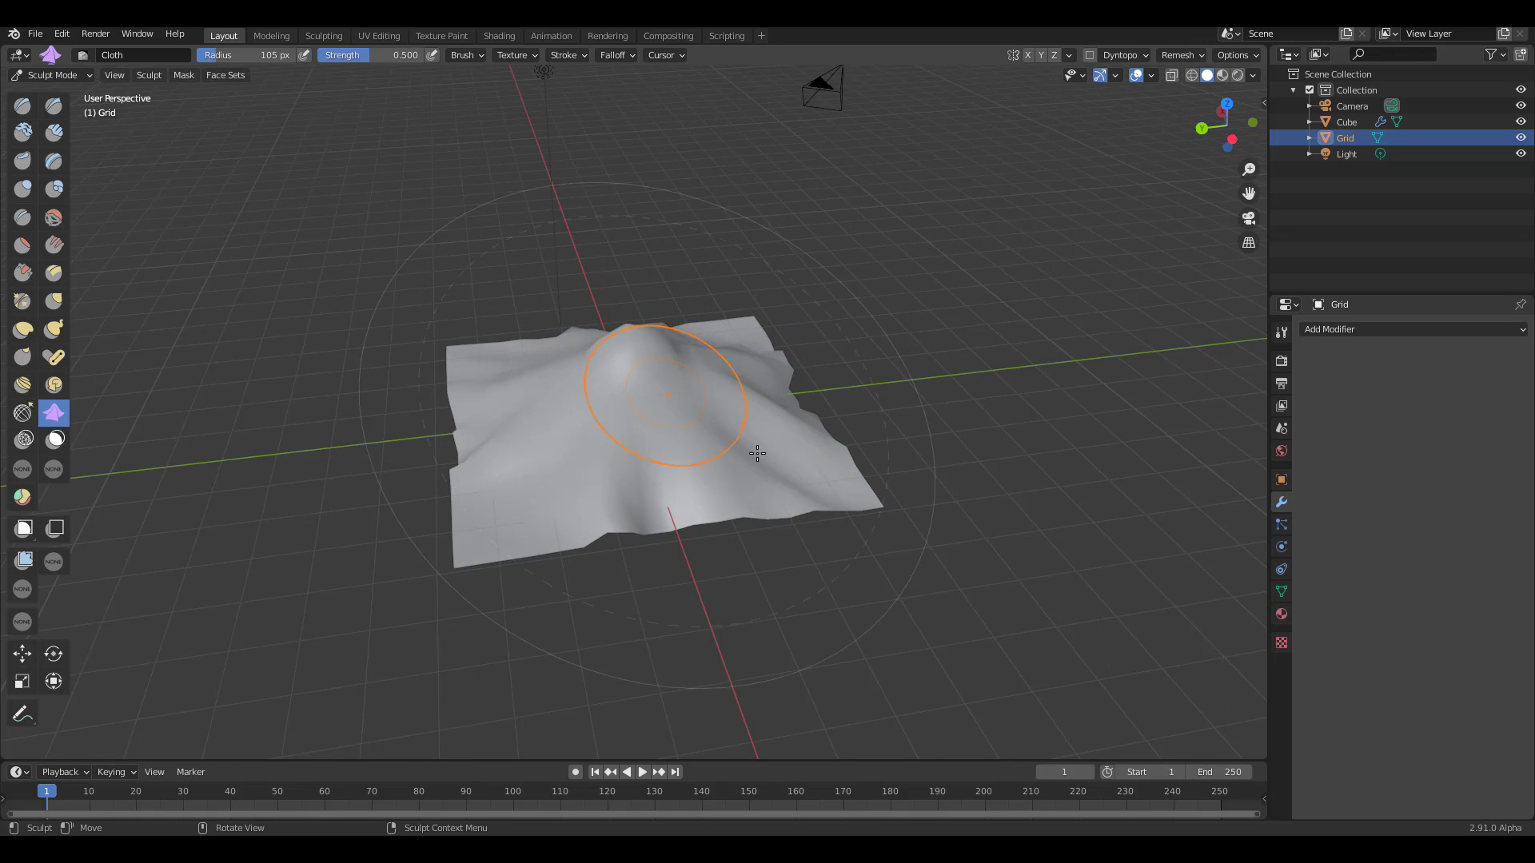
click(1282, 334)
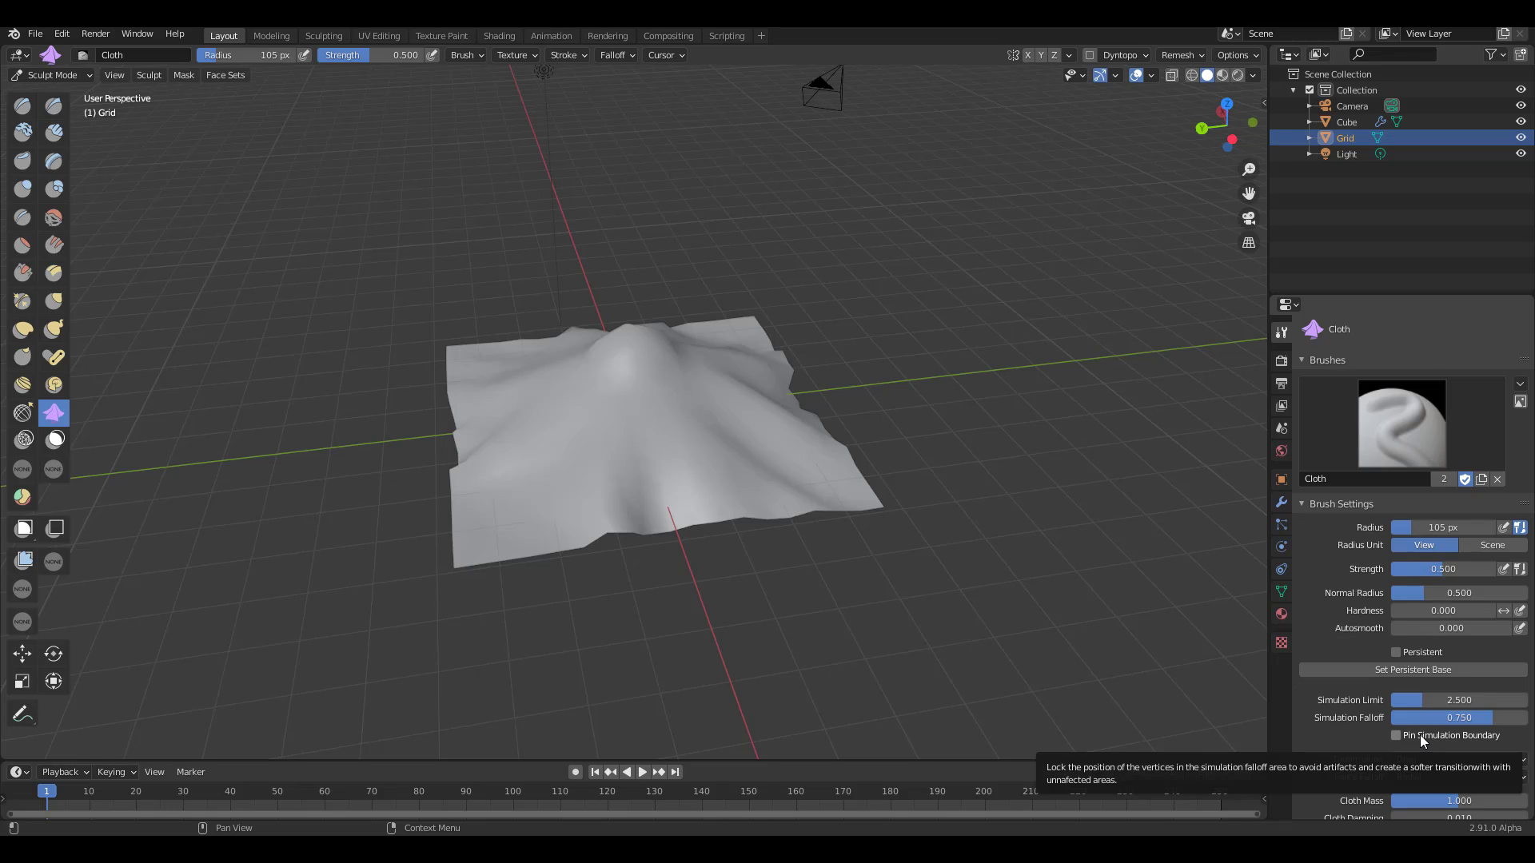
- Enable Pin Simulation Boundary and Enable Collisions, then tug the cloth toward the peak
scroll(1337, 736, down, 2)
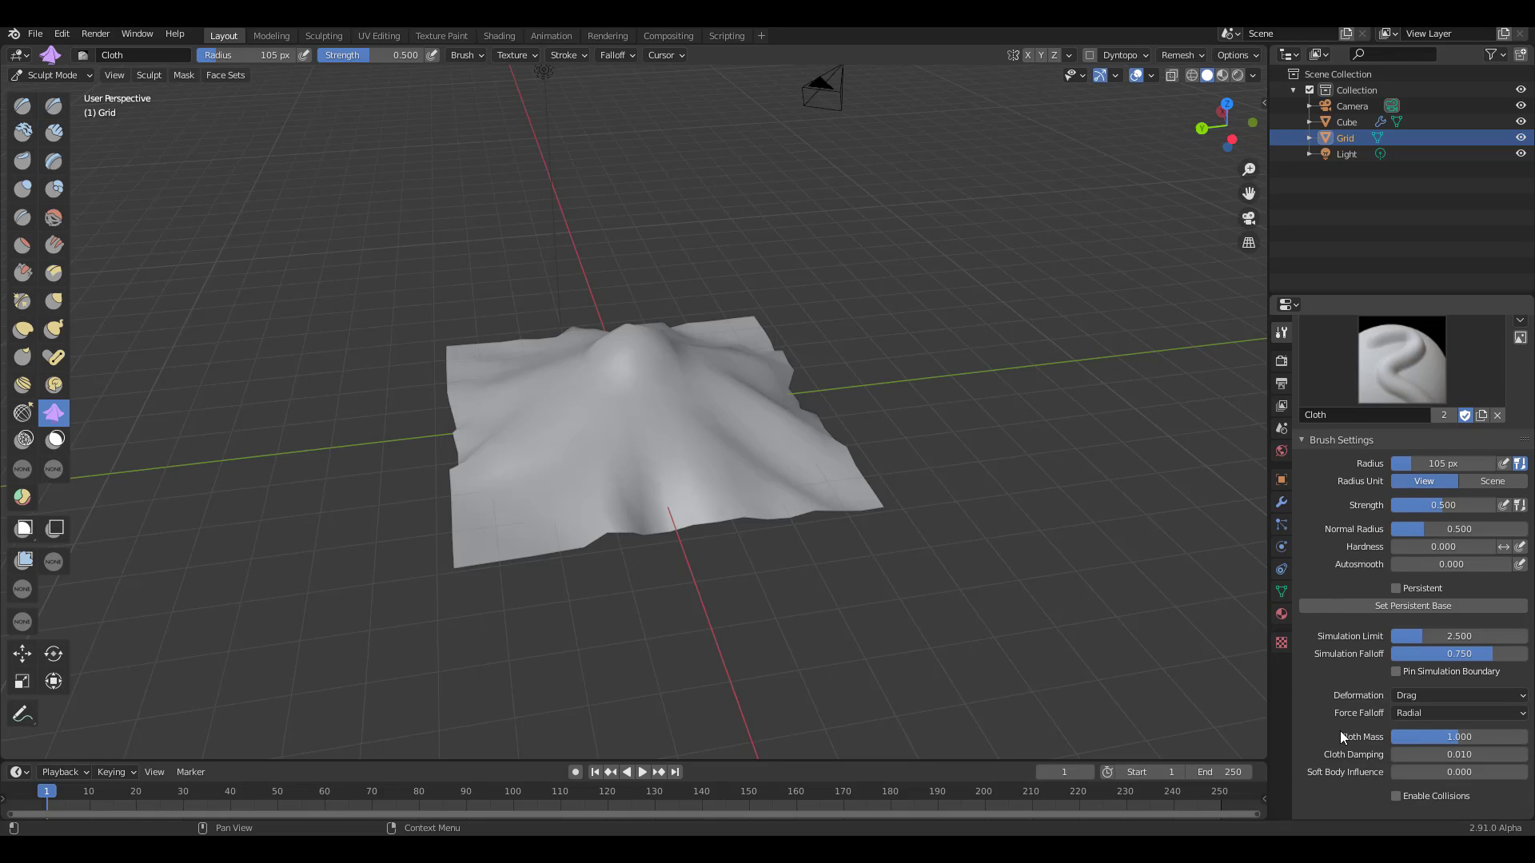
click(1420, 670)
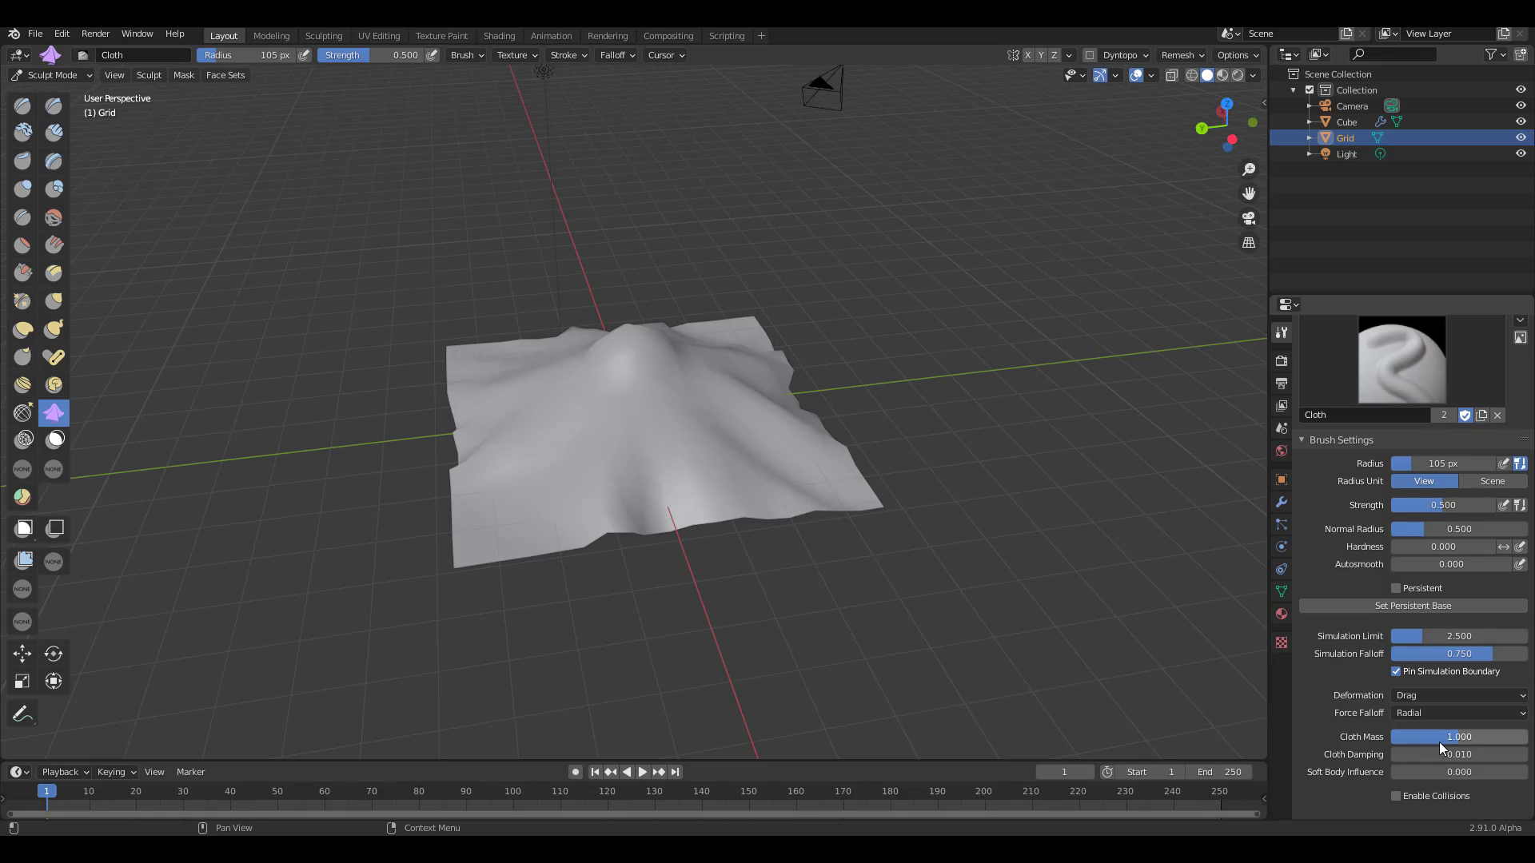
click(1401, 796)
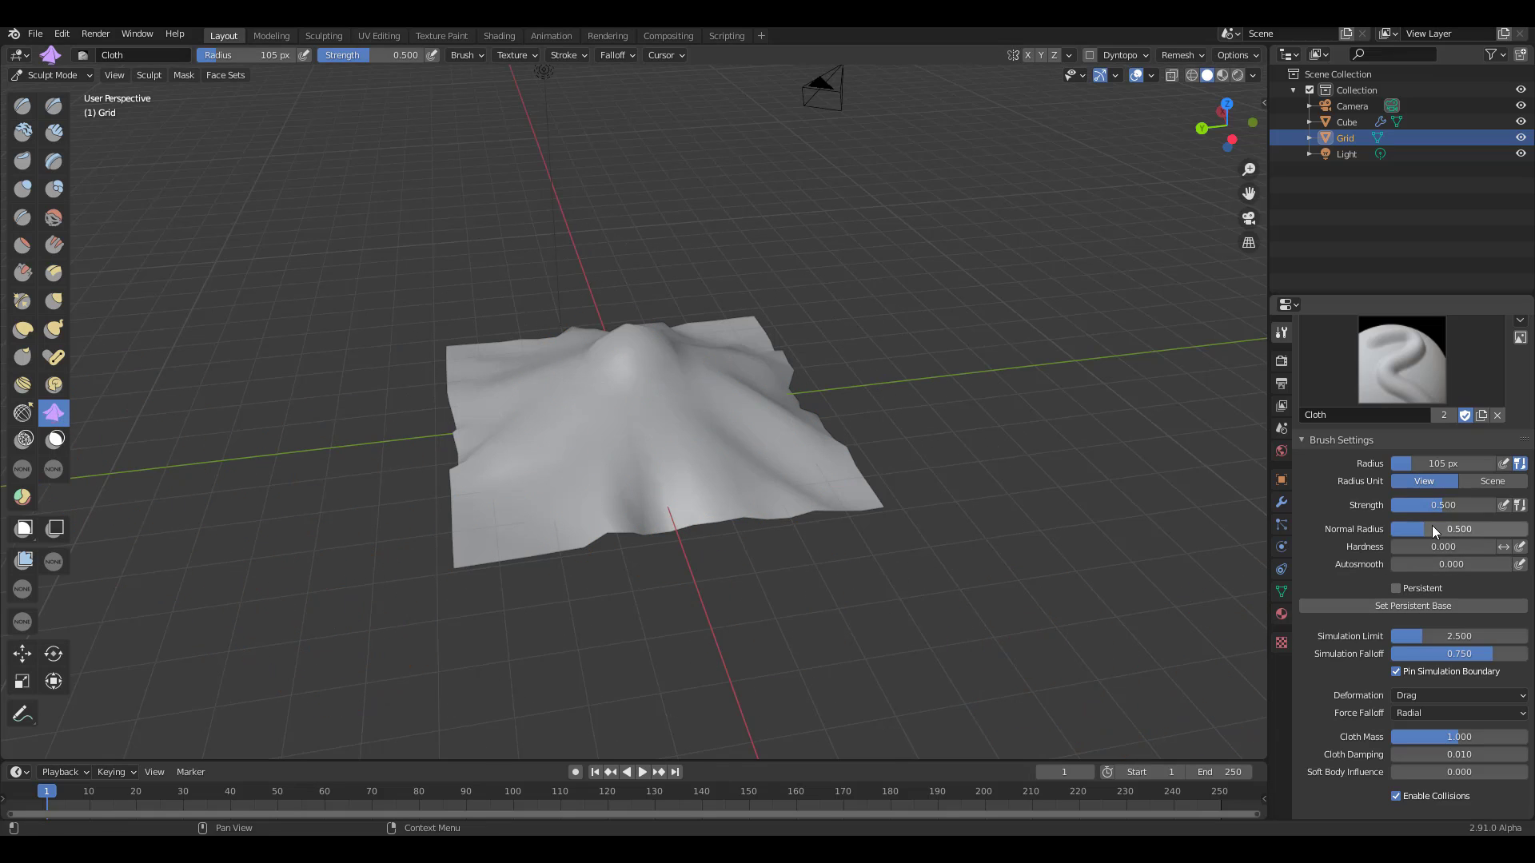
mouse_move(719, 463)
mouse_down()
mouse_move(812, 464)
mouse_move(734, 385)
mouse_move(688, 458)
mouse_move(771, 397)
mouse_move(680, 425)
mouse_move(750, 352)
mouse_move(685, 440)
mouse_move(683, 362)
mouse_move(753, 445)
mouse_move(709, 449)
mouse_up()
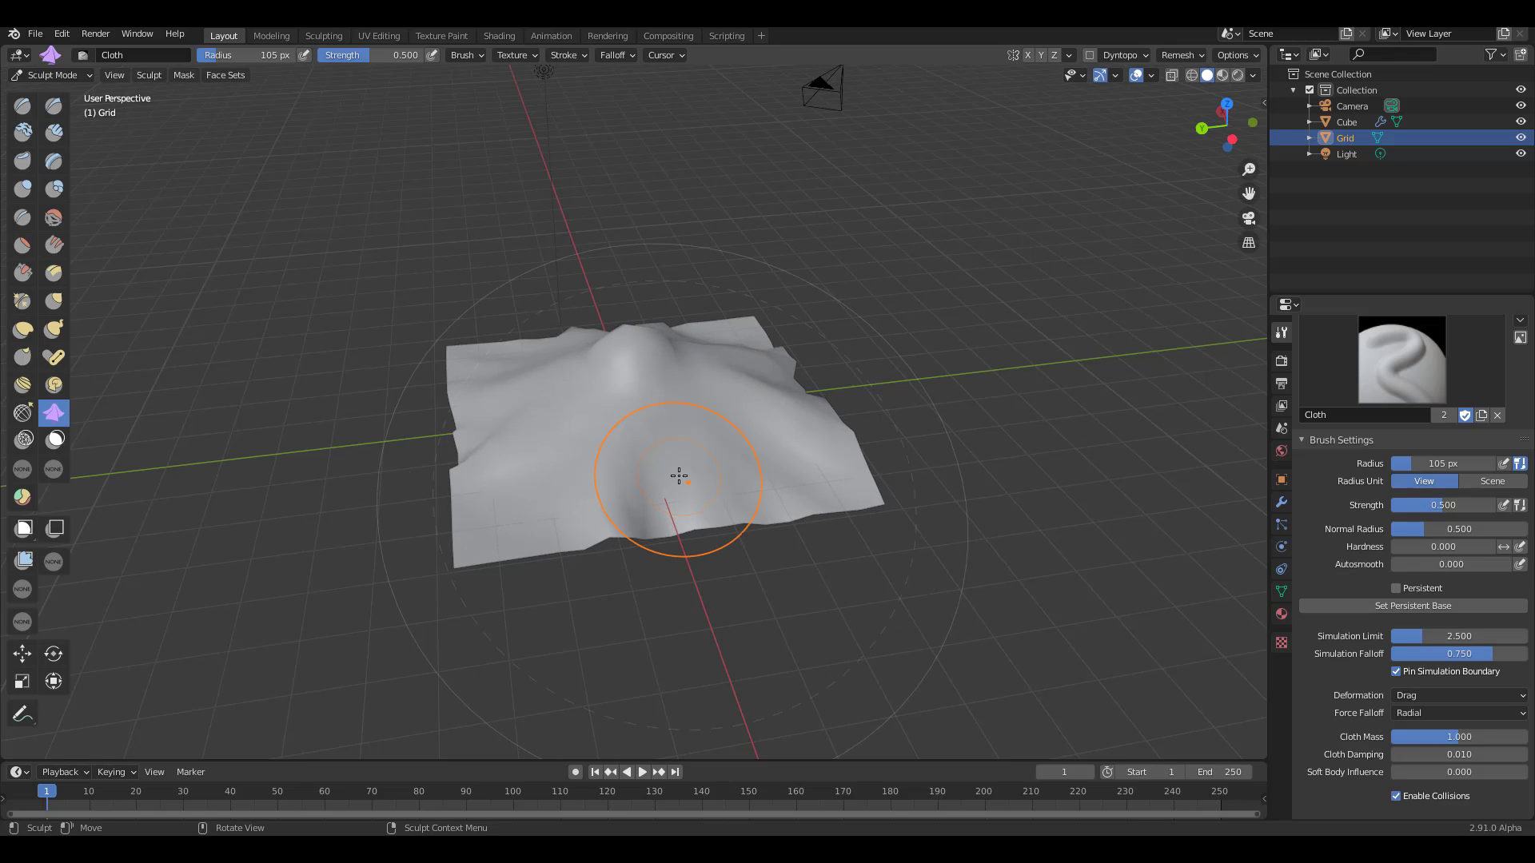
mouse_move(685, 479)
mouse_down()
mouse_move(627, 332)
mouse_move(682, 349)
mouse_move(621, 339)
mouse_up()
- Set the Cloth brush strength to 1.000 and crease the grid into a deep central fold
drag(376, 54, 428, 54)
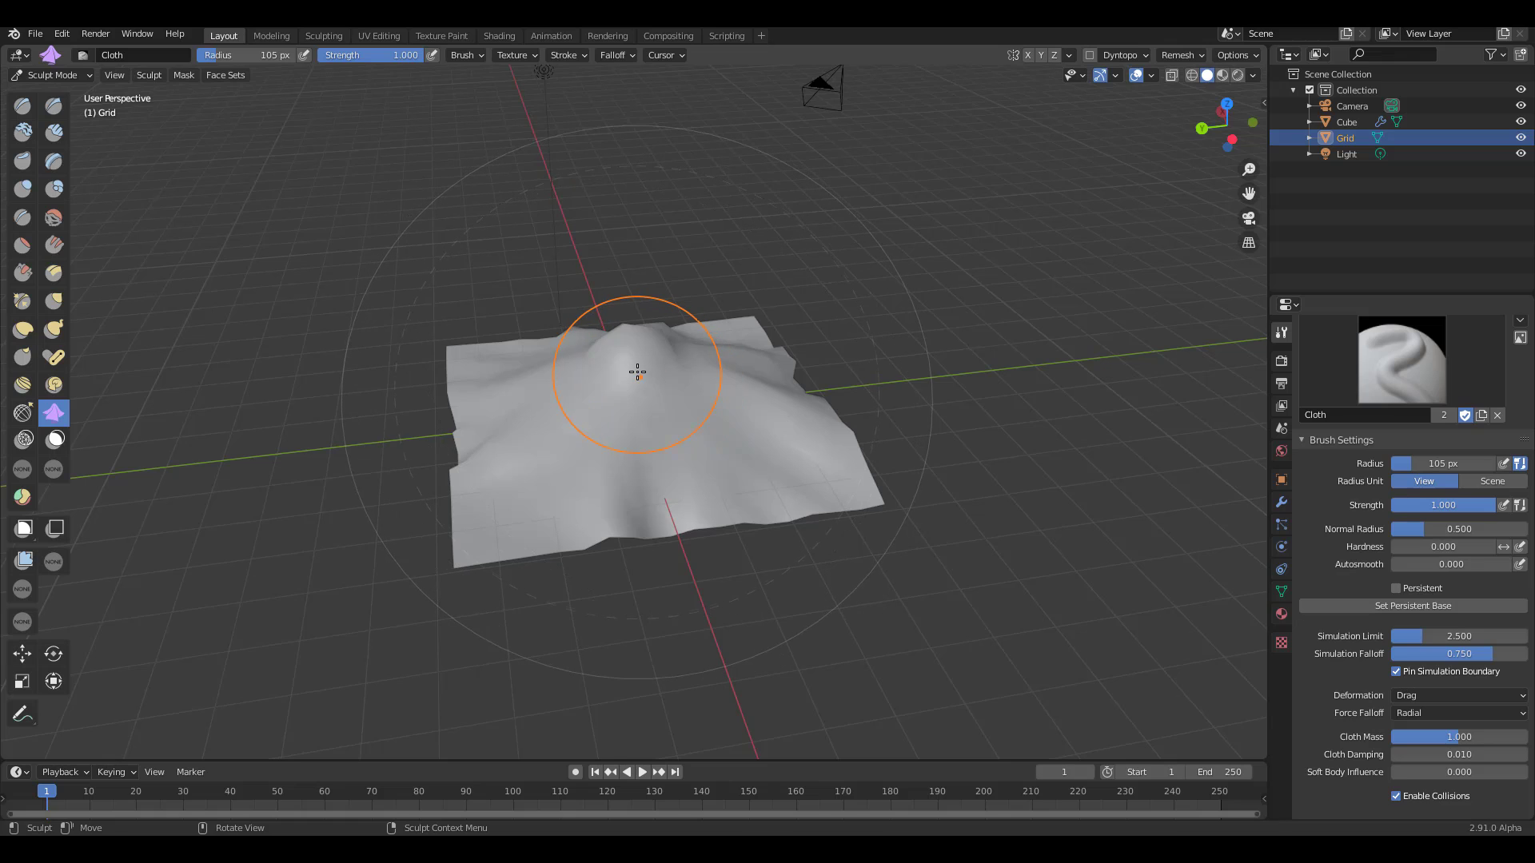
drag(1465, 506, 1395, 506)
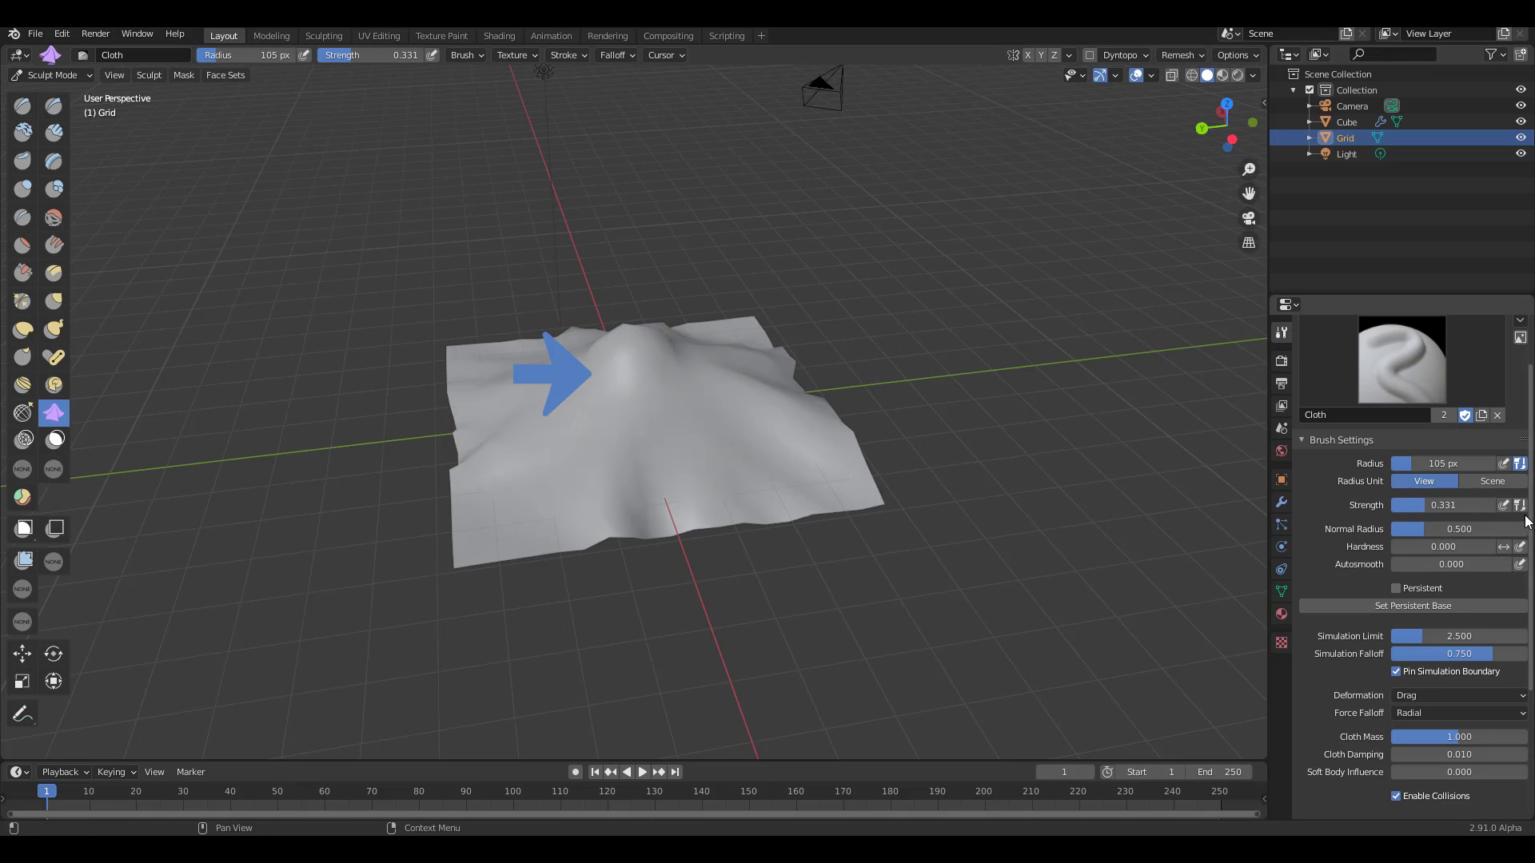
drag(1412, 503, 1502, 505)
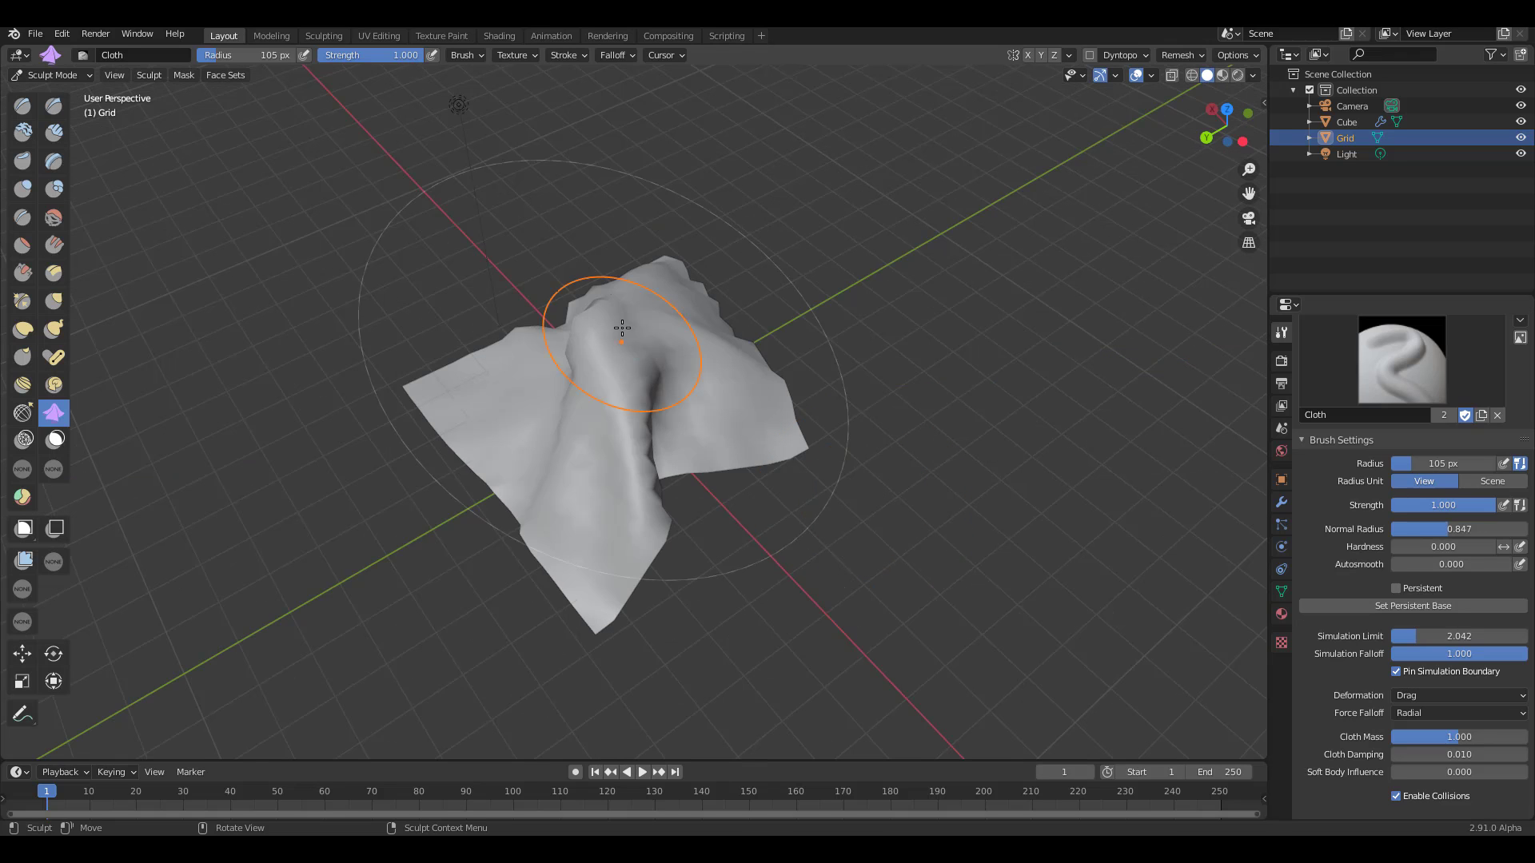
mouse_move(610, 326)
mouse_down()
mouse_move(610, 369)
mouse_move(648, 321)
mouse_move(668, 401)
mouse_move(592, 369)
mouse_move(628, 345)
mouse_move(624, 397)
mouse_move(563, 394)
mouse_move(610, 358)
mouse_move(669, 372)
mouse_move(596, 415)
mouse_move(531, 392)
mouse_move(600, 334)
mouse_move(666, 373)
mouse_move(600, 418)
mouse_move(519, 400)
mouse_move(576, 354)
mouse_move(520, 385)
mouse_move(452, 393)
mouse_up()
- Switch the Cloth brush deformation from Drag to Grab and pull the cloth flaps up-left
mouse_move(750, 462)
mouse_down()
mouse_move(555, 363)
mouse_move(628, 369)
mouse_move(563, 372)
mouse_up()
click(1437, 729)
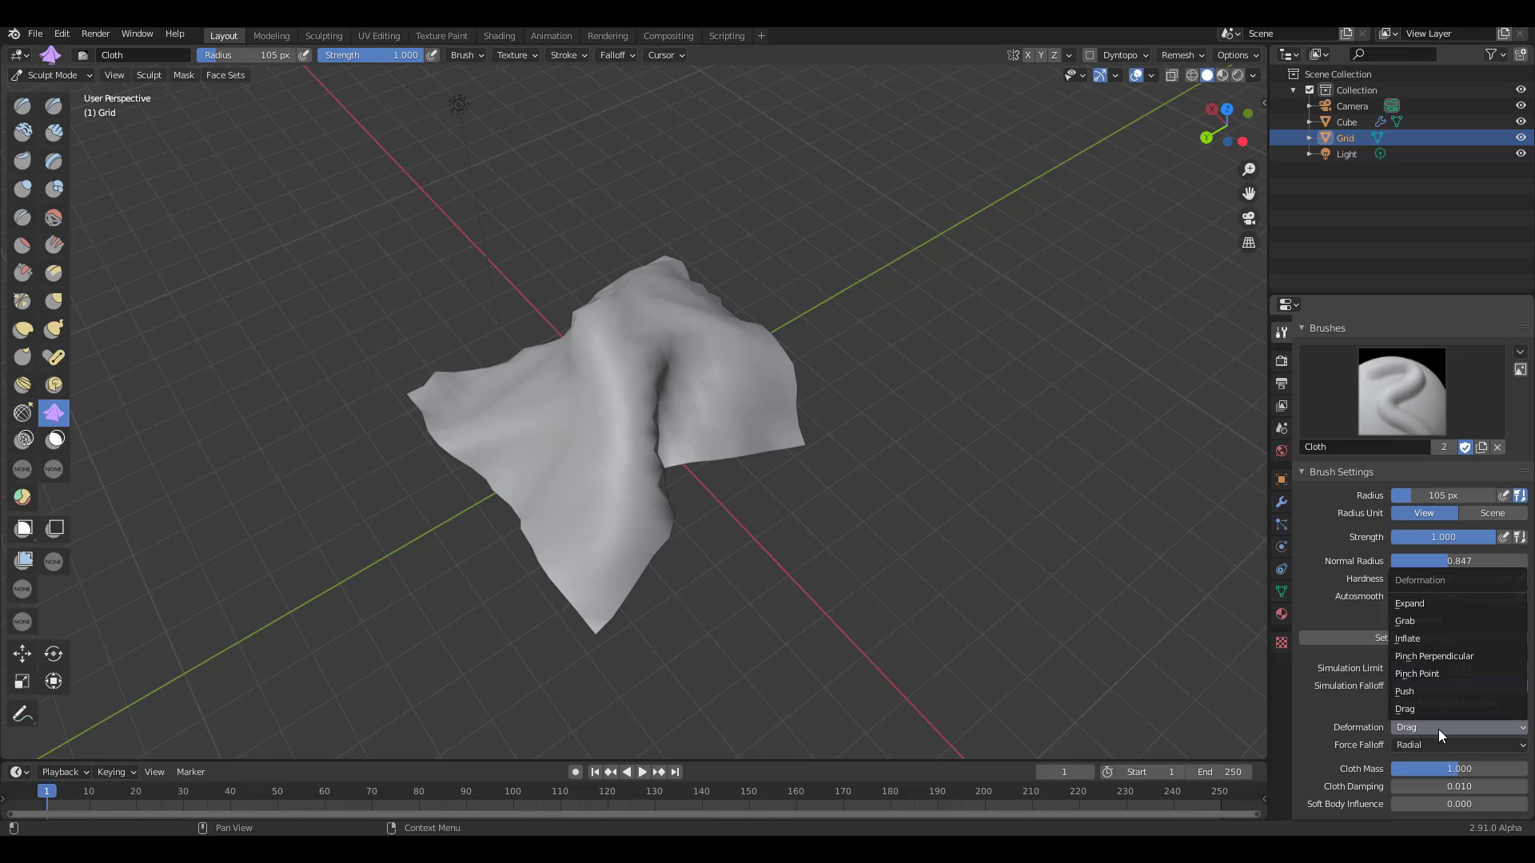
click(1428, 617)
mouse_move(780, 408)
mouse_down()
mouse_move(716, 380)
mouse_move(791, 293)
mouse_move(912, 226)
mouse_move(651, 270)
mouse_move(619, 299)
mouse_move(804, 307)
mouse_move(760, 363)
mouse_move(737, 316)
mouse_move(789, 371)
mouse_move(787, 335)
mouse_up()
mouse_move(565, 668)
mouse_down()
mouse_move(617, 479)
mouse_move(515, 507)
mouse_up()
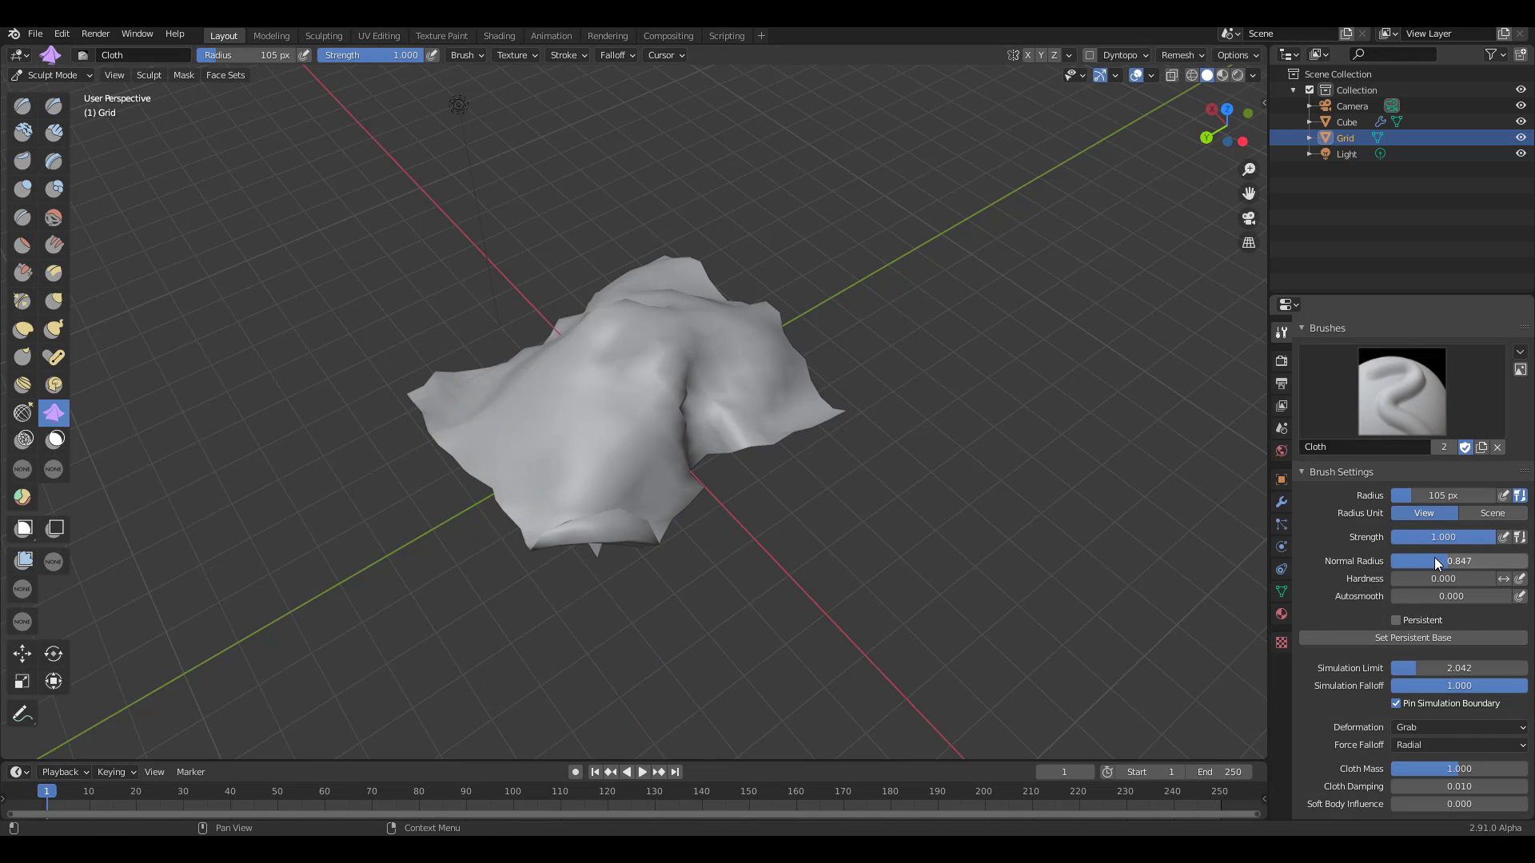
- Set Simulation Limit to 2.557, crumple the cloth into folds, and undo the last stroke
drag(1418, 668, 1428, 668)
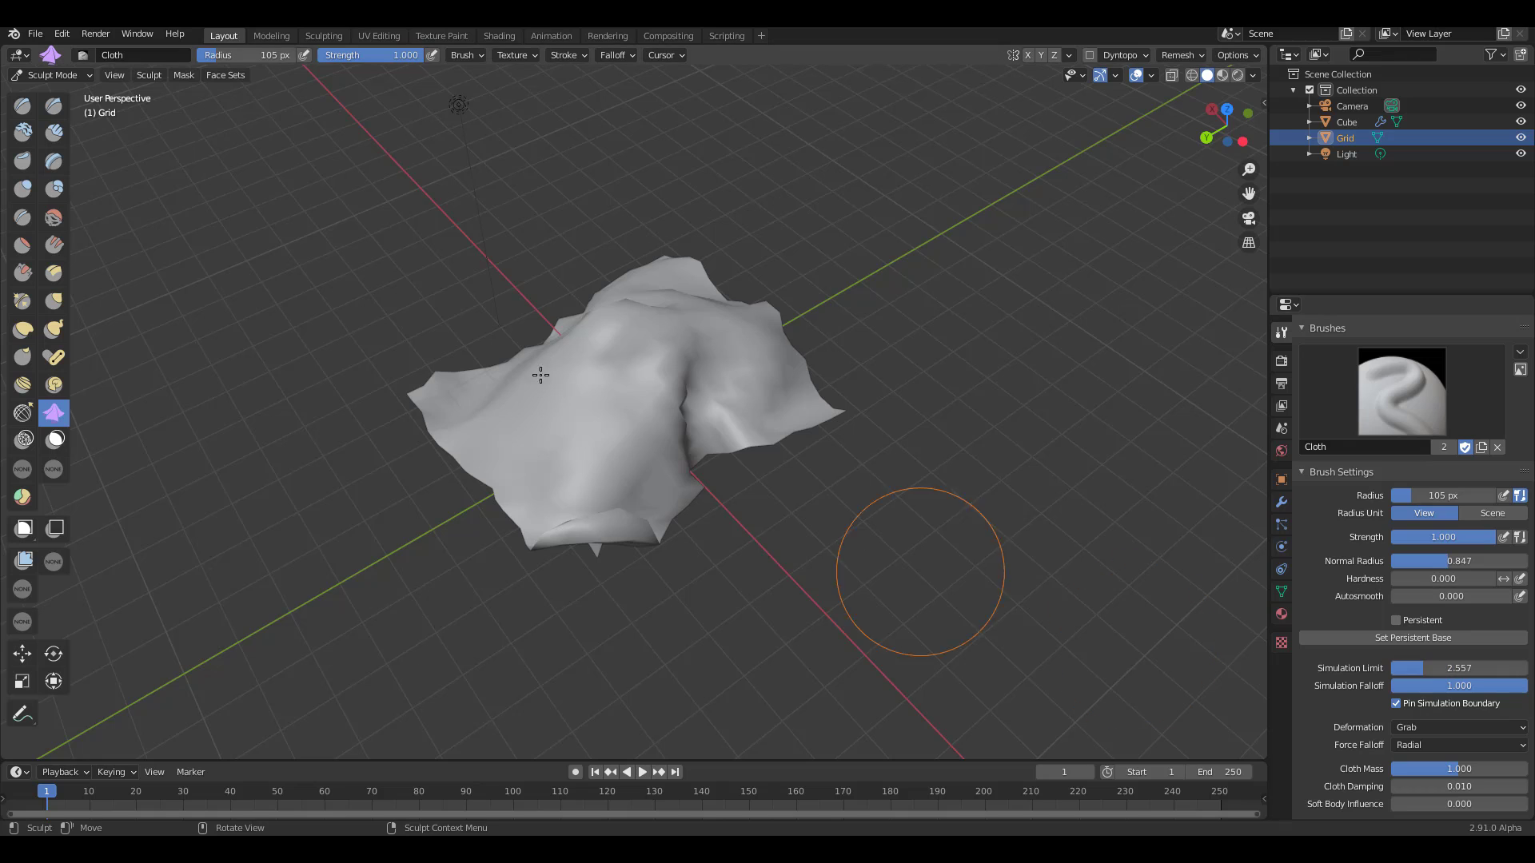
mouse_move(528, 366)
mouse_down()
mouse_move(592, 410)
mouse_move(542, 424)
mouse_move(600, 385)
mouse_move(586, 407)
mouse_move(604, 352)
mouse_move(537, 404)
mouse_move(592, 336)
mouse_move(510, 350)
mouse_move(582, 394)
mouse_move(485, 370)
mouse_move(561, 399)
mouse_move(519, 457)
mouse_move(616, 373)
mouse_move(537, 407)
mouse_move(677, 413)
mouse_move(582, 381)
mouse_up()
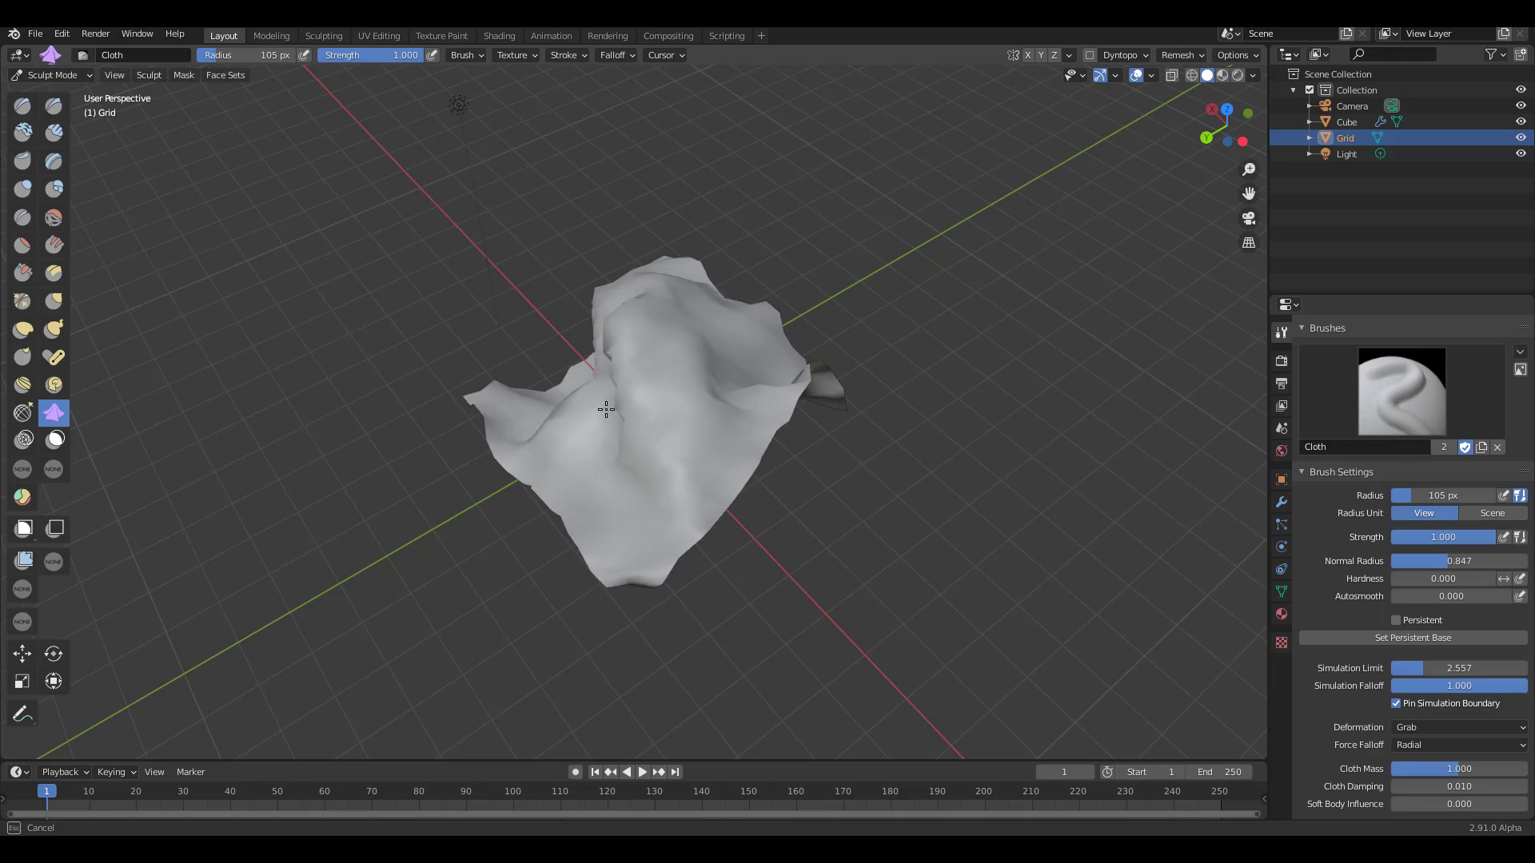
mouse_move(690, 472)
mouse_down()
mouse_move(623, 488)
mouse_move(619, 450)
mouse_move(624, 525)
mouse_move(631, 480)
mouse_up()
mouse_move(632, 479)
middle_down()
mouse_move(947, 500)
mouse_move(507, 325)
middle_up()
drag(507, 326, 626, 342)
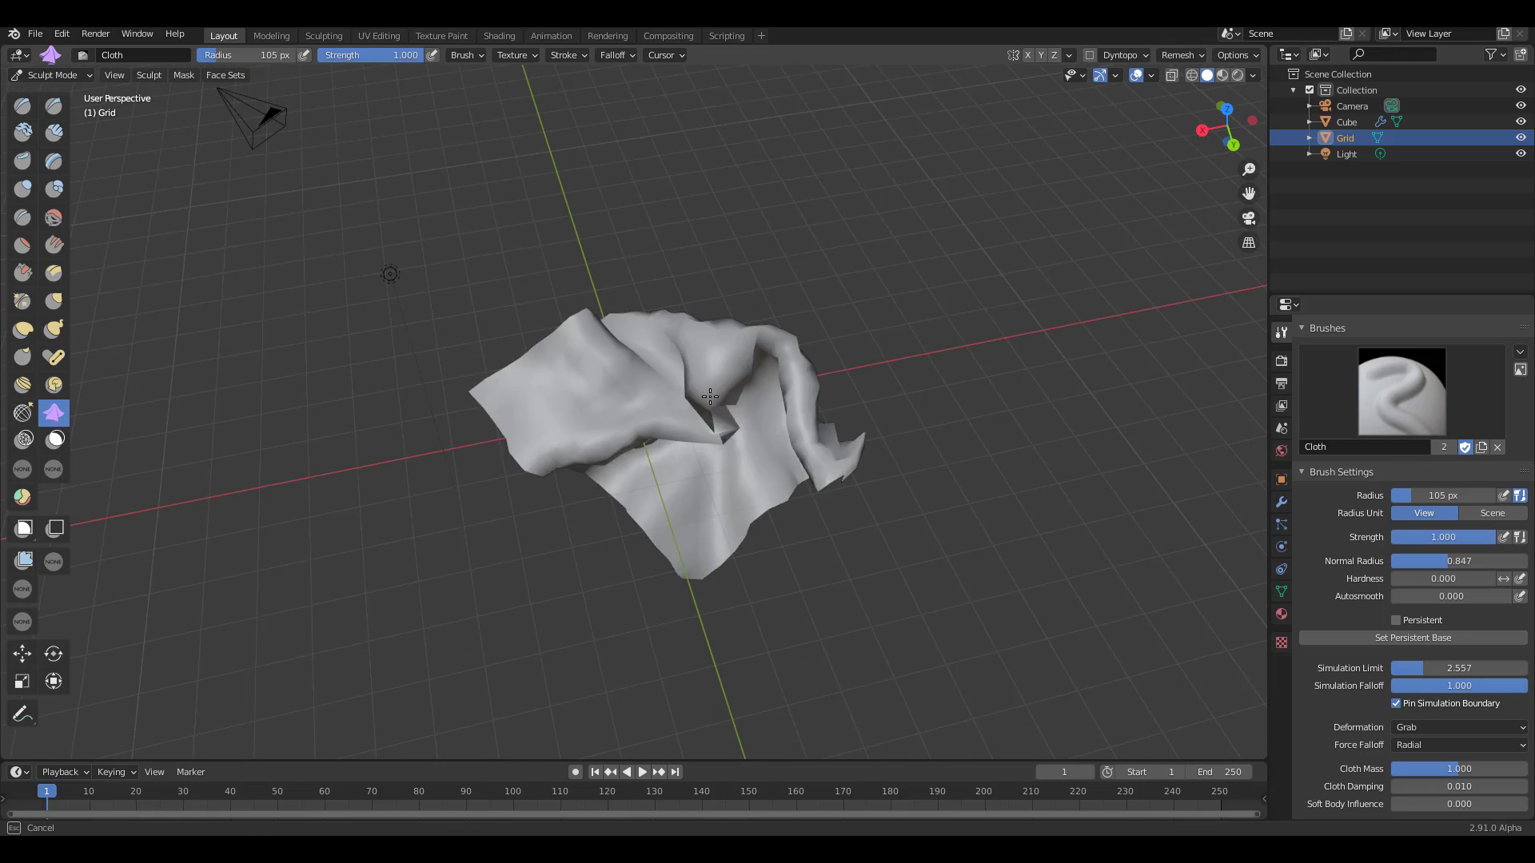
mouse_move(775, 477)
mouse_down()
mouse_move(625, 408)
mouse_move(667, 510)
mouse_up()
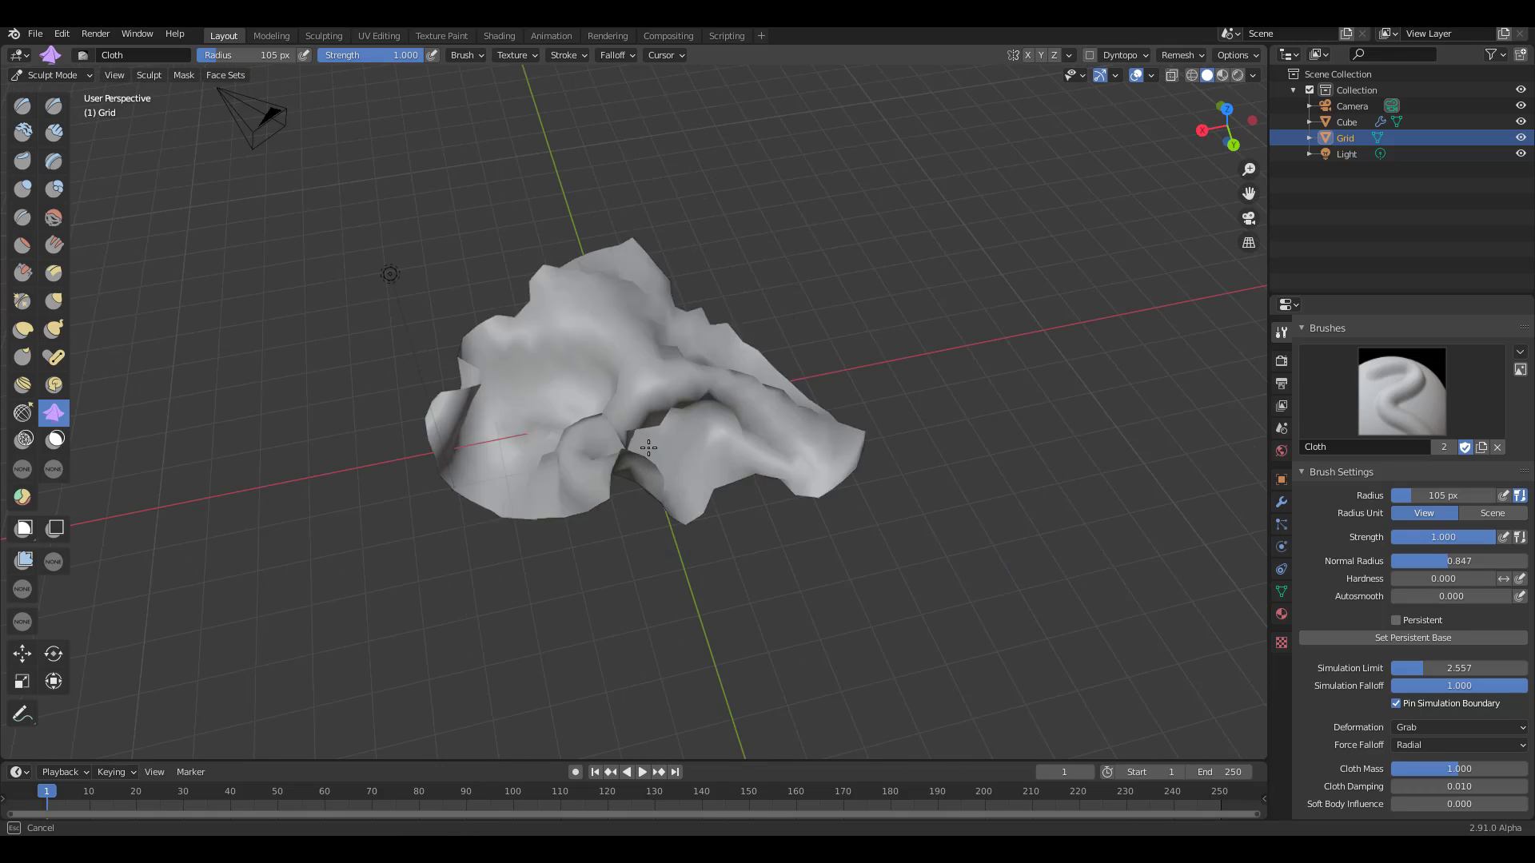
drag(656, 428, 764, 453)
middle_drag(764, 453, 656, 511)
mouse_move(656, 511)
mouse_down()
mouse_move(821, 485)
mouse_move(839, 496)
mouse_up()
key(ctrl+z)
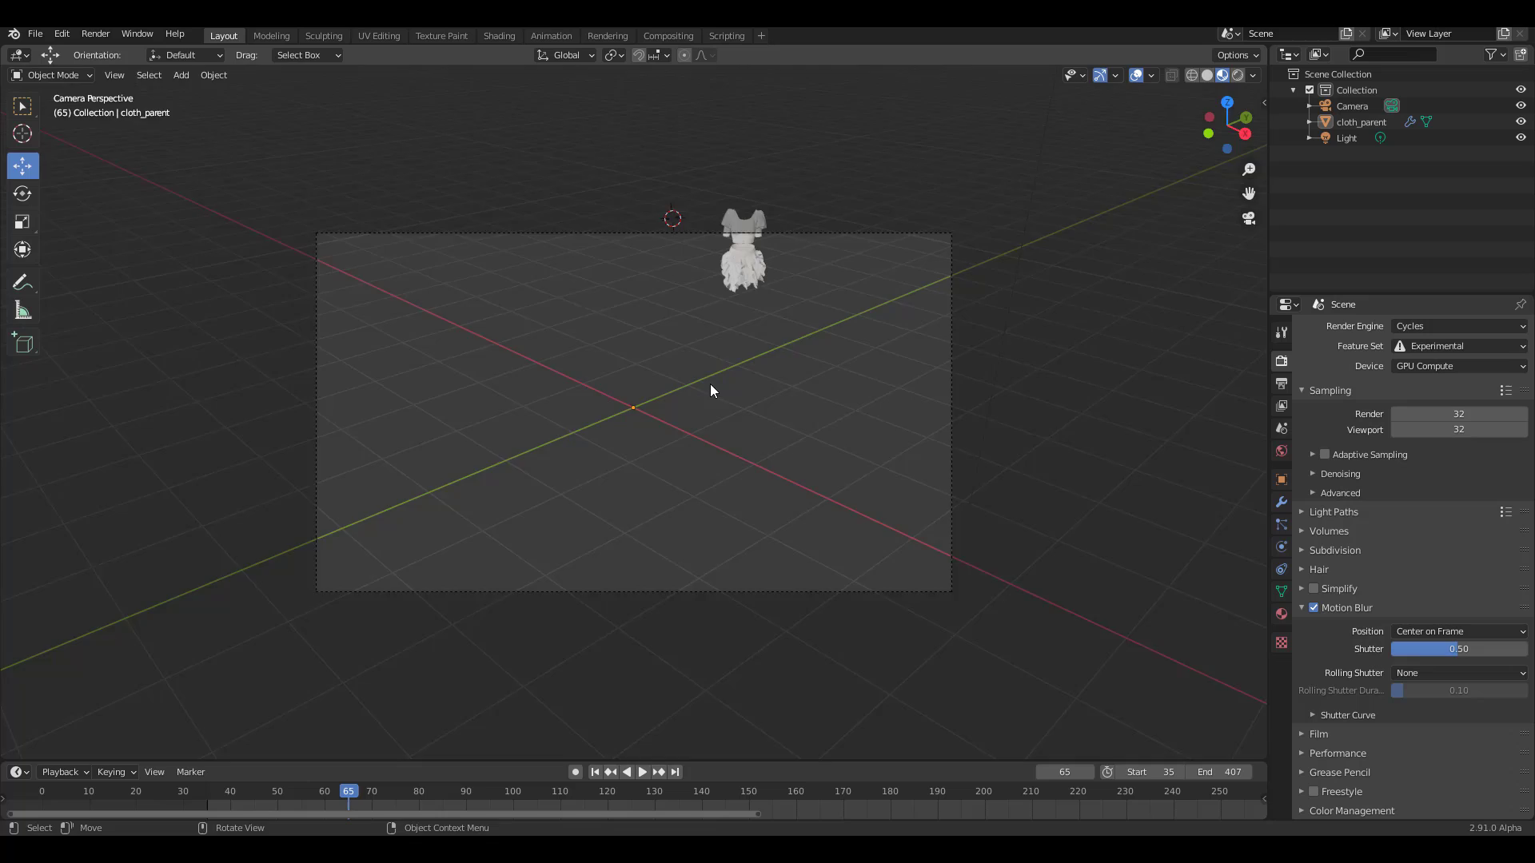
- Look through the camera, fit it to the viewport, enable Camera to View and frame the dress
key(KP_0)
key(KP_0)
key(Home)
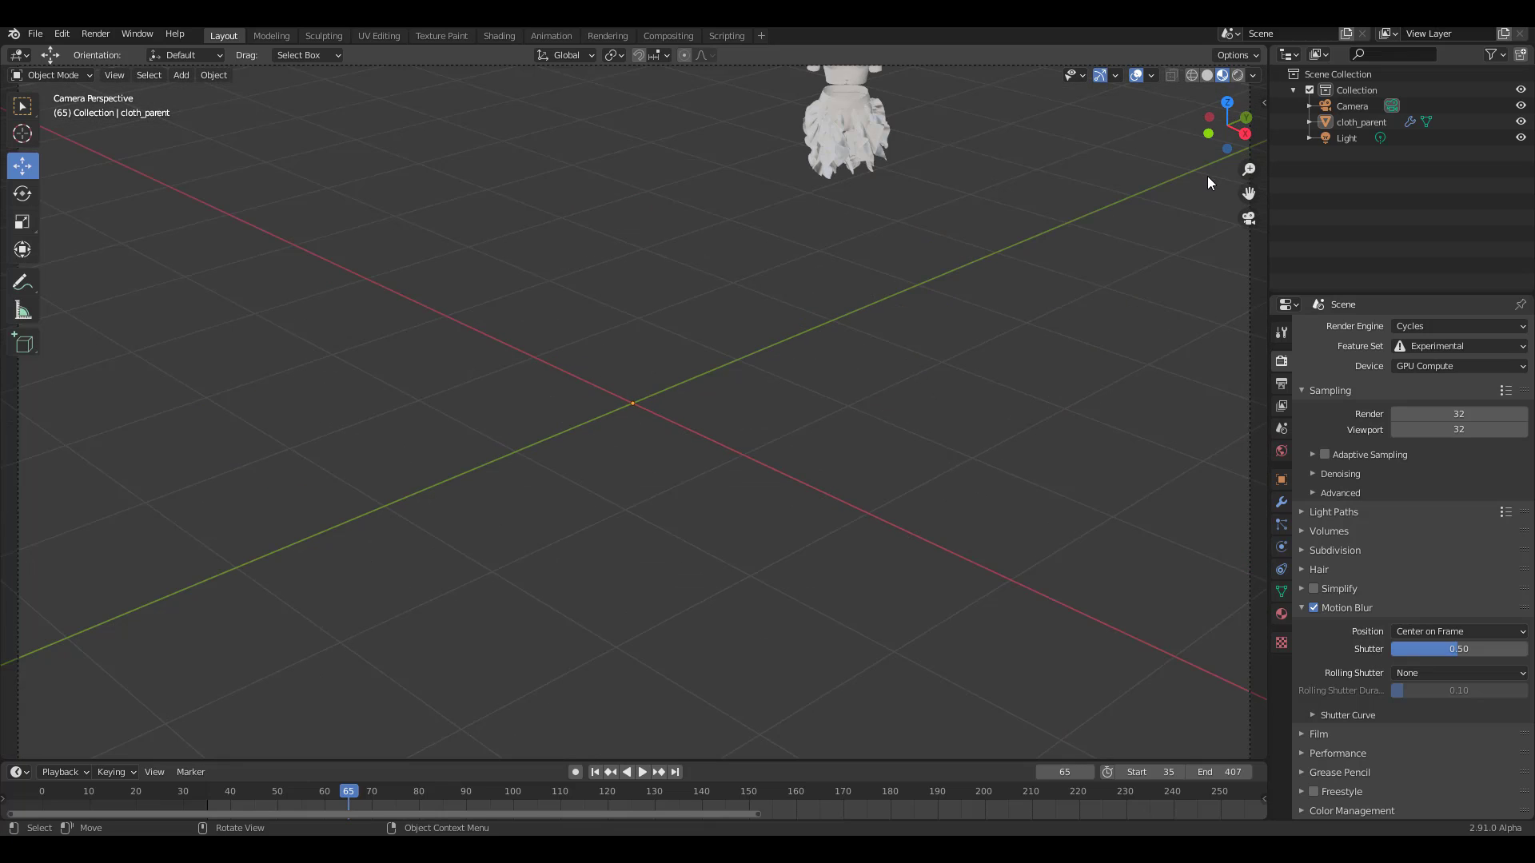
key(n)
ctrl+scroll(1206, 179, down, 2)
scroll(1226, 185, down, 1)
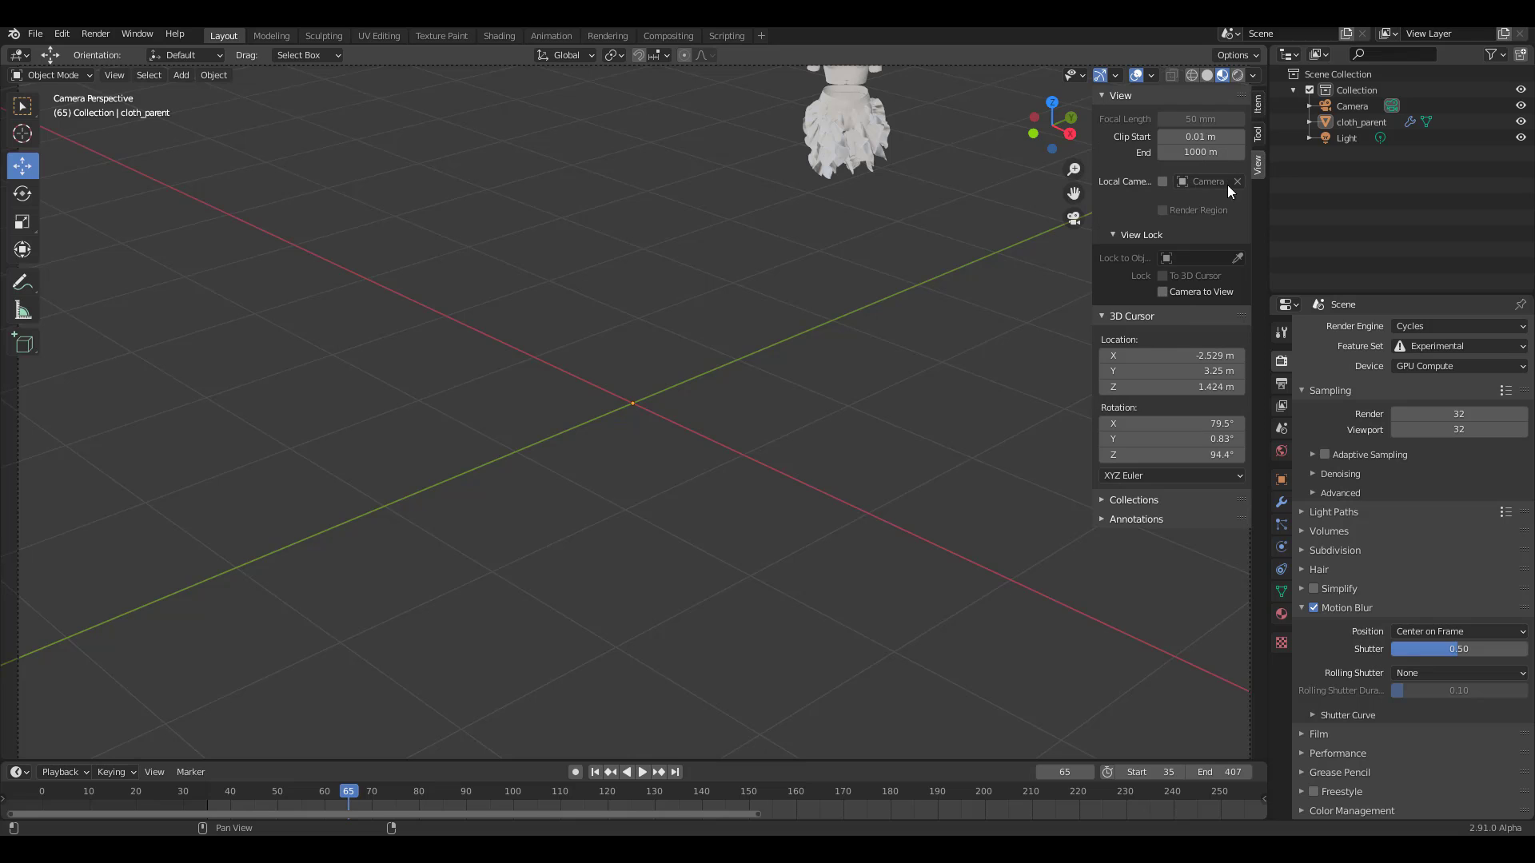
click(1164, 291)
shift+middle_drag(916, 371, 737, 541)
scroll(626, 374, up, 3)
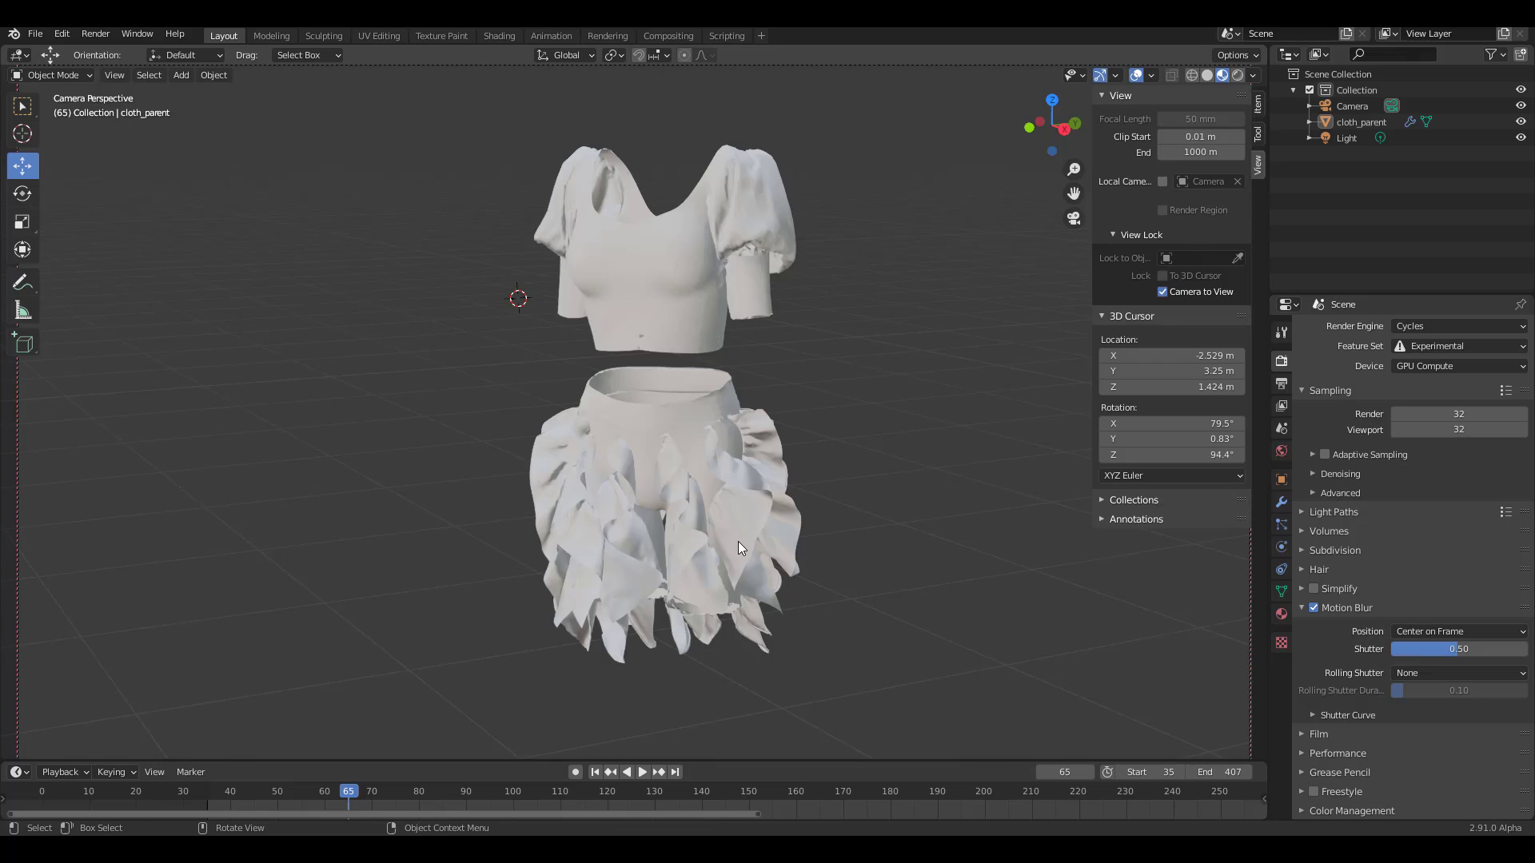
- Play the cloth animation and render the current frame with Render Image
click(642, 772)
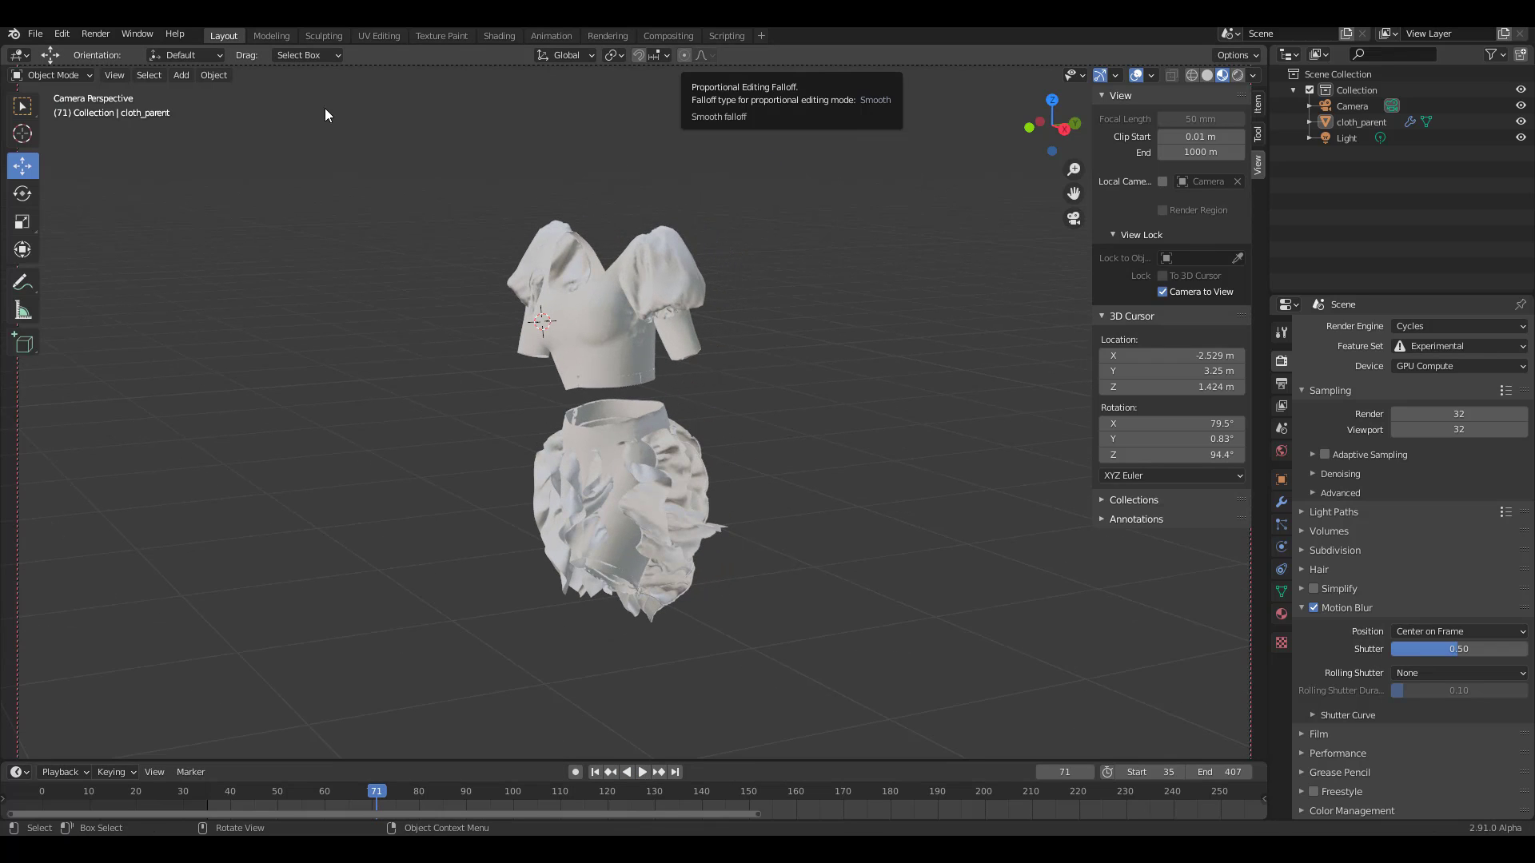
click(95, 35)
click(104, 51)
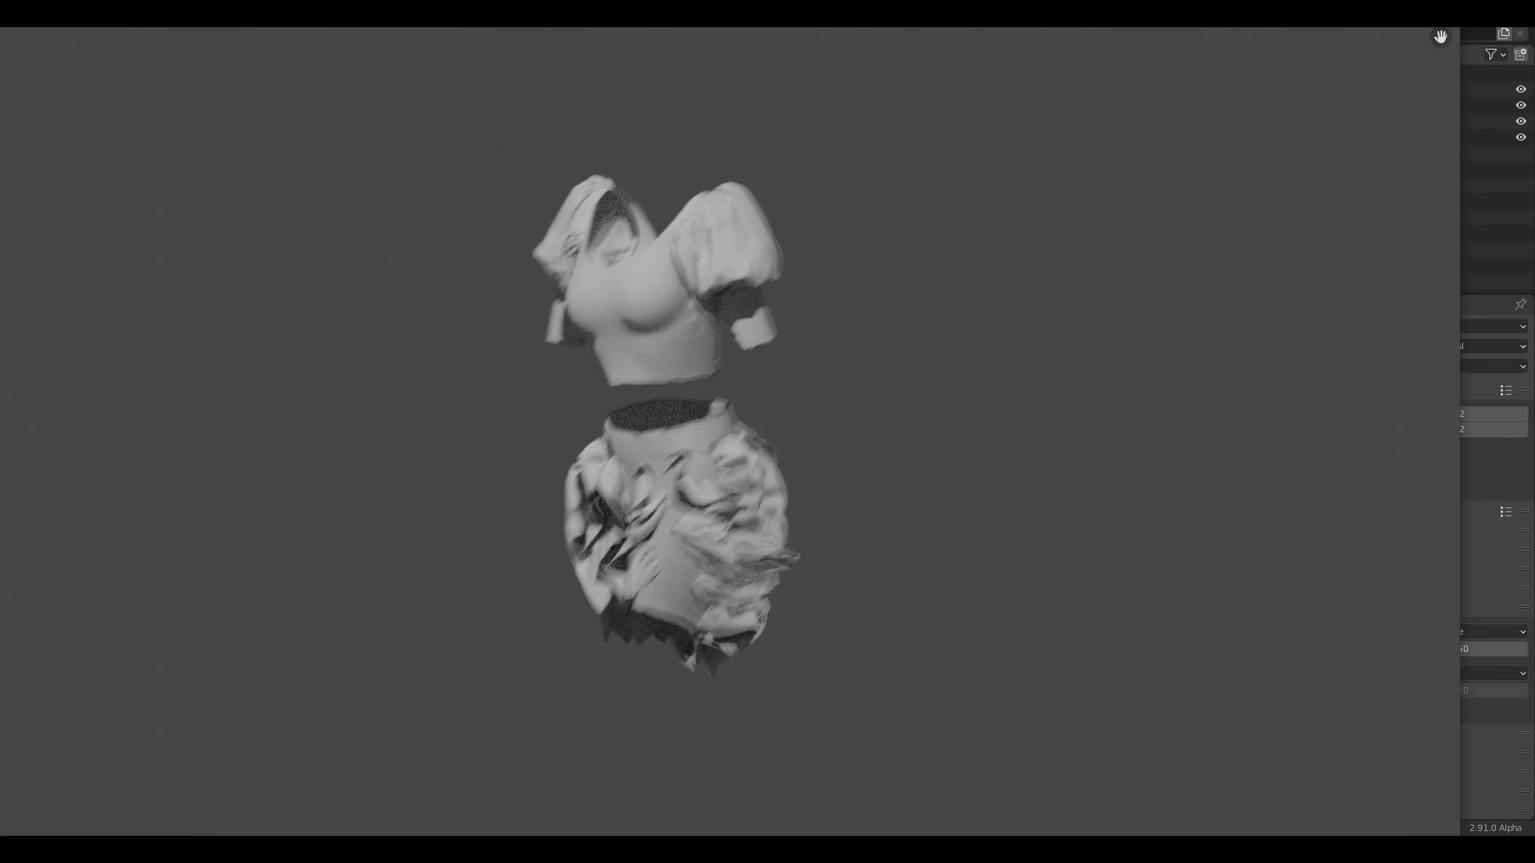
- Close the render, reframe the dress, stop playback at frame 86 and render it
key(Escape)
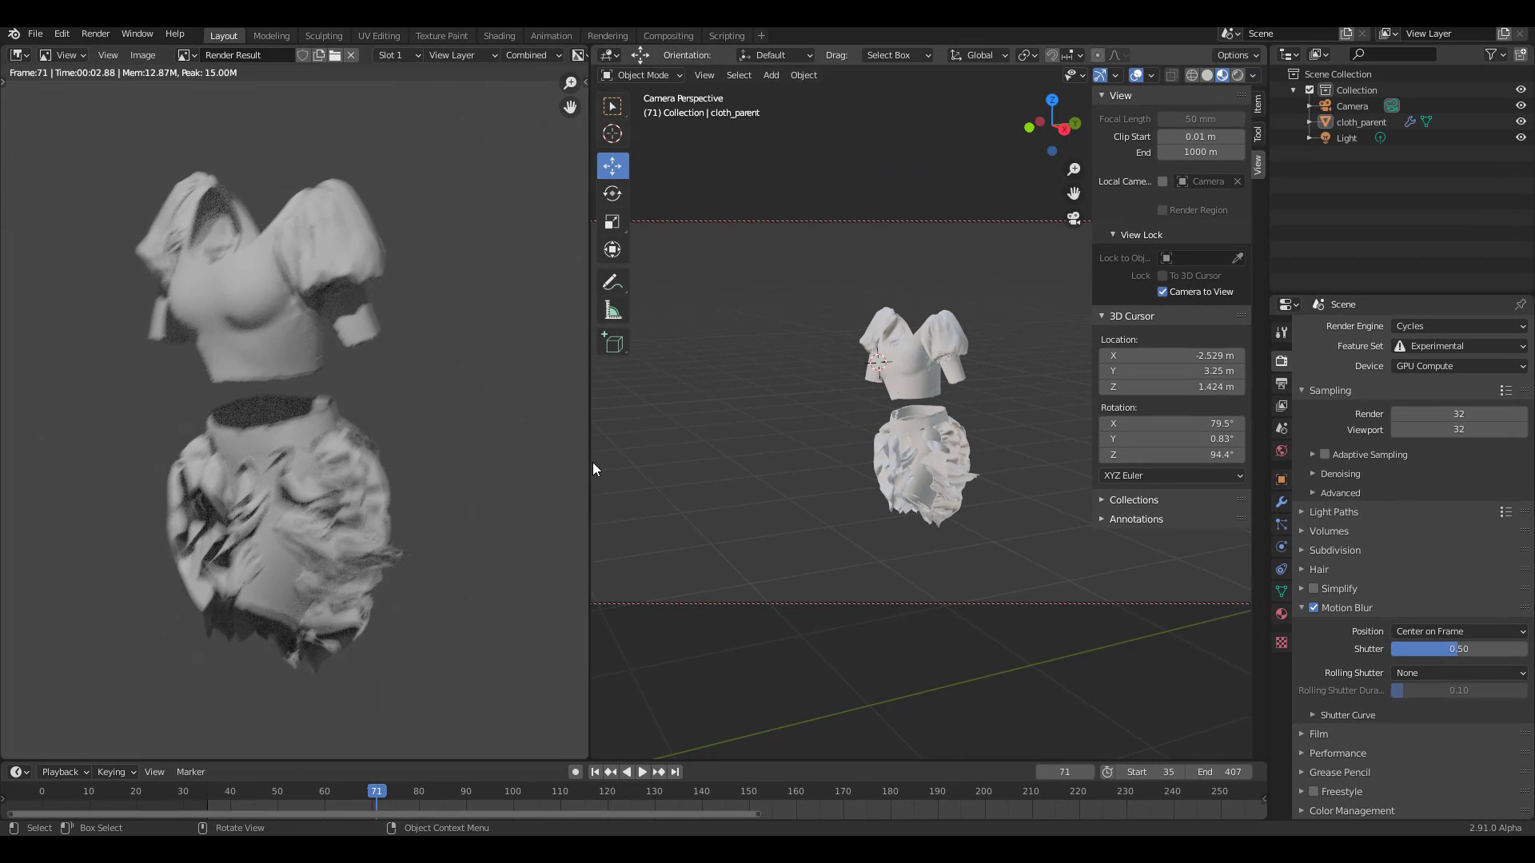
drag(592, 468, 685, 452)
middle_drag(874, 453, 988, 447)
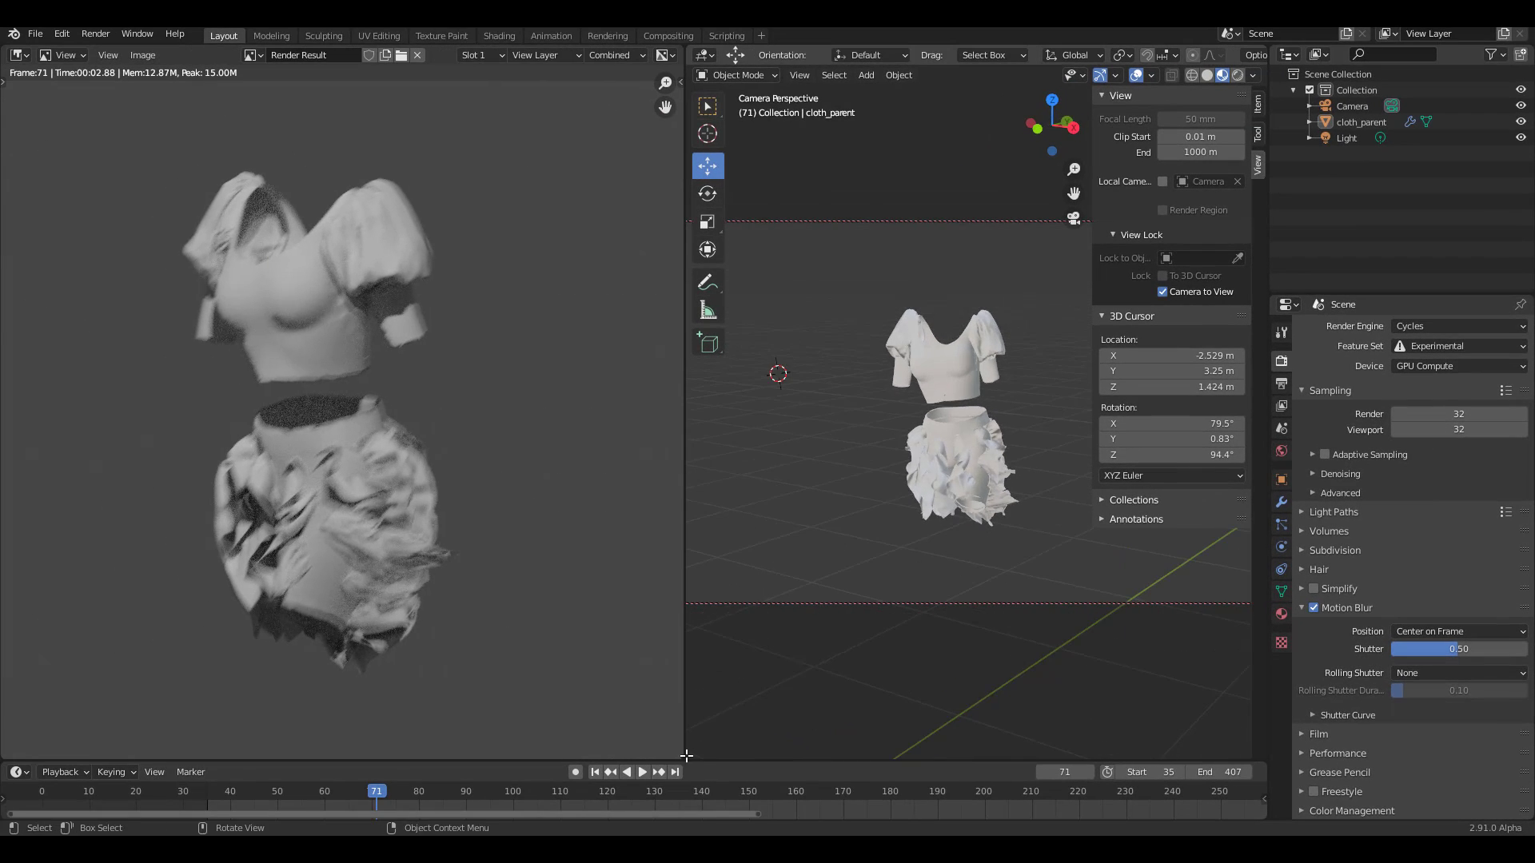
click(641, 772)
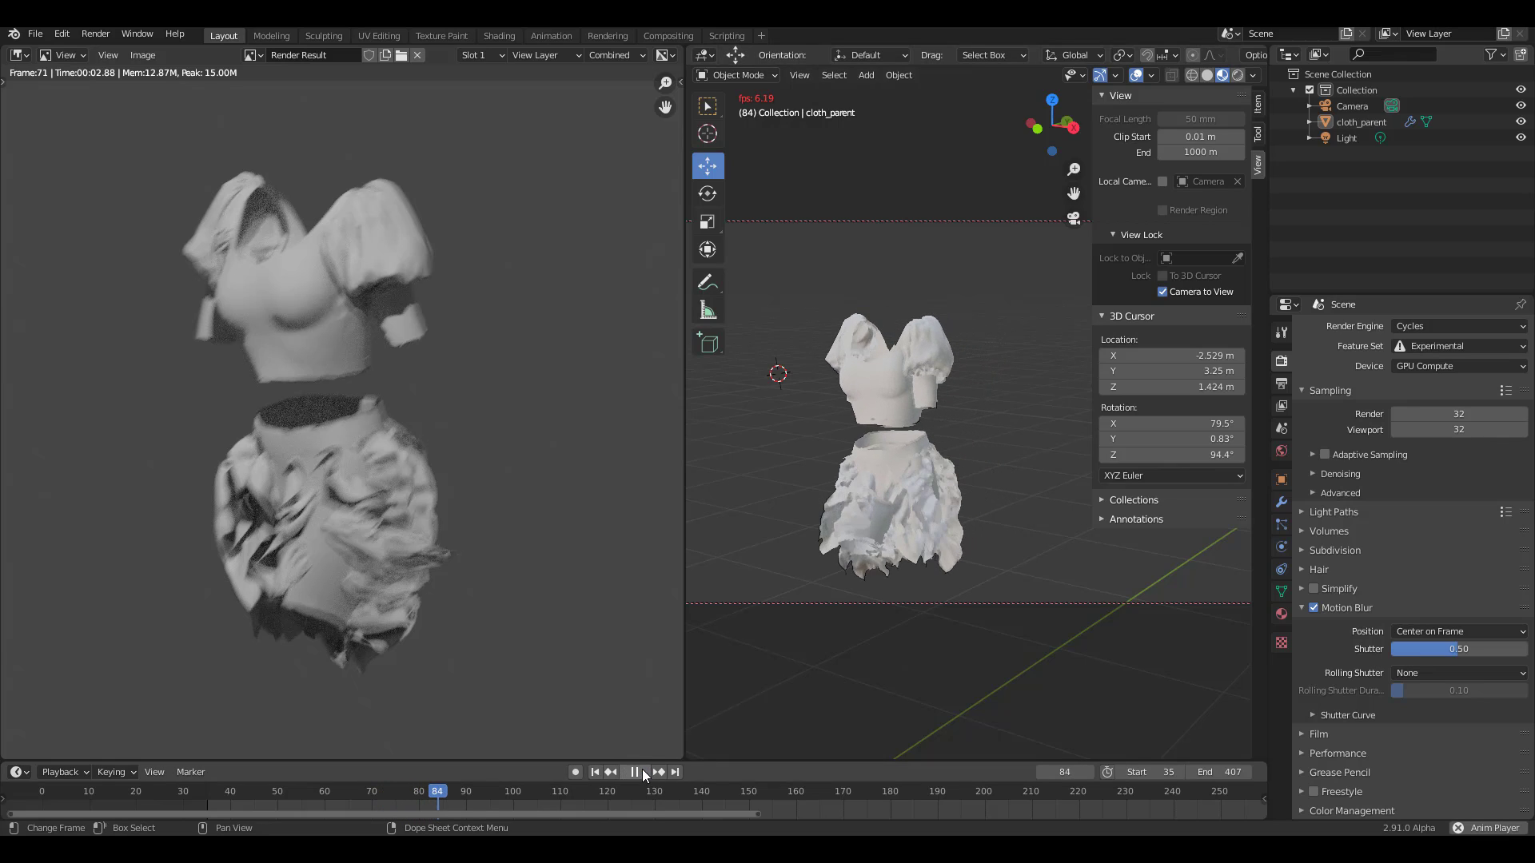
click(641, 772)
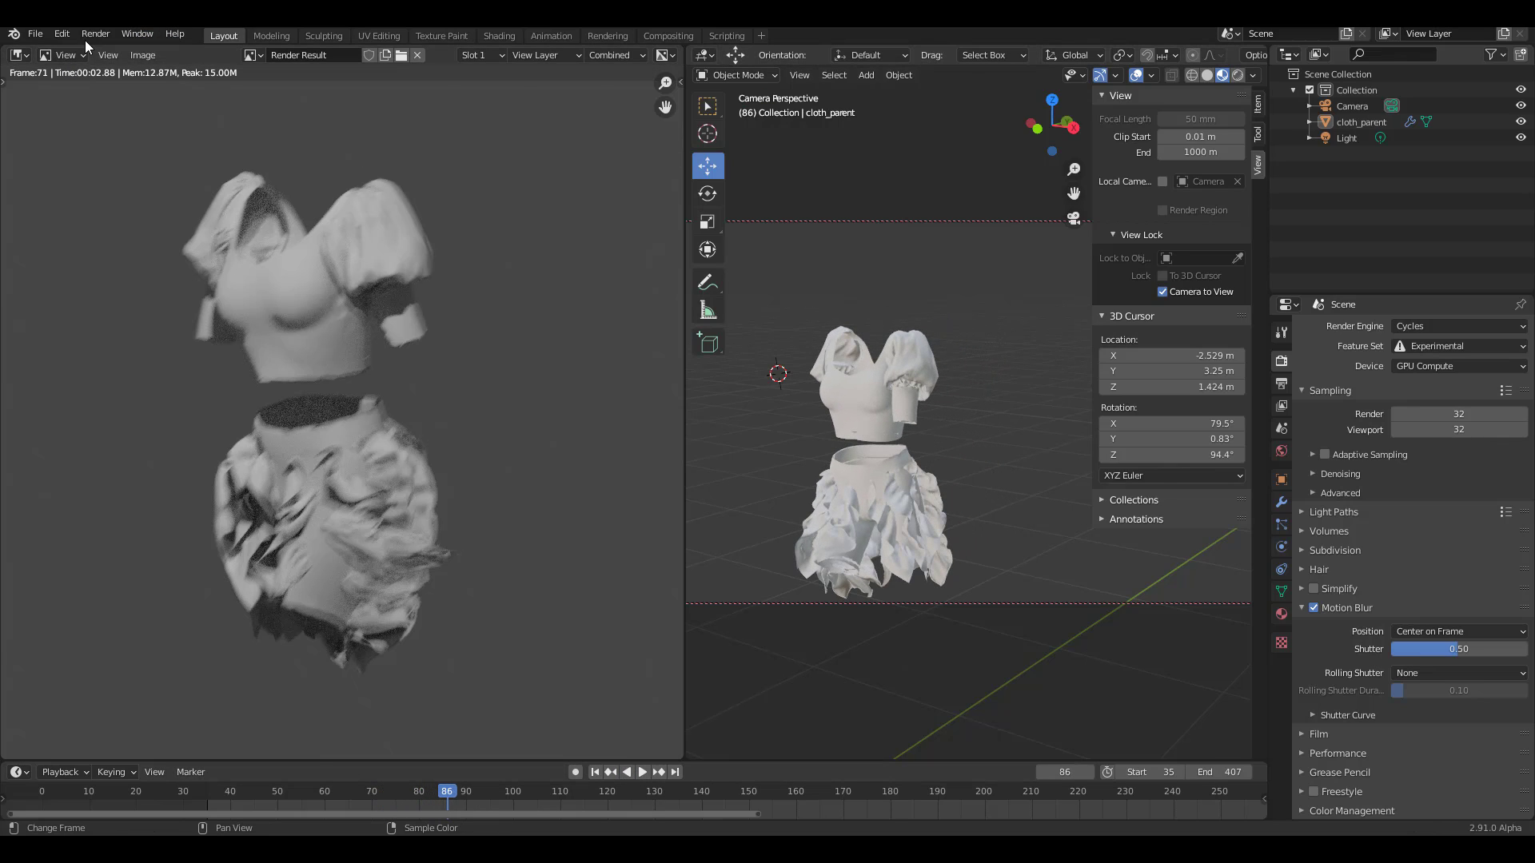
click(103, 53)
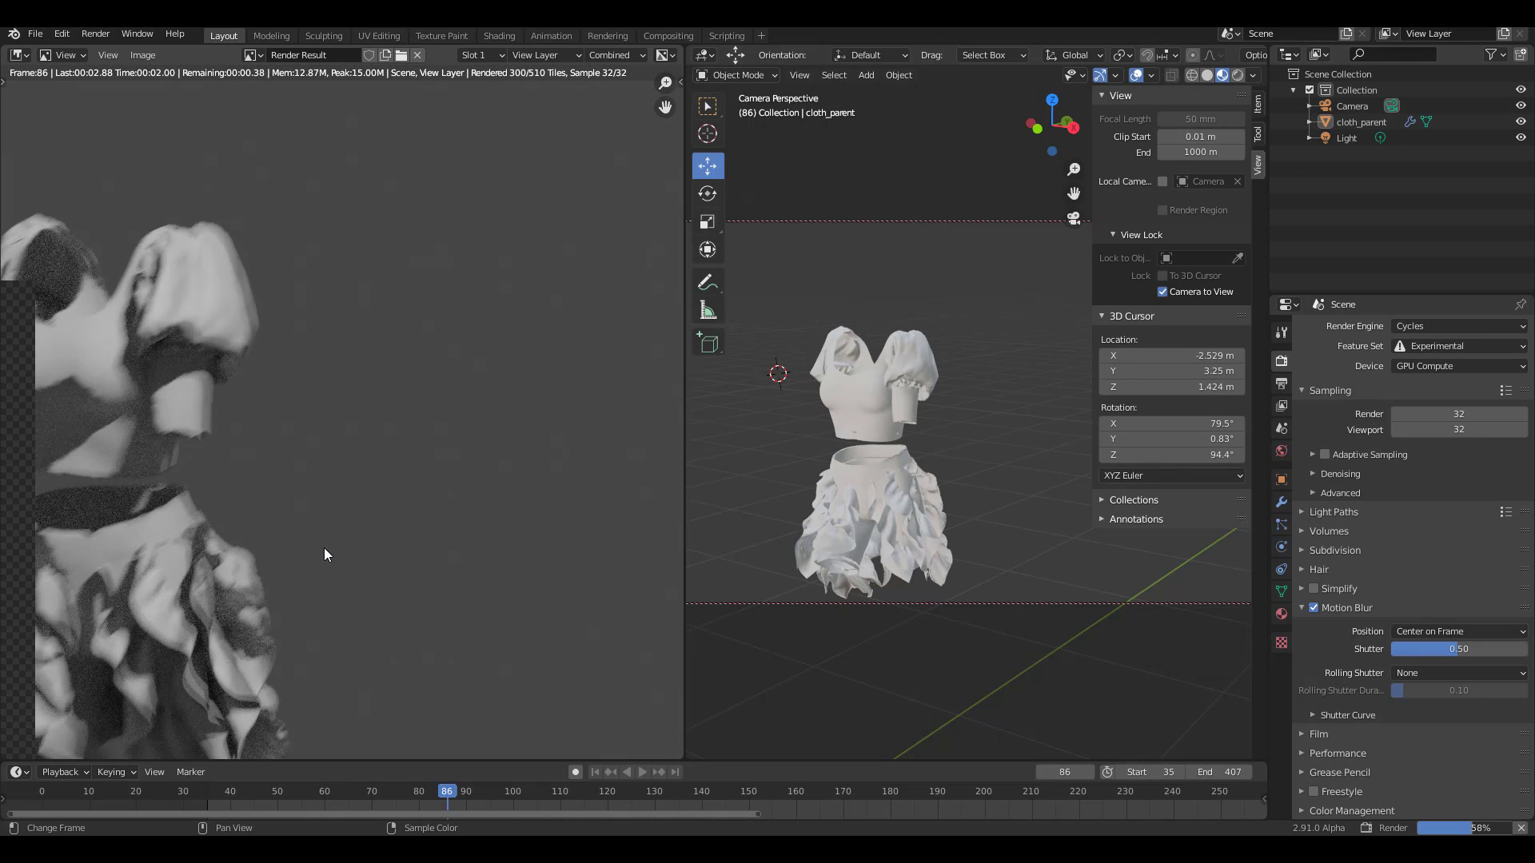
- Recenter the camera view on the dress and render the frame again with motion blur
scroll(328, 540, down, 4)
scroll(352, 512, up, 2)
middle_drag(370, 487, 517, 476)
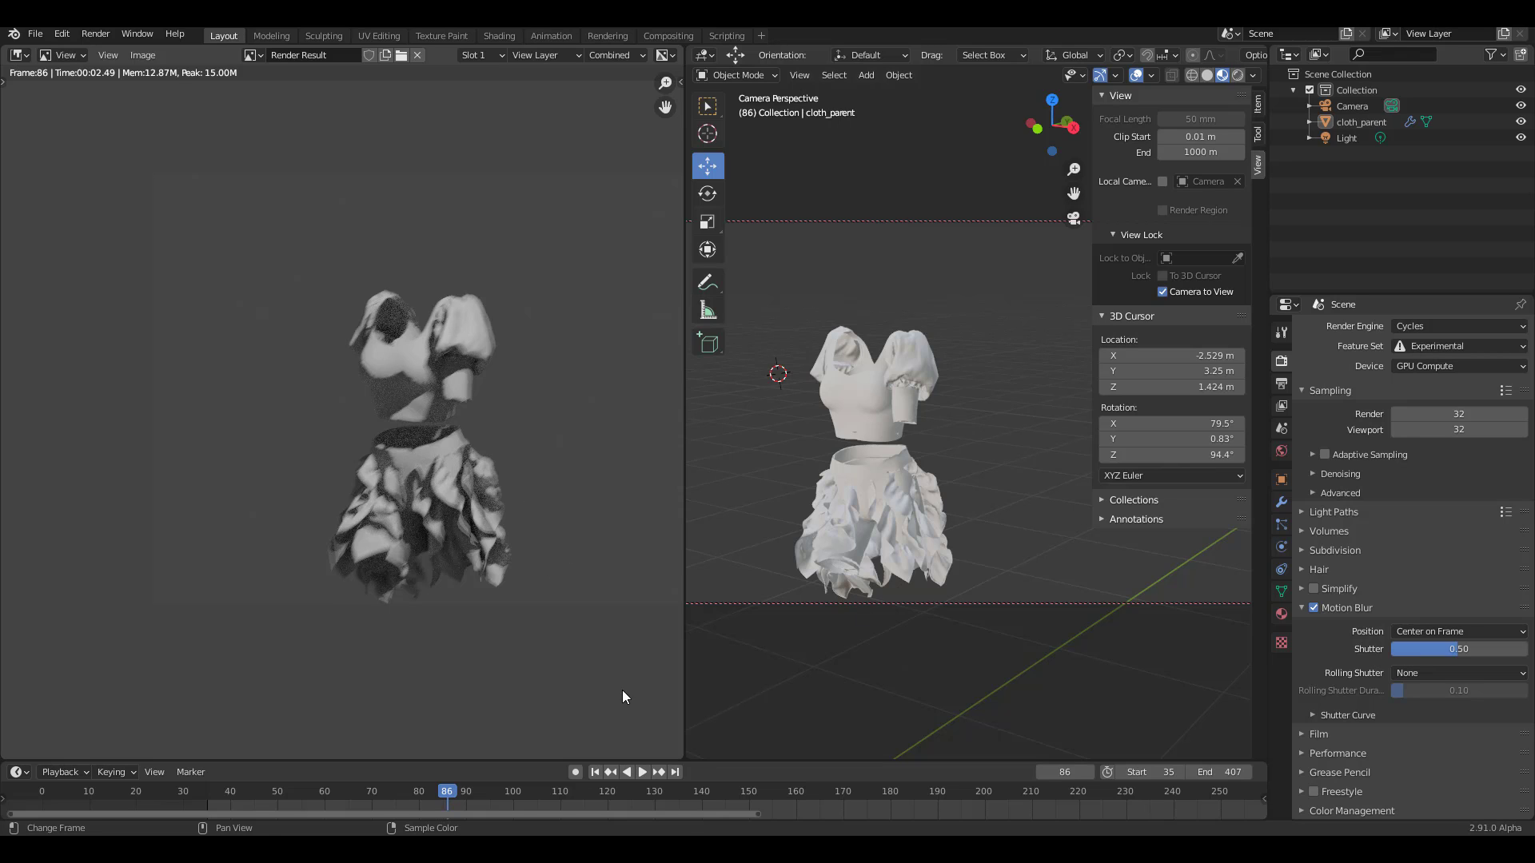
middle_drag(861, 607, 1006, 477)
key(KP_Decimal)
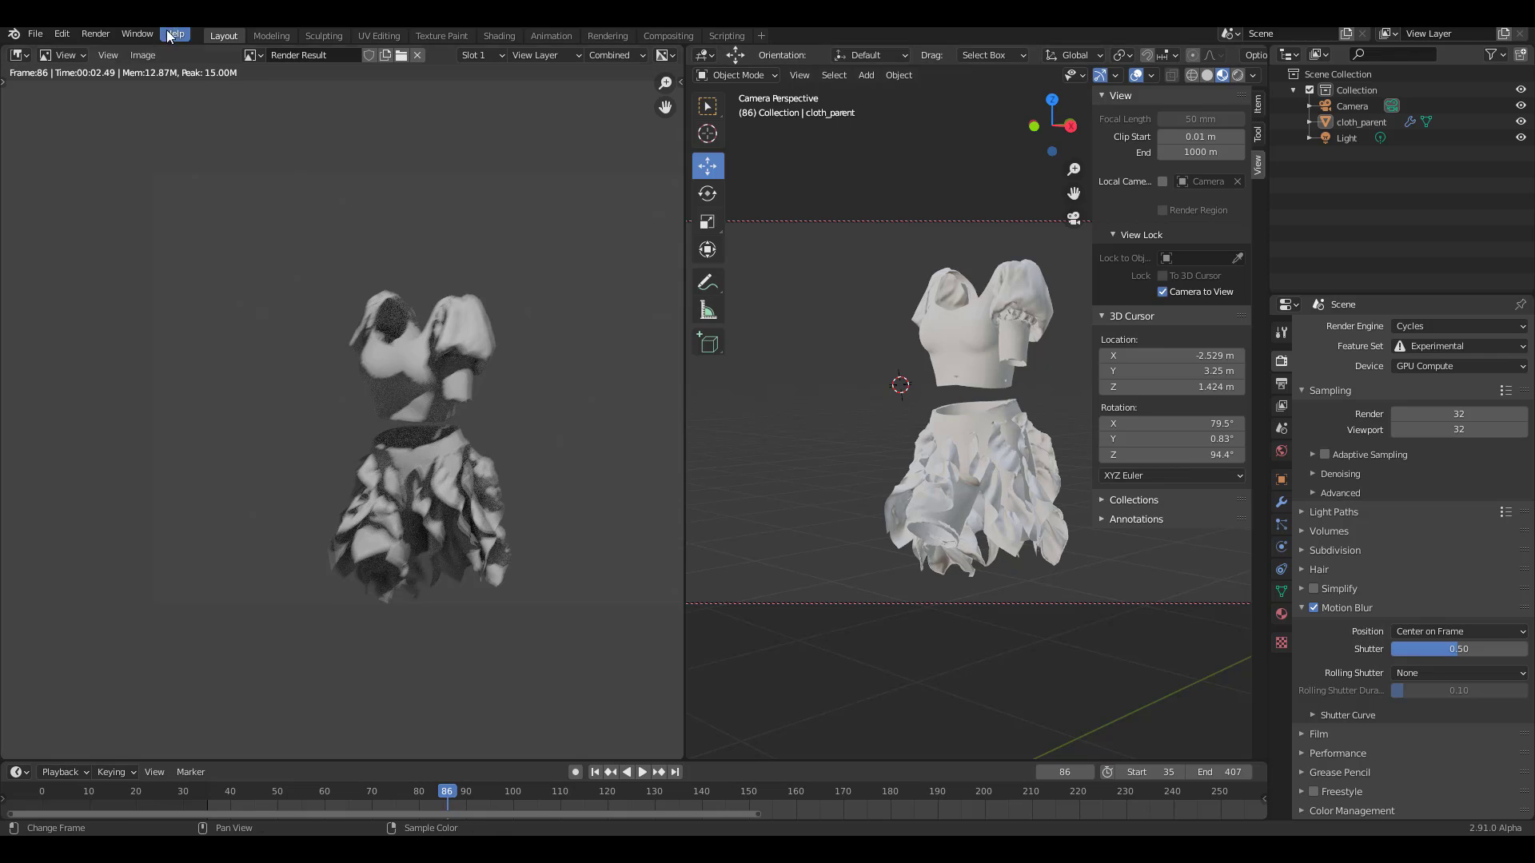
click(112, 37)
click(128, 49)
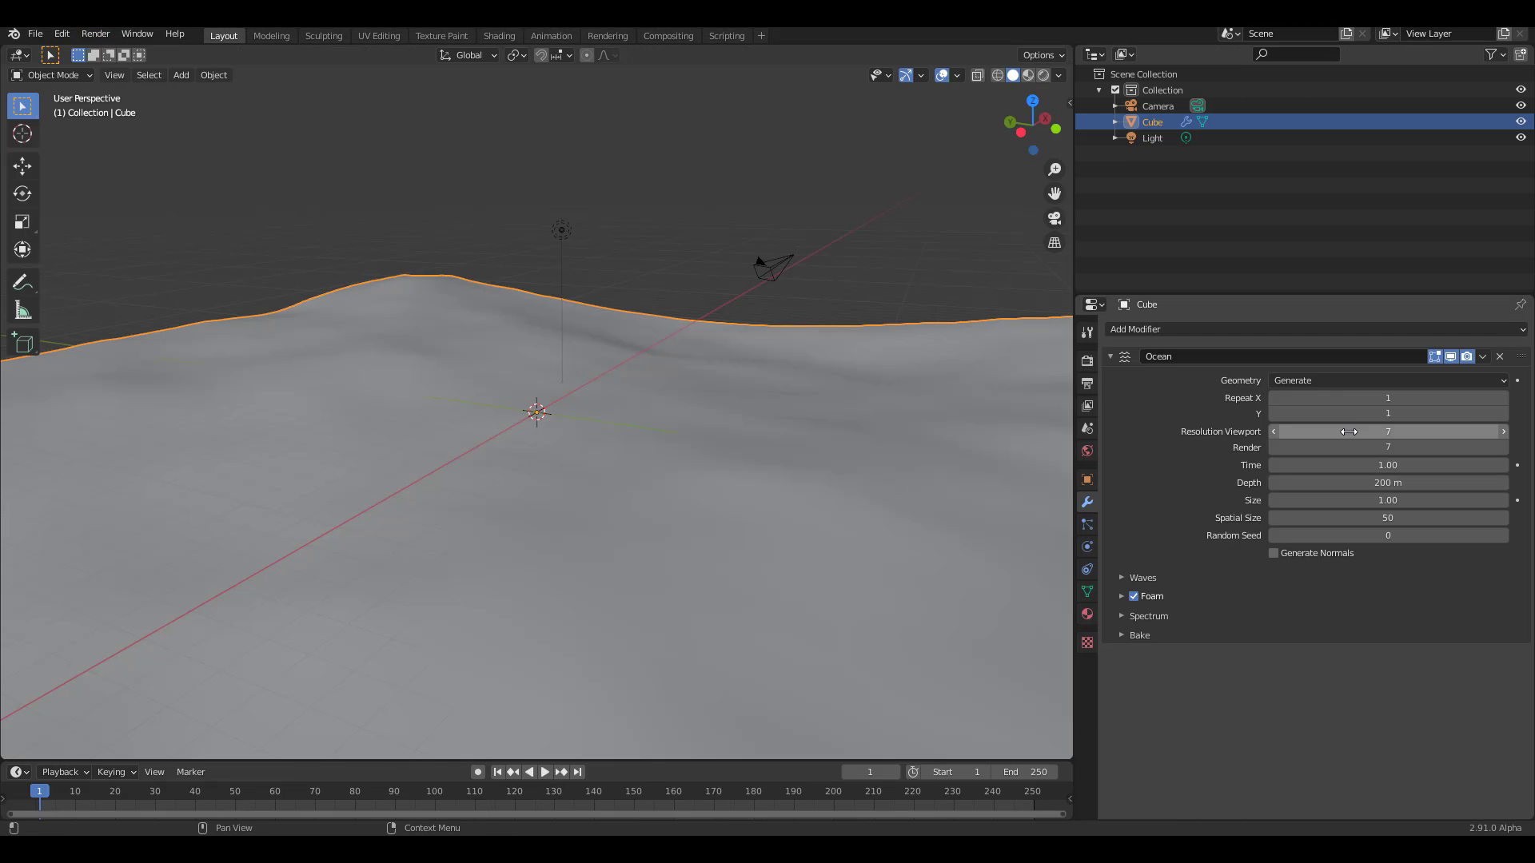
- Raise the ocean's viewport resolution to 12 and wave scale to 6.200, then preview playback
drag(1348, 432, 1391, 431)
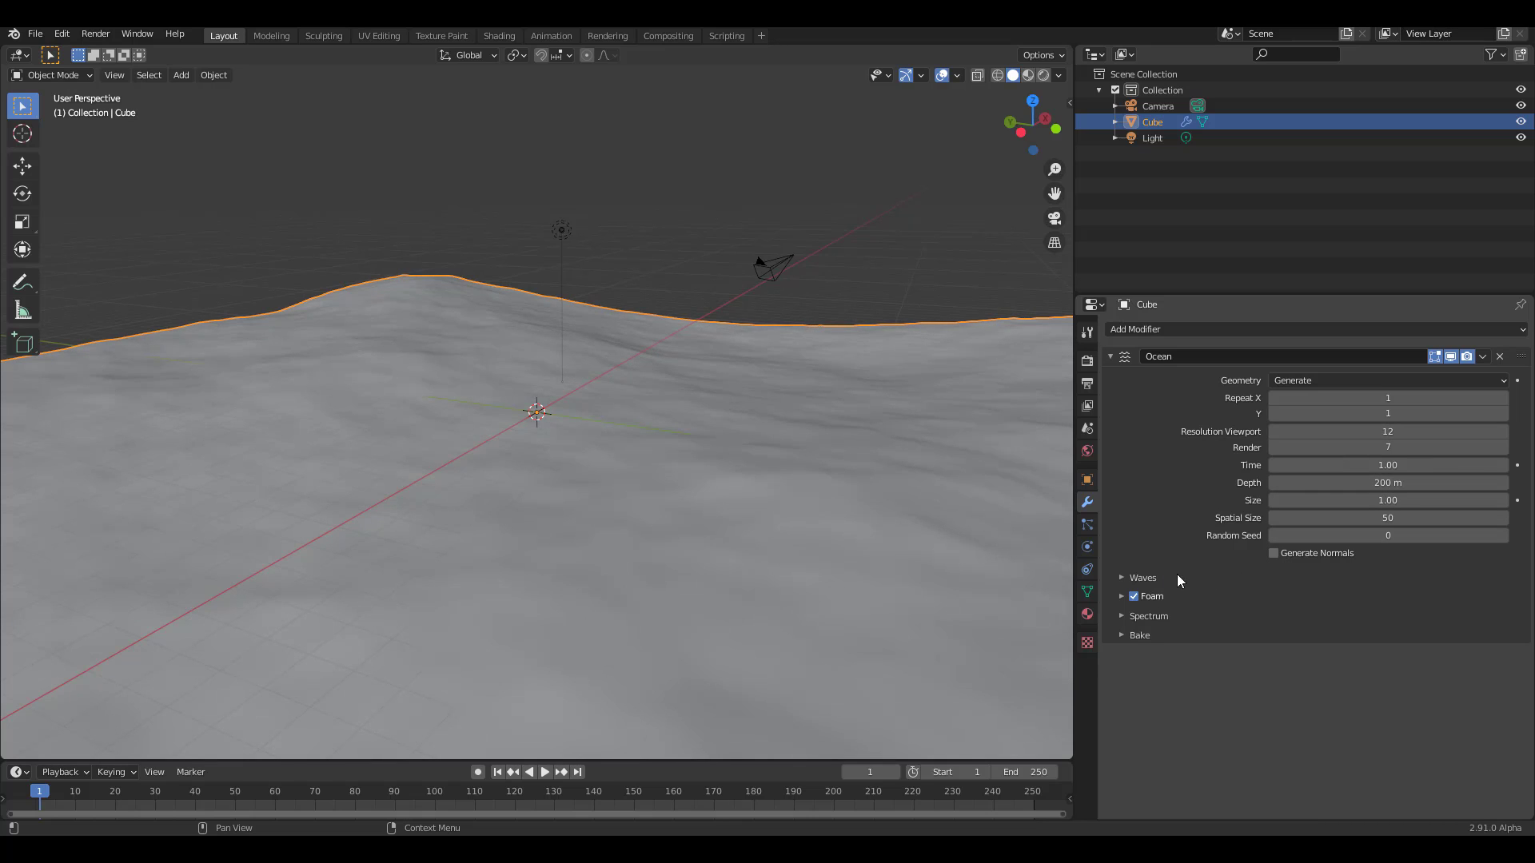
click(1123, 578)
drag(1311, 600, 1447, 601)
middle_drag(520, 522, 734, 460)
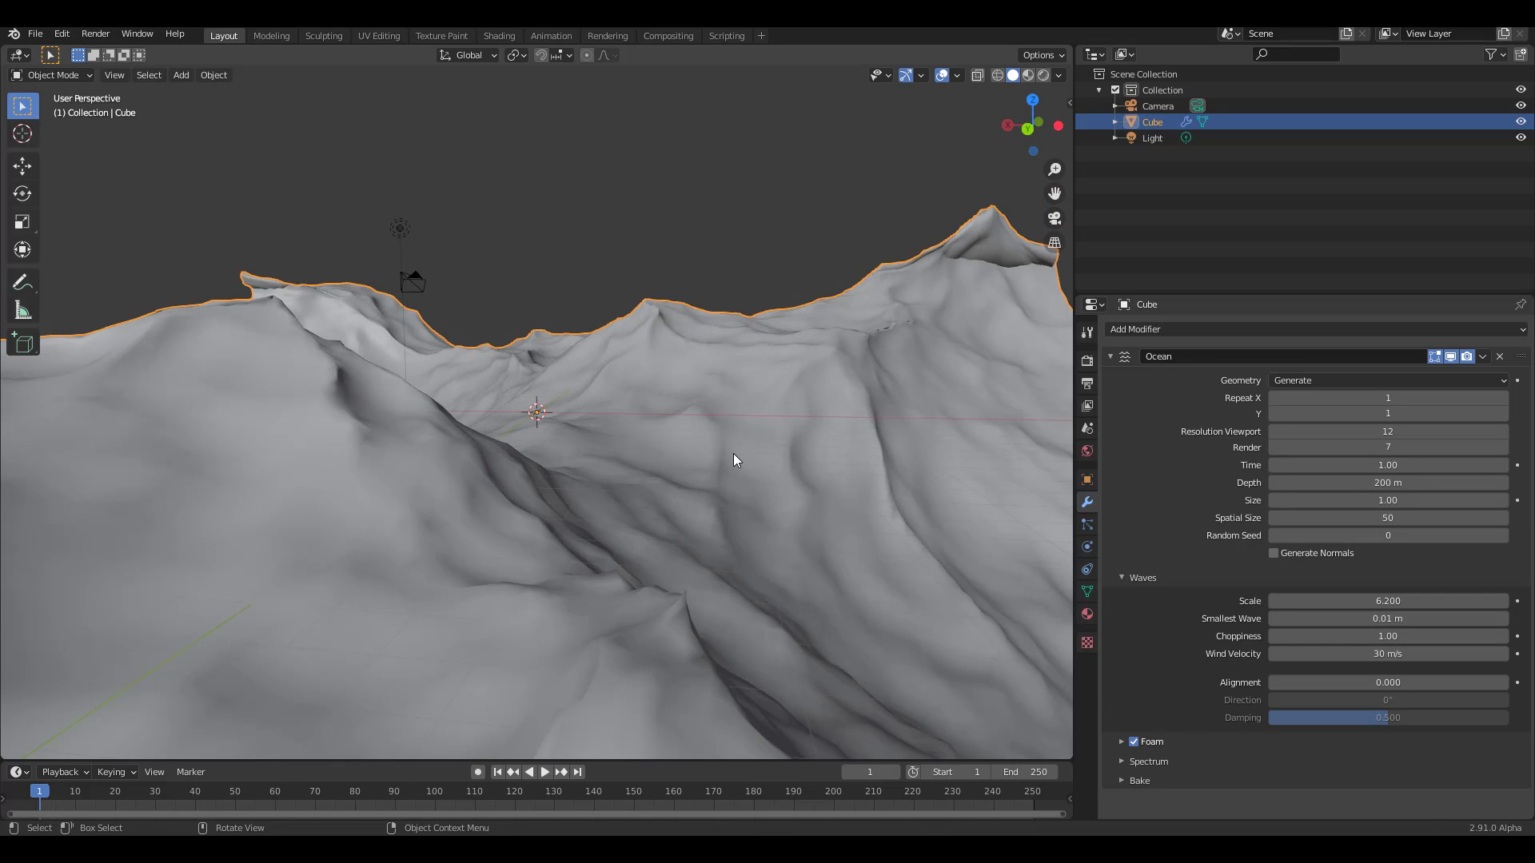
key(space)
key(space)
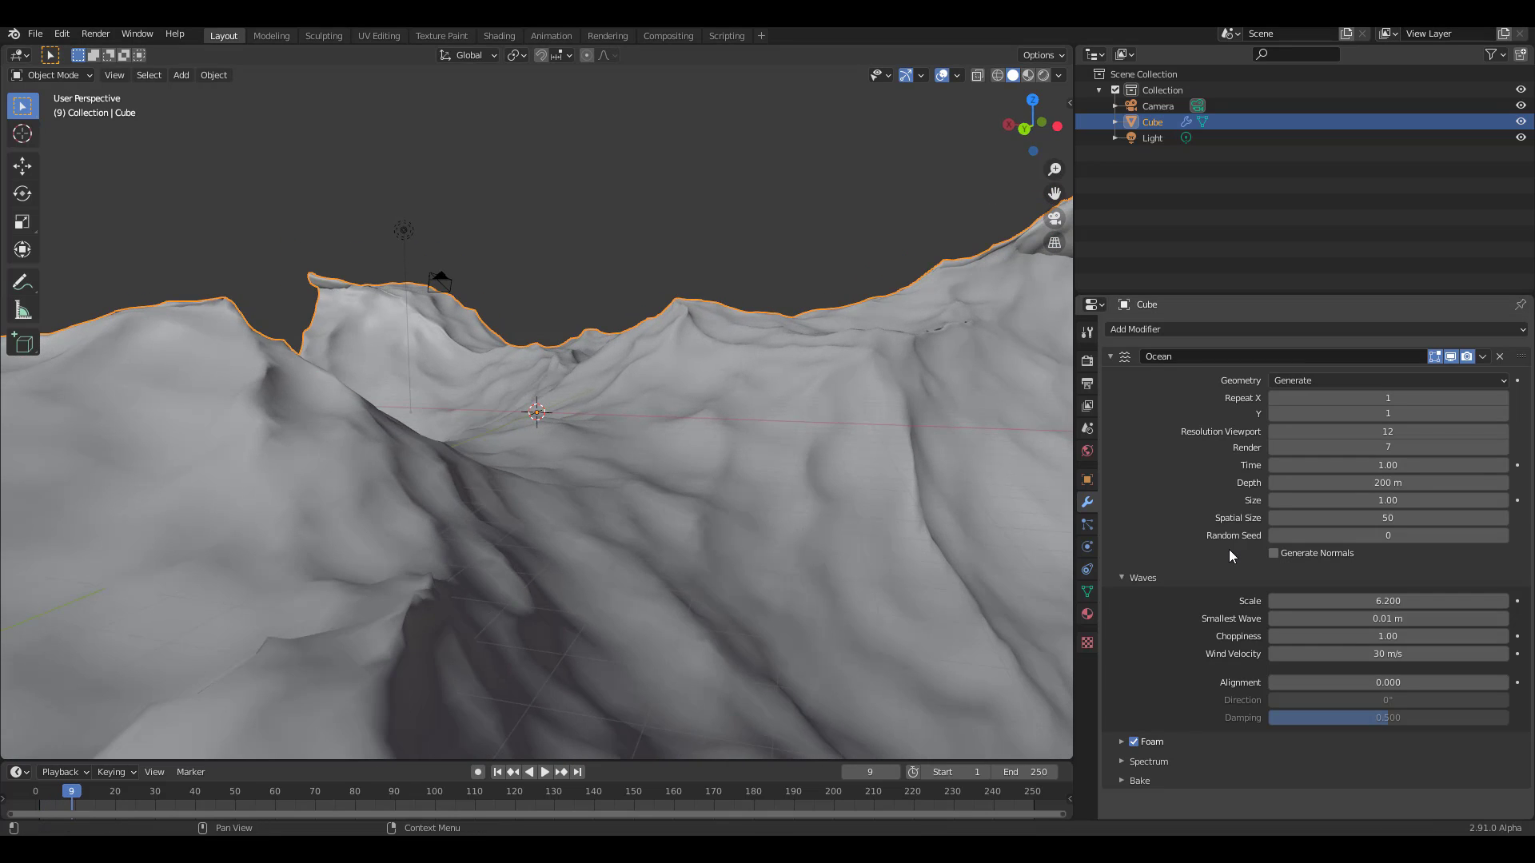
- Set choppiness to 0.61 and smallest wave to 0 m, then enable Foam and inspect Spray
mouse_move(1351, 635)
mouse_down()
mouse_move(1377, 636)
mouse_move(1323, 636)
mouse_up()
mouse_move(1388, 618)
mouse_down()
mouse_move(1430, 618)
mouse_move(1387, 618)
mouse_up()
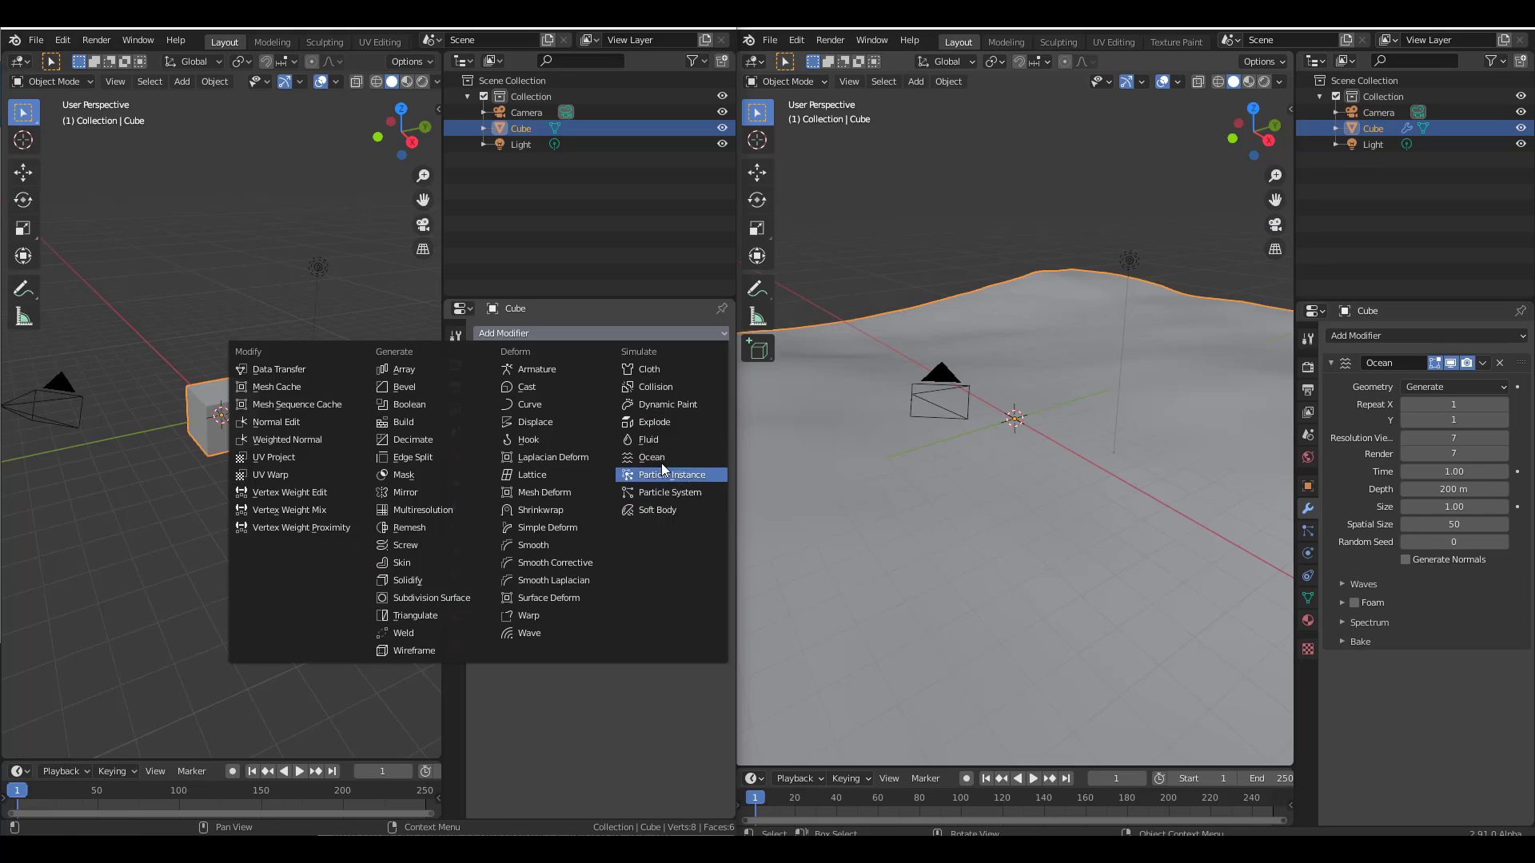
click(676, 381)
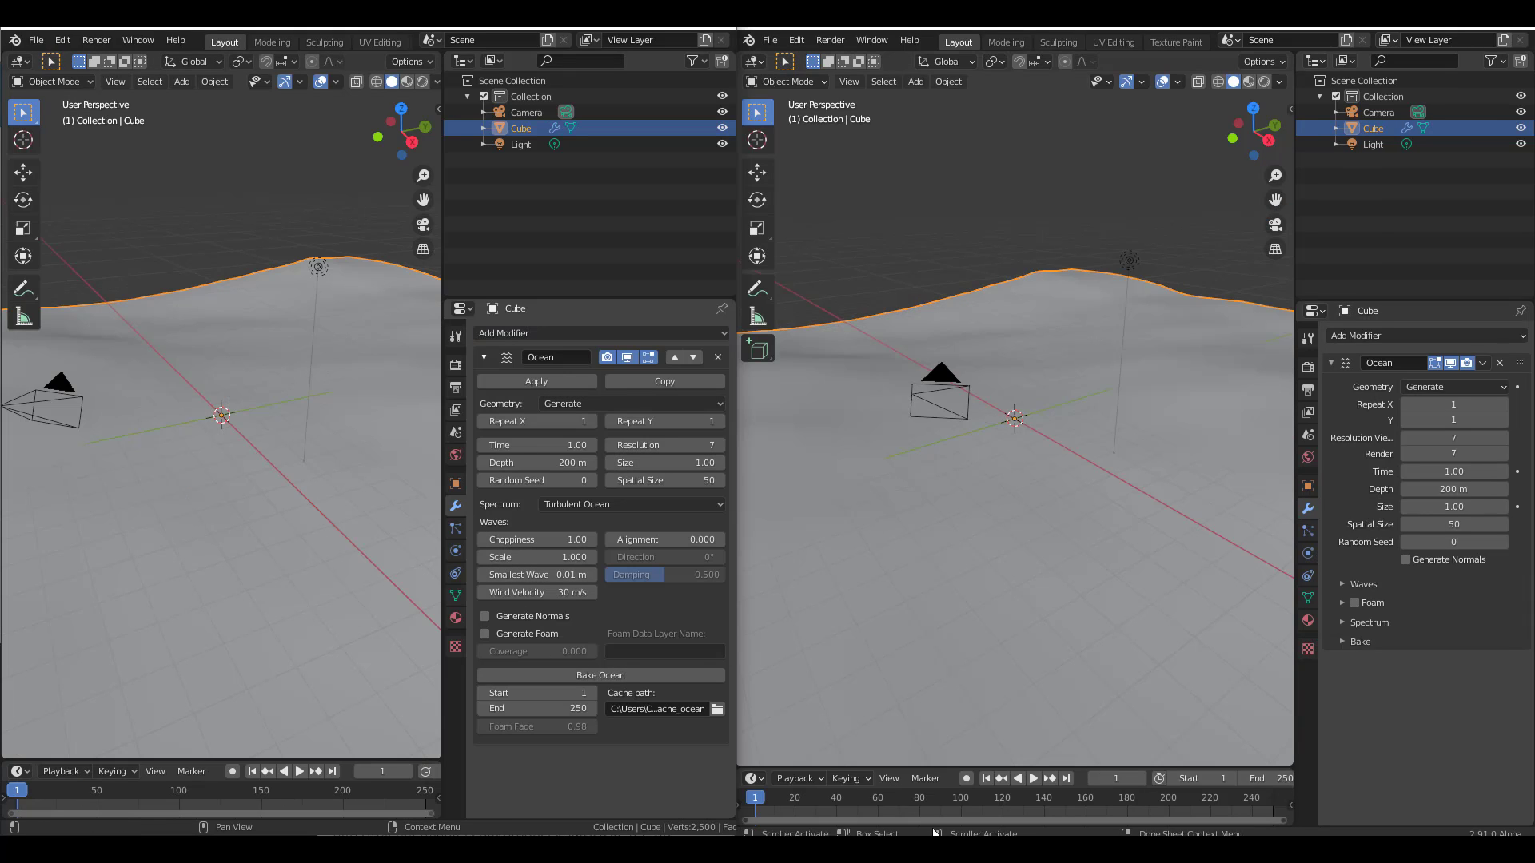
click(1343, 602)
click(1354, 603)
click(1343, 669)
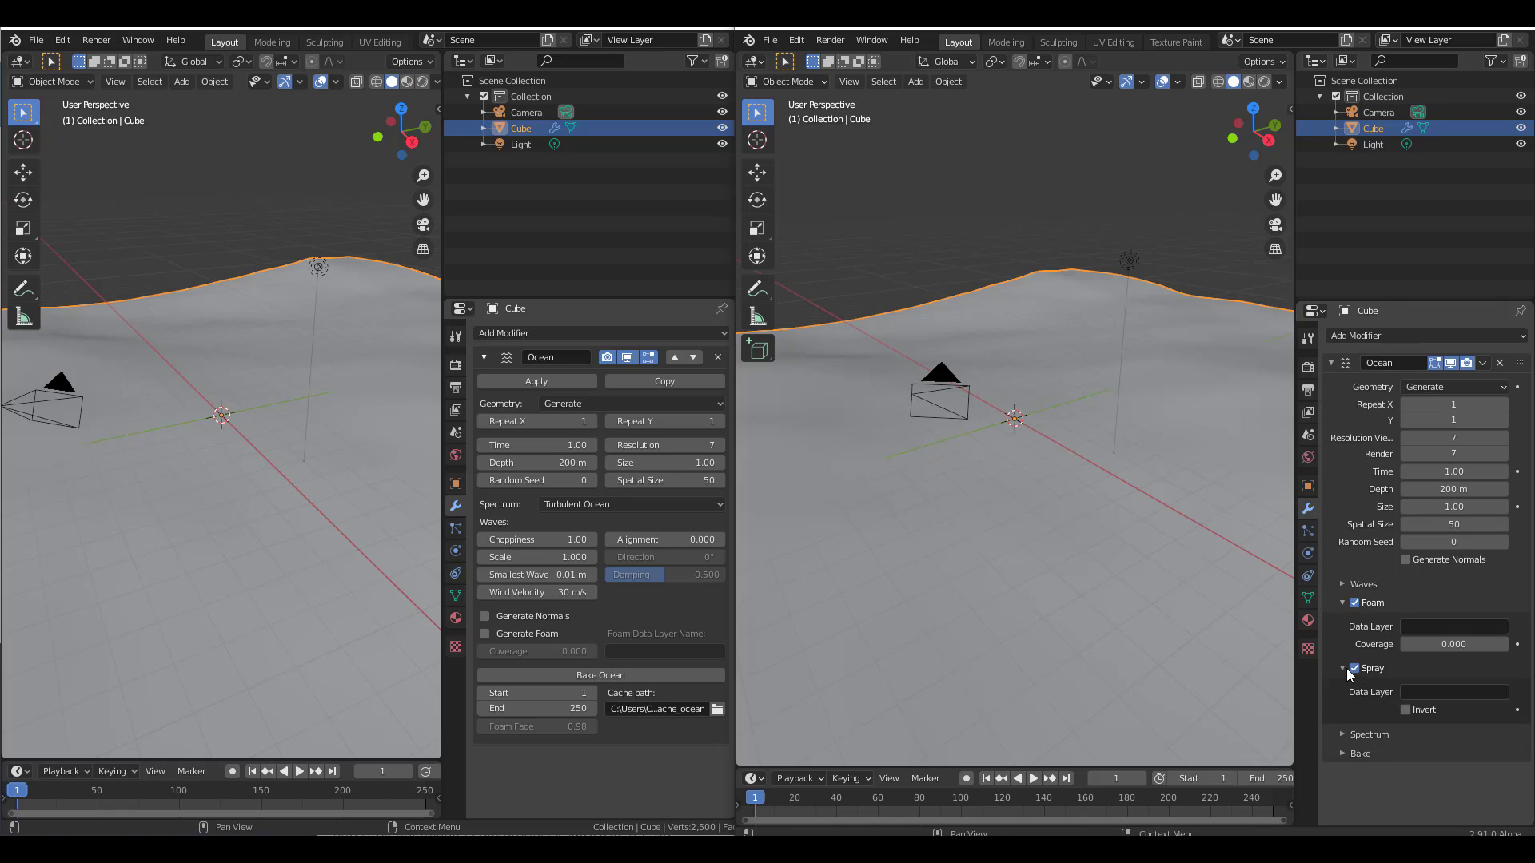
click(1343, 669)
click(1342, 603)
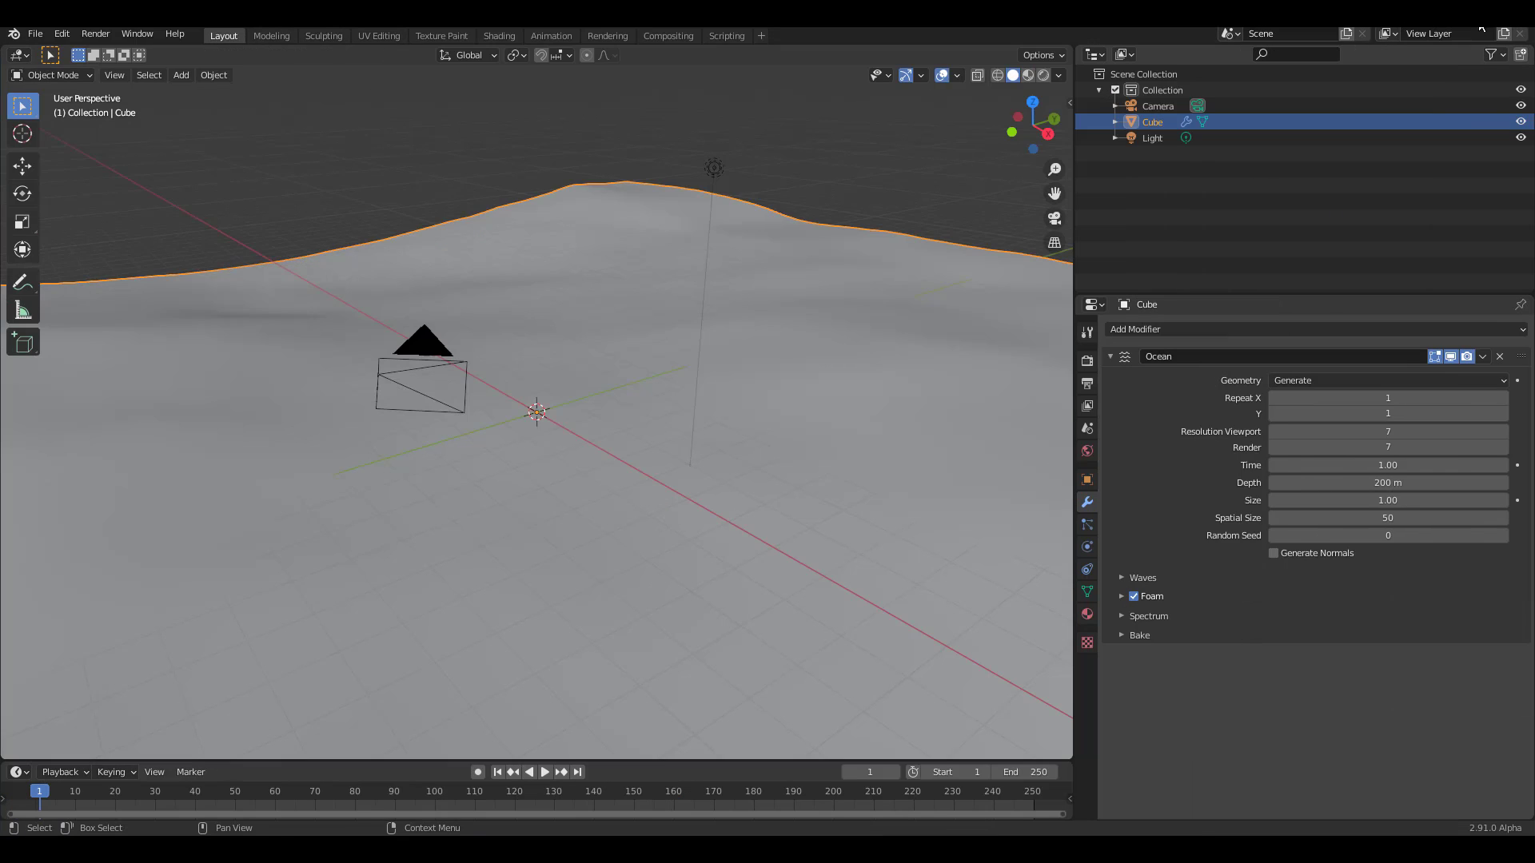
middle_drag(687, 448, 761, 448)
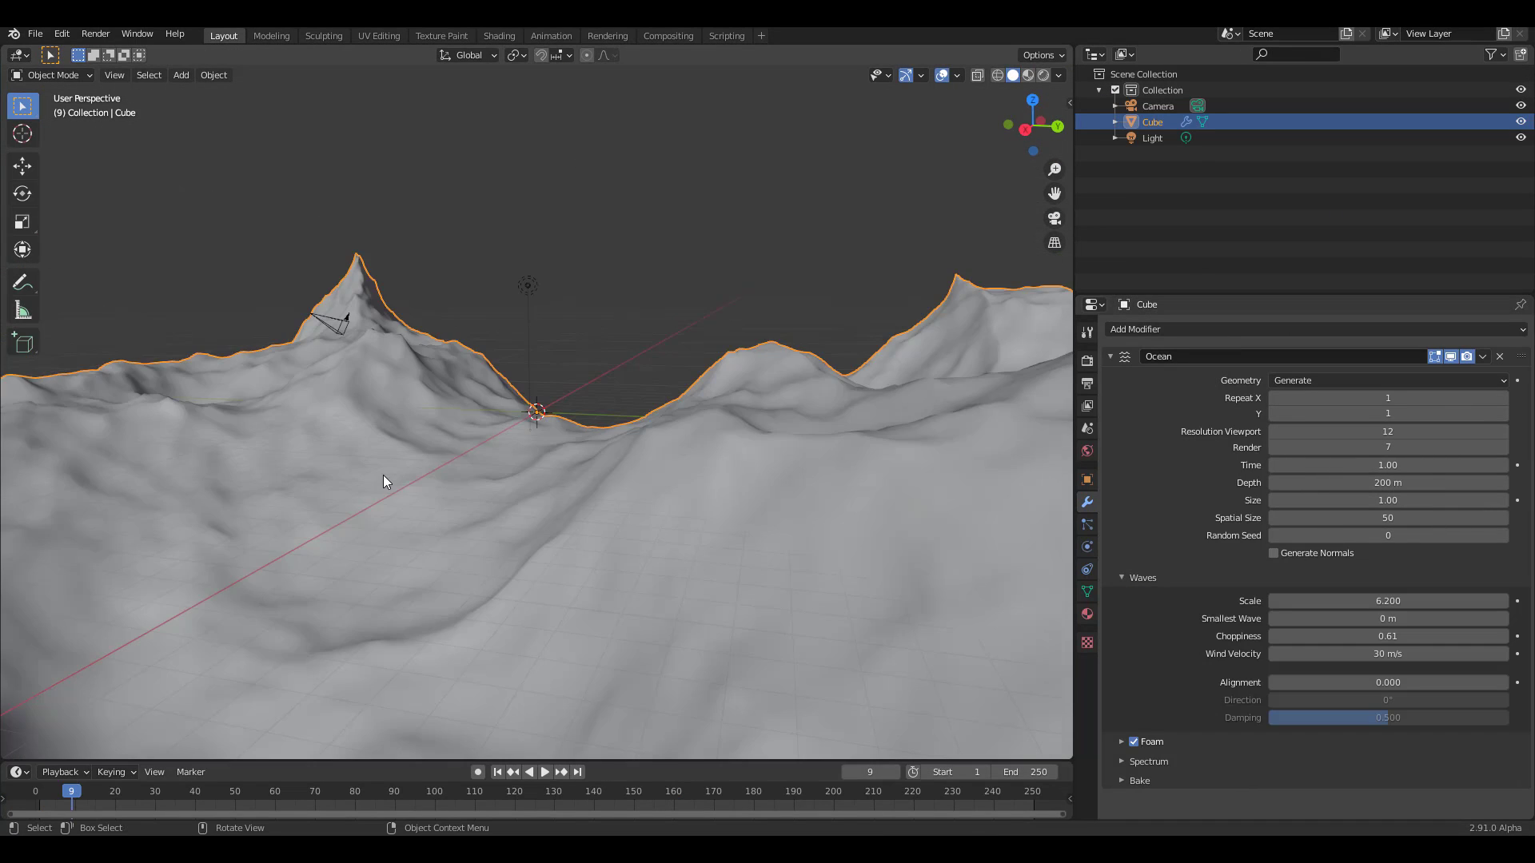
- In camera view, set ocean Spatial Size 115, wave Scale 5.600 and Random Seed 6
key(KP_0)
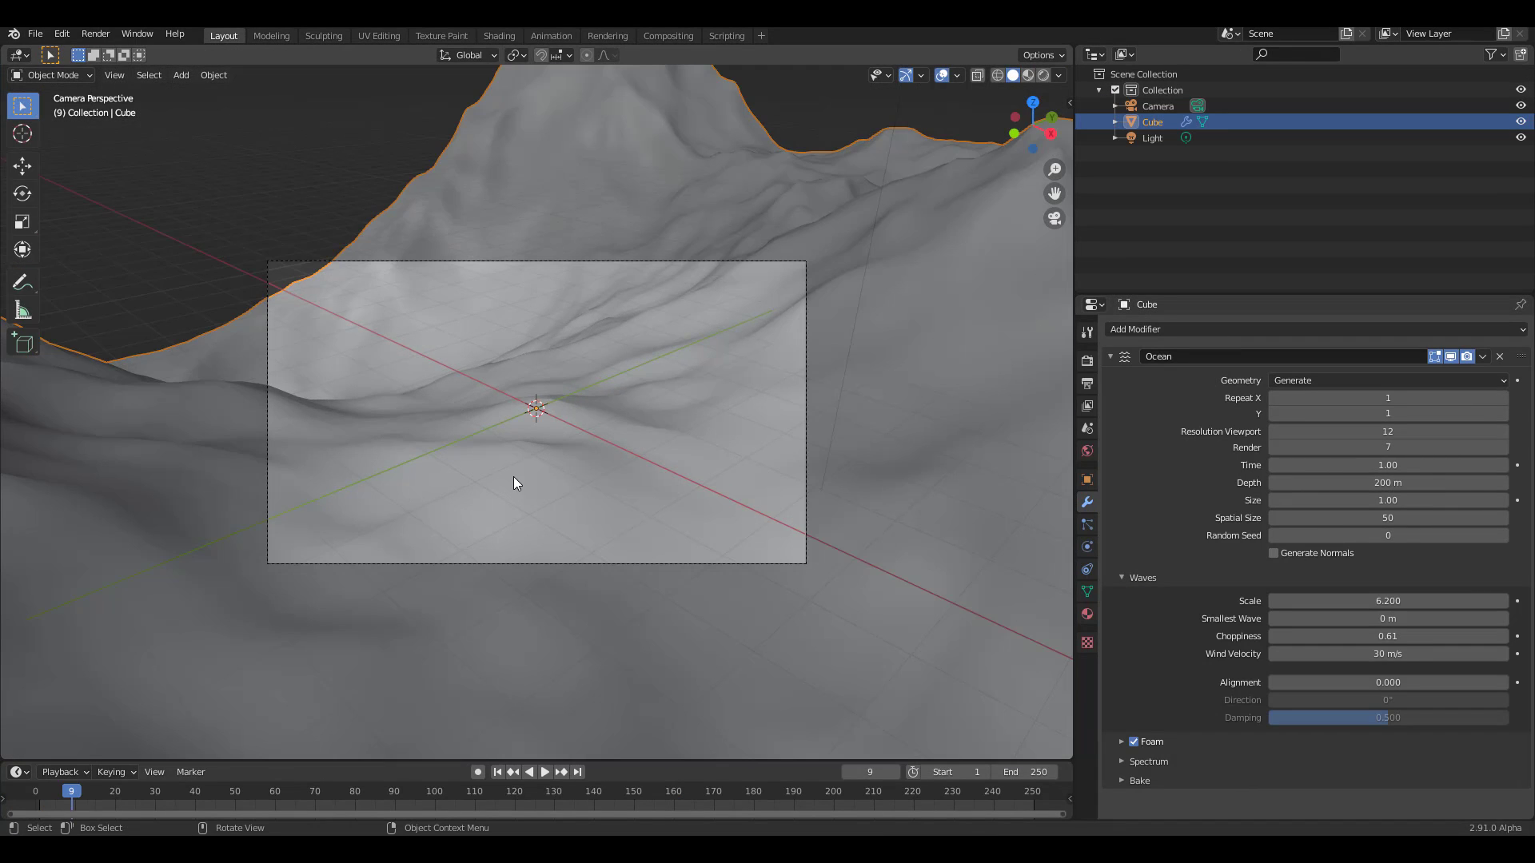
middle_drag(513, 477, 720, 512)
click(1129, 764)
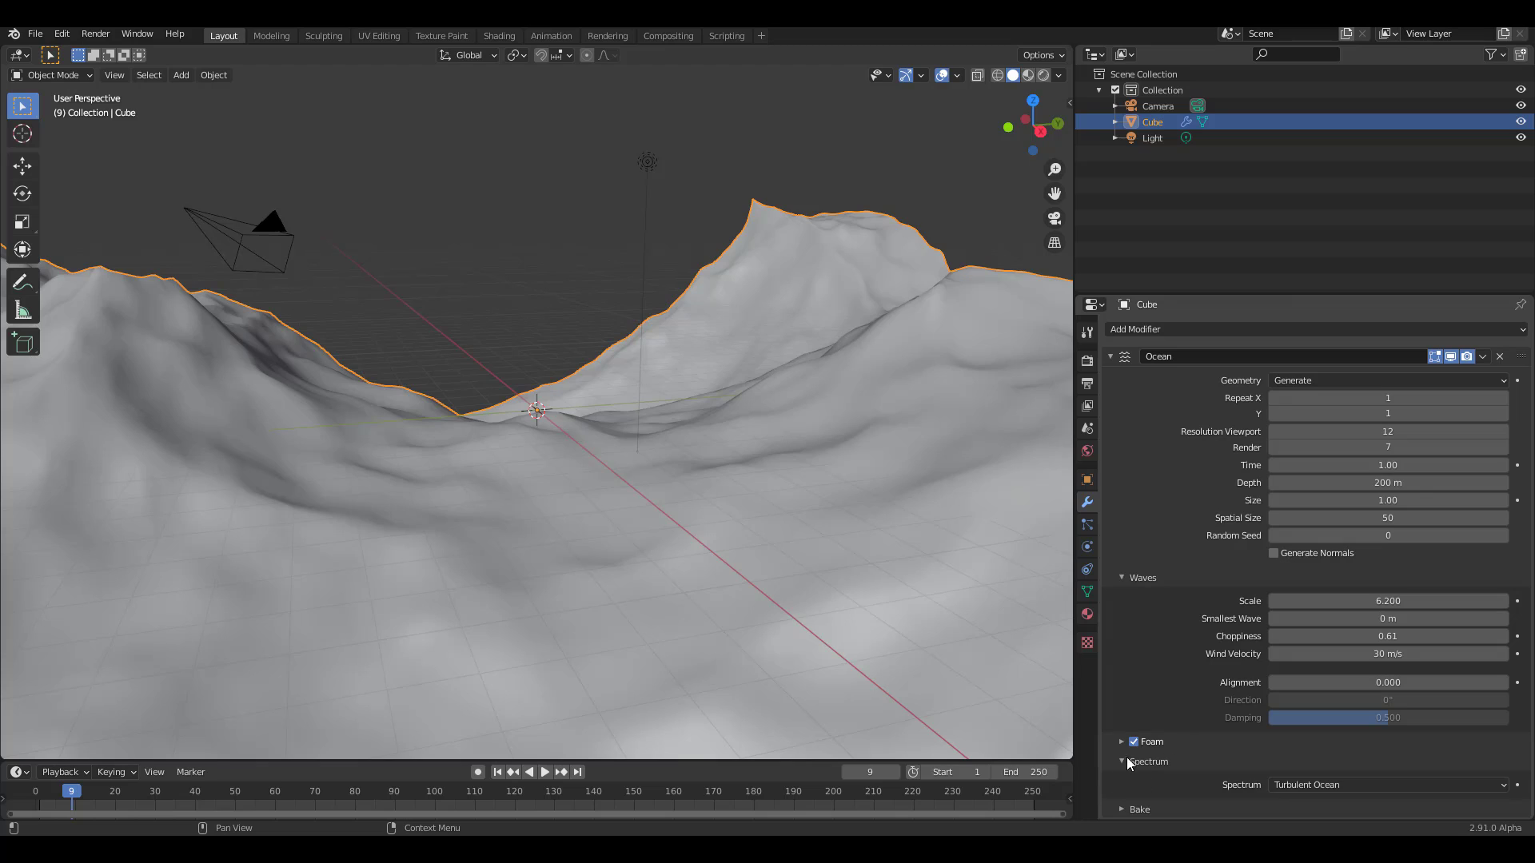
middle_drag(959, 623, 768, 589)
drag(1360, 517, 1407, 518)
middle_drag(623, 463, 696, 516)
drag(1294, 518, 1316, 517)
drag(1383, 600, 1359, 601)
drag(1388, 535, 1399, 535)
mouse_move(1387, 464)
mouse_down()
mouse_move(1407, 464)
mouse_move(1359, 464)
mouse_up()
- Keyframe ocean Time 0.00 at frame 1 and set the scene End frame to 40
click(497, 771)
right_click(1345, 467)
click(1345, 466)
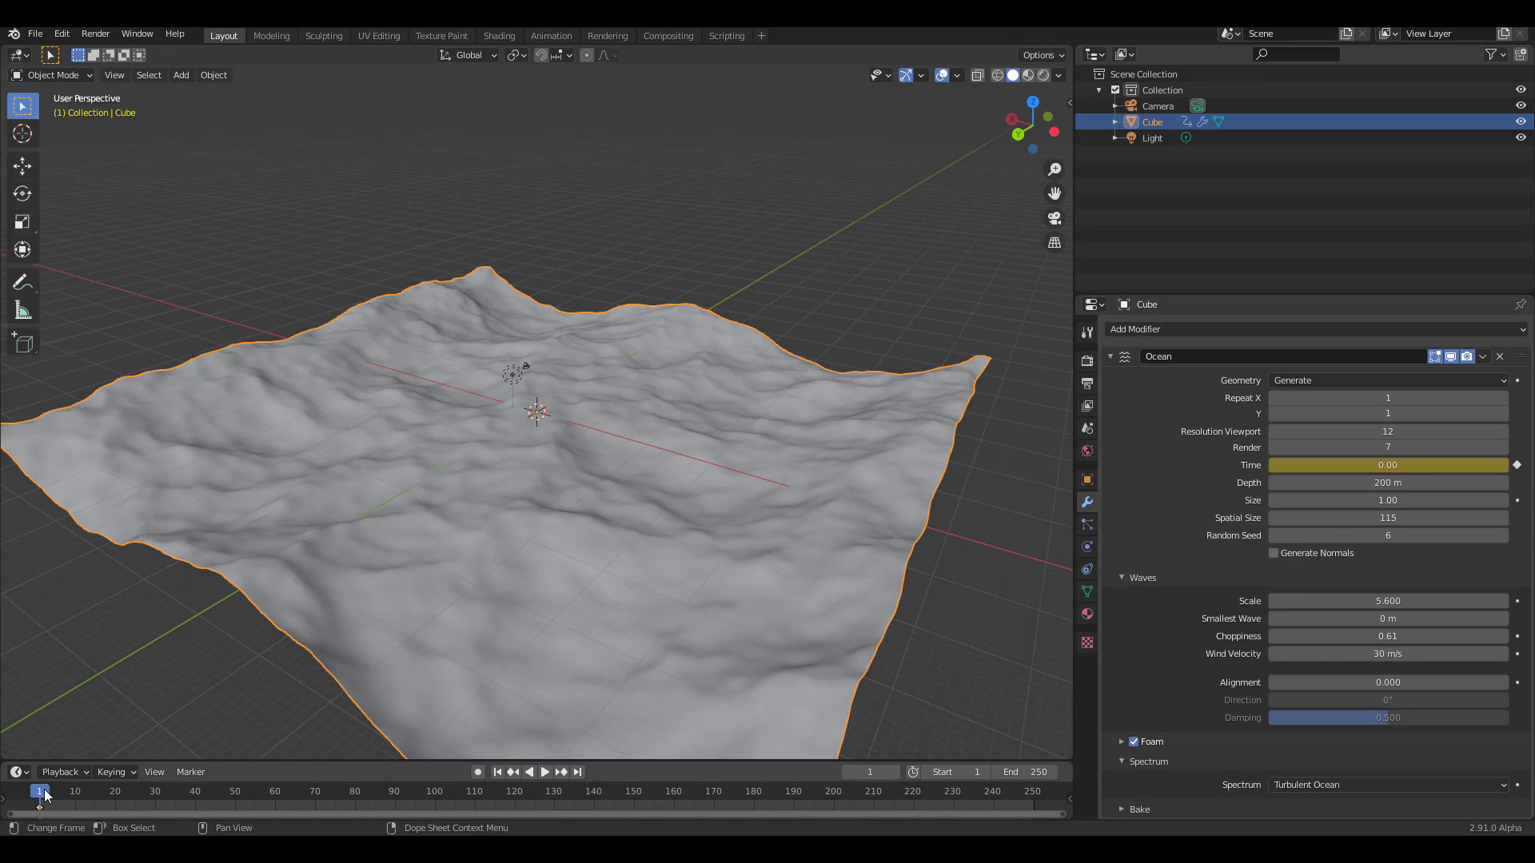
click(195, 791)
drag(1359, 464, 1427, 465)
text(40)
key(Return)
click(544, 771)
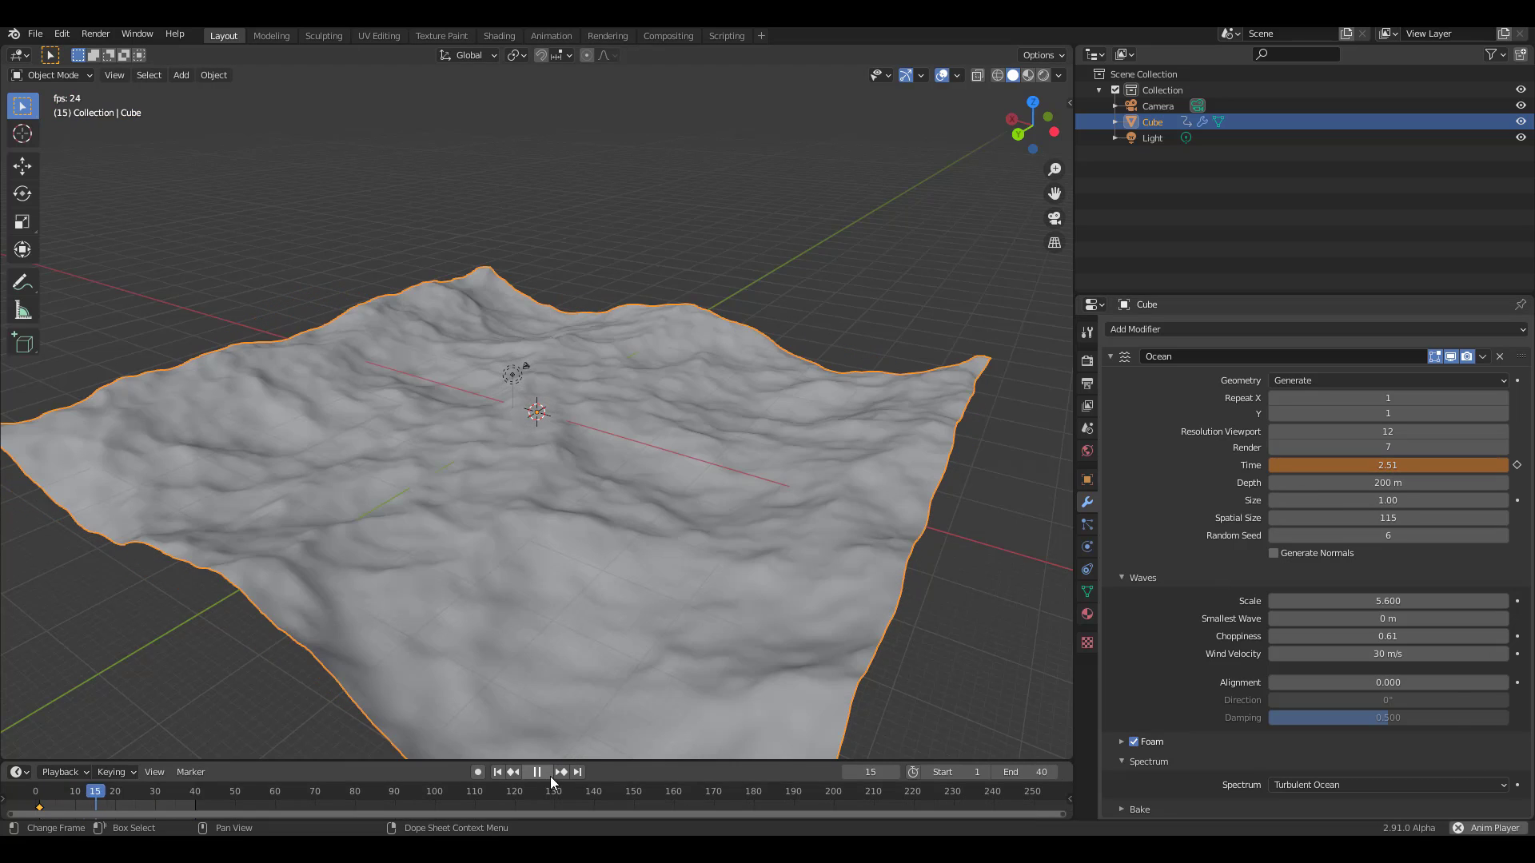
click(542, 772)
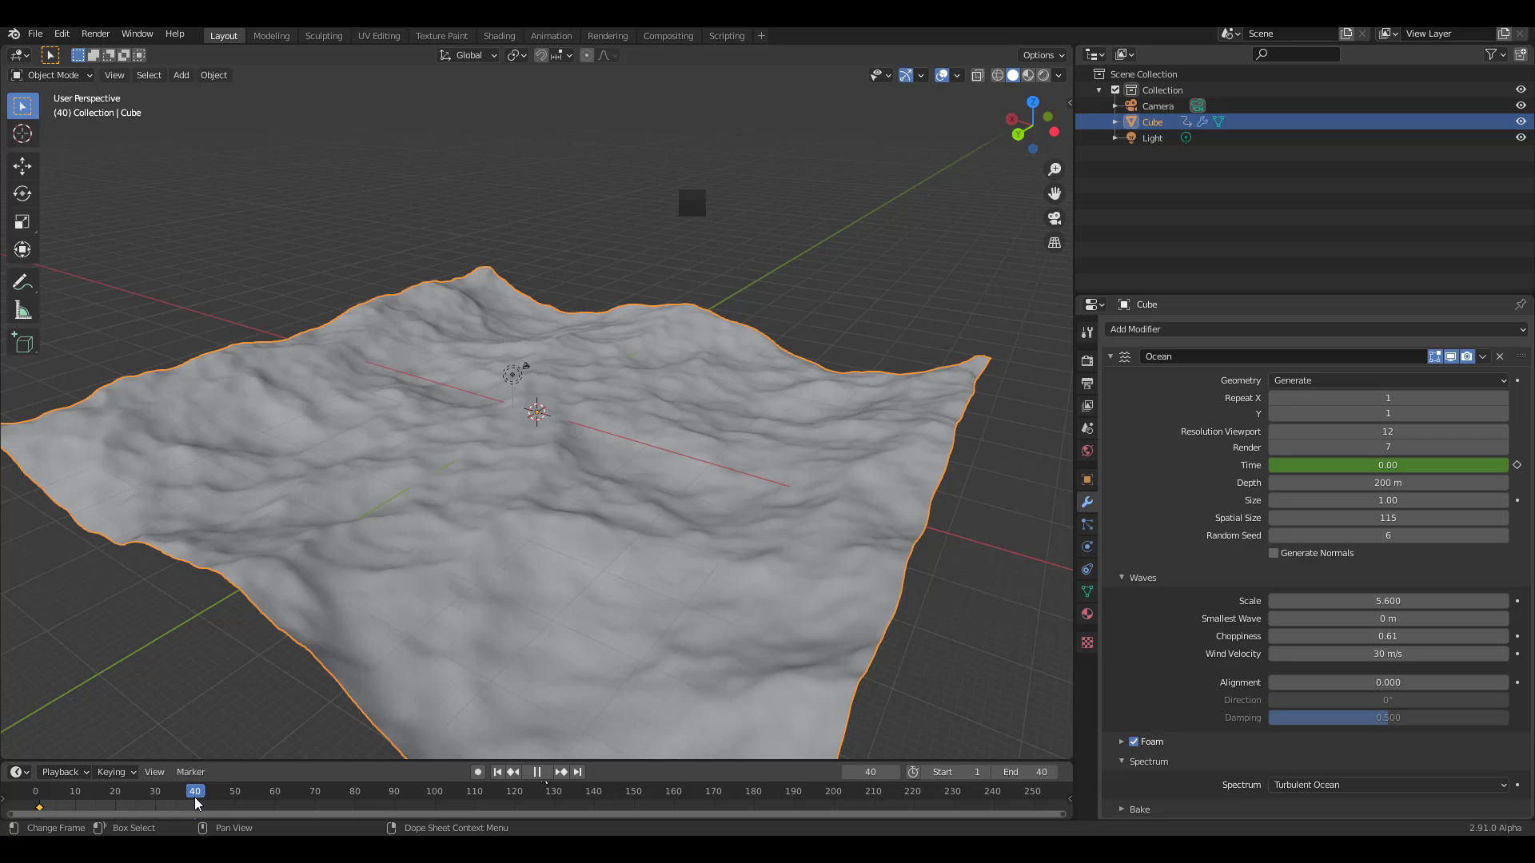
- Keyframe Time at about 4.92 on frame 40 and play the ocean animation from the start
drag(1388, 464, 1501, 480)
click(1516, 465)
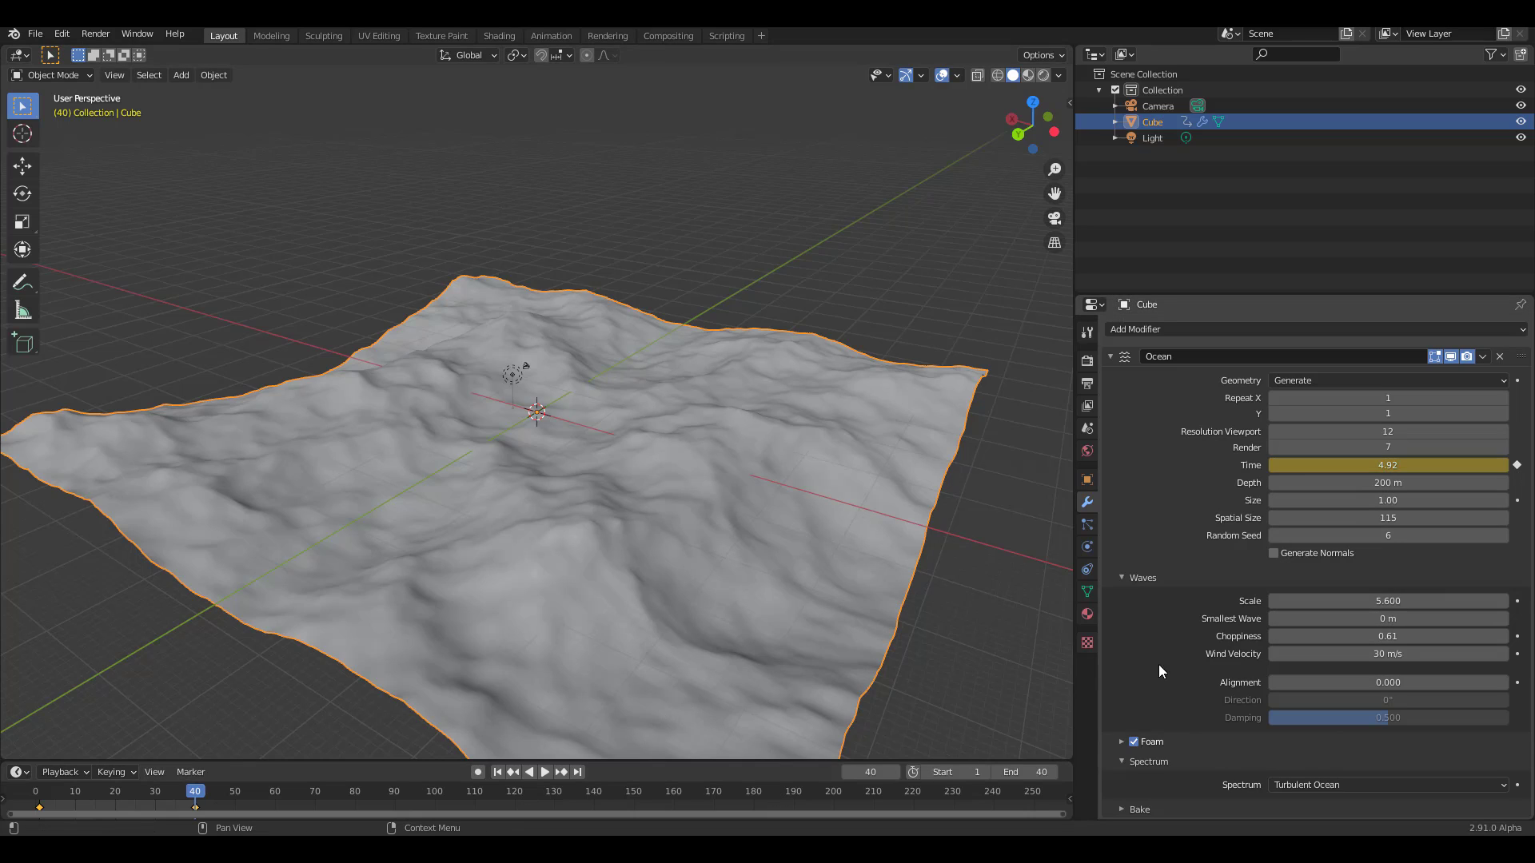
drag(192, 795, 36, 793)
click(546, 774)
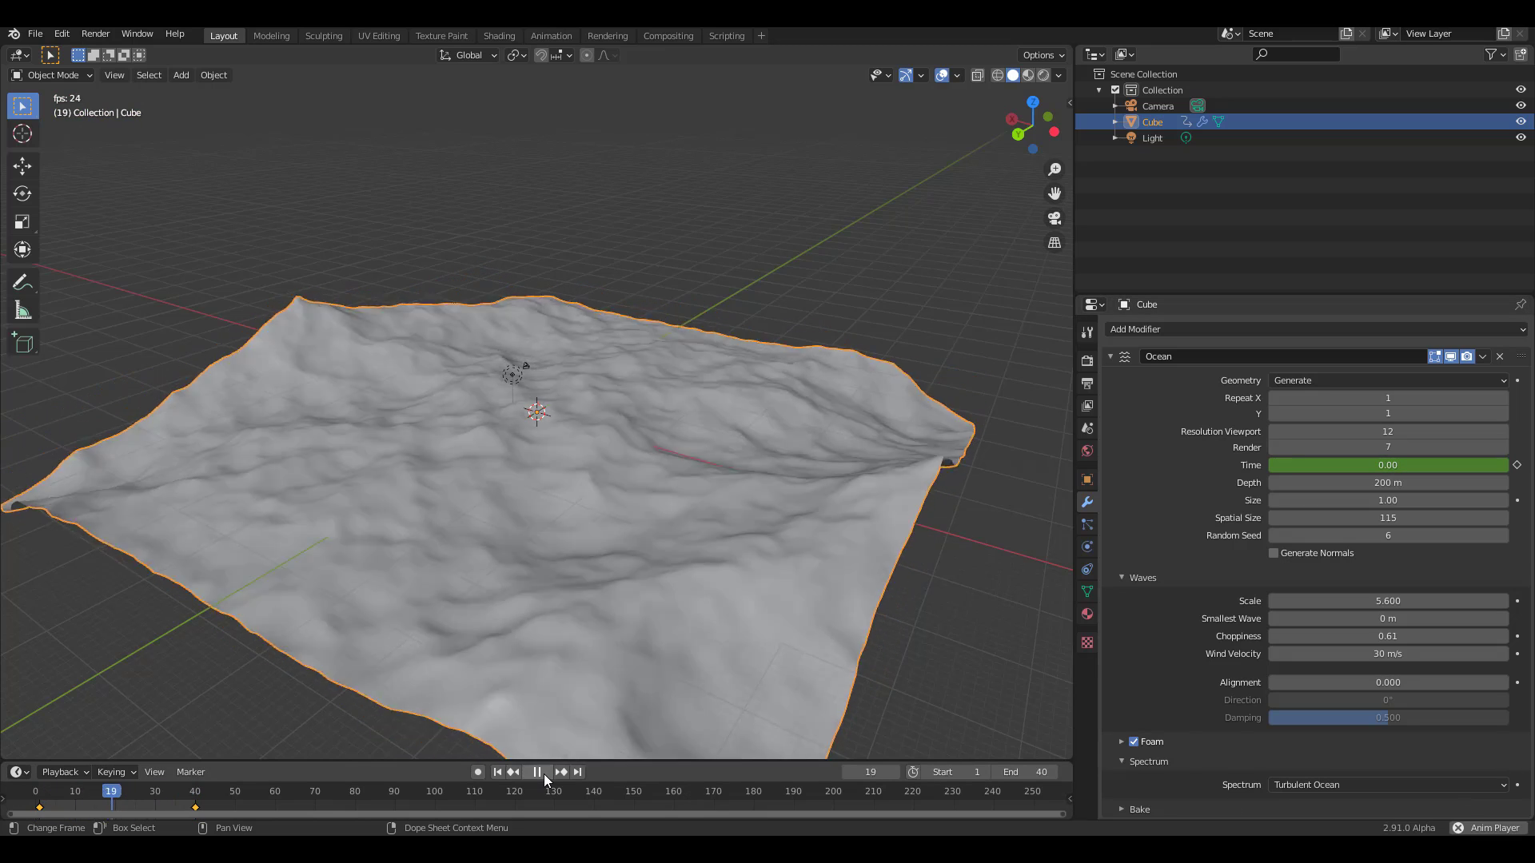
click(545, 774)
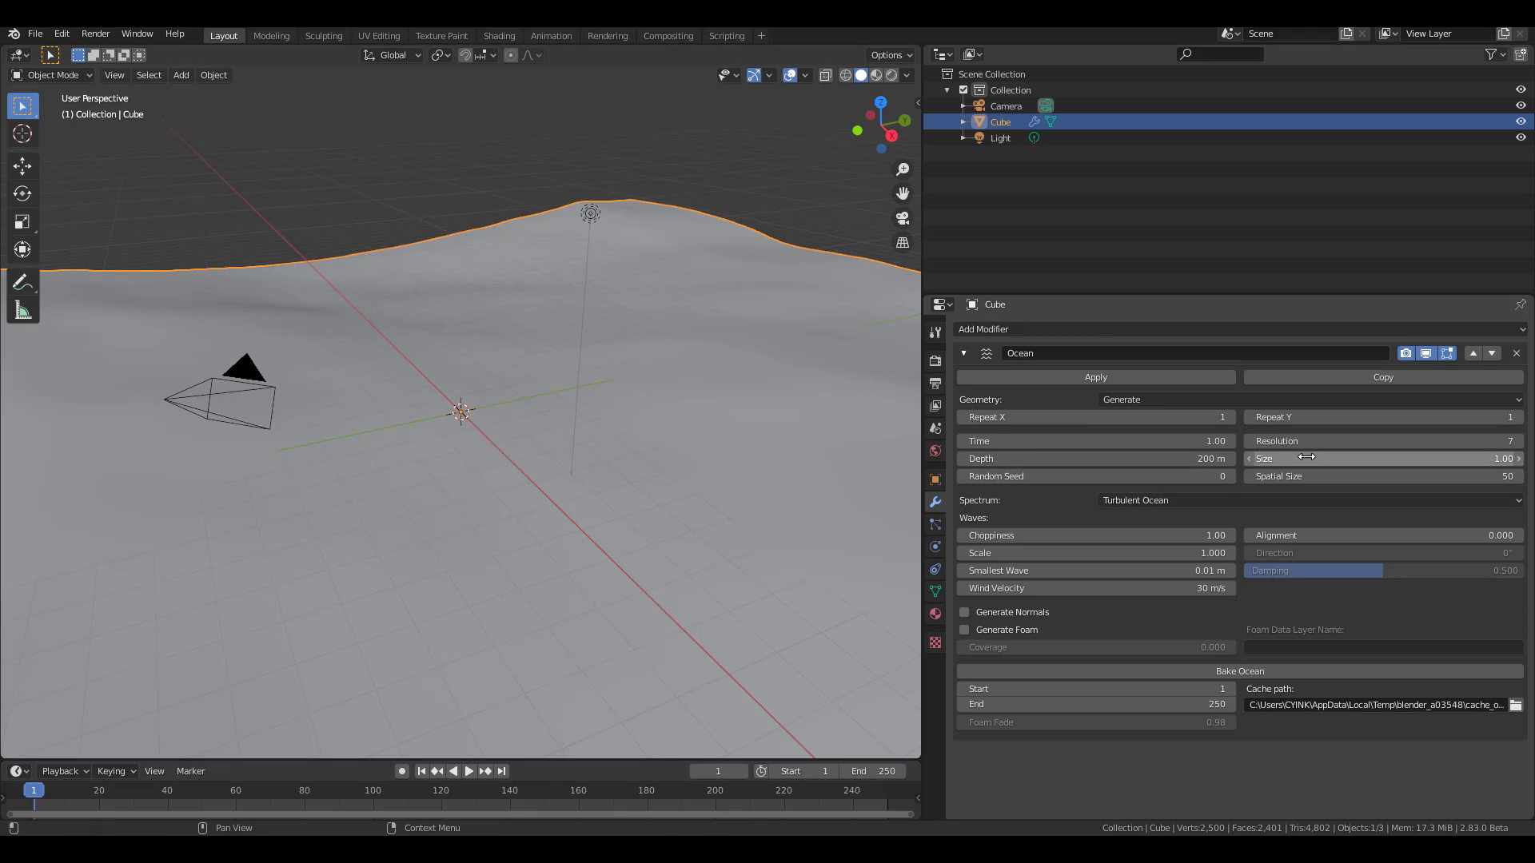
- In Blender 2.83, insert a keyframe on Ocean Time 1.00 and play the animation
right_click(1053, 440)
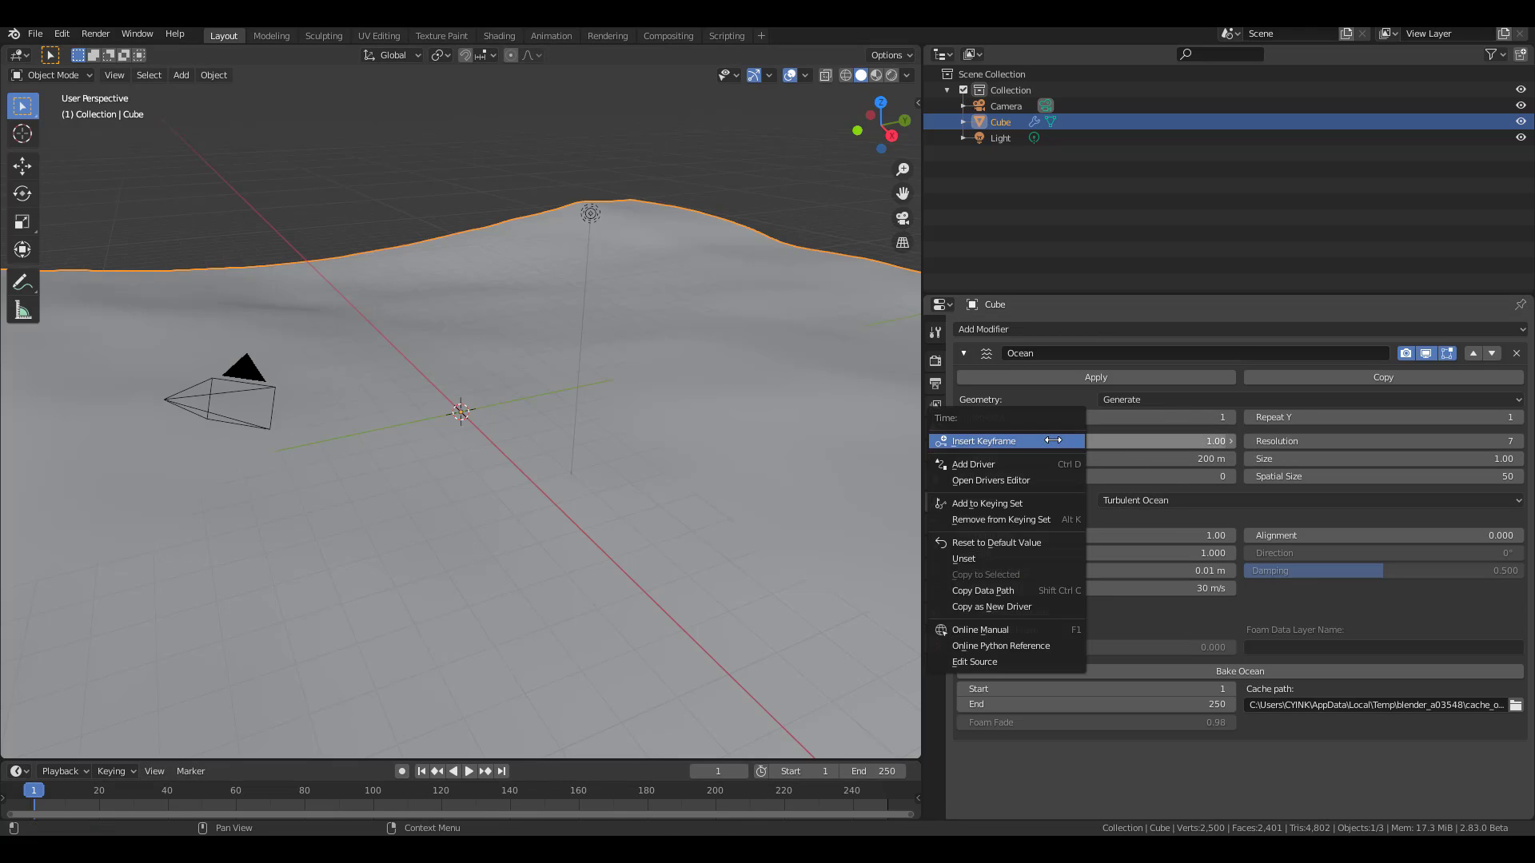
click(1039, 441)
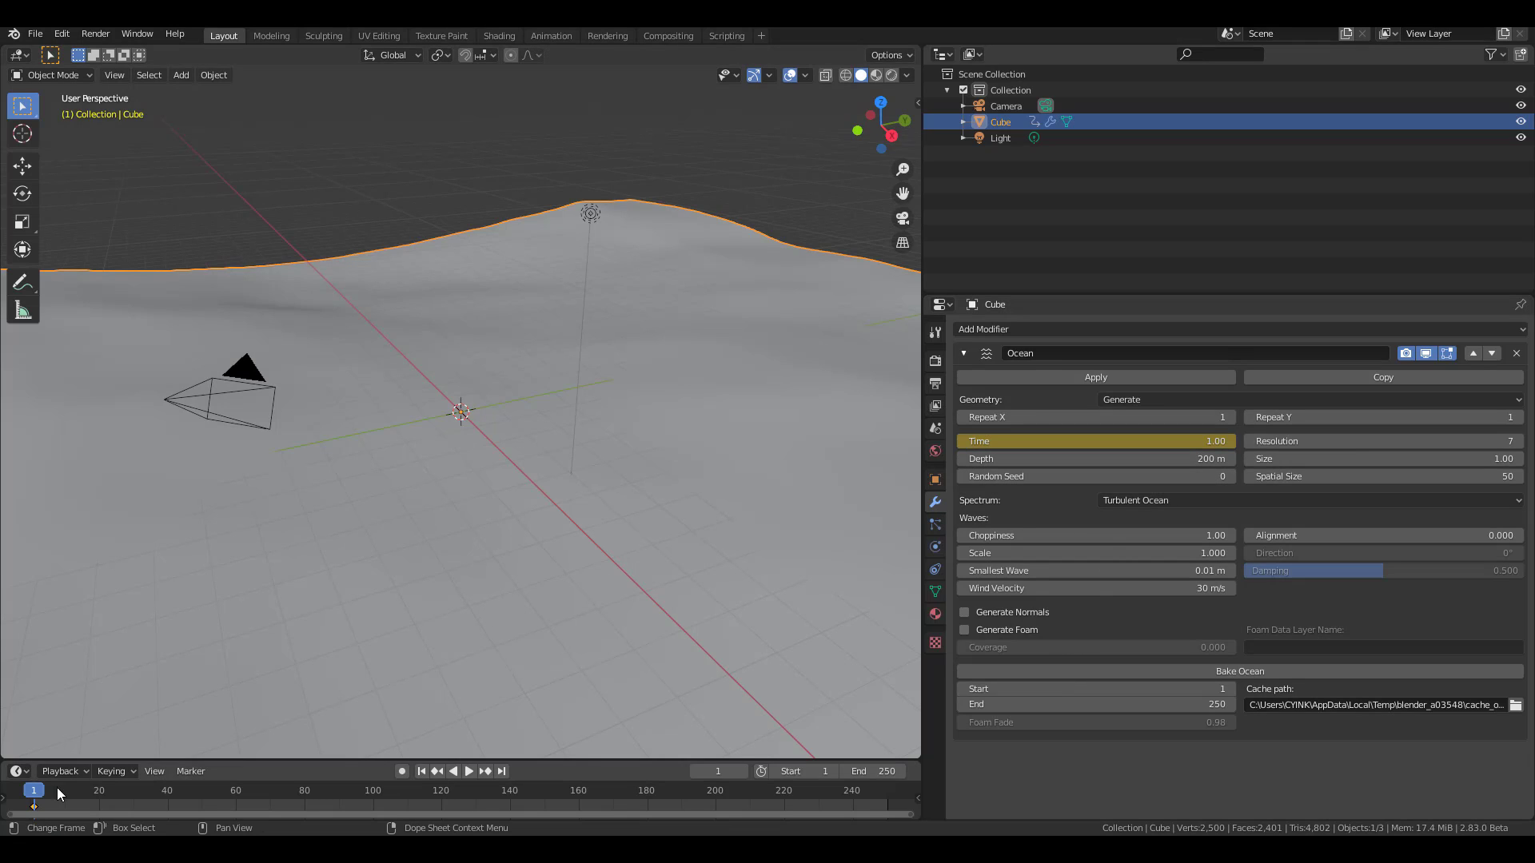
key(space)
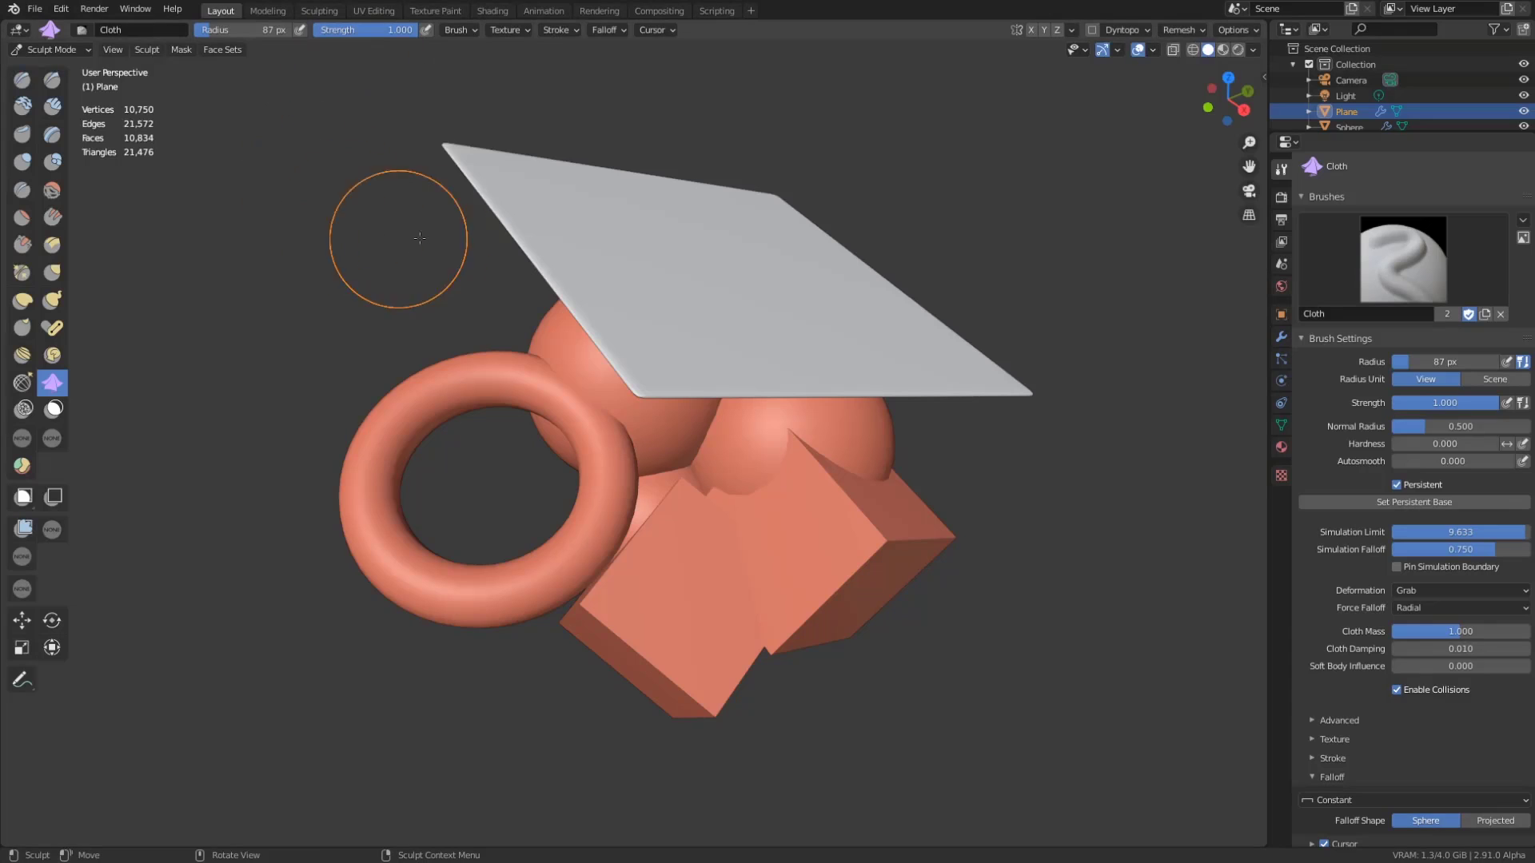
- Drag the plane over the torus with the Cloth brush, then let the Gravity cloth filter wrap it
mouse_move(490, 162)
mouse_down()
mouse_move(366, 178)
mouse_move(294, 203)
mouse_move(335, 206)
mouse_up()
mouse_move(624, 294)
mouse_down()
mouse_move(562, 254)
mouse_move(480, 306)
mouse_up()
click(52, 530)
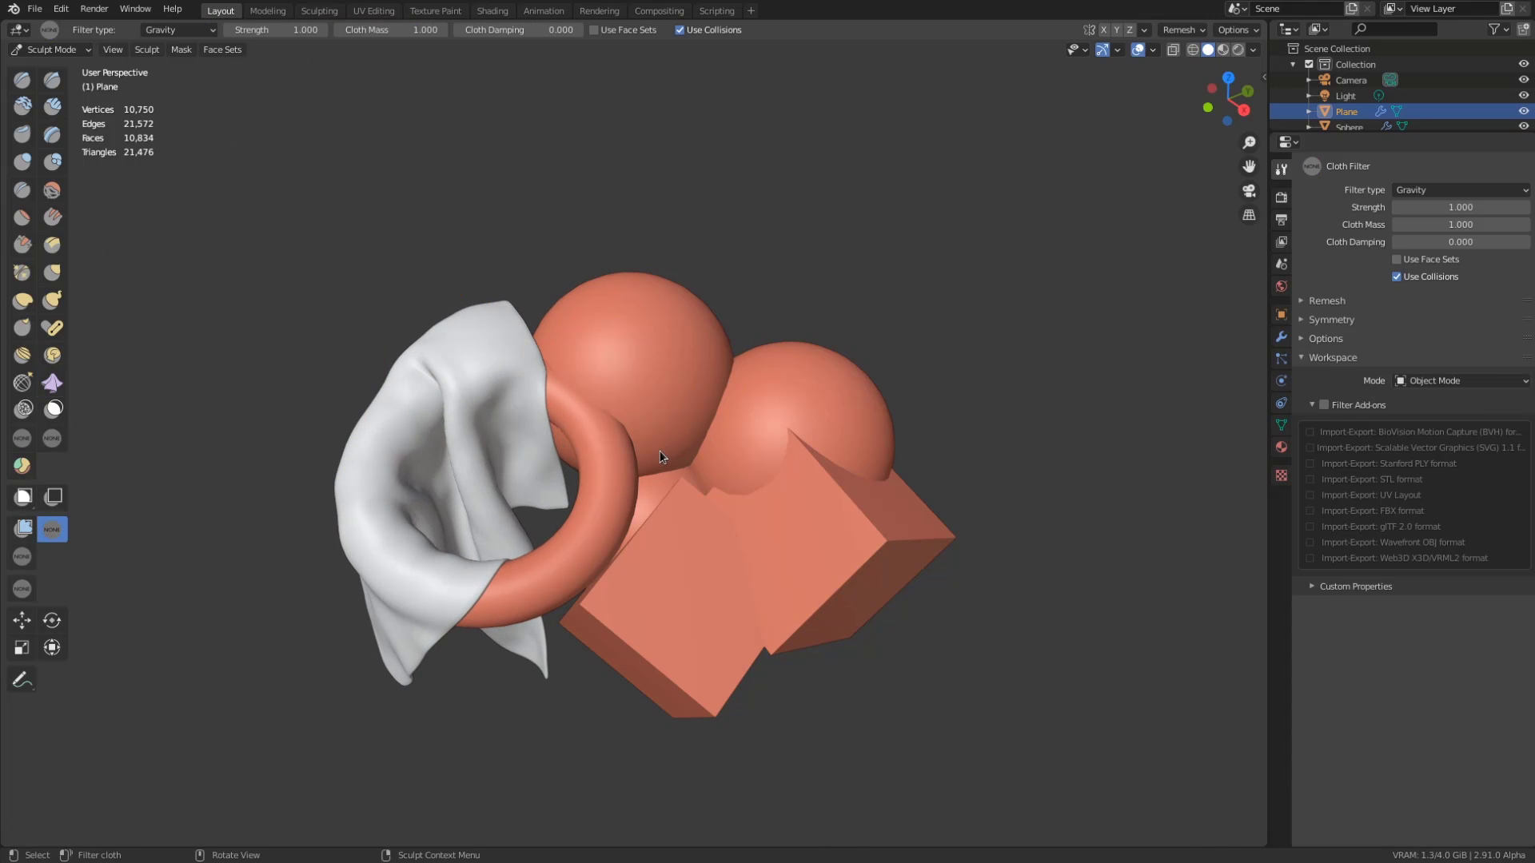
drag(660, 457, 593, 445)
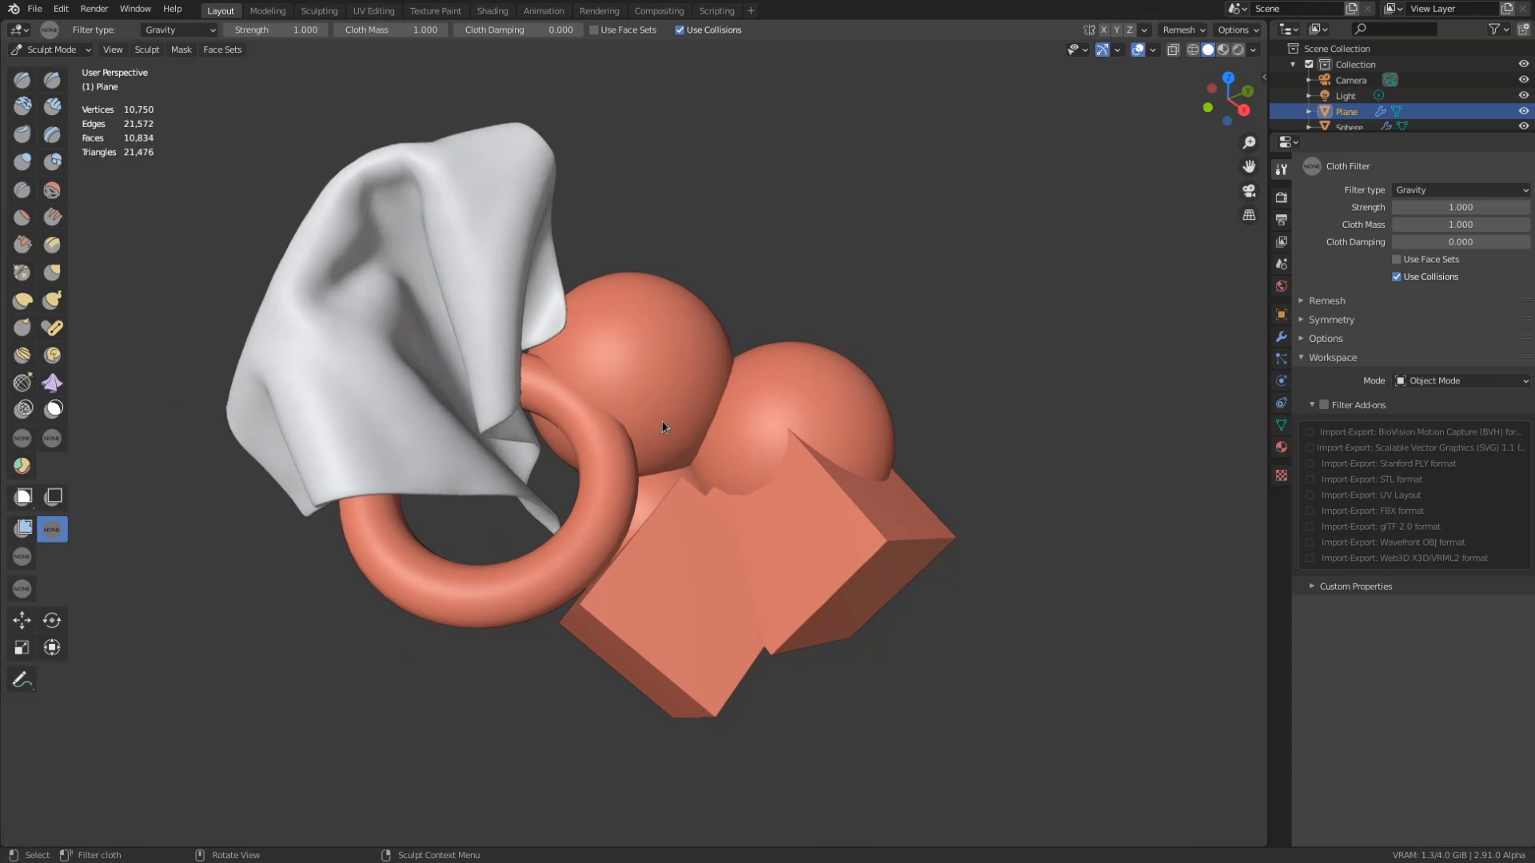
mouse_move(662, 426)
mouse_down()
mouse_move(725, 422)
mouse_move(688, 425)
mouse_up()
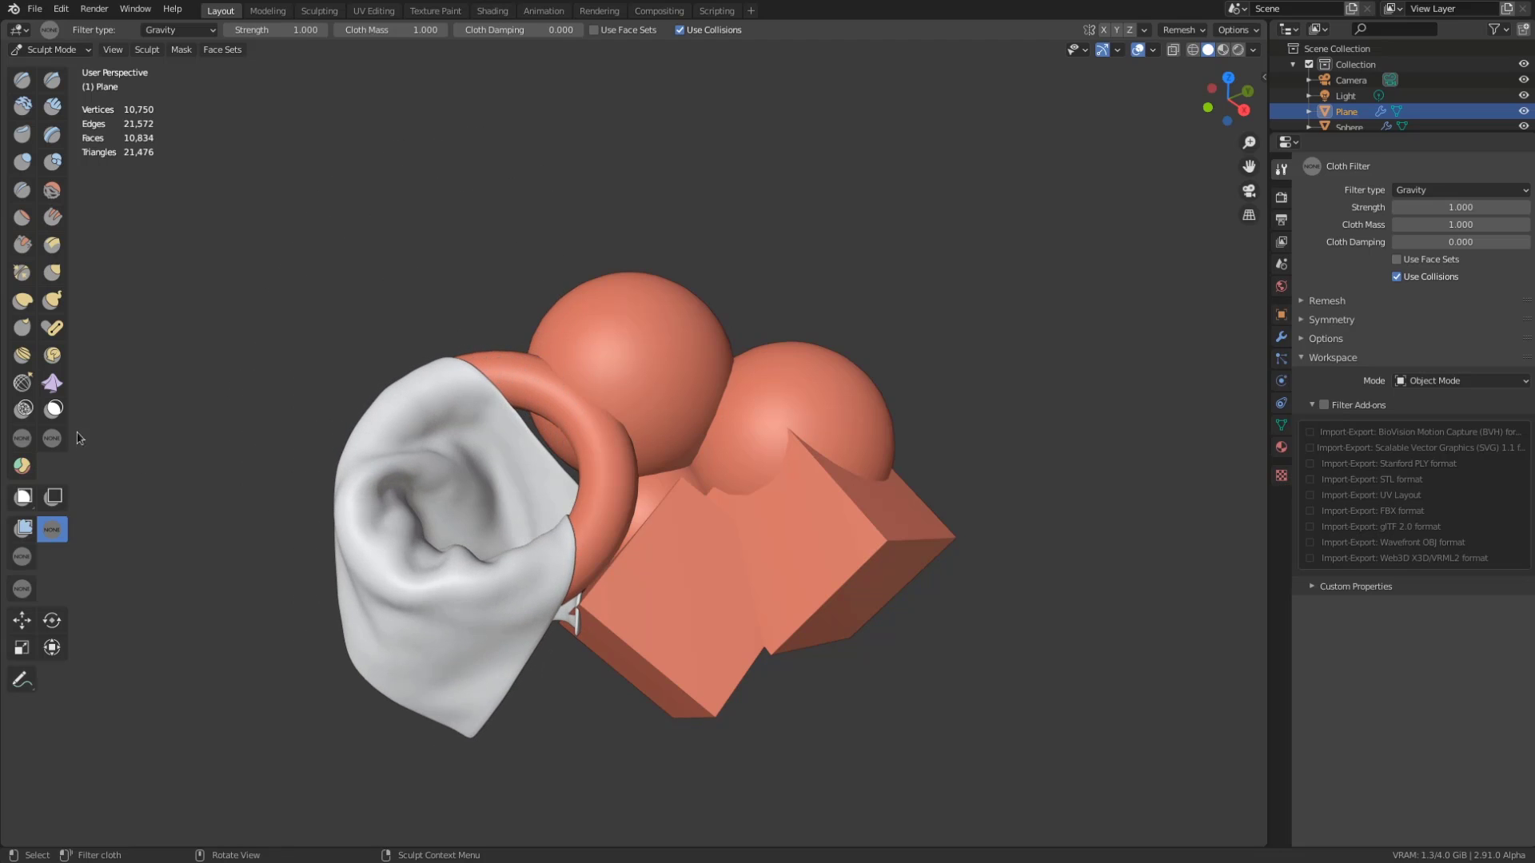
- Pull the cloth upward with the Cloth brush and let gravity drop it onto the sphere
click(52, 382)
mouse_move(411, 428)
mouse_down()
mouse_move(379, 317)
mouse_move(392, 258)
mouse_move(499, 121)
mouse_move(608, 86)
mouse_move(911, 89)
mouse_move(881, 80)
mouse_move(797, 165)
mouse_move(677, 192)
mouse_move(656, 227)
mouse_up()
click(52, 529)
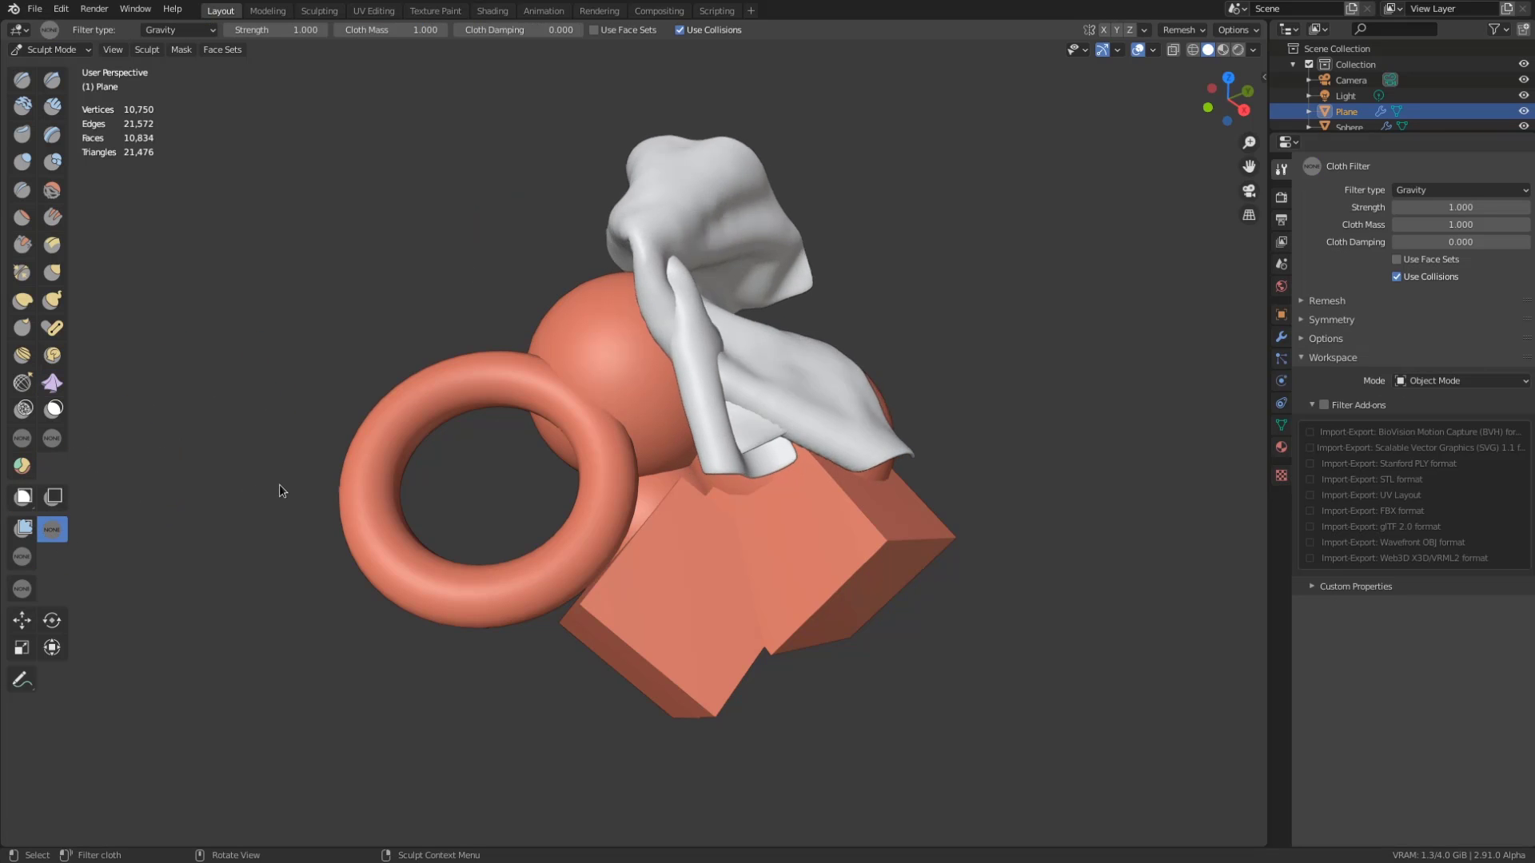